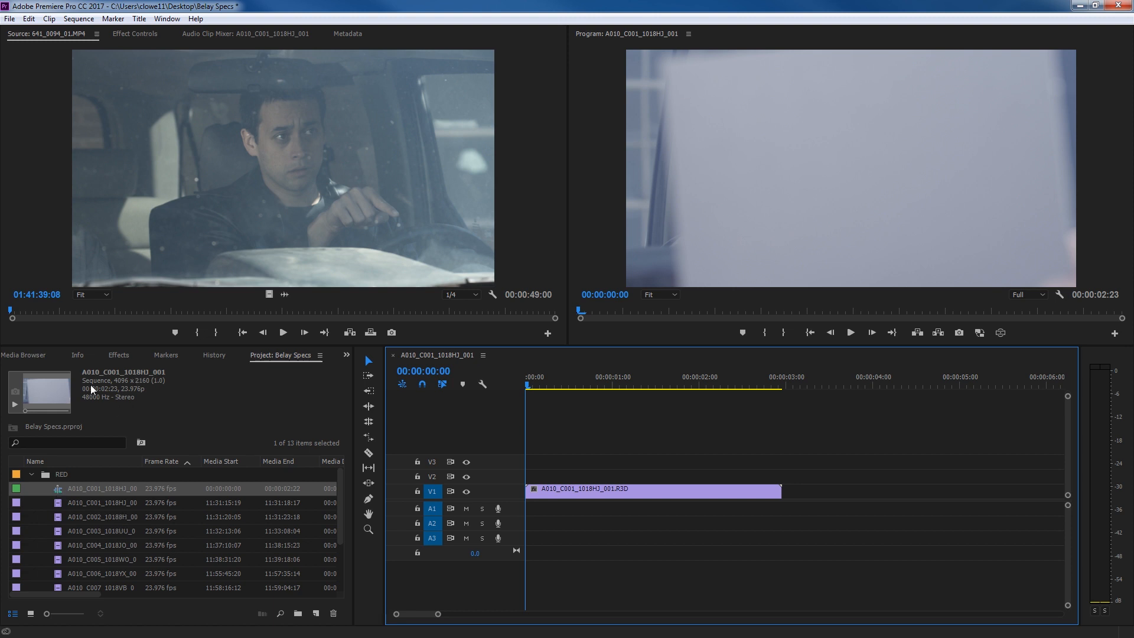
Compare the properties of the A010_C001_1018HJ_001 sequence with those of its source R3D clip in the RED bin.
left_click(110, 503)
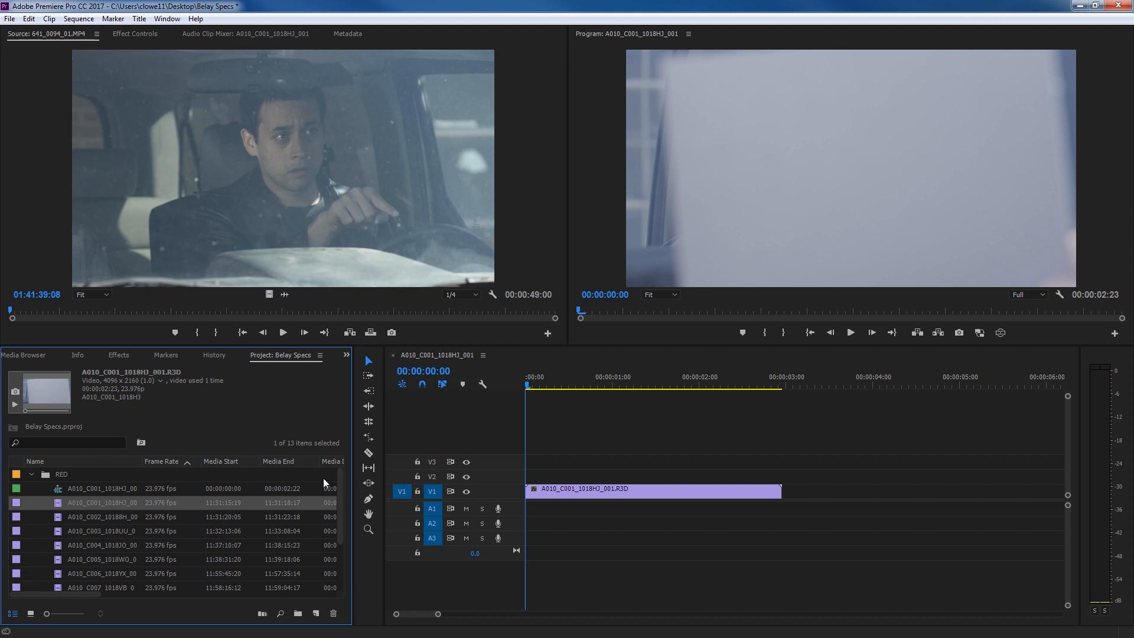
left_click(59, 488)
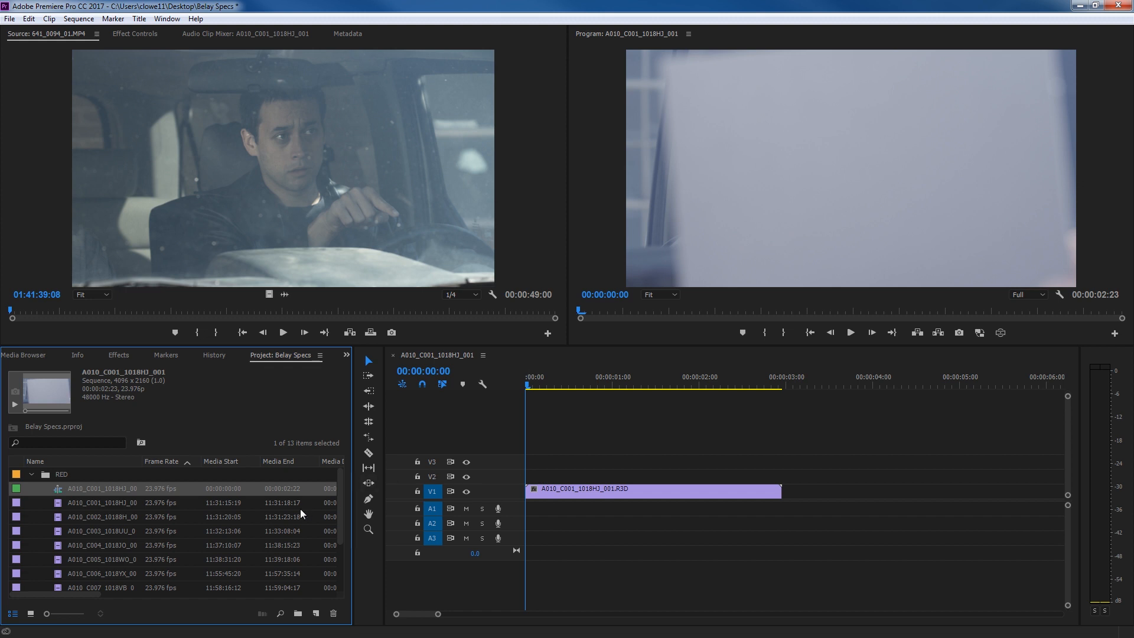
left_click(59, 502)
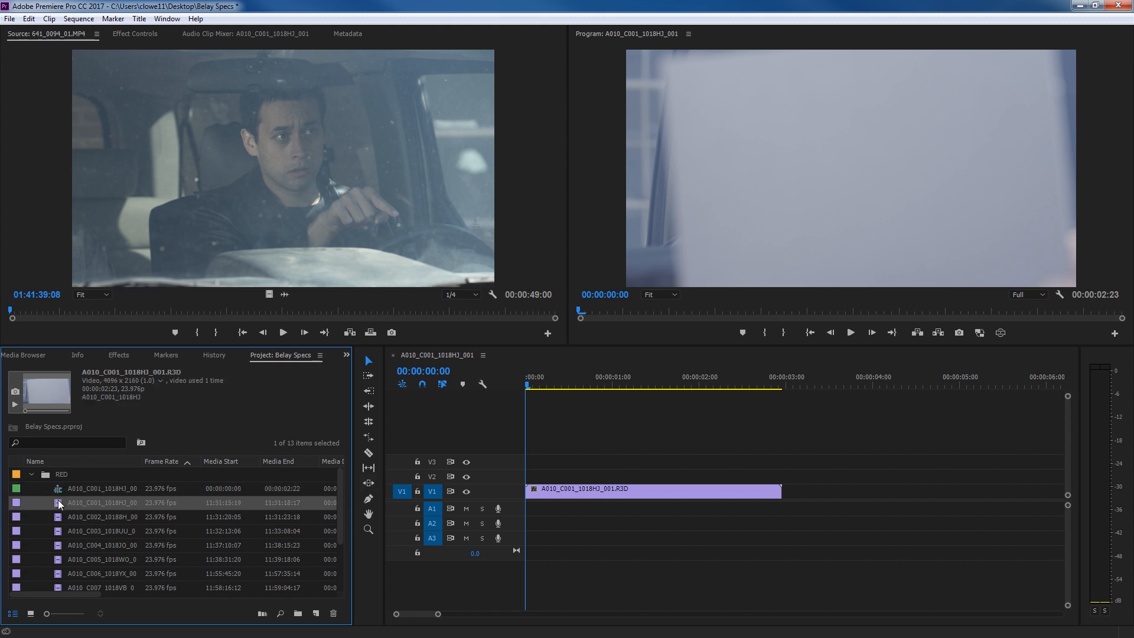
left_click(59, 488)
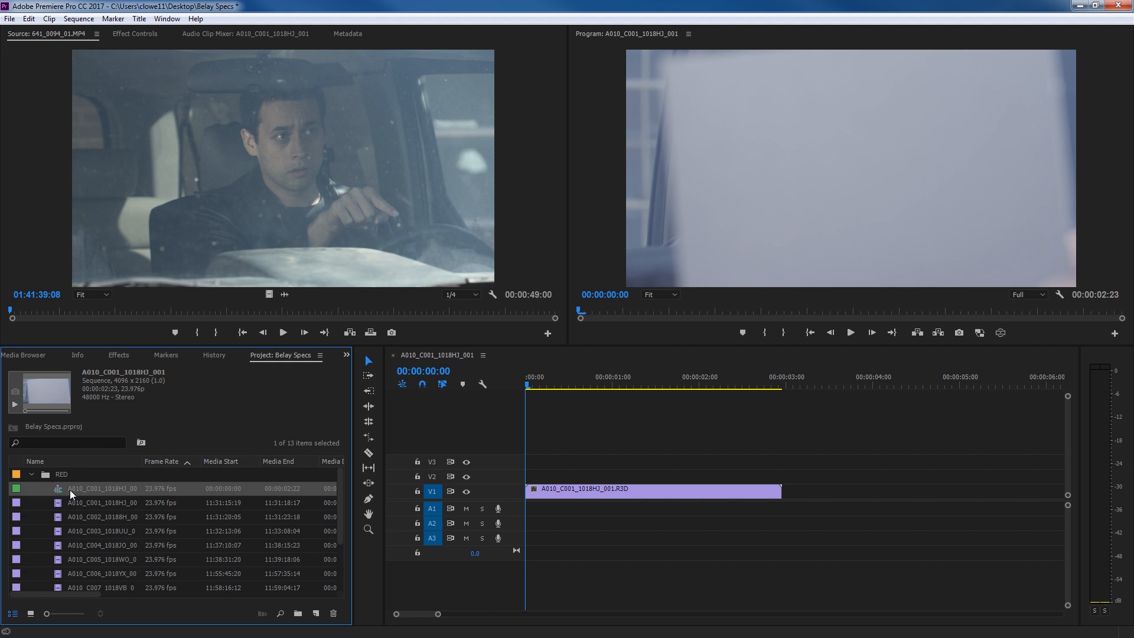
Widen the project's Name column and rename the A010_C001_1018HJ_001 sequence as RED.
left_click_drag(141, 461, 209, 462)
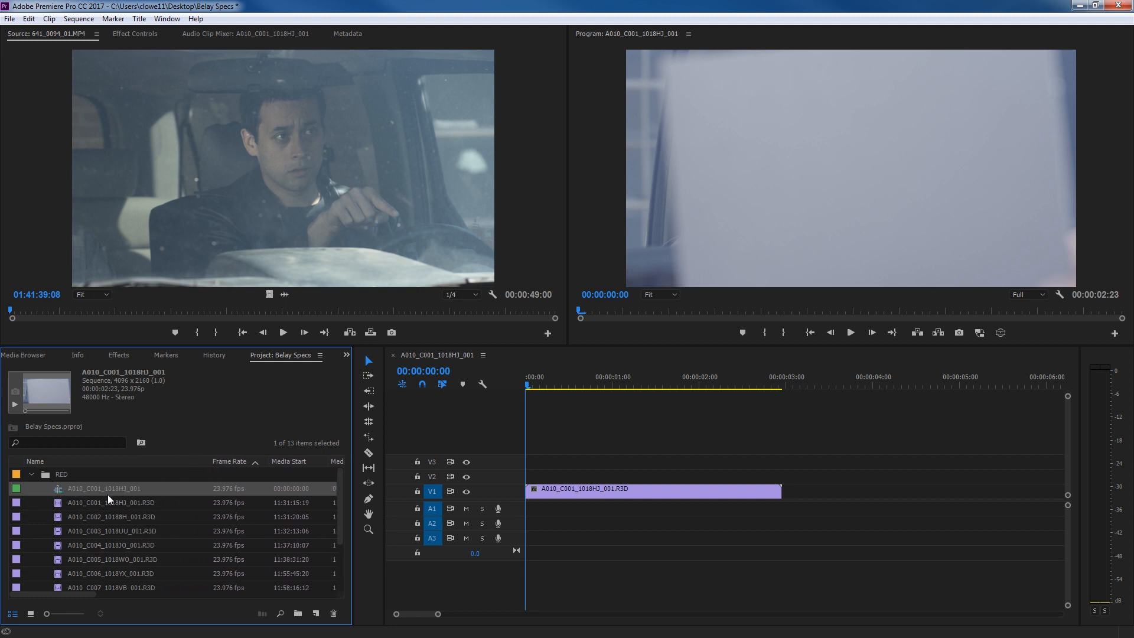
left_click(58, 488)
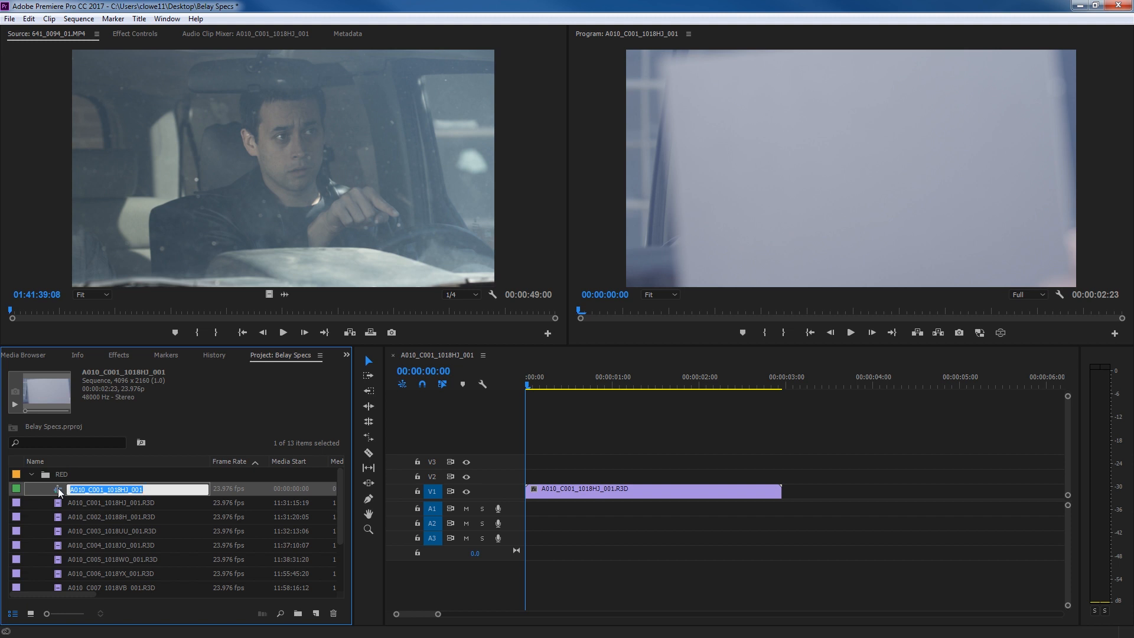
type("RED")
key("Return")
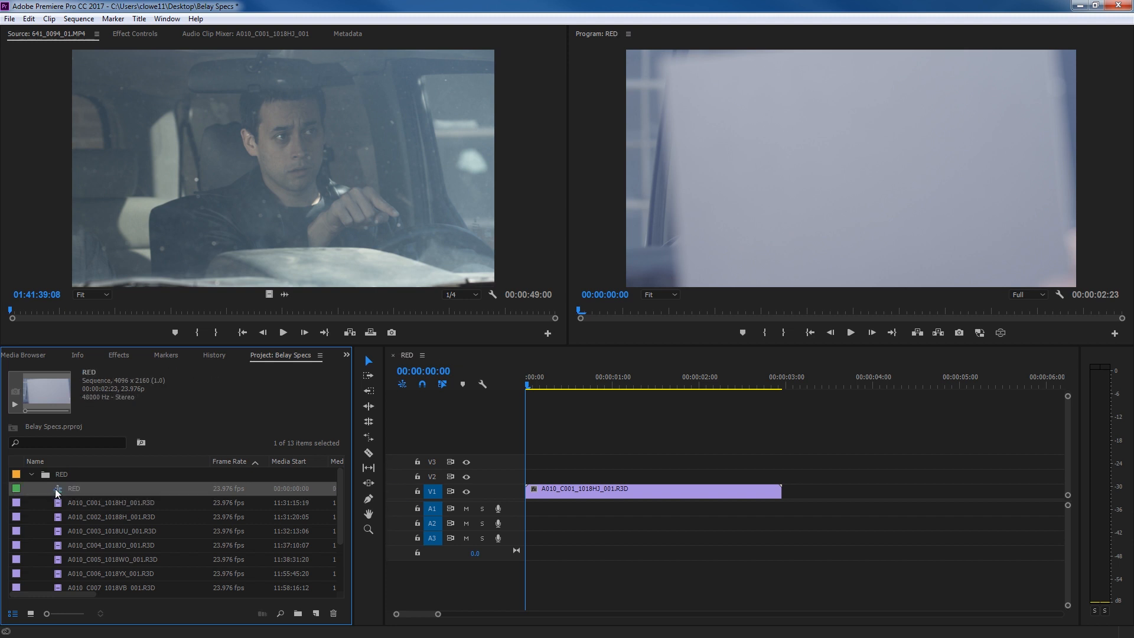
Move the RED sequence out of the RED bin to the project's top level and collapse the bin.
left_click(32, 475)
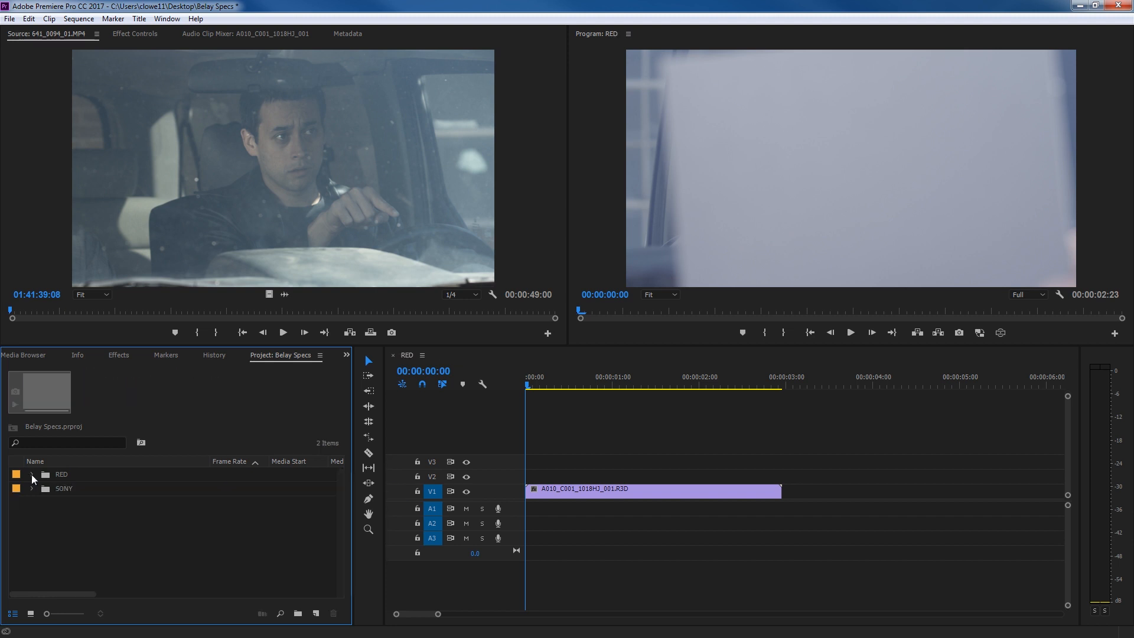
left_click(32, 475)
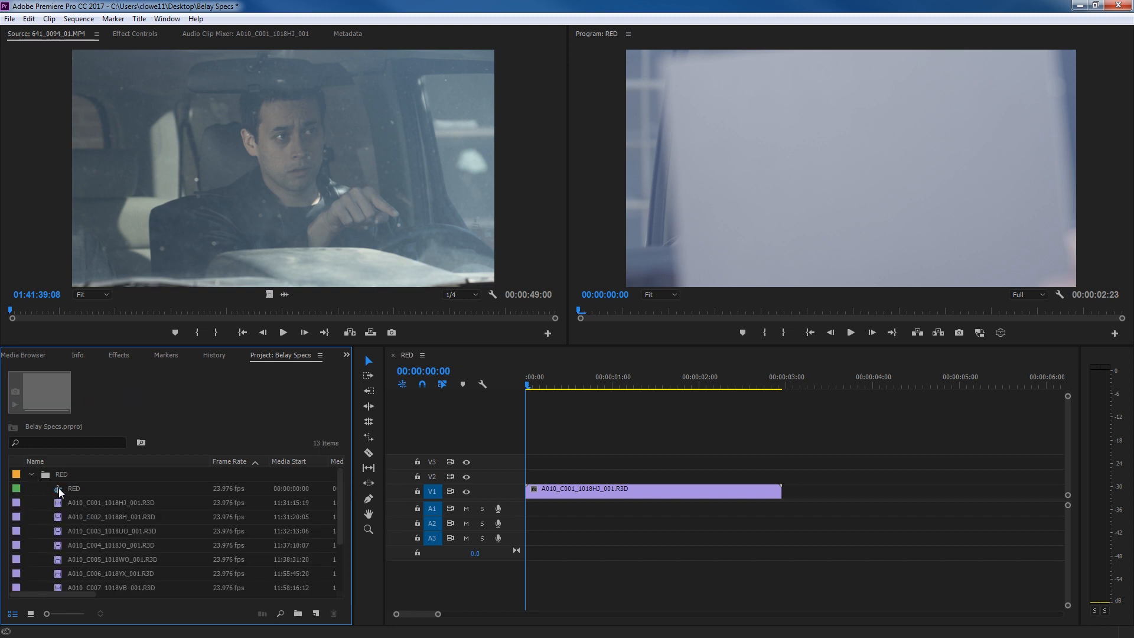
left_click(59, 488)
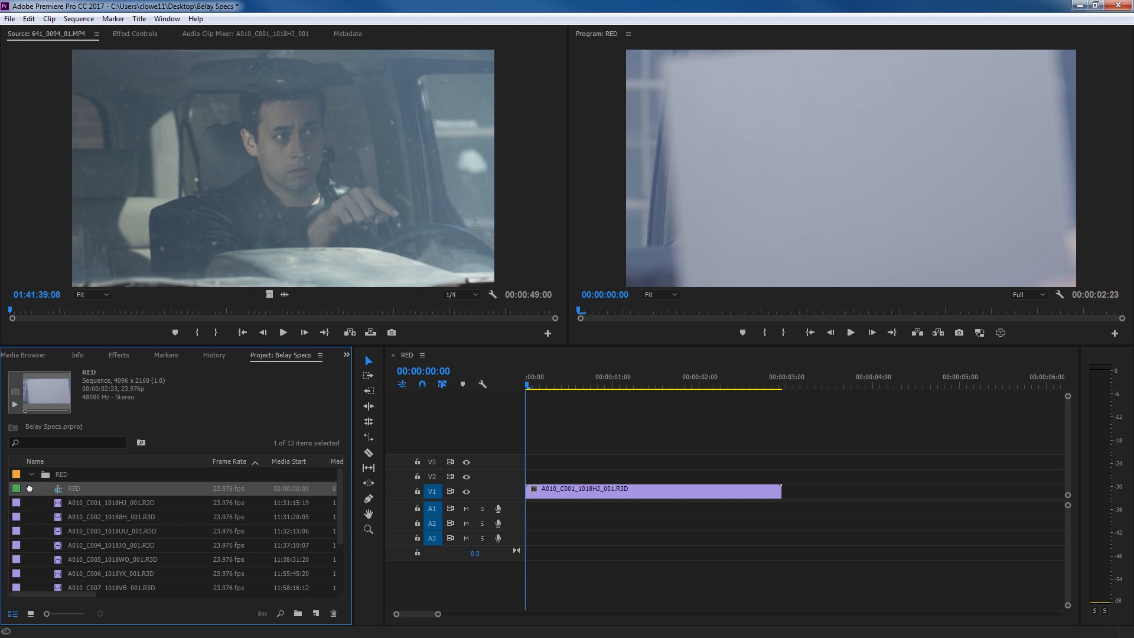
mouse_move(30, 488)
left_mouse_down()
mouse_move(47, 488)
mouse_move(31, 488)
left_mouse_up()
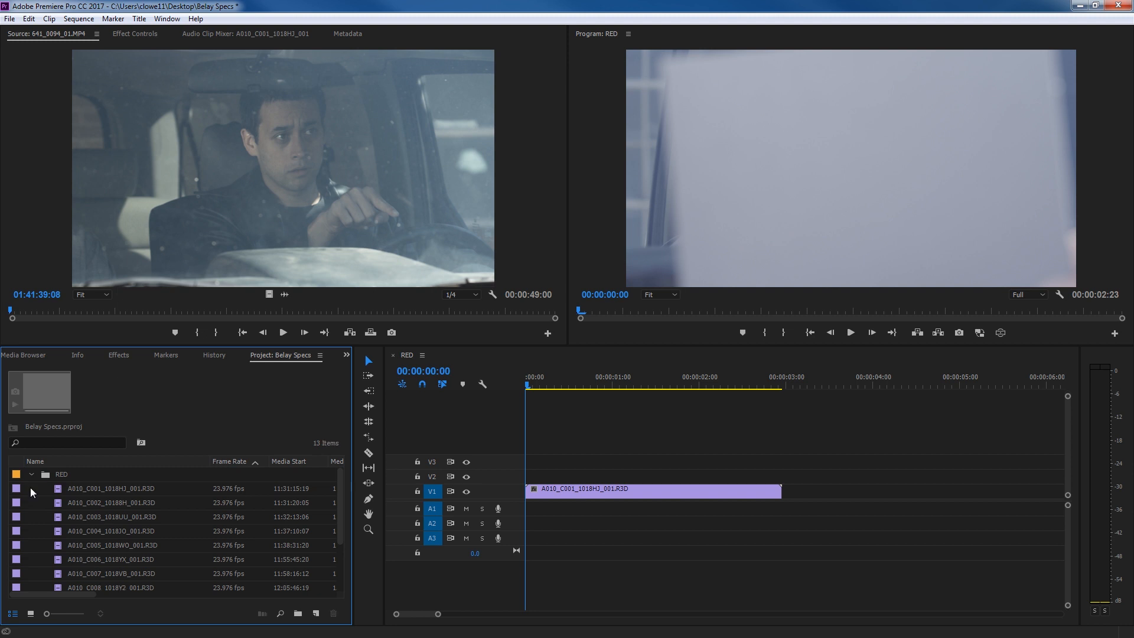
left_click(31, 474)
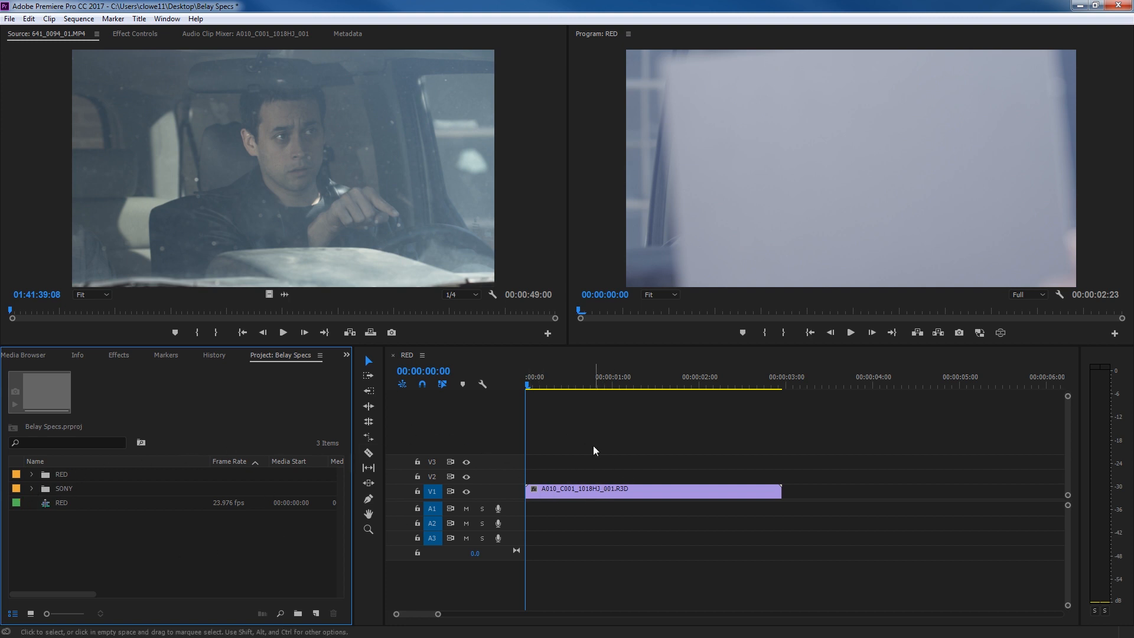
Create a new sequence matching the clip 641_0088_01.MP4 from the SONY bin.
left_click(32, 488)
left_click(57, 503)
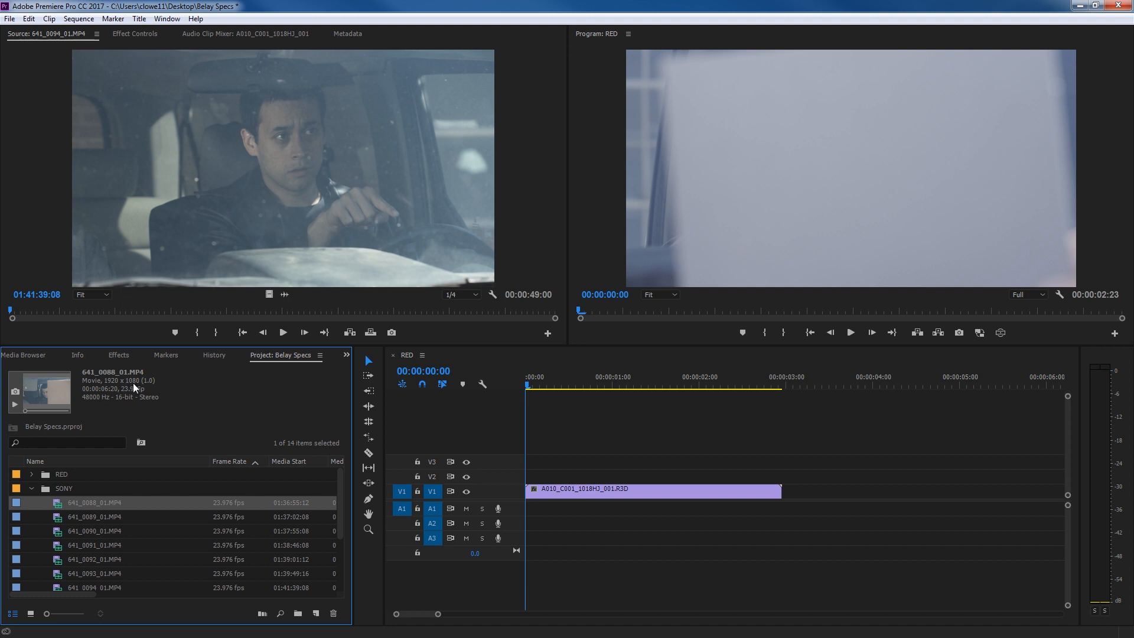
left_click_drag(57, 505, 317, 616)
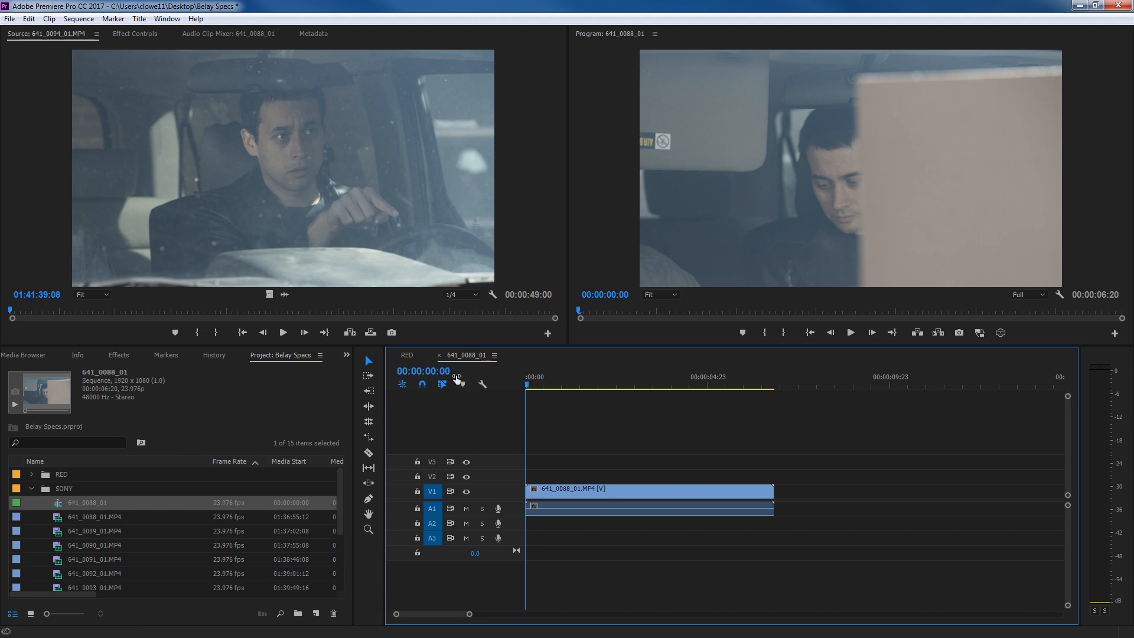
Rename the 641_0088_01 sequence as SONY and move it out of the SONY bin to the project's top level.
left_click(62, 502)
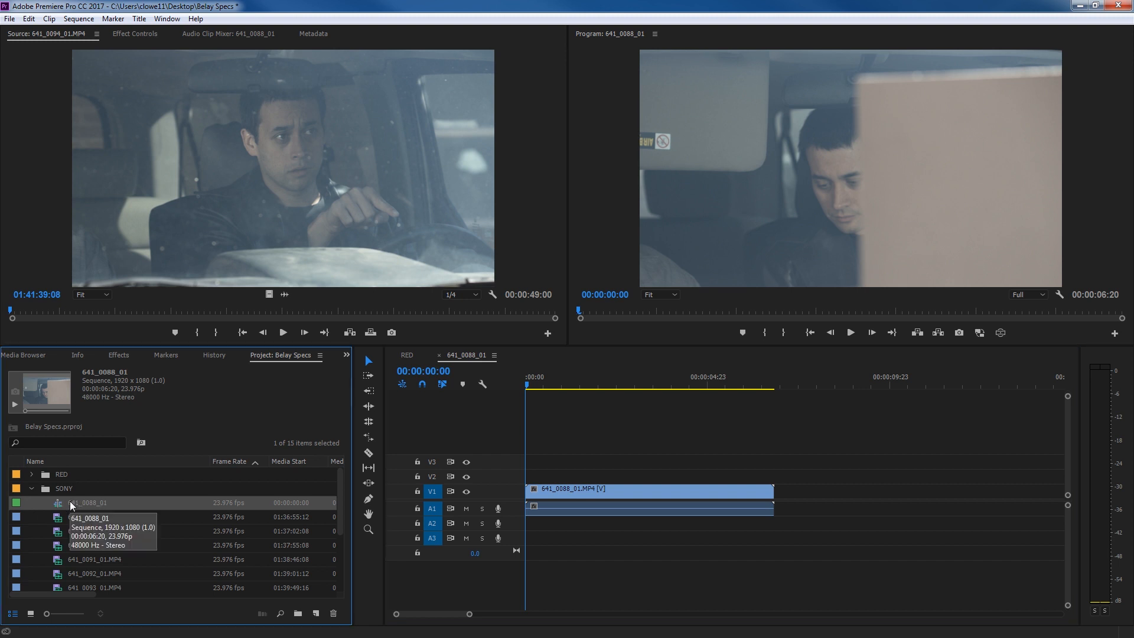
left_click(70, 502)
type("SONY")
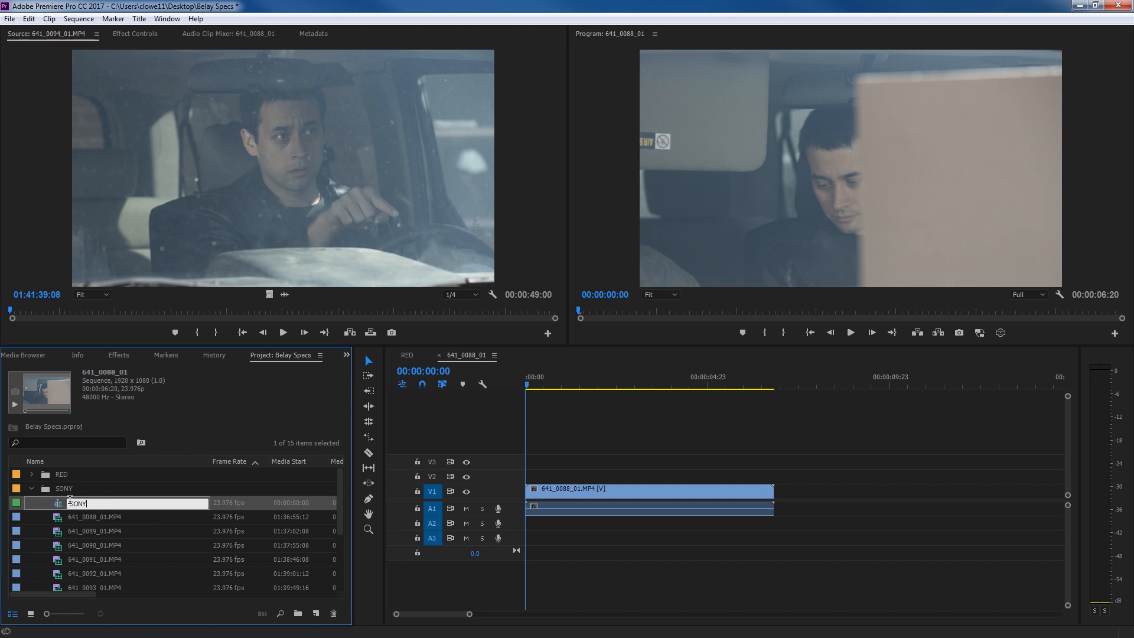
key("Tab")
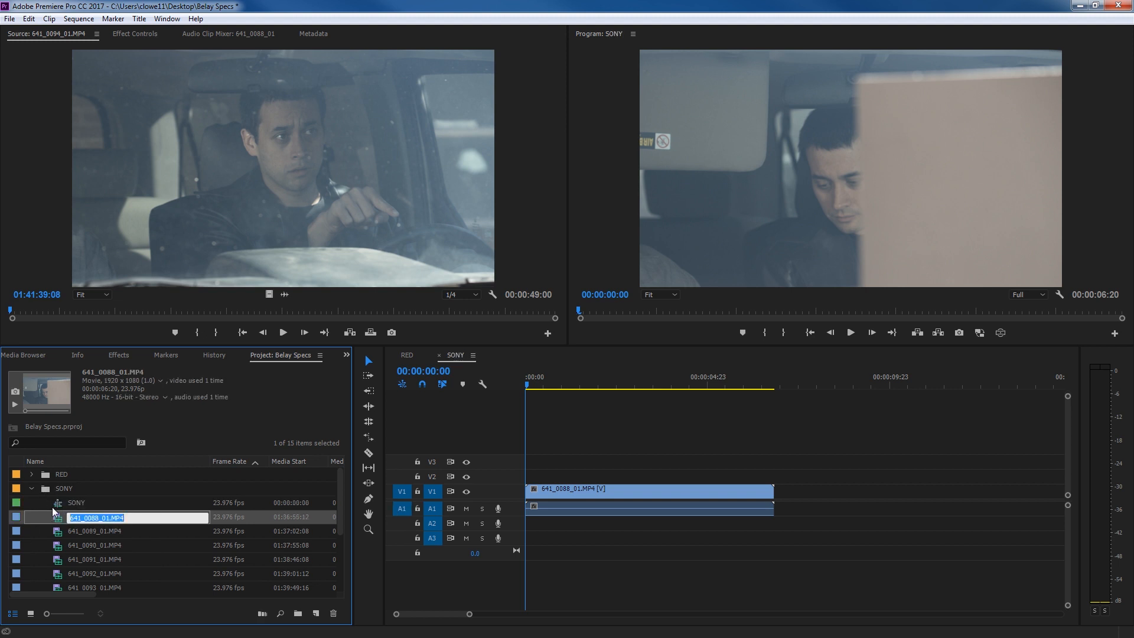
left_click(52, 505)
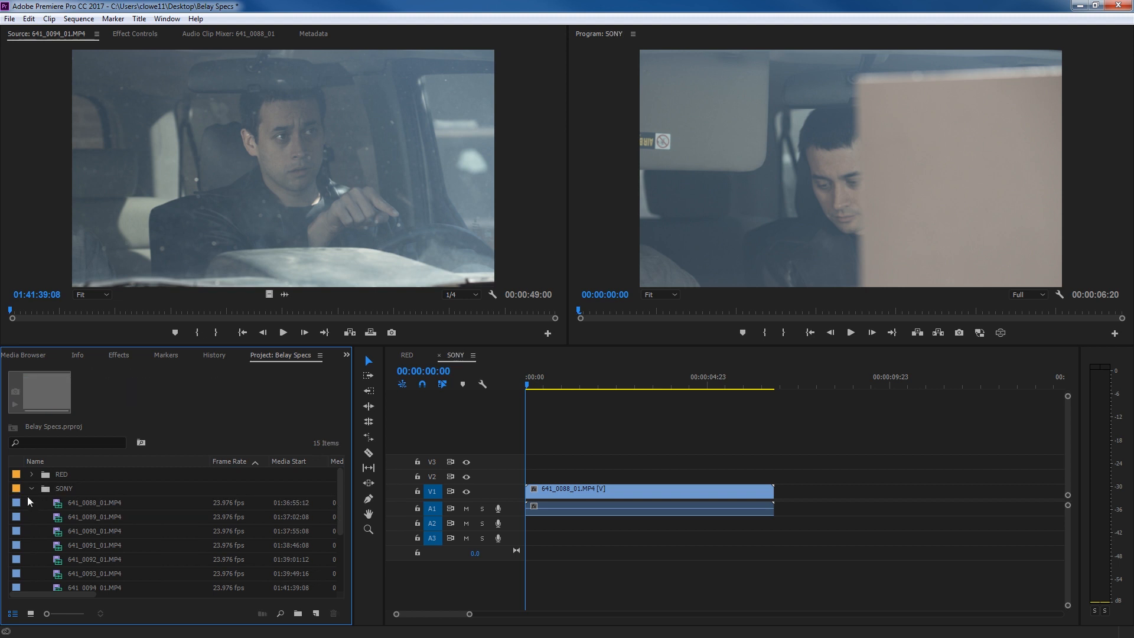
left_click(32, 489)
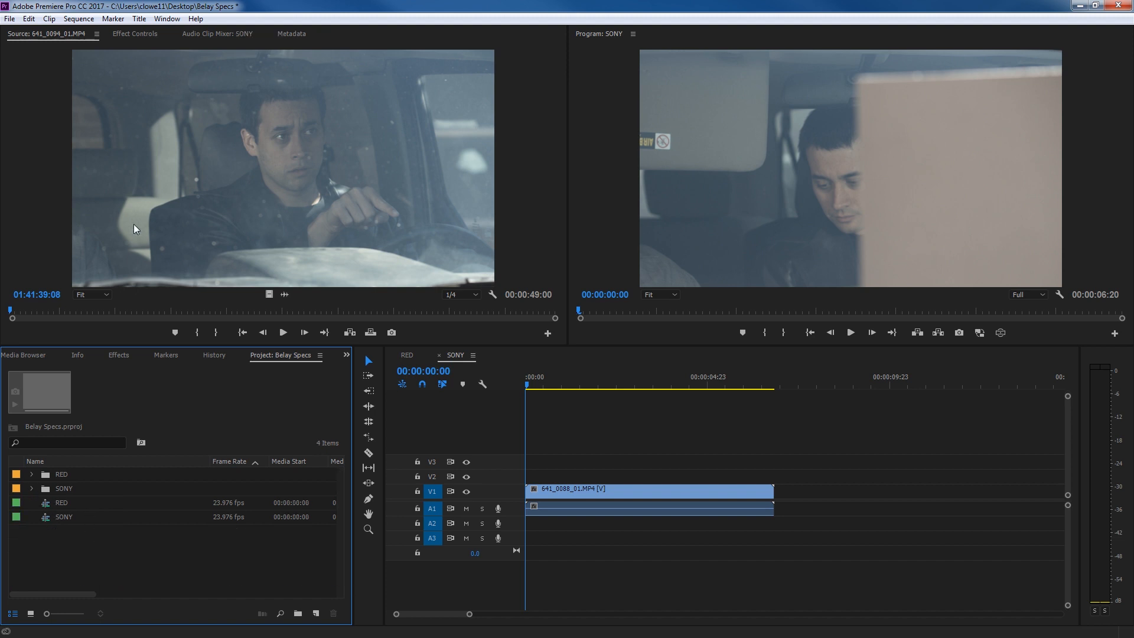
Start a new sequence and examine the Digital SLR 1080p presets DSLR 1080p24 and DSLR 1080p30.
left_click(9, 19)
mouse_move(16, 33)
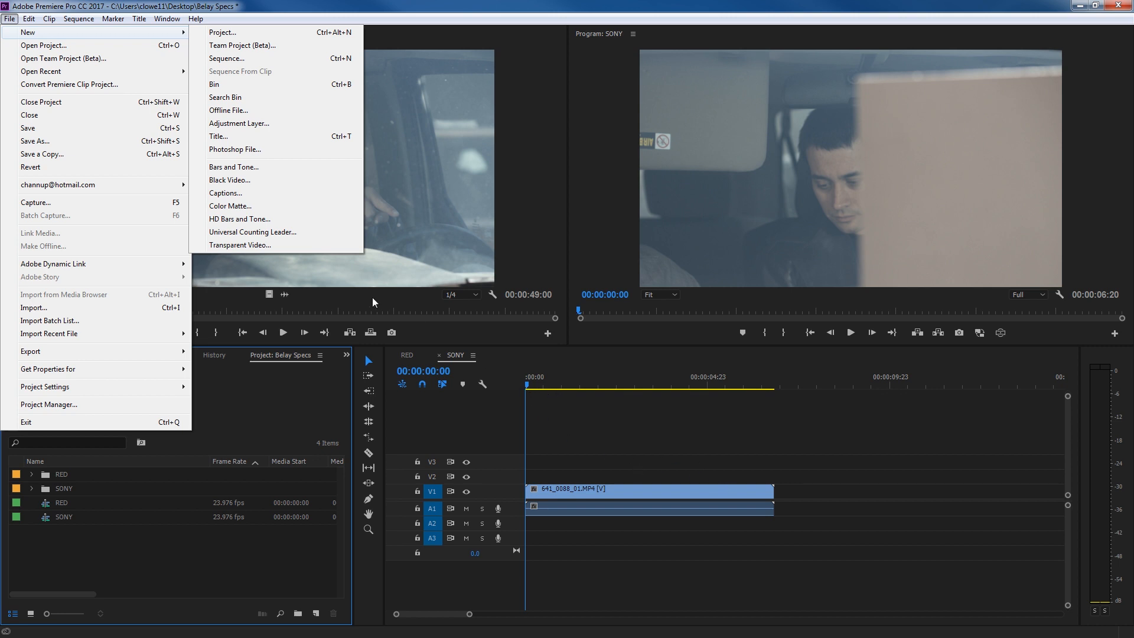
left_click(239, 59)
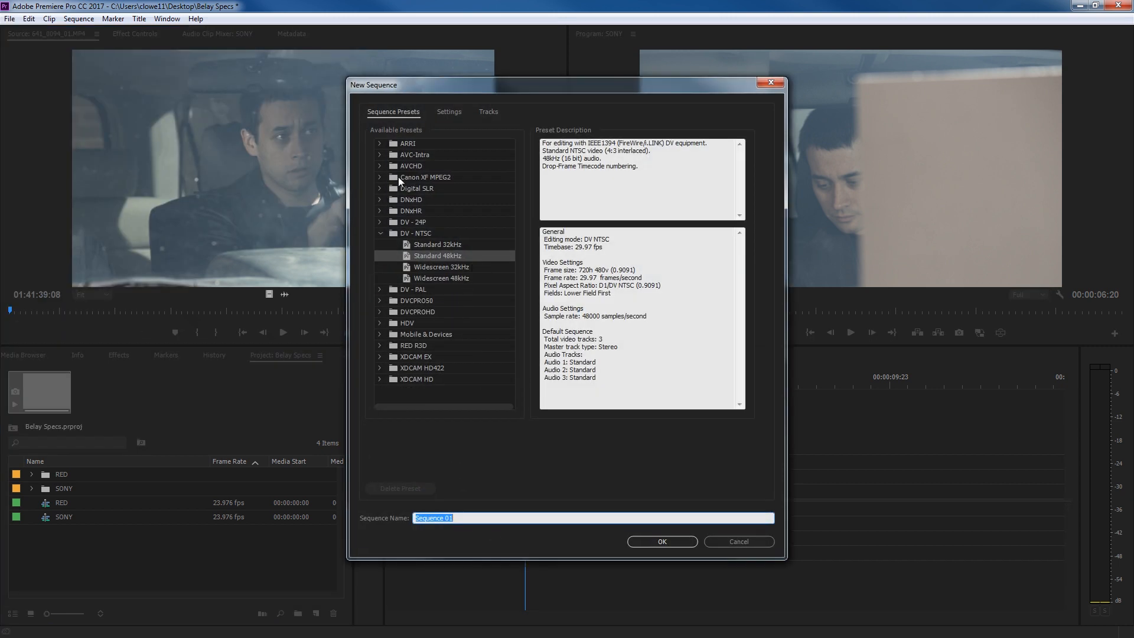
left_click(409, 229)
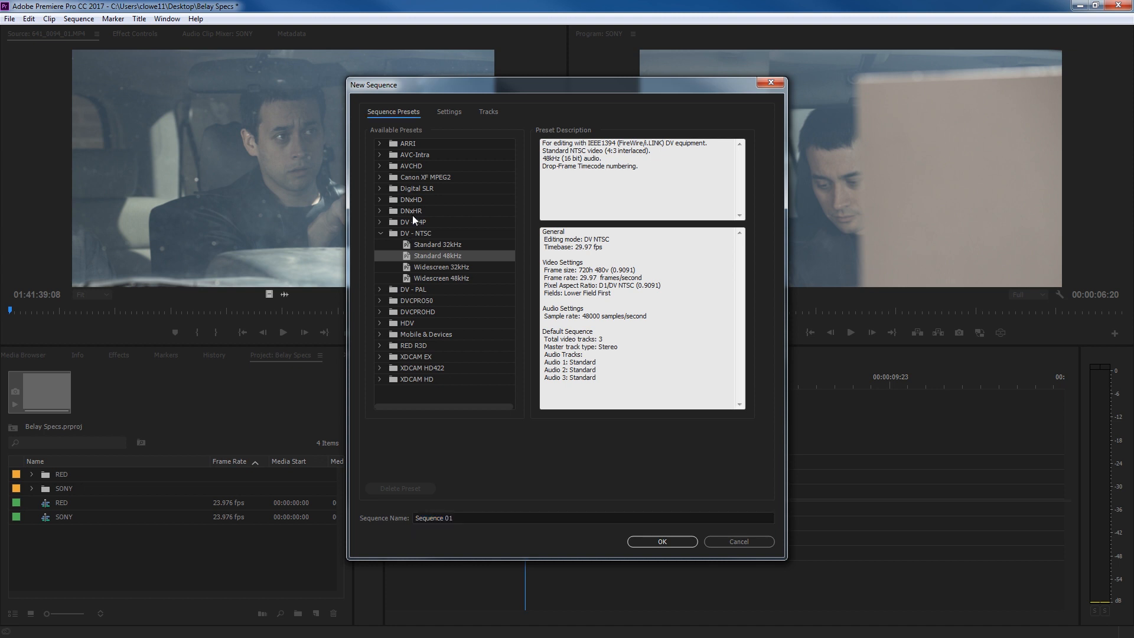
left_click(380, 188)
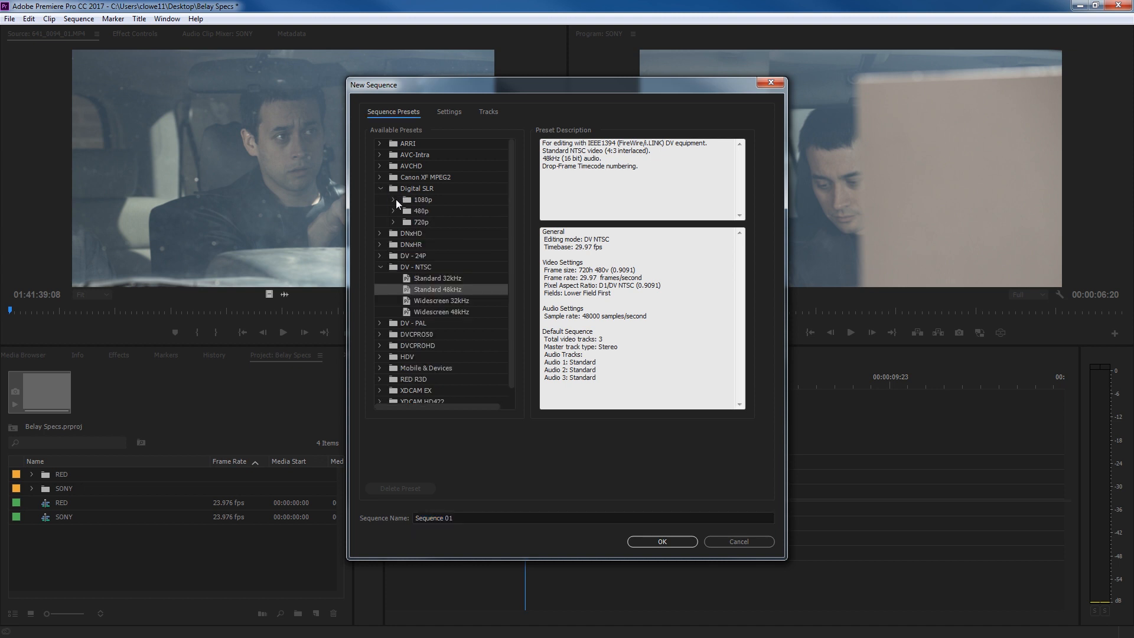
left_click(393, 200)
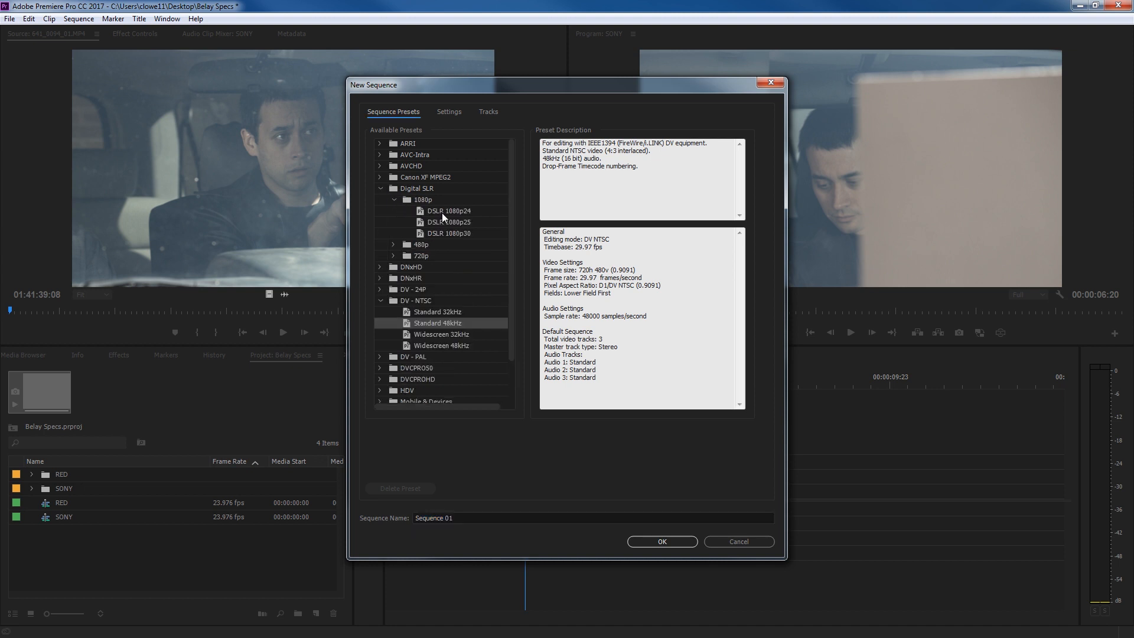
left_click(458, 215)
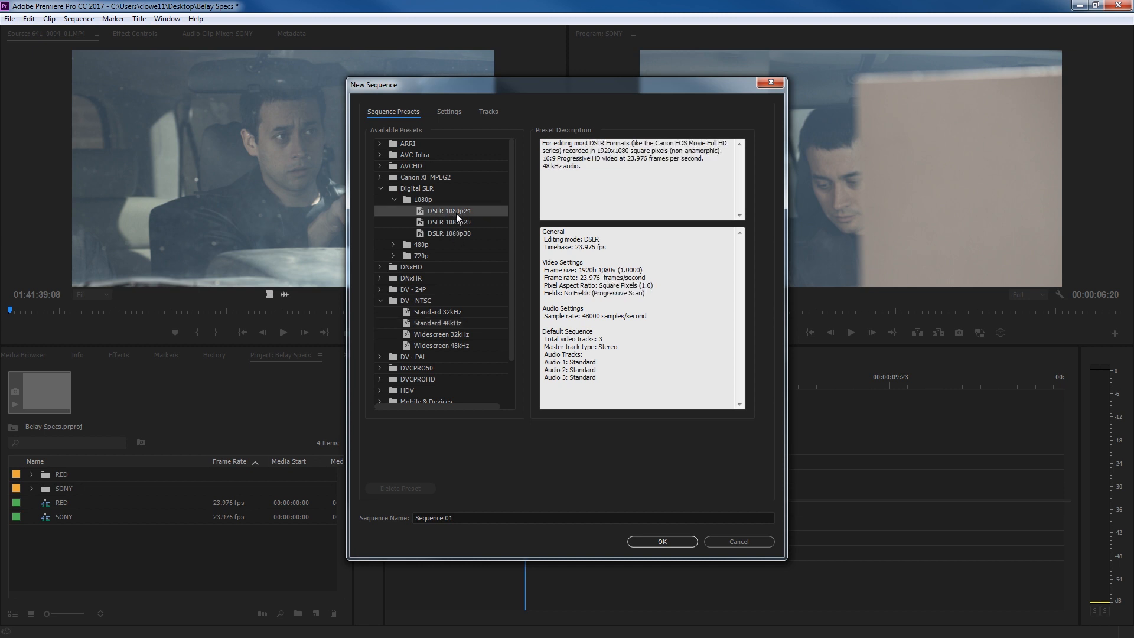
left_click(431, 234)
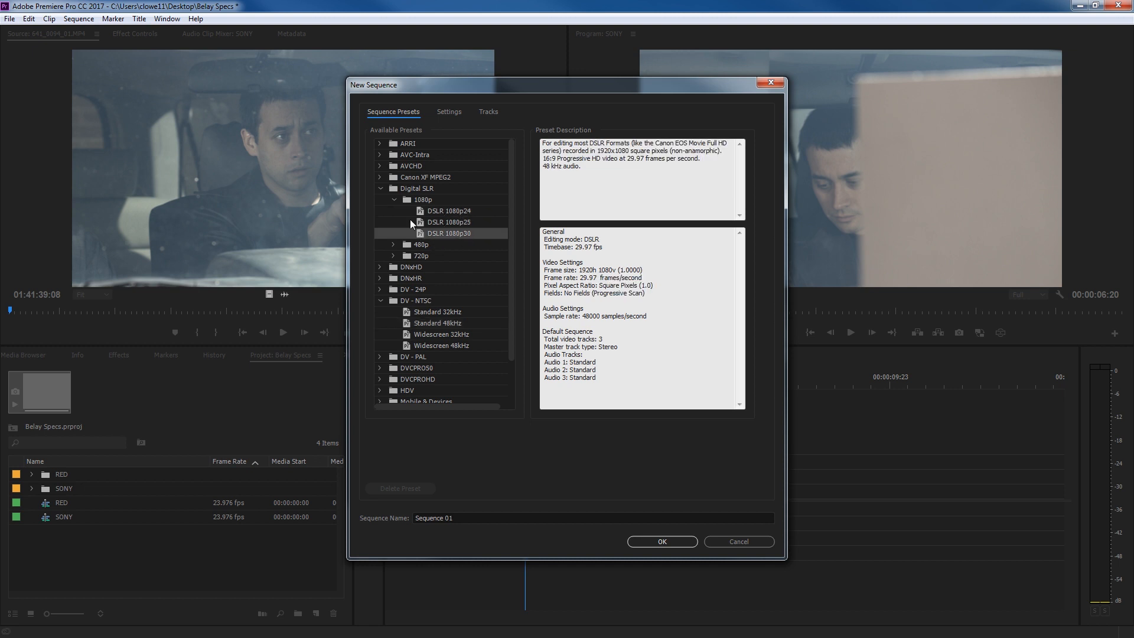
Create Sequence 01 from the DV - NTSC Standard 32kHz preset.
left_click(384, 188)
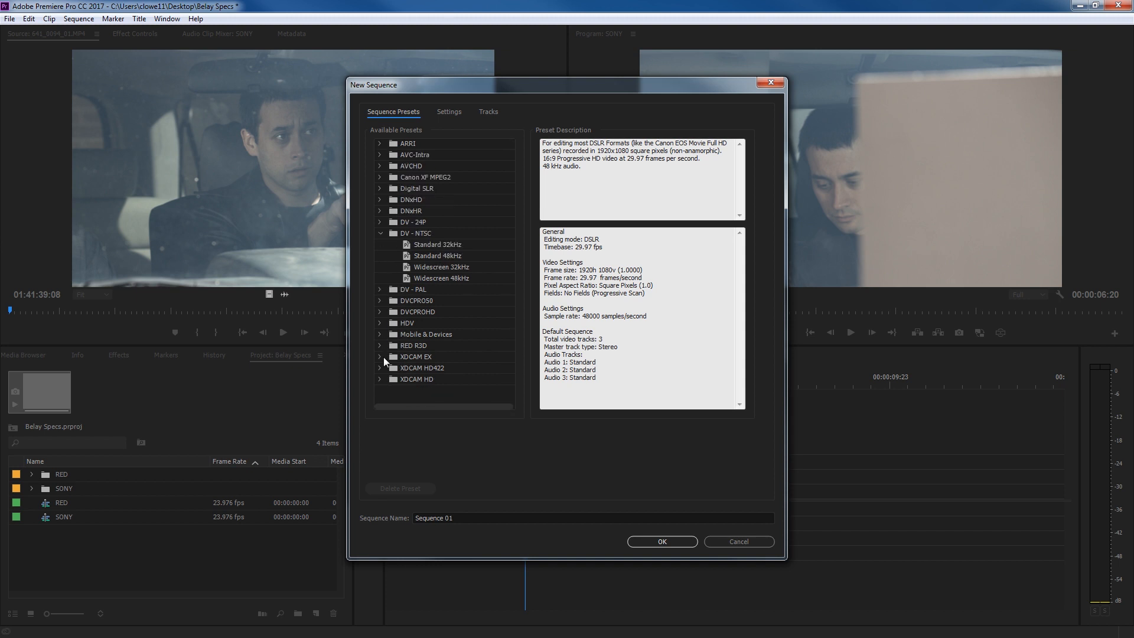
left_click(378, 339)
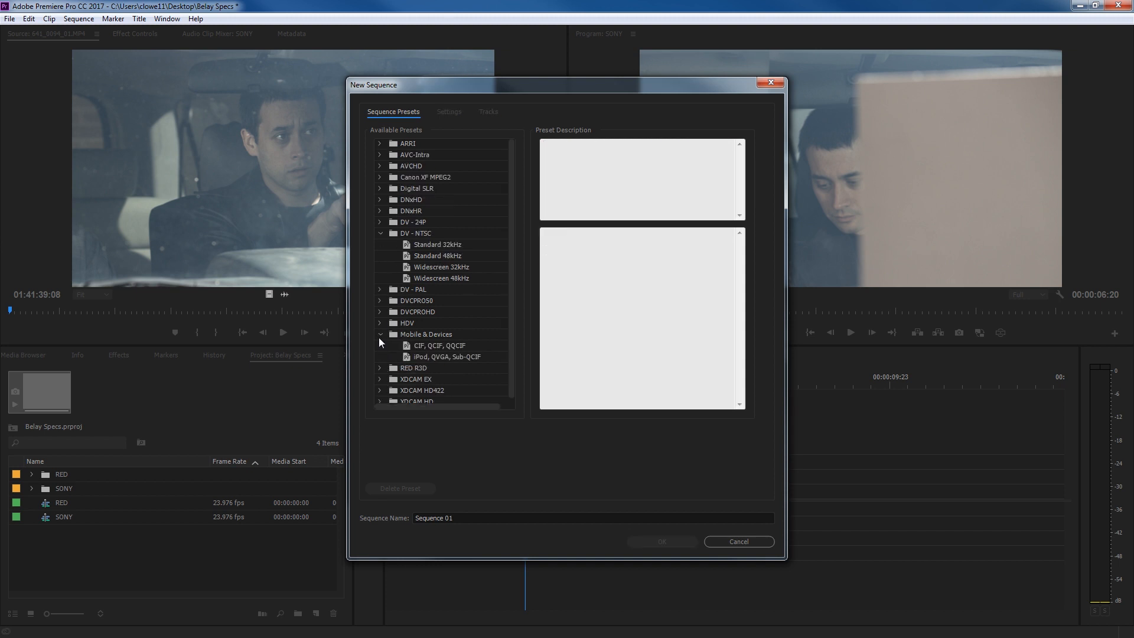
left_click(379, 338)
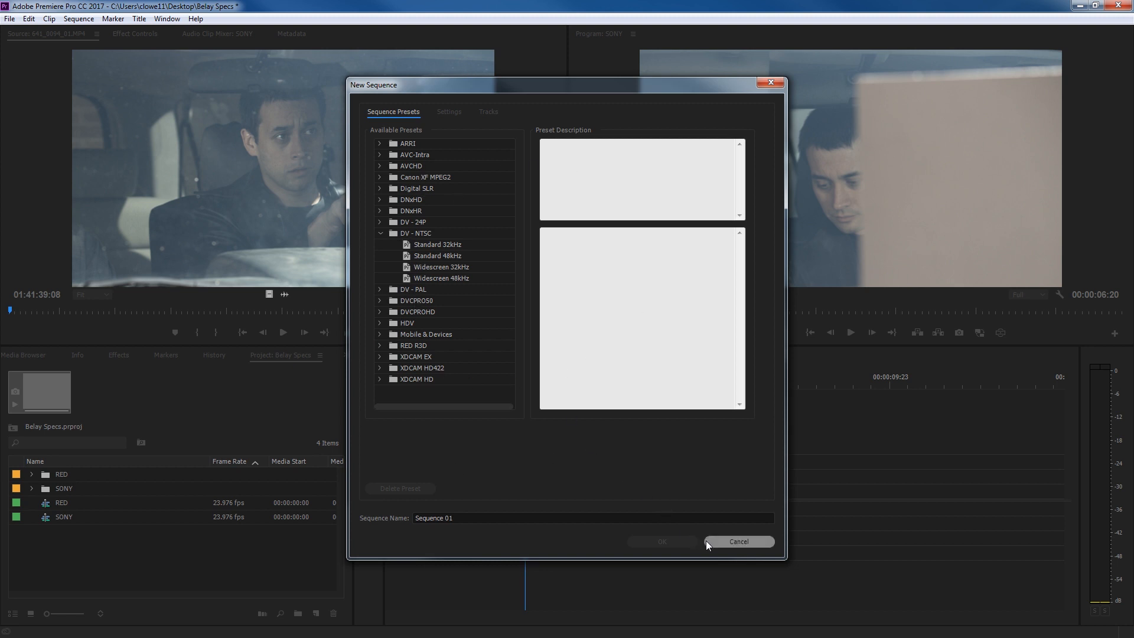
left_click(432, 245)
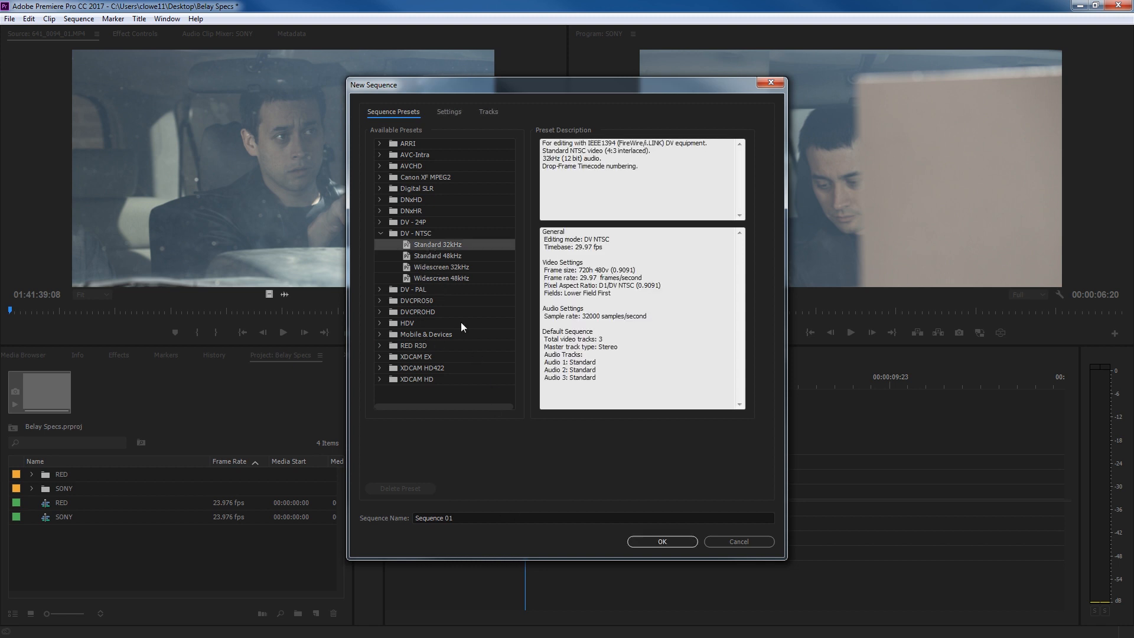
left_click(633, 542)
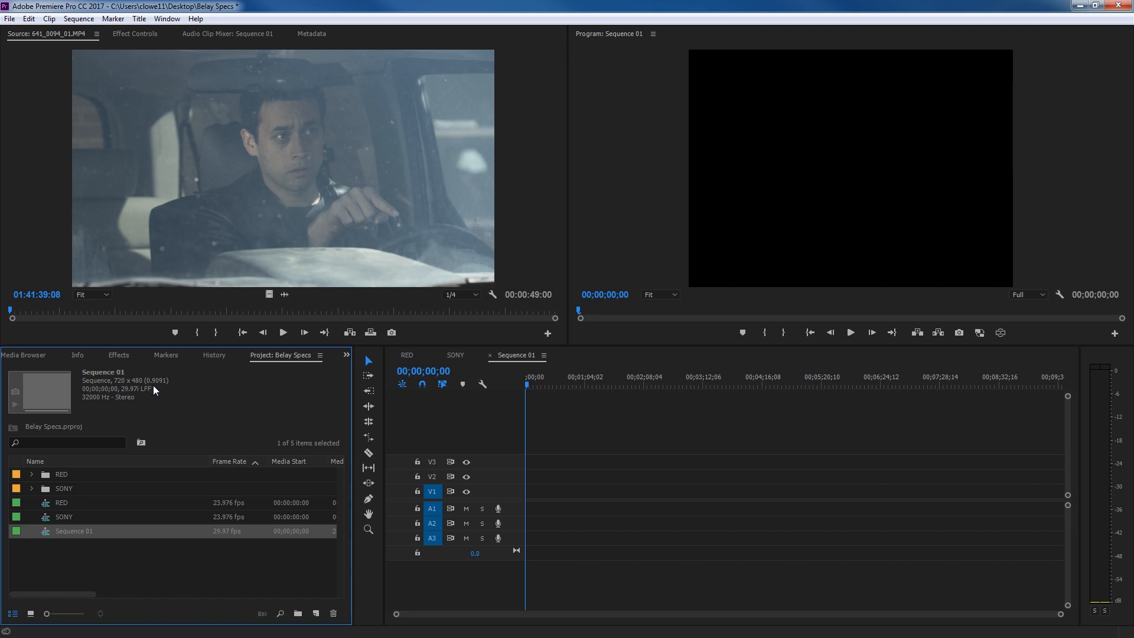
Delete Sequence 01 from the project.
left_click(65, 547)
left_click(74, 532)
key("Delete")
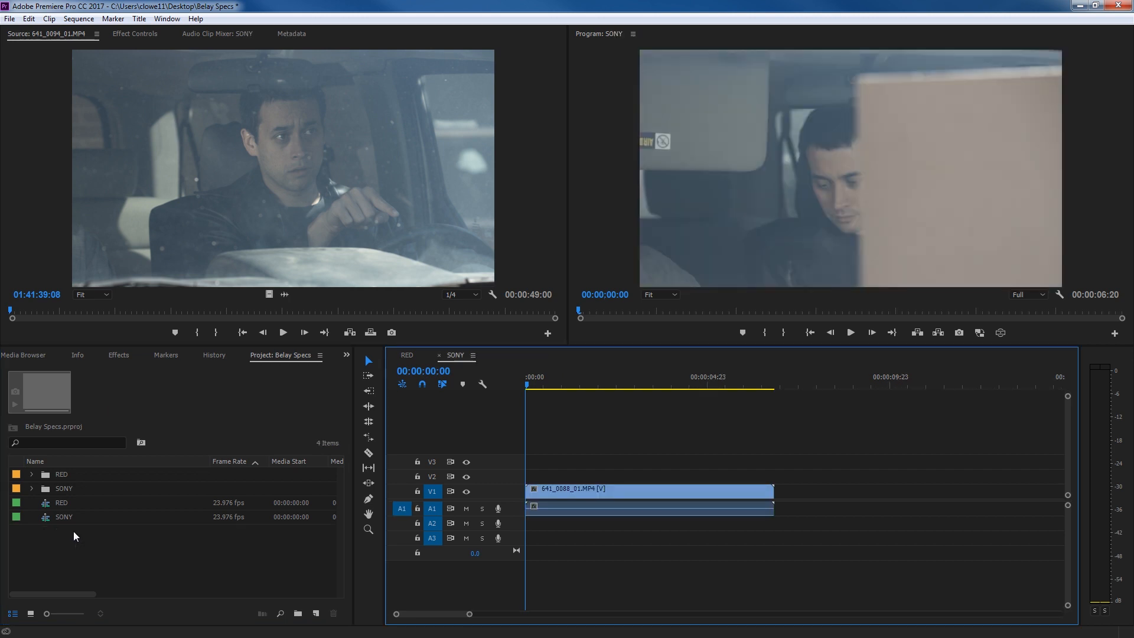
Check the properties of clip A010_C001_1018HJ_001.R3D in the RED bin and collapse the bin again.
left_click(31, 475)
left_click(48, 488)
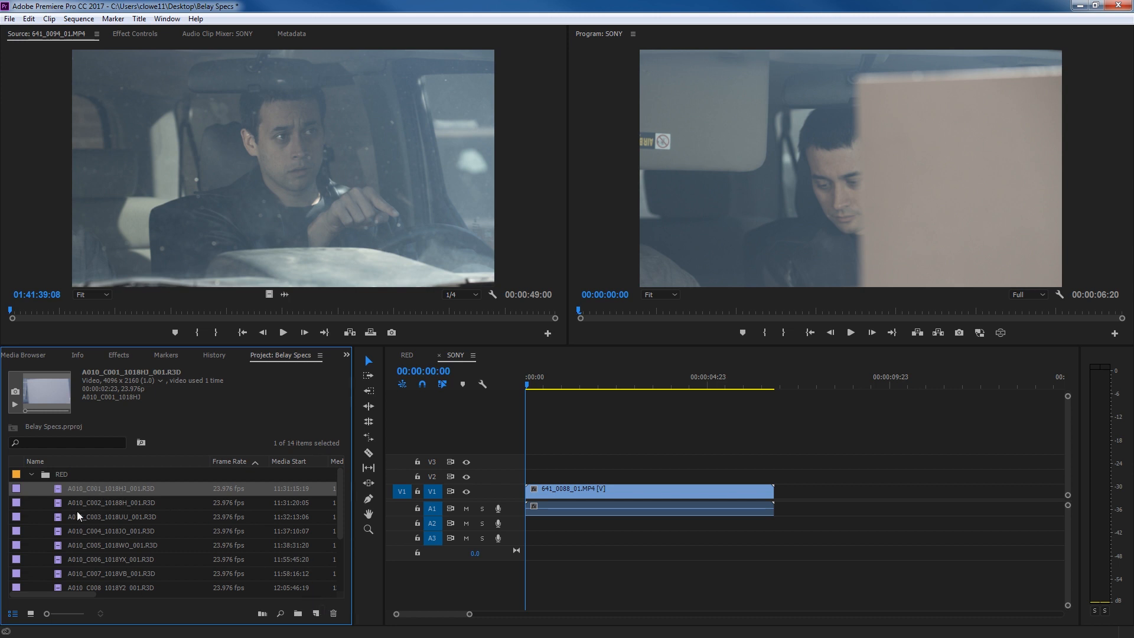
left_click(31, 472)
left_click(32, 474)
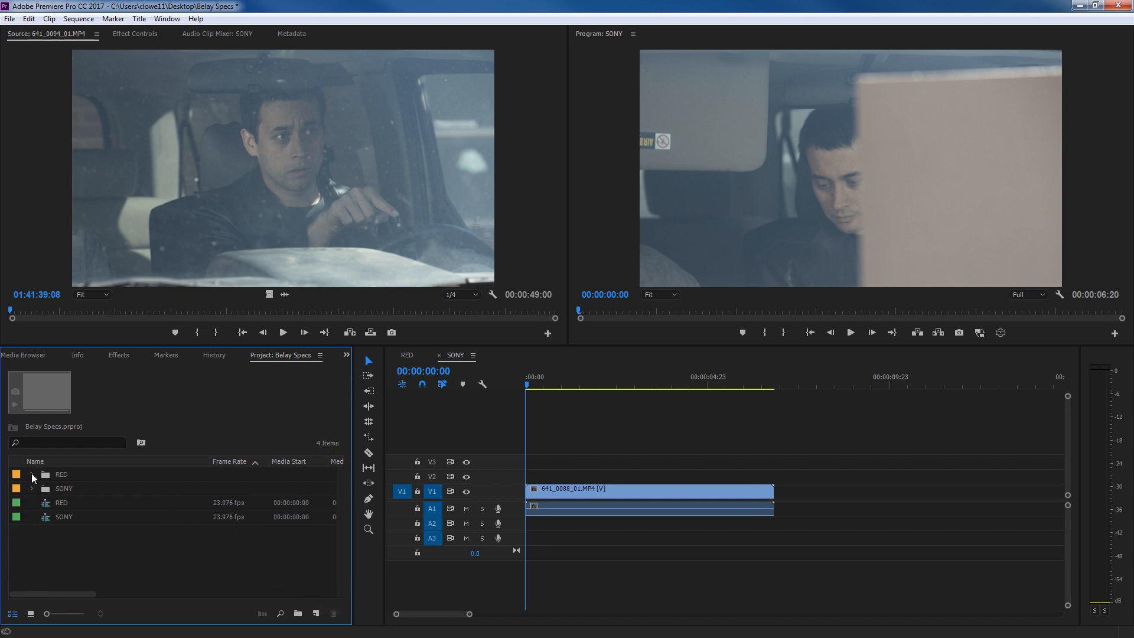
Switch back and forth between the RED and SONY sequences to compare them in the timeline and Program monitor.
left_click(461, 354)
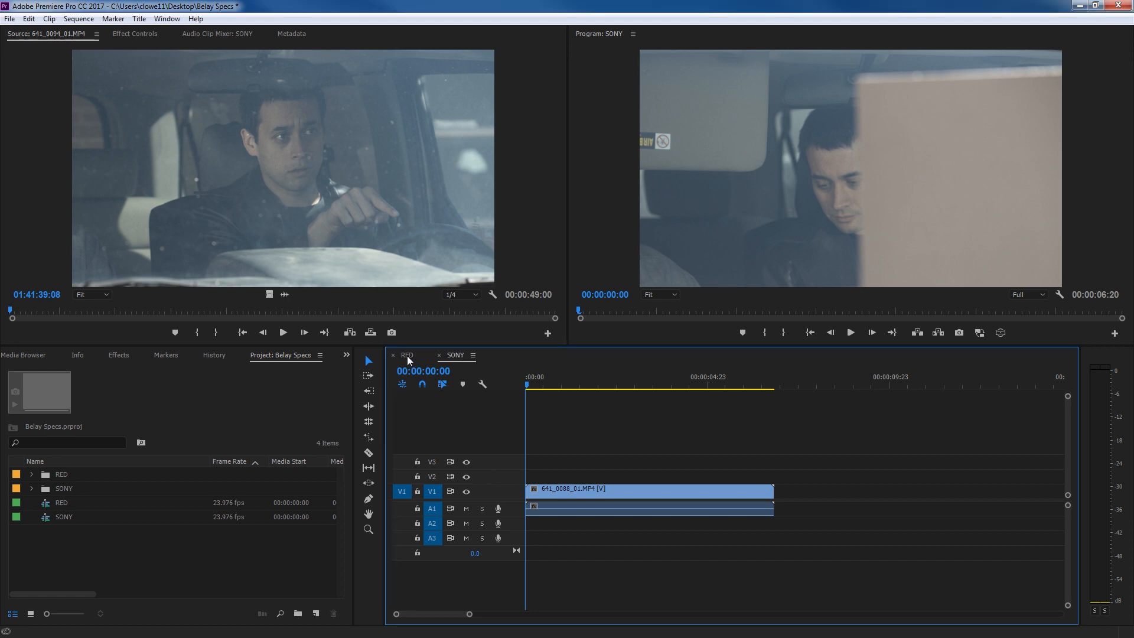
left_click(407, 355)
left_click(444, 357)
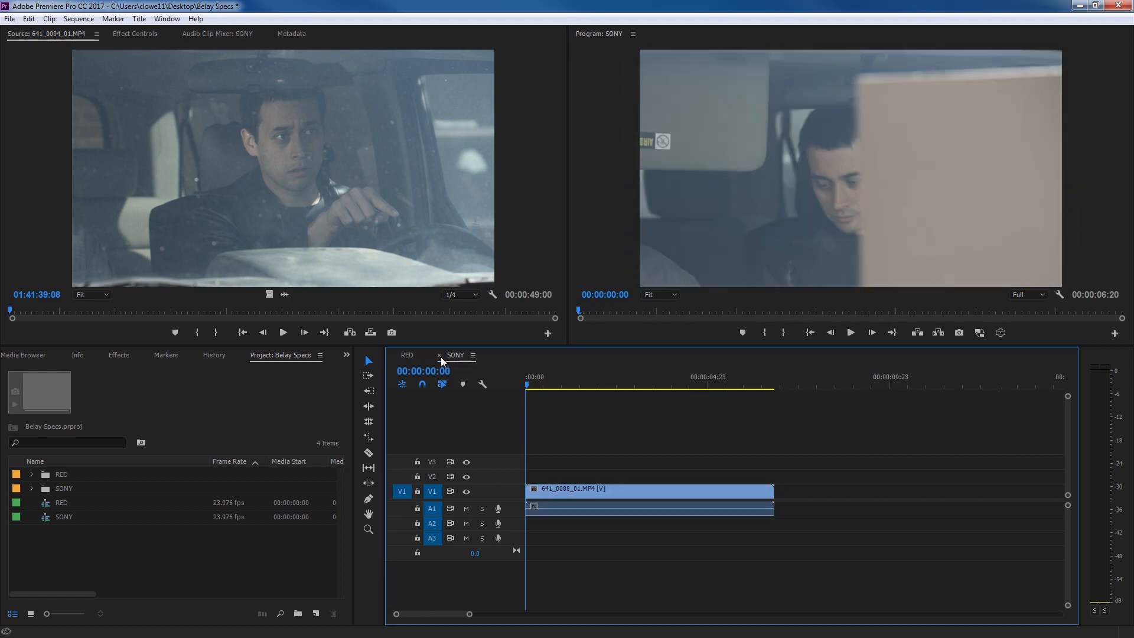
left_click(406, 355)
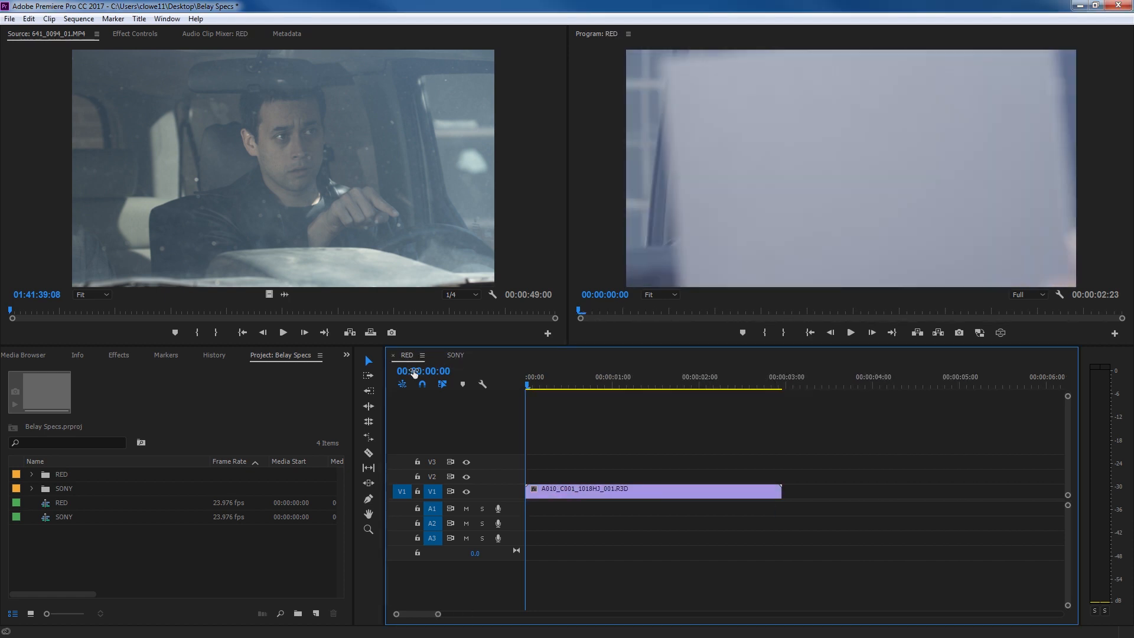
left_click(458, 355)
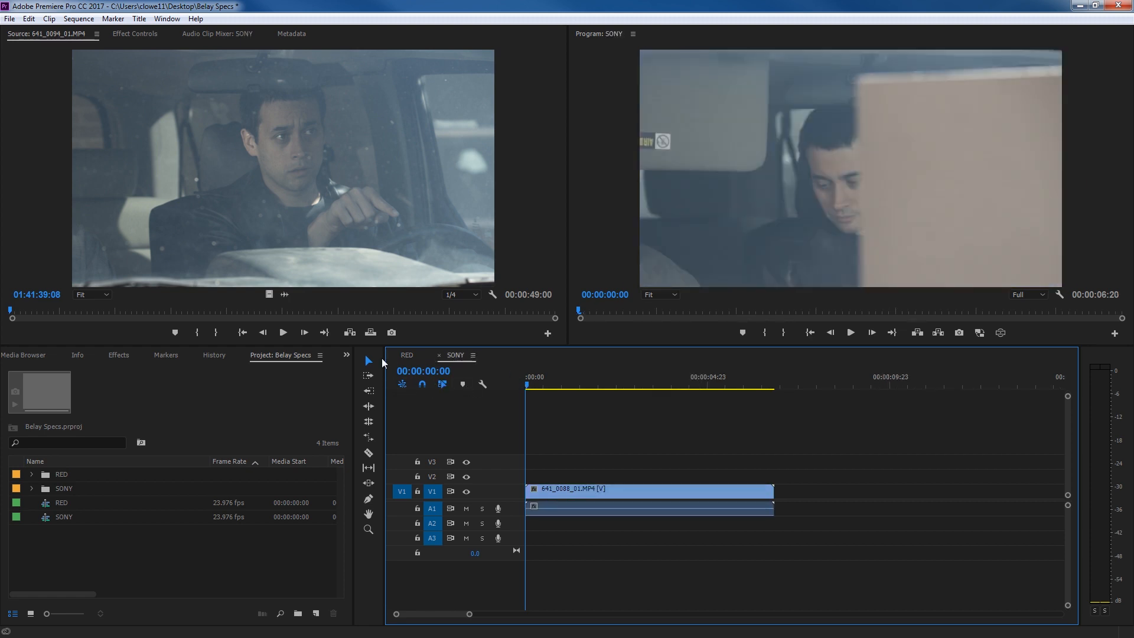
left_click(405, 354)
left_click(450, 356)
Close the SONY and RED sequences in the timeline, and reopen both from the project.
key("ctrl+w")
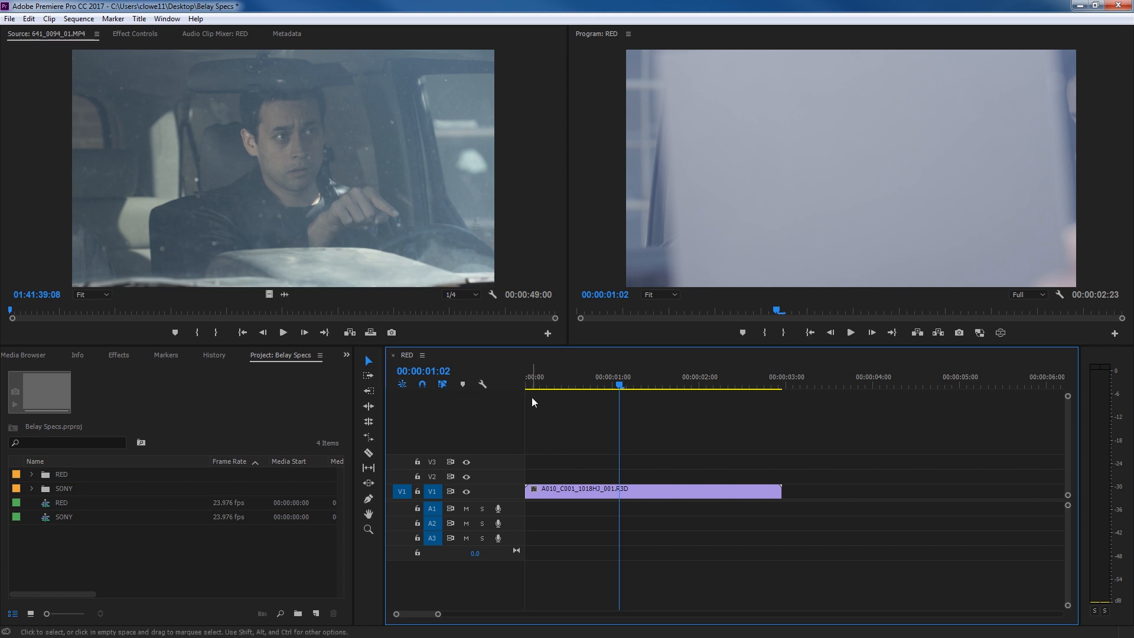
key("ctrl+w")
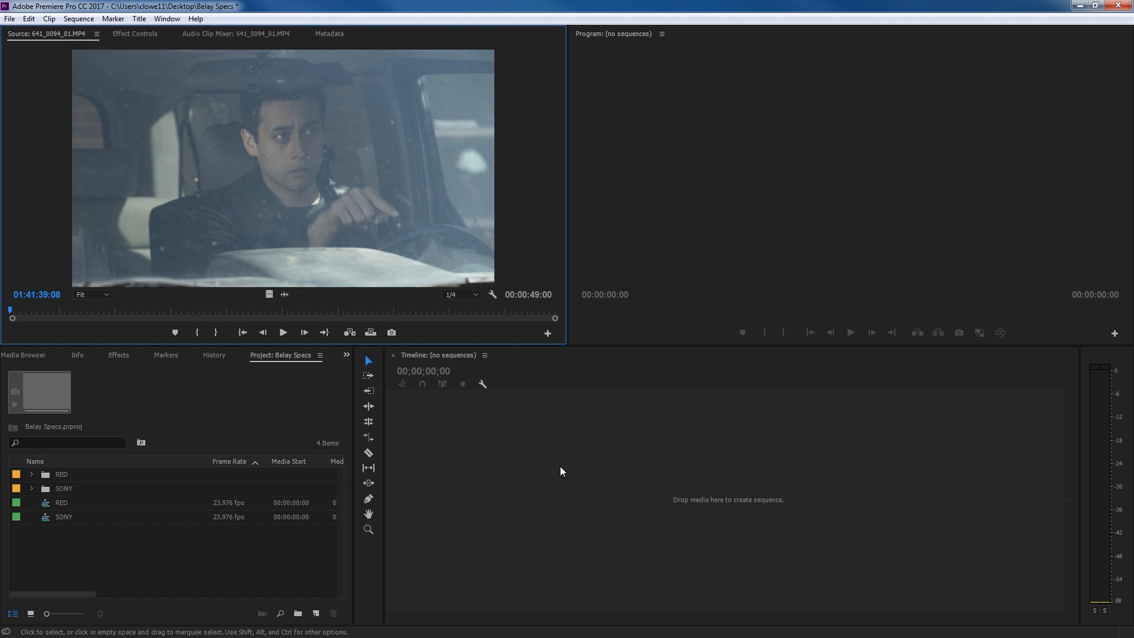
left_click(46, 505)
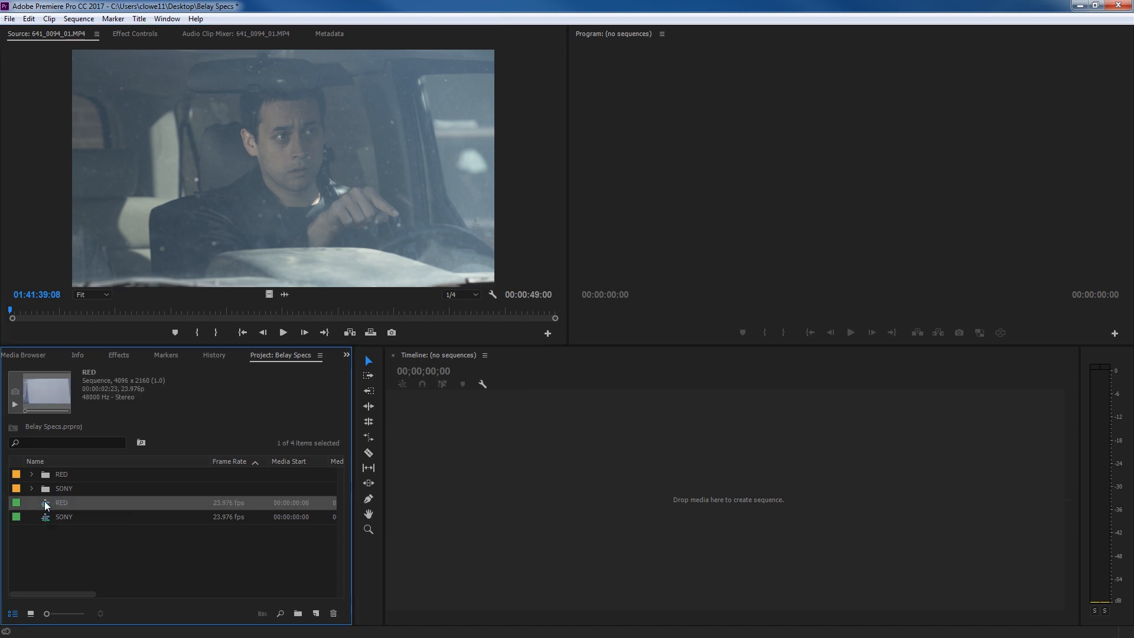
double_click(46, 505)
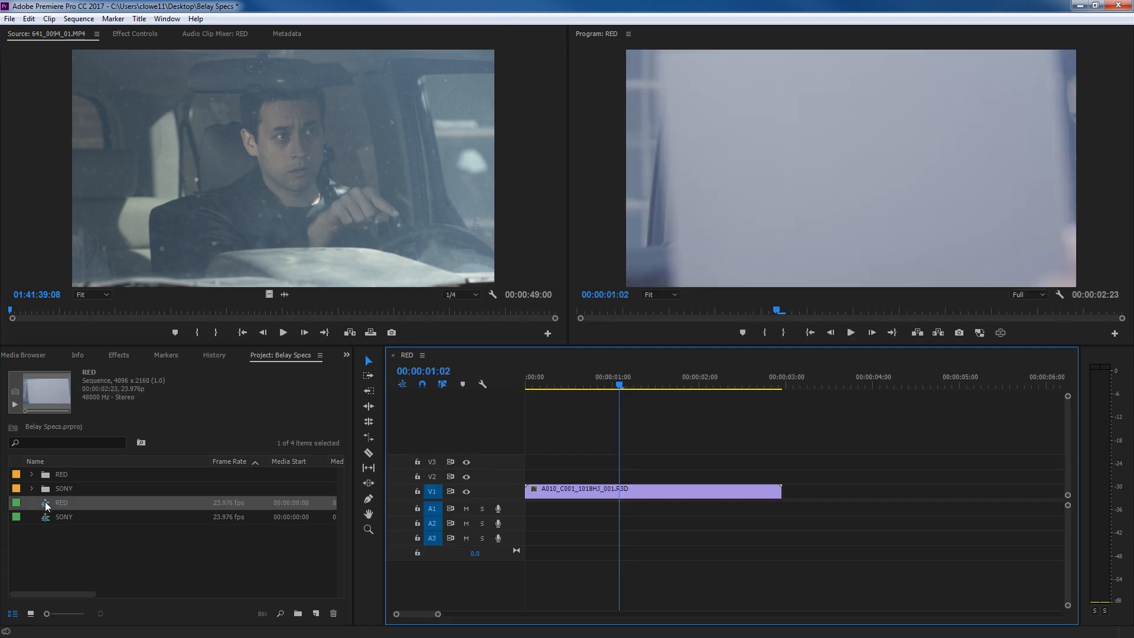
double_click(45, 518)
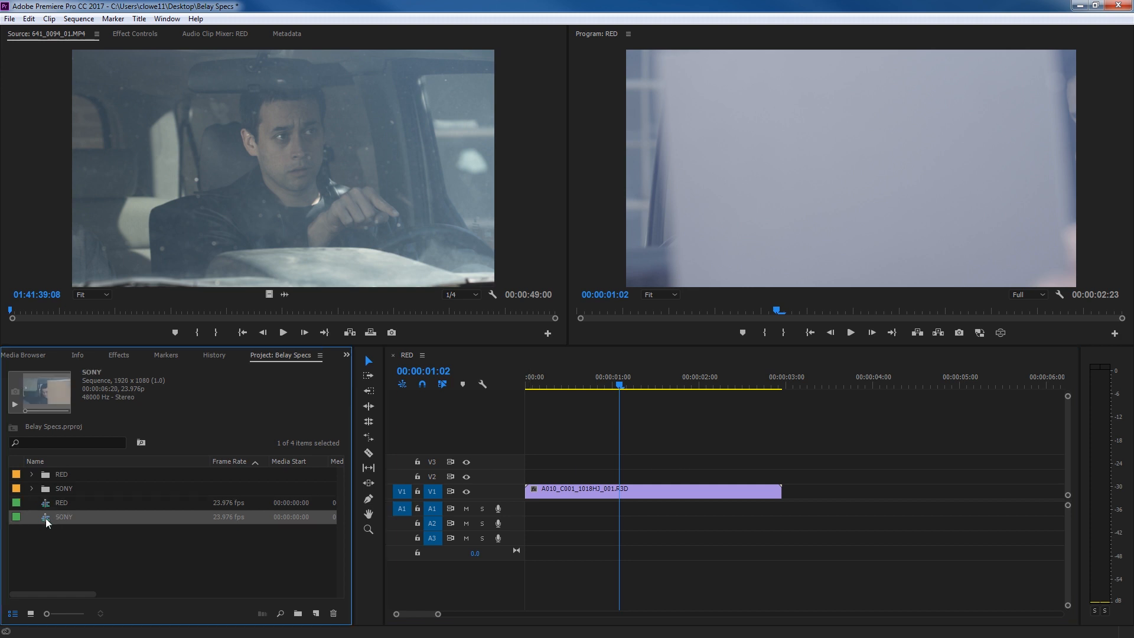
Compare the frame shapes of the reopened RED and SONY sequences, ending on SONY.
left_click(422, 359)
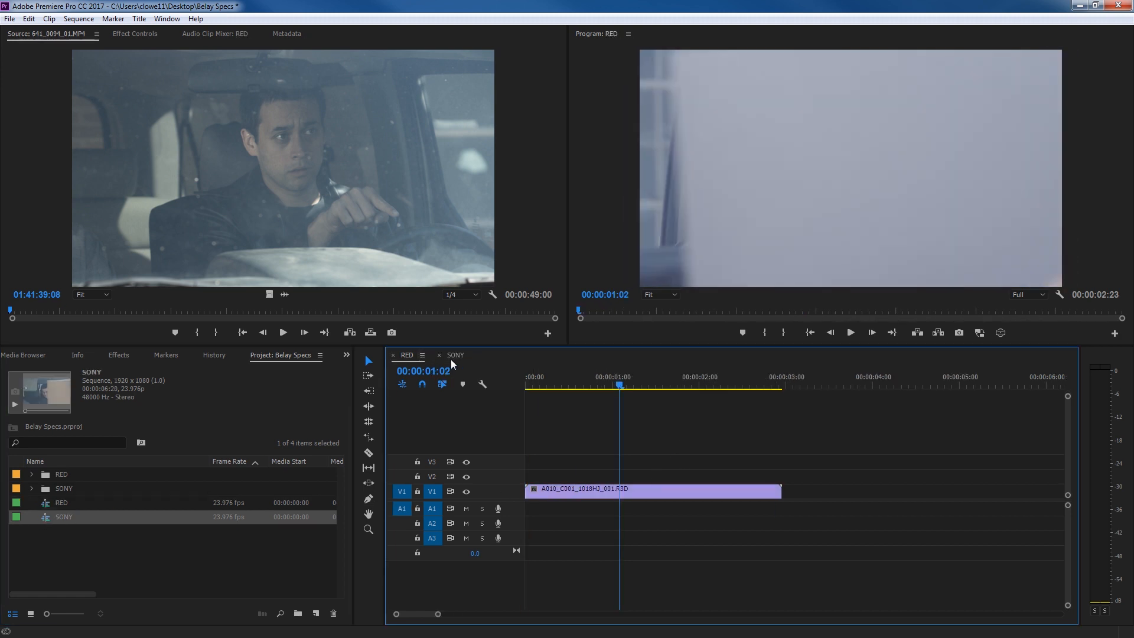
left_click(451, 359)
left_click(416, 355)
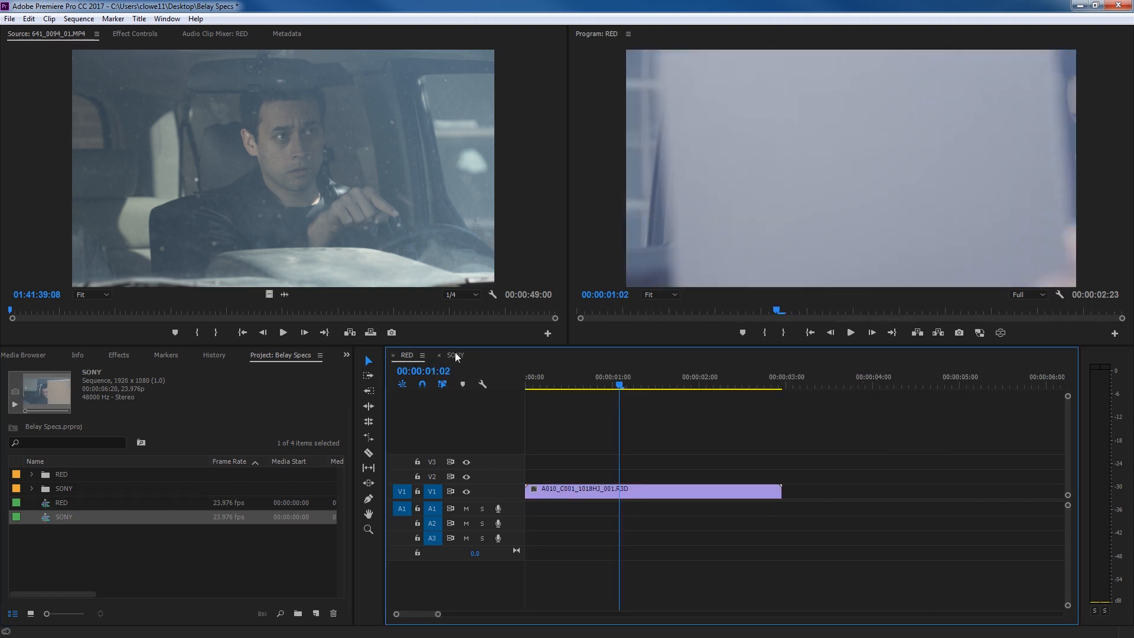
left_click(455, 355)
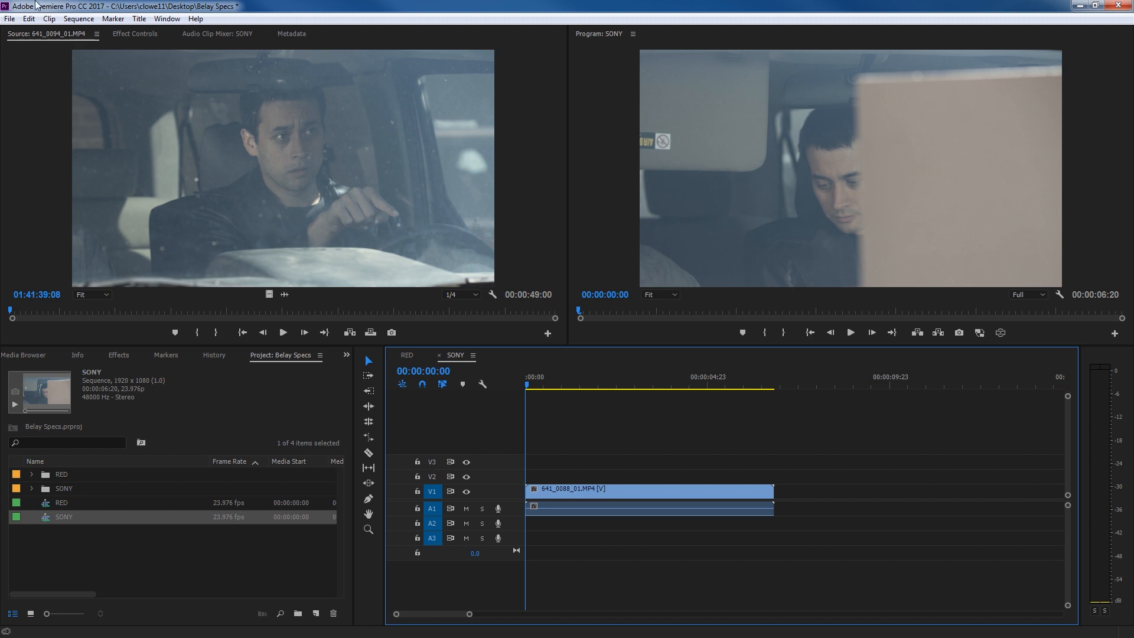
Turn off Default scale to frame size in the General preferences.
left_click(29, 19)
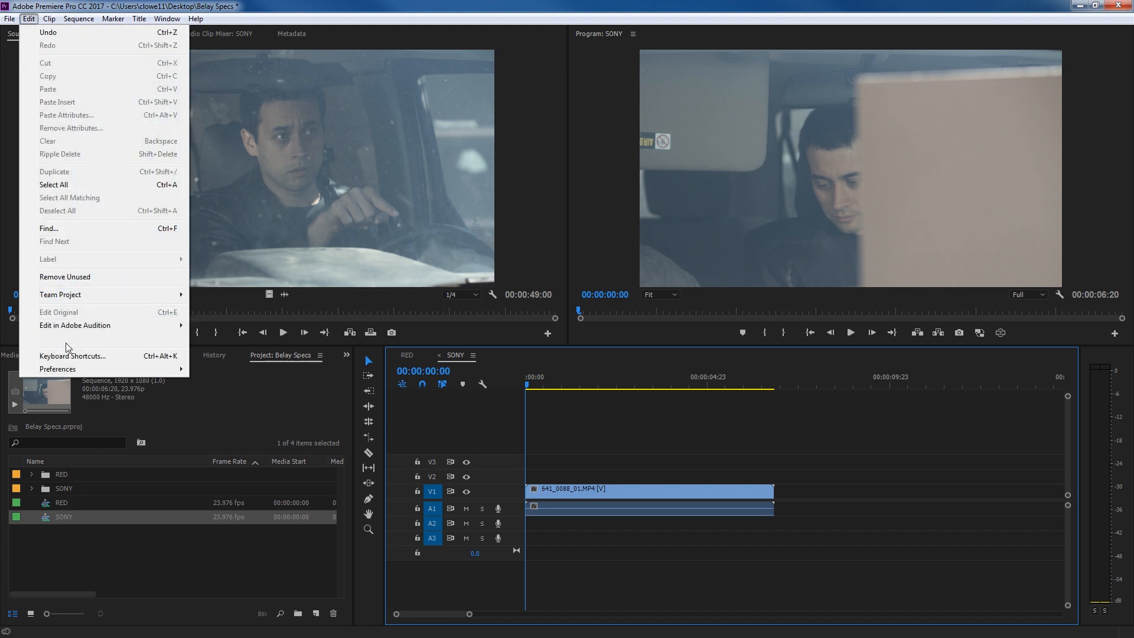
mouse_move(69, 371)
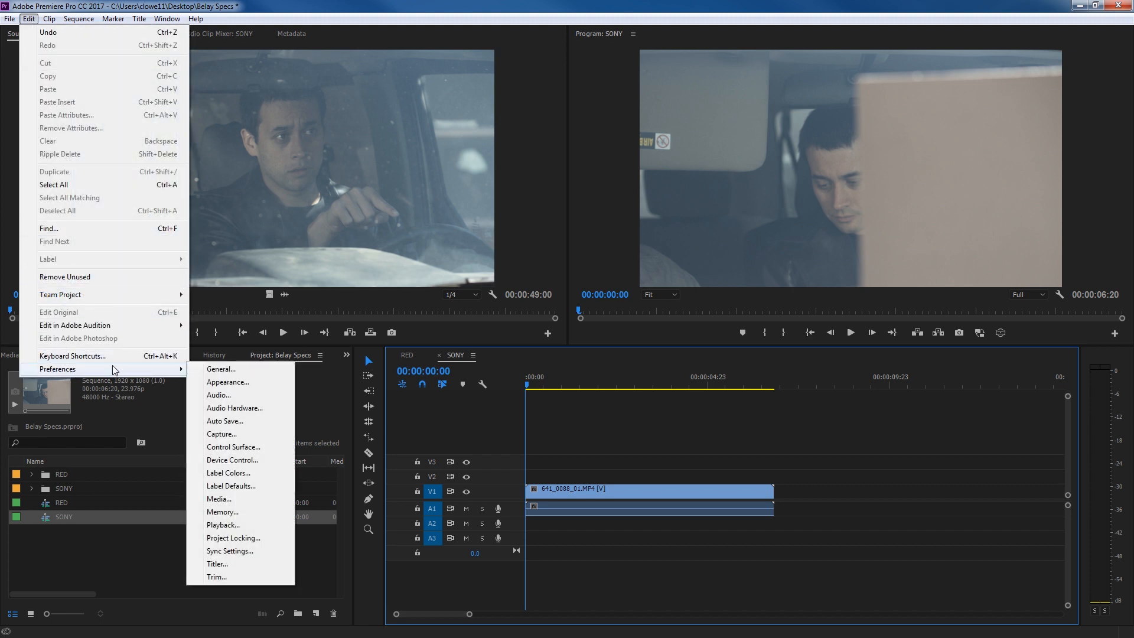
left_click(231, 369)
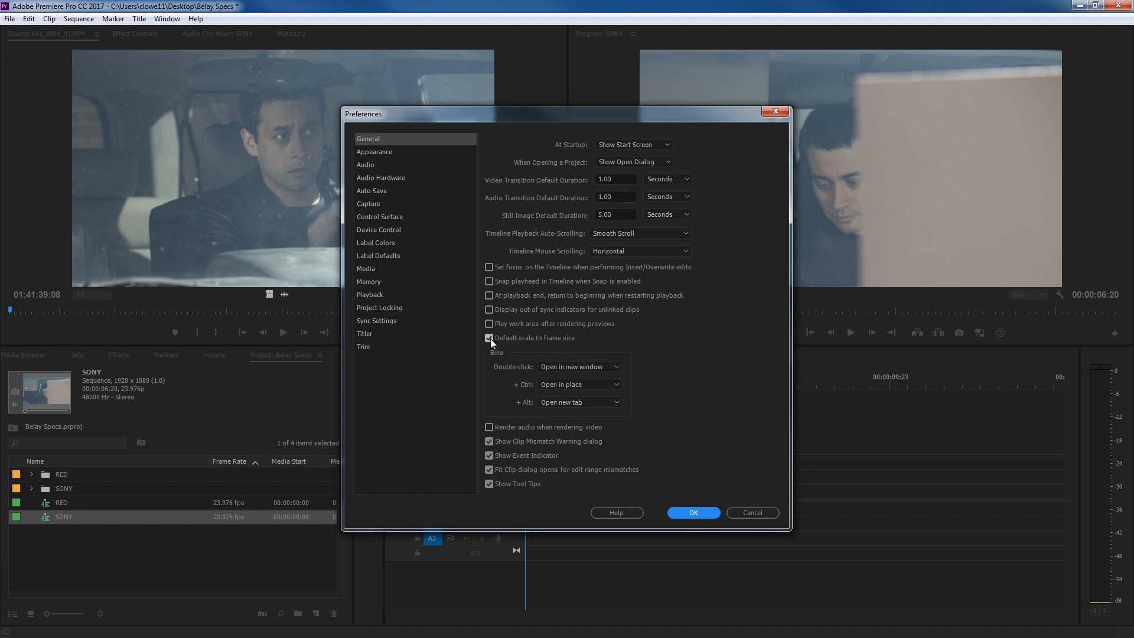
left_click(688, 511)
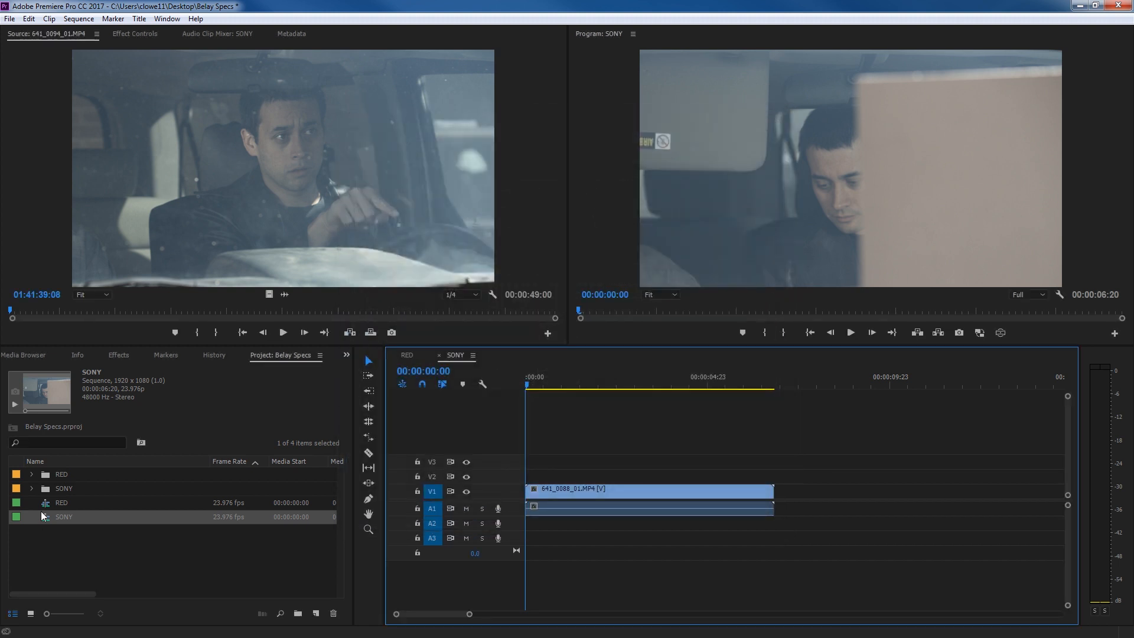
Import clip 641_0090_01 from the SONY footage folder at the project's root level and check the SONY bin.
left_click(65, 548)
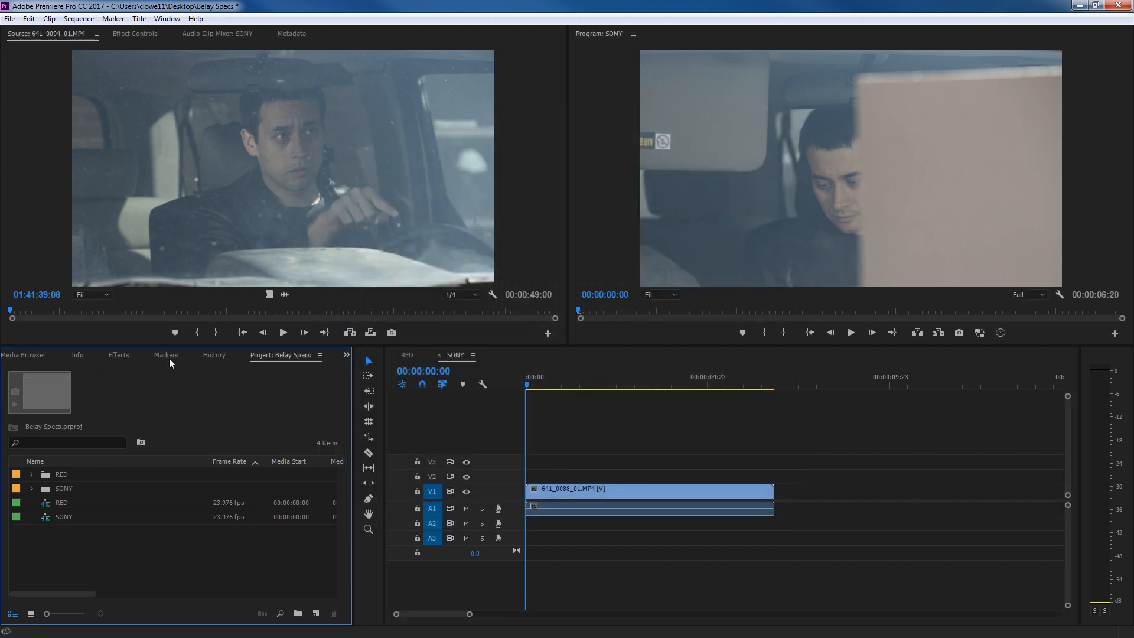
left_click(30, 355)
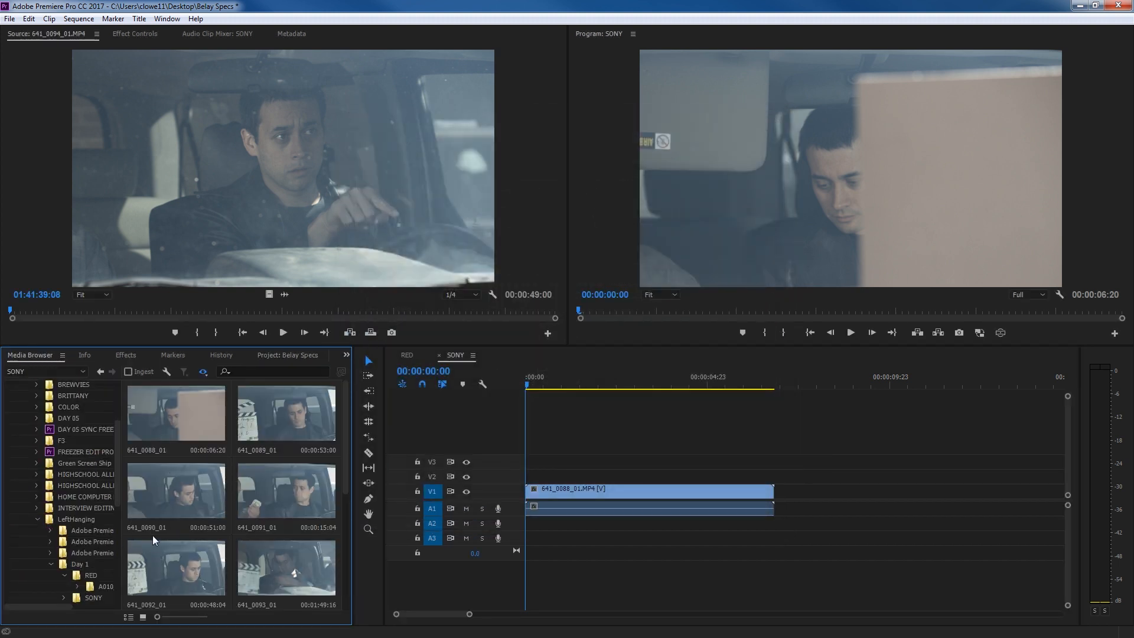
left_click(179, 508)
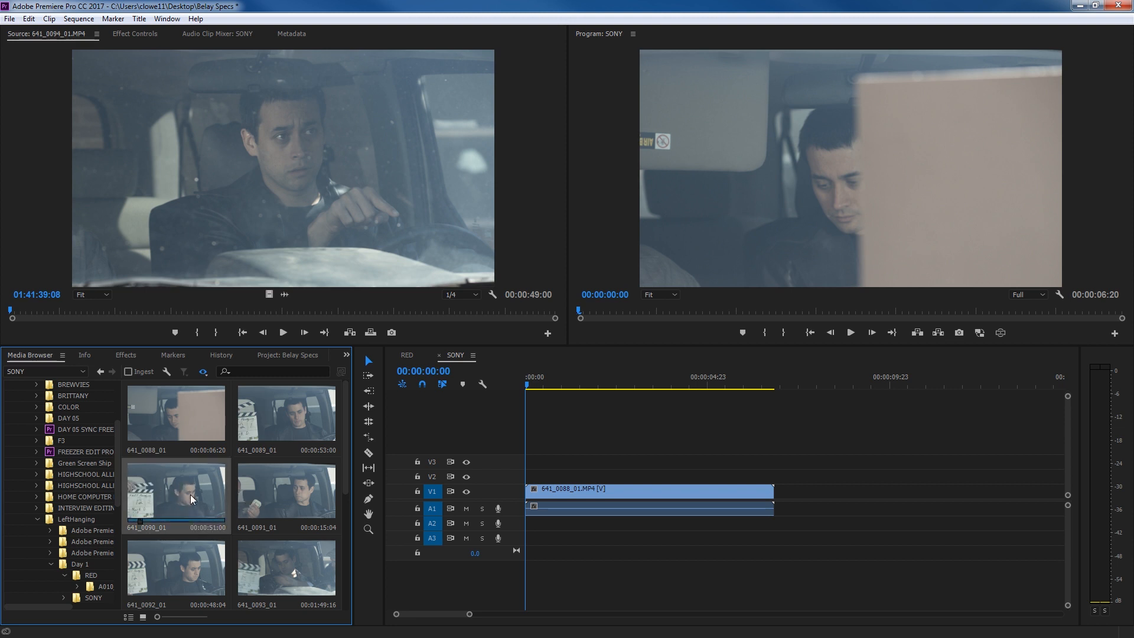
right_click(190, 494)
left_click(202, 508)
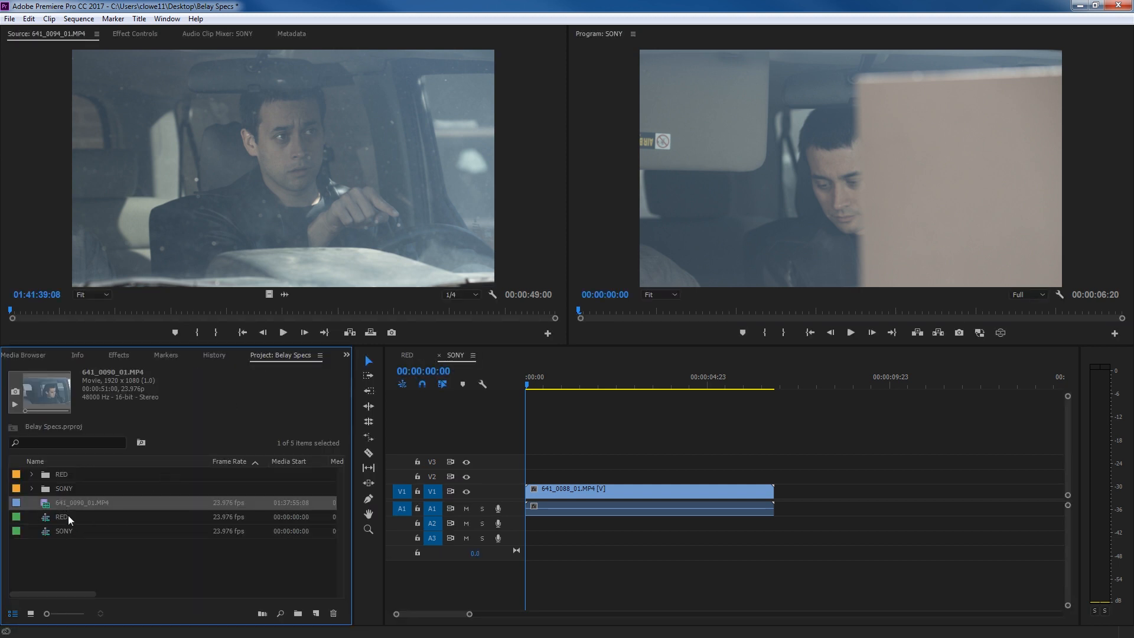
left_click(31, 488)
left_click(32, 488)
Add 641_0090_01.MP4 to the RED sequence directly after the R3D clip on V1 and preview its frame at 00:00:04:04.
left_click(408, 357)
left_click(739, 391)
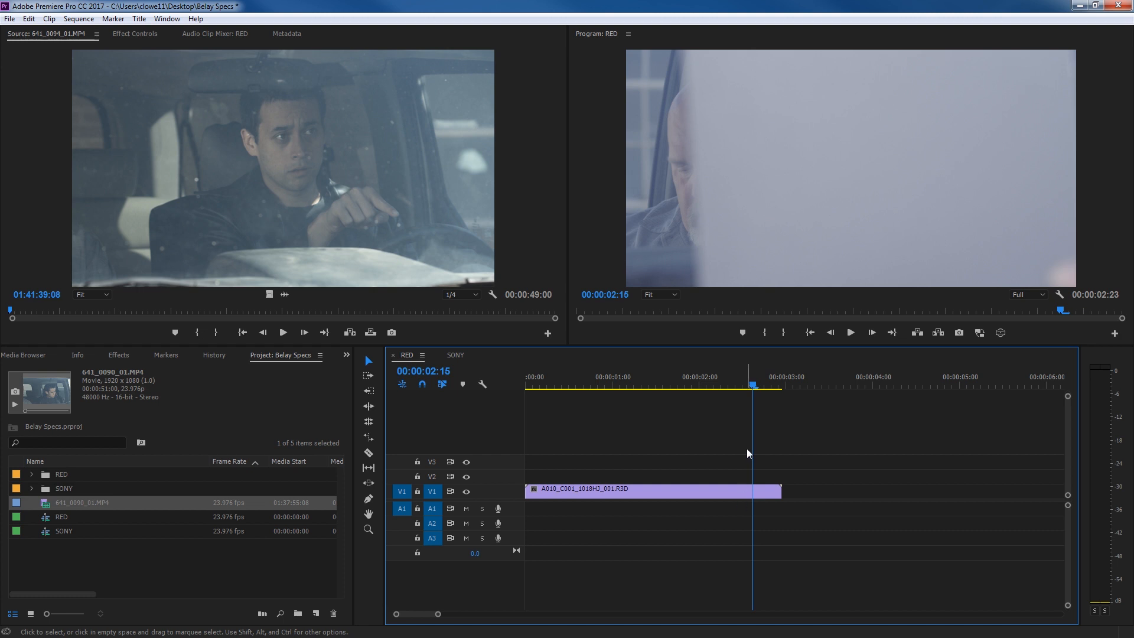
key("Down")
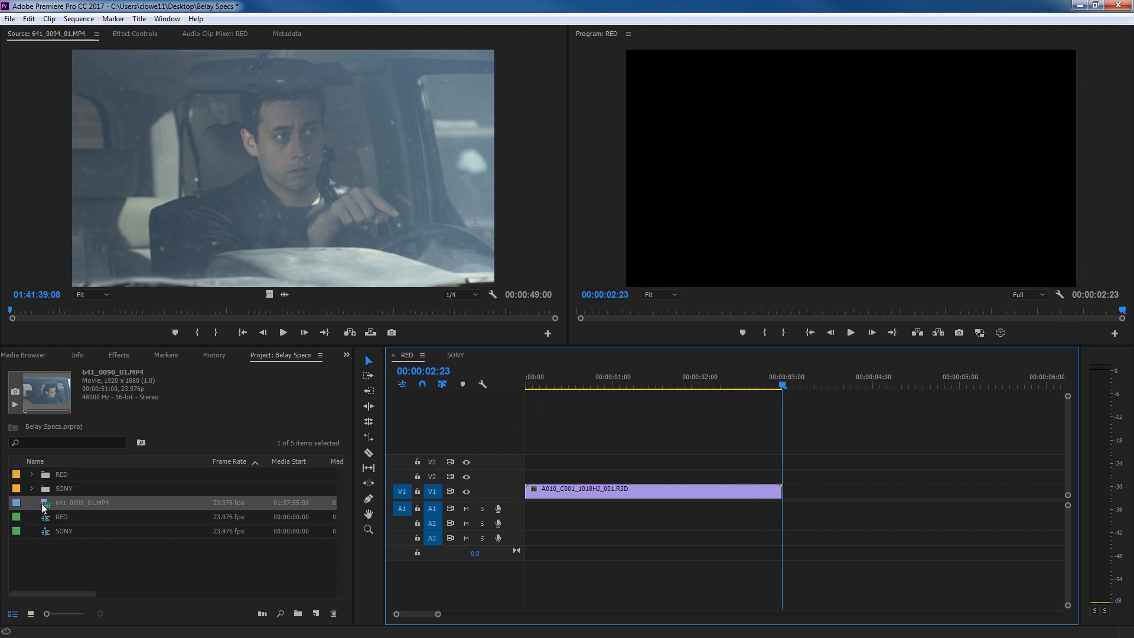
left_click_drag(37, 504, 779, 509)
left_click(835, 388)
left_click(889, 388)
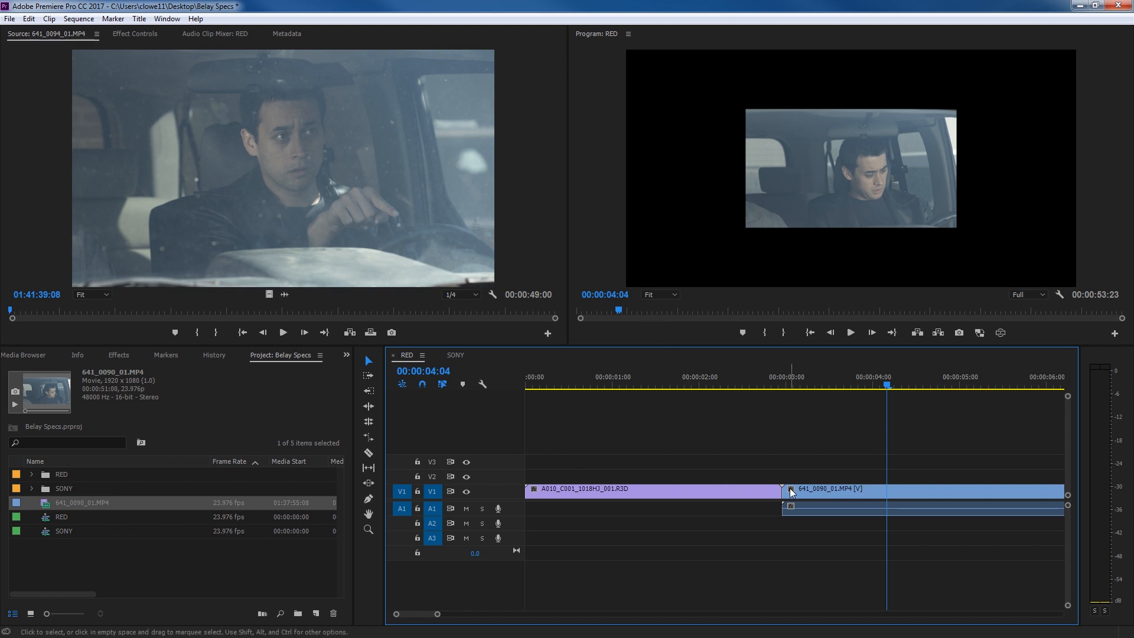
Apply Scale to Frame Size to 641_0090_01.MP4 in the RED sequence and preview it back at 00:00:03:20.
right_click(845, 495)
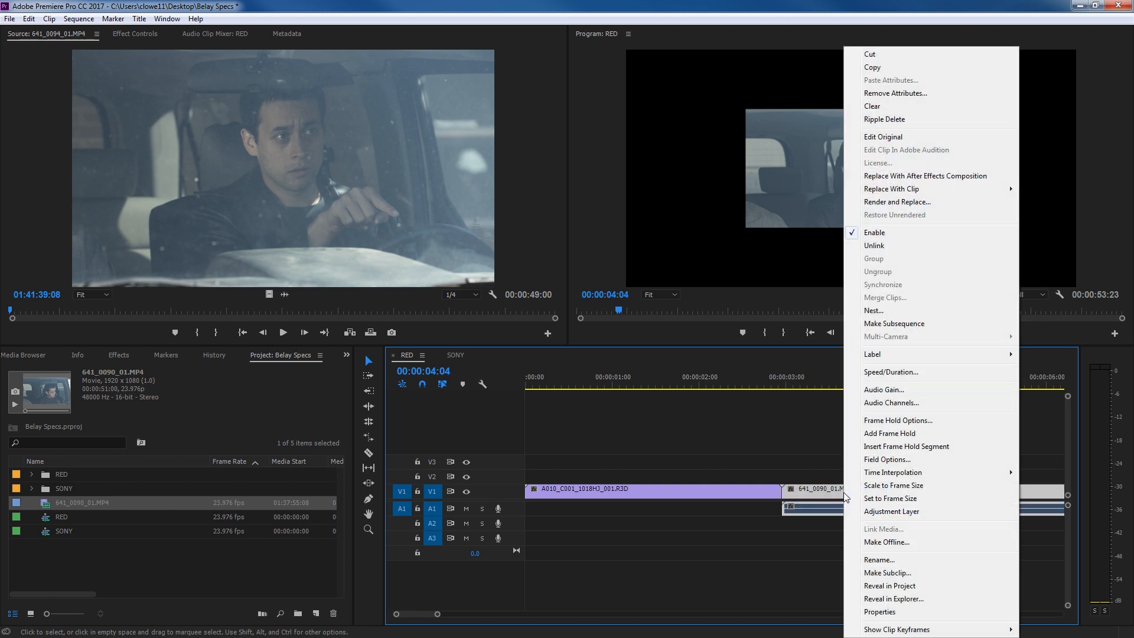
left_click(884, 489)
key("Left")
key("Left")
key("Left")
key("Left")
key("Left")
key("Left")
key("Left")
key("Left")
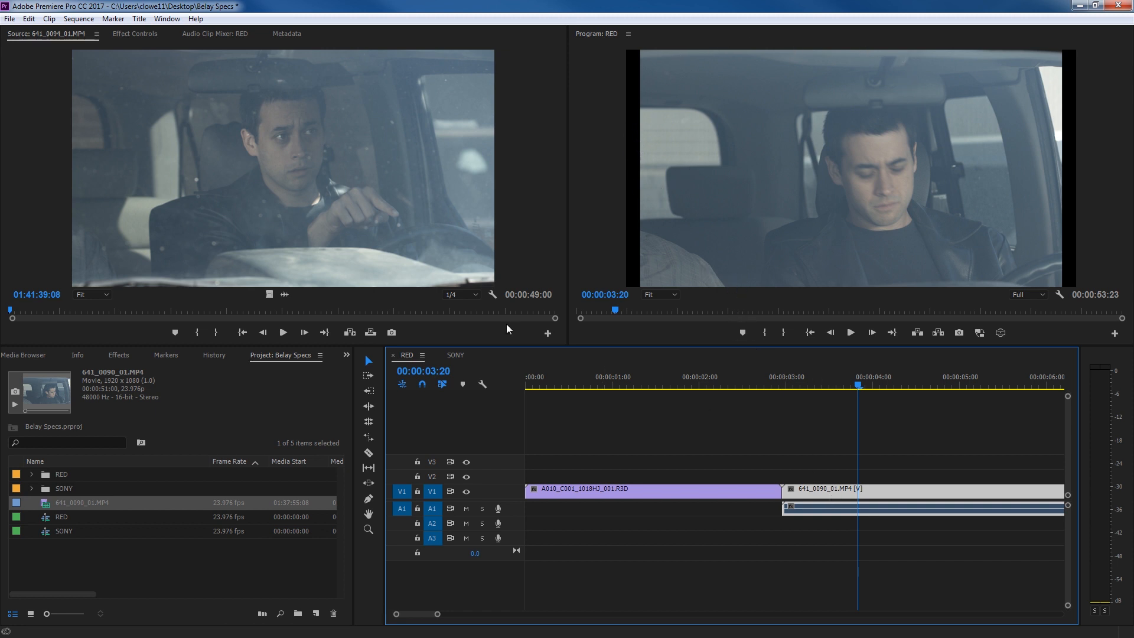
Try enlarging 641_0090_01.MP4 to a Motion Scale of 108 and undo the change.
left_click(127, 34)
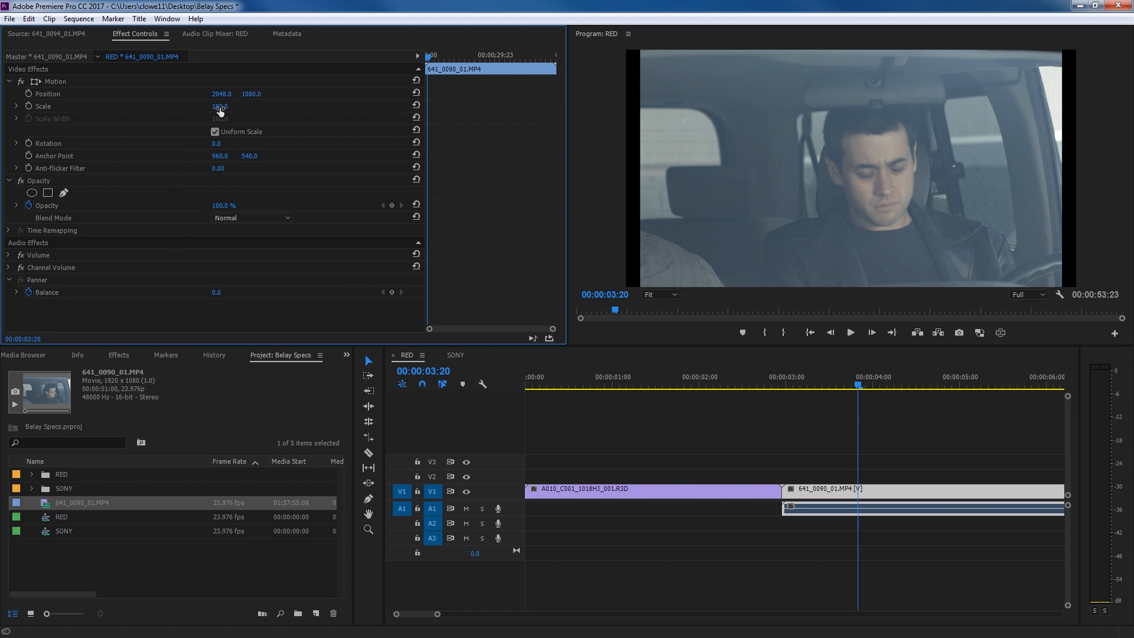
left_click_drag(219, 111, 227, 106)
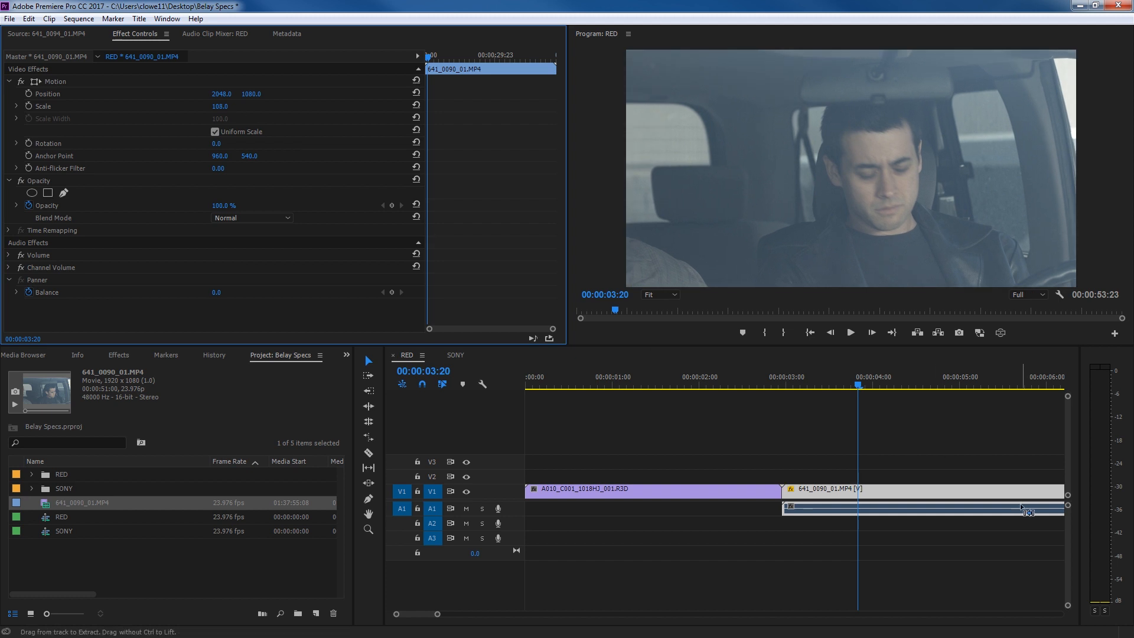
key("ctrl+z")
Delete clip 641_0090_01.MP4 with its audio from the RED sequence.
left_click_drag(890, 460, 912, 535)
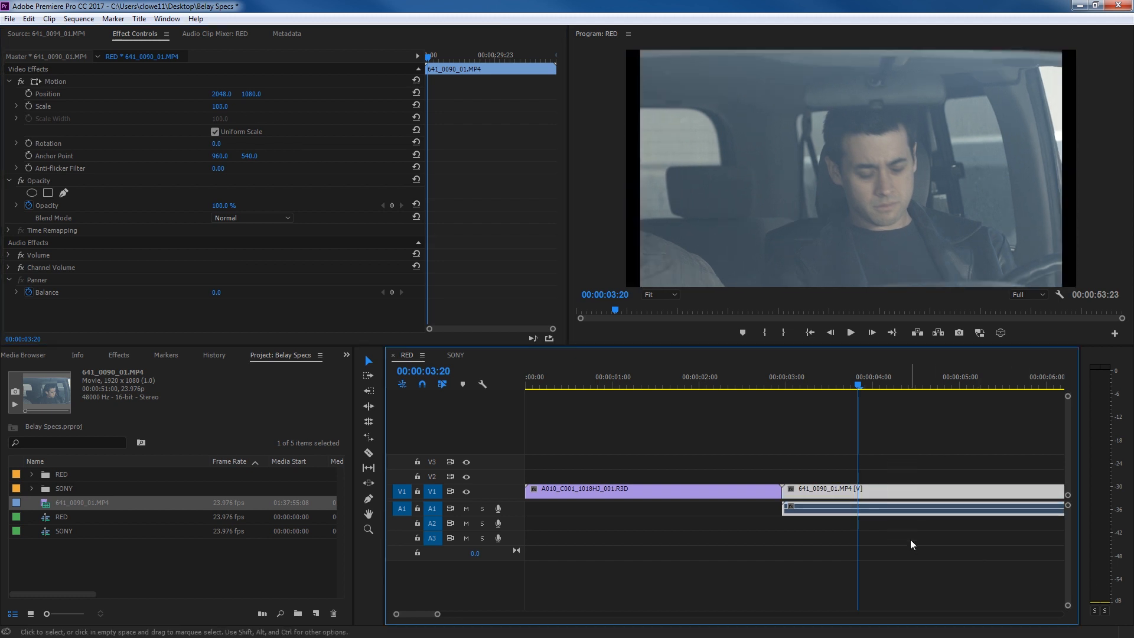
key("Delete")
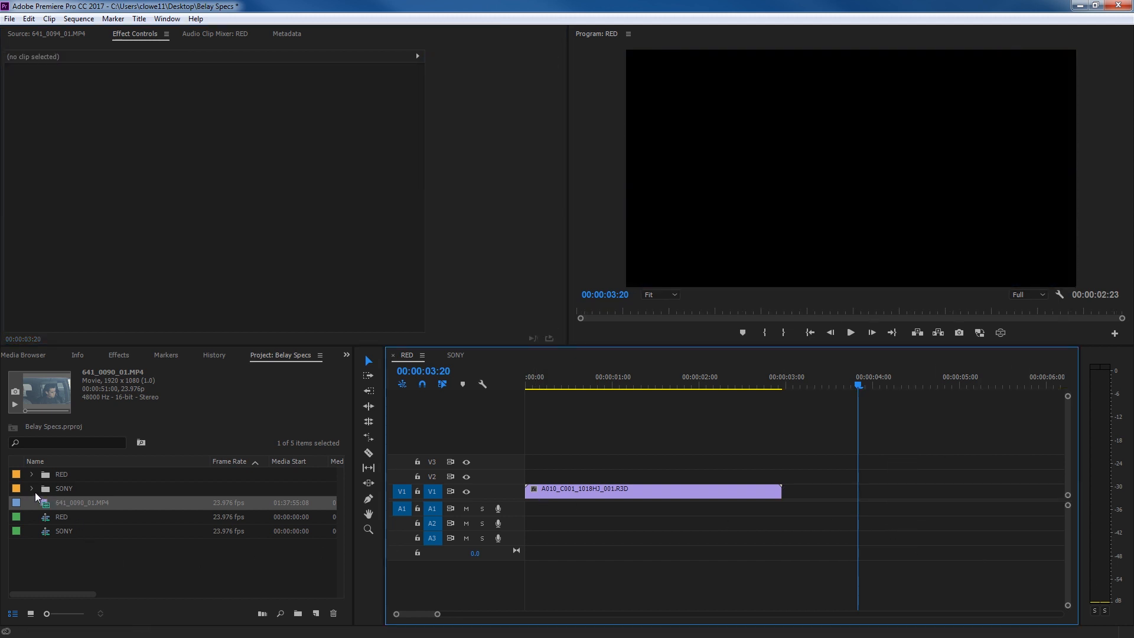
Turn on Default scale to frame size in the General preferences.
left_click(28, 18)
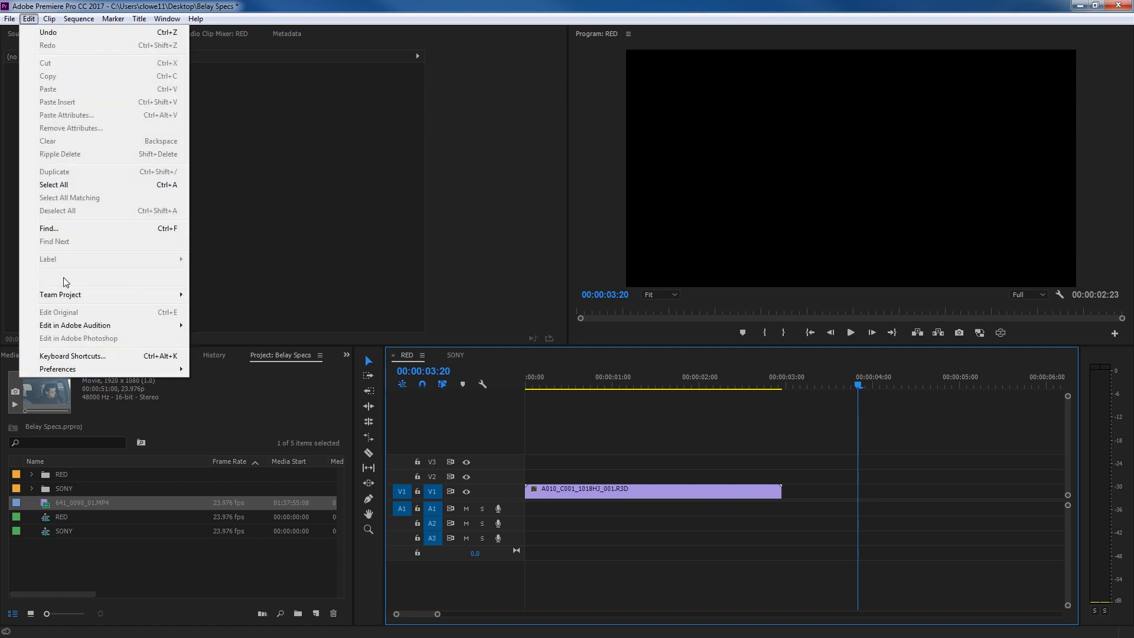
mouse_move(91, 373)
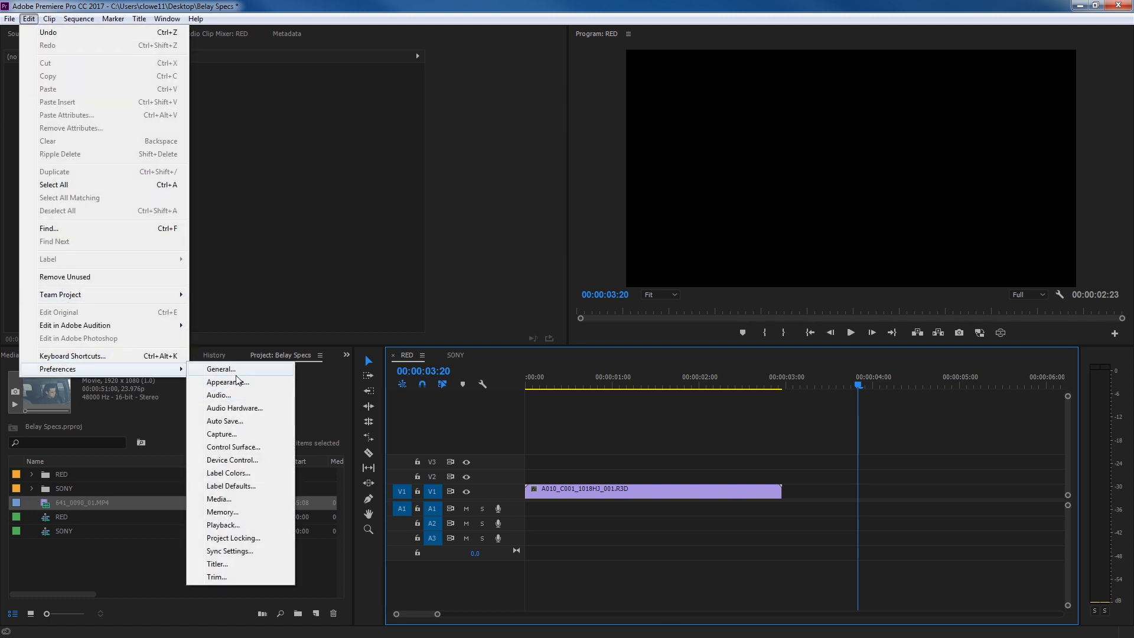
left_click(207, 367)
left_click(492, 337)
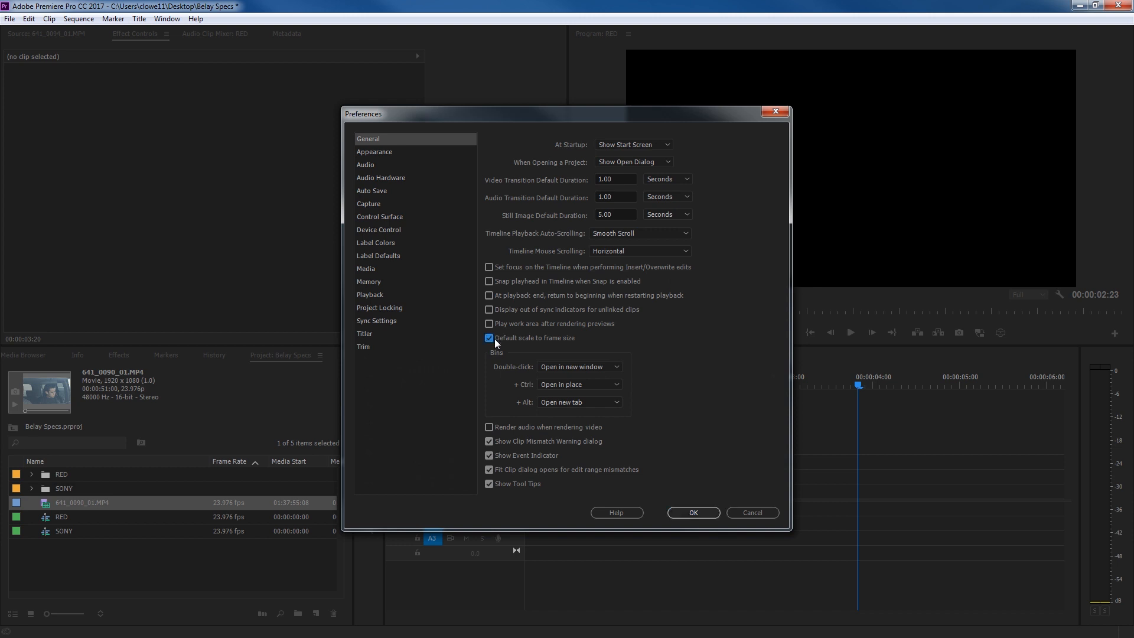
left_click(695, 509)
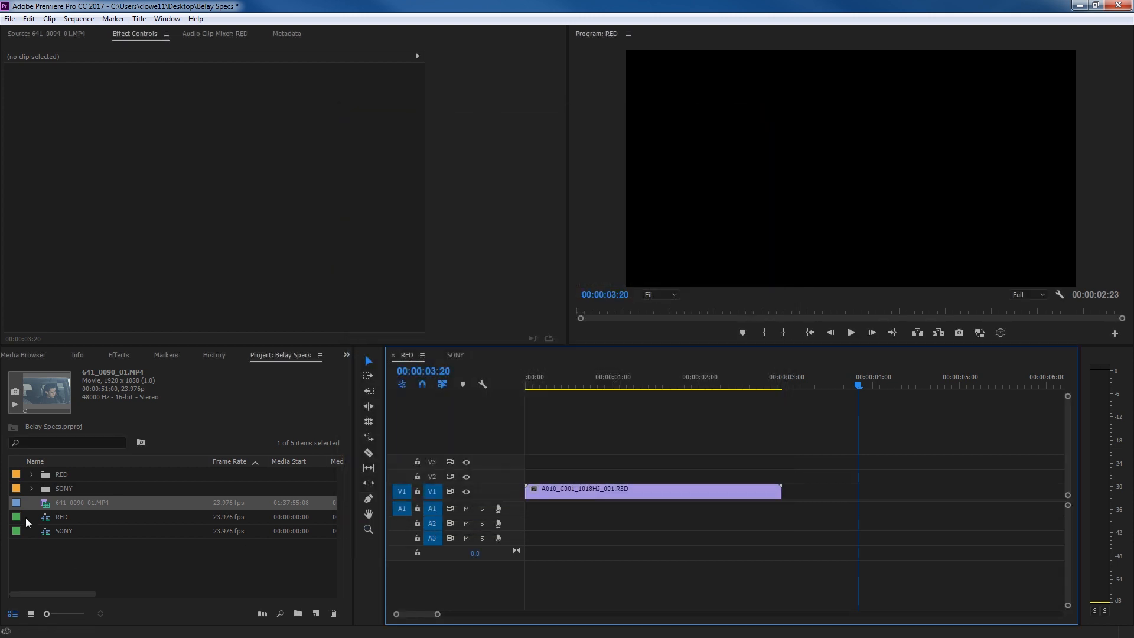
Delete the imported clip 641_0090_01.MP4 from the project.
left_click(113, 502)
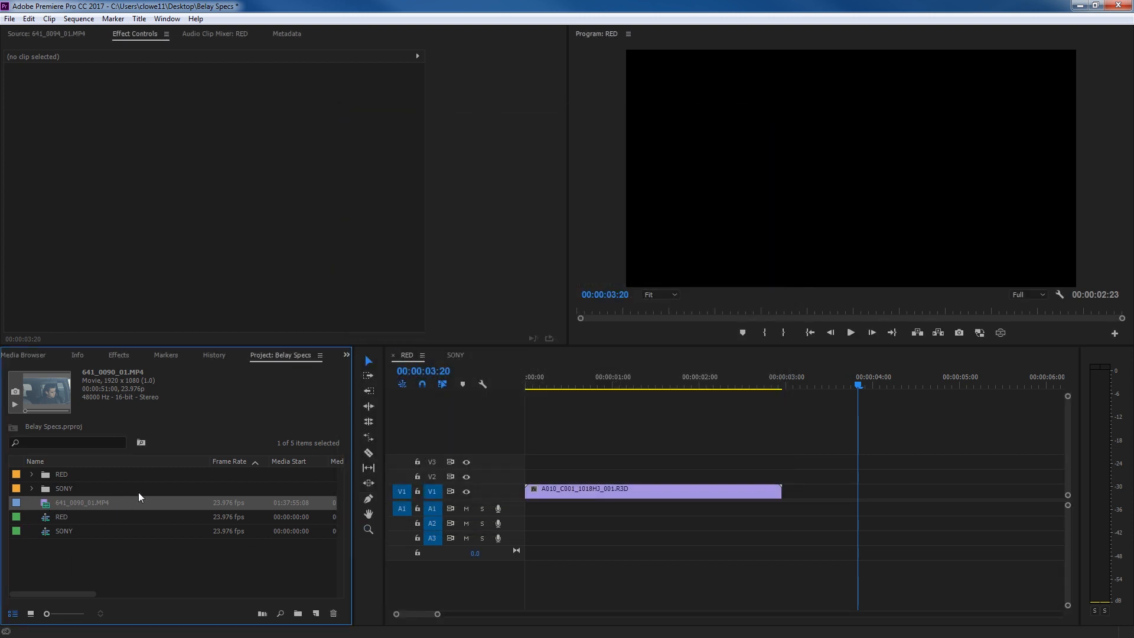
key("Delete")
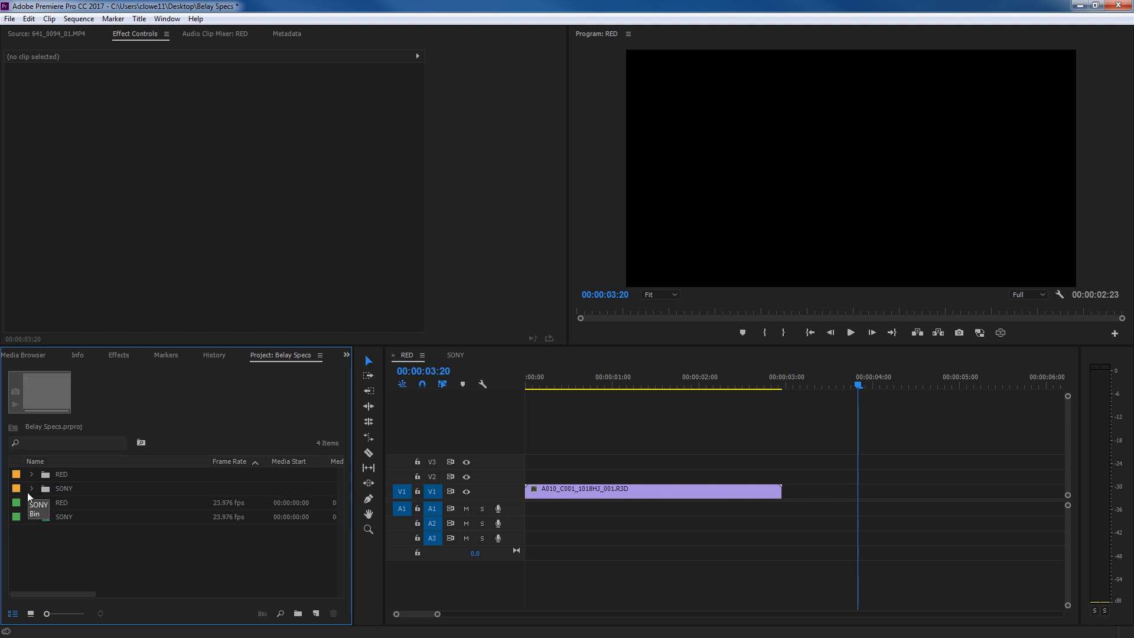
Add 641_0089_01.MP4 from the SONY bin to the RED sequence, directly after the existing R3D clip.
left_click(30, 488)
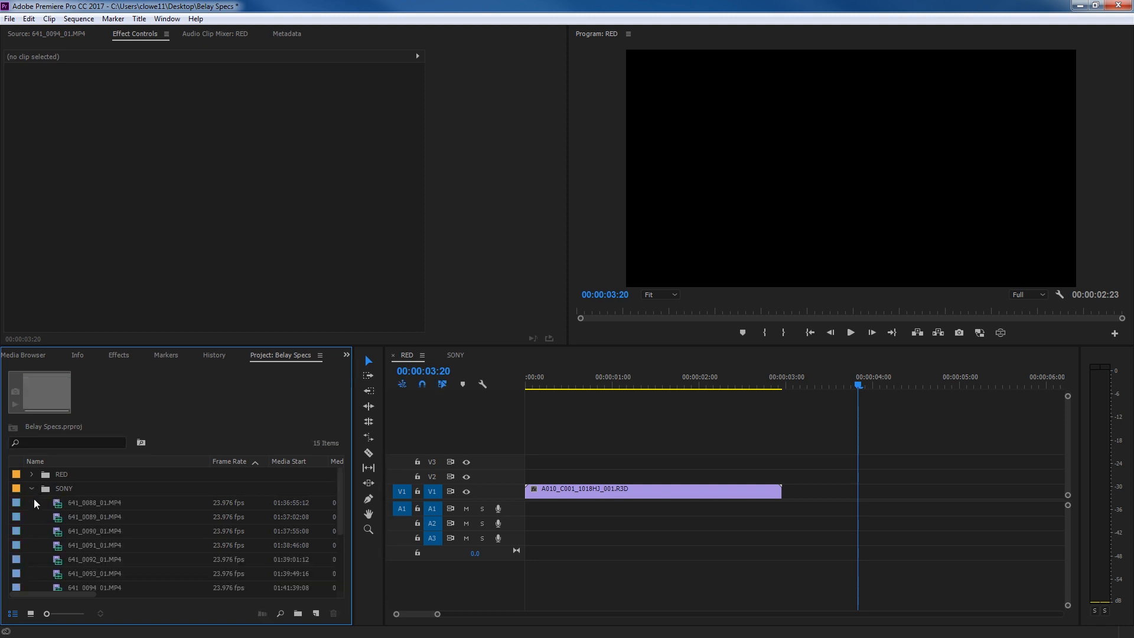
left_click(60, 517)
left_click_drag(298, 501, 783, 490)
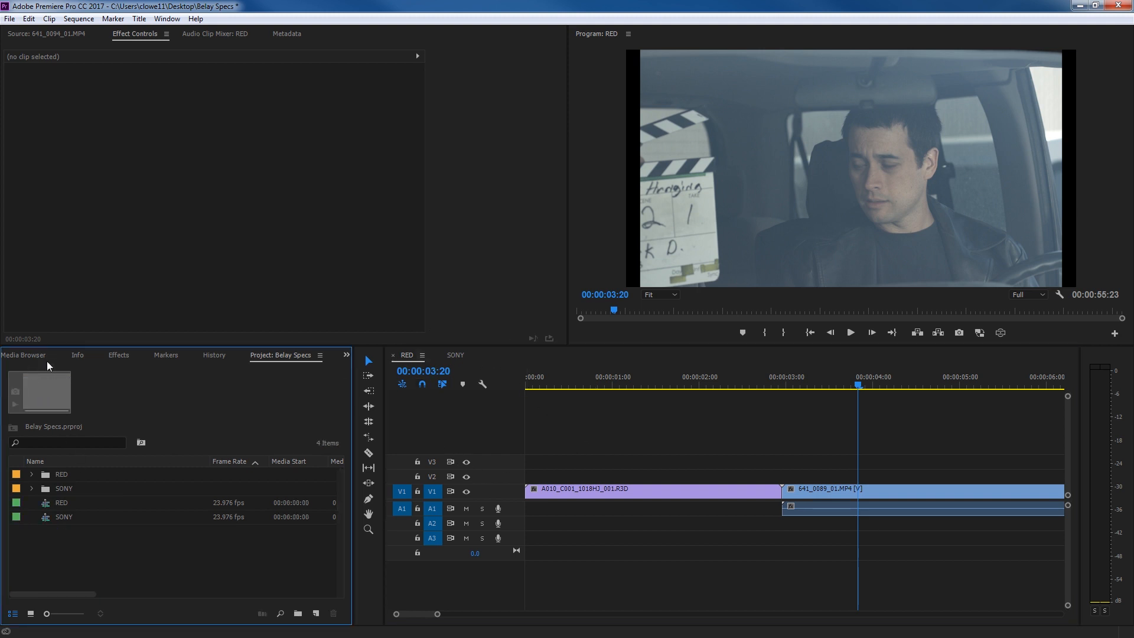
Switch to the SONY sequence and turn off Default scale to frame size in the General preferences.
left_click(460, 356)
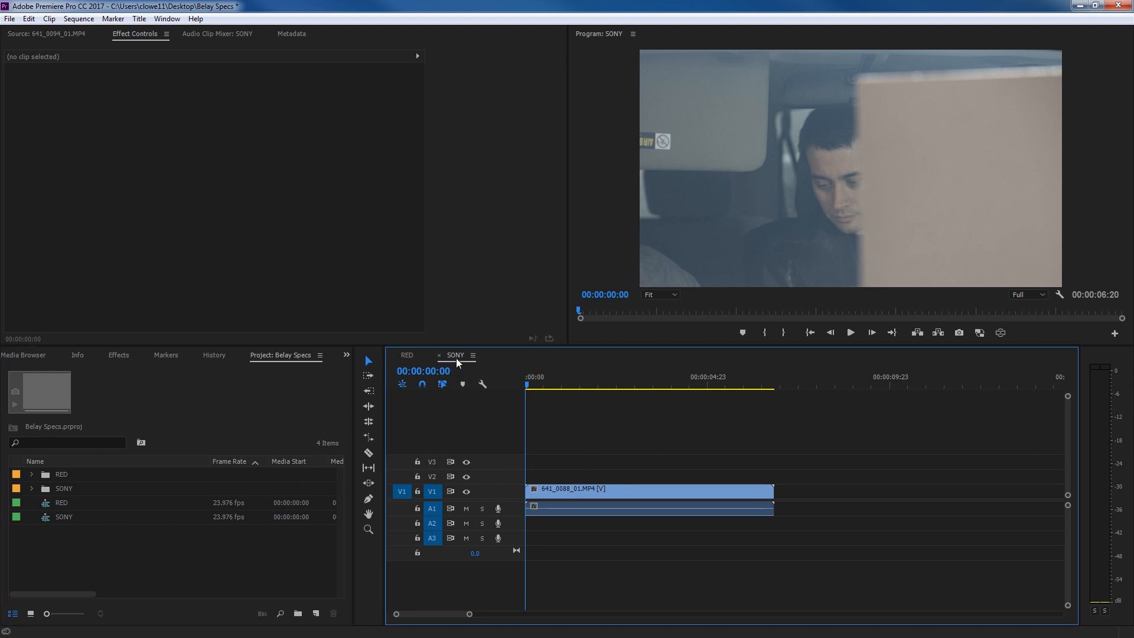
left_click(31, 21)
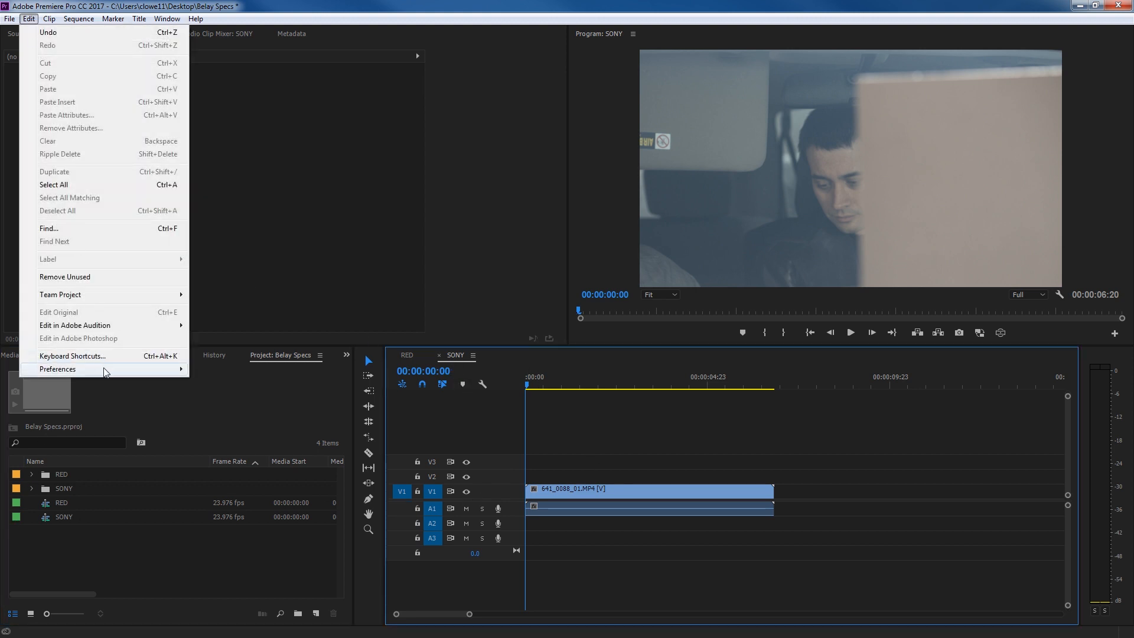
mouse_move(111, 371)
left_click(239, 370)
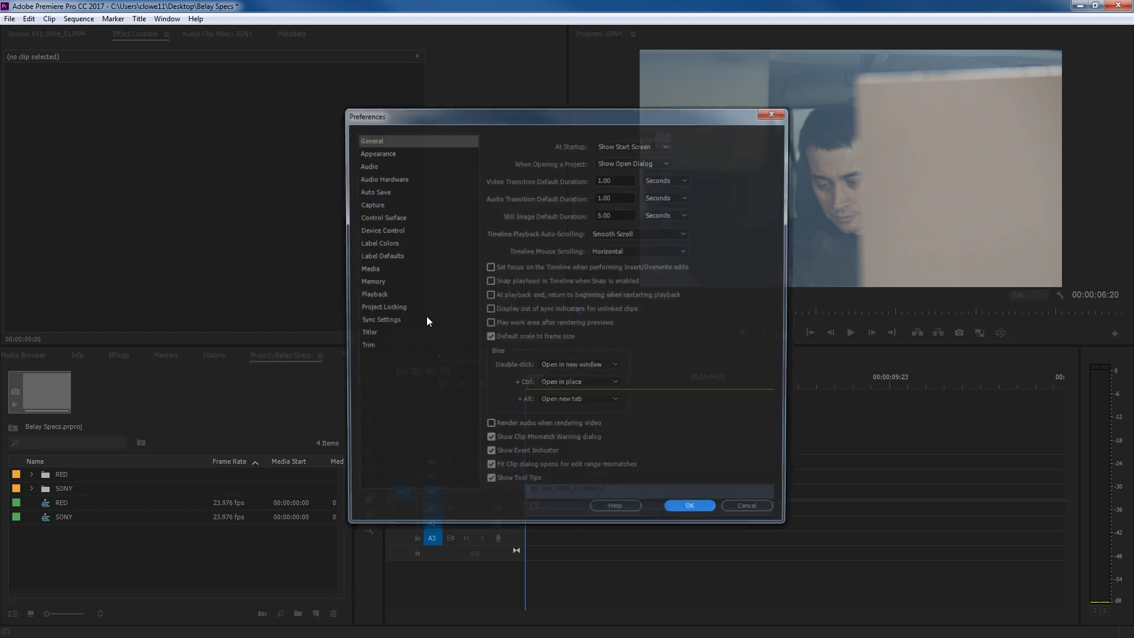
left_click(693, 512)
Import A010_C004_1018JO_001.R3D, place it right after 641_0088_01.MP4 in the SONY sequence, and preview it at 00:00:10:01.
left_click(36, 355)
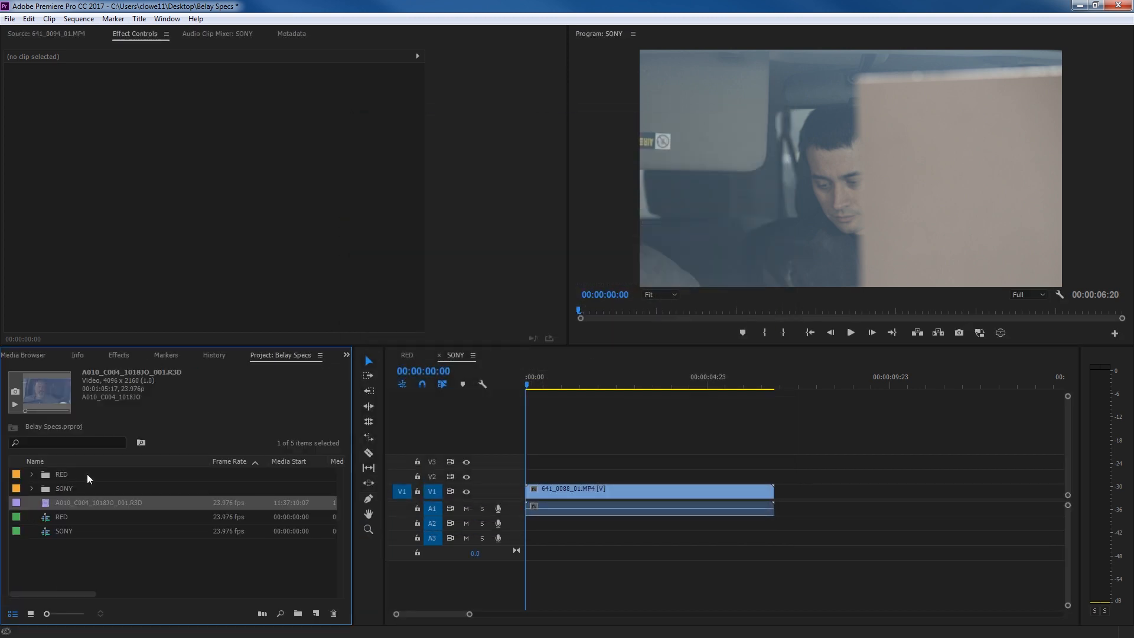
left_click(64, 559)
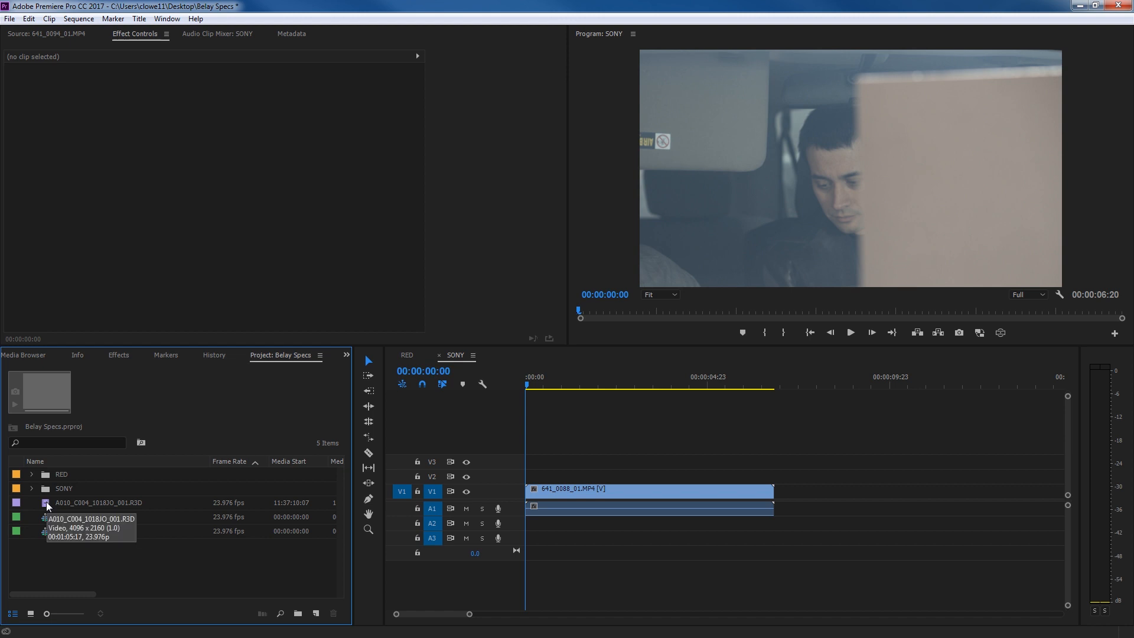
left_click_drag(46, 501, 779, 500)
mouse_move(881, 384)
left_mouse_down()
mouse_move(920, 378)
mouse_move(893, 376)
left_mouse_up()
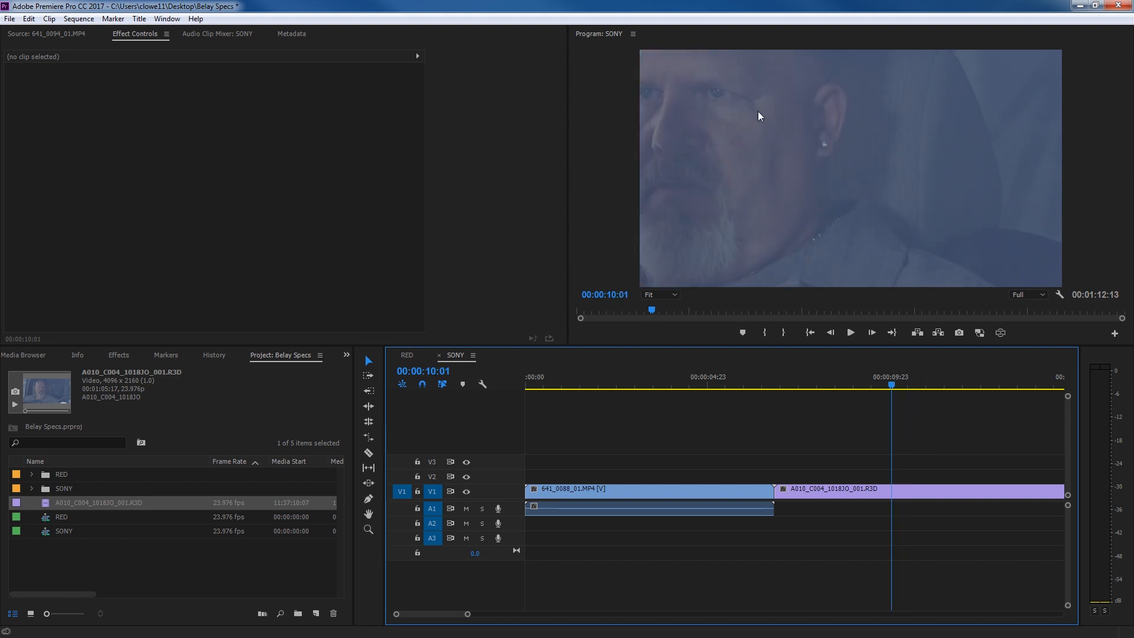
Scale clip A010_C004_1018JO_001.R3D to the frame size in the SONY sequence.
key("minus")
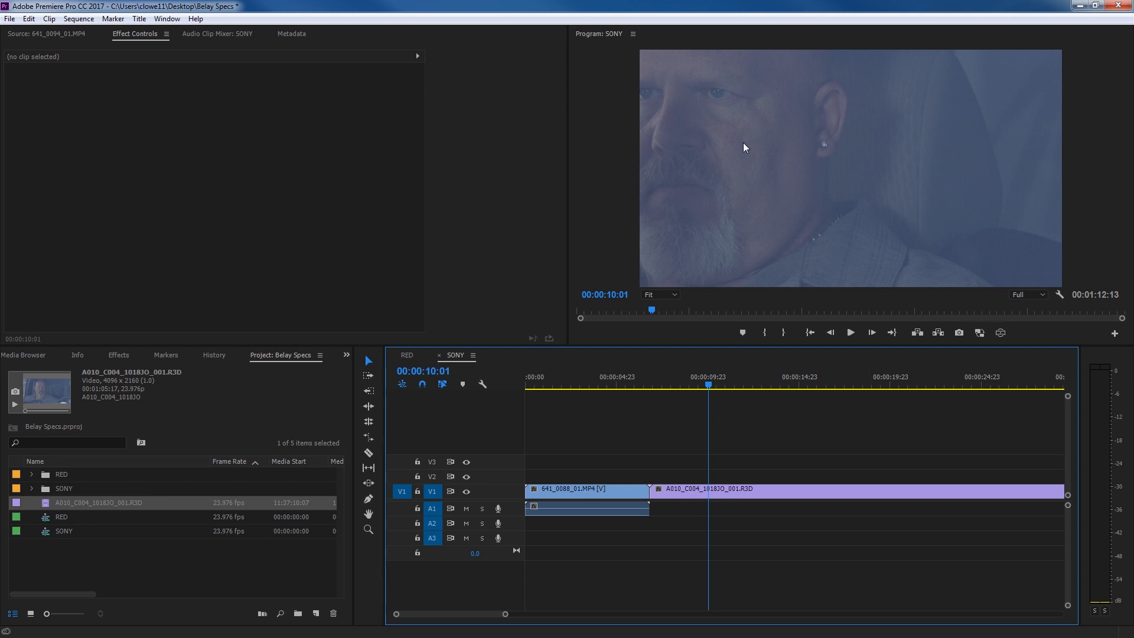
right_click(715, 491)
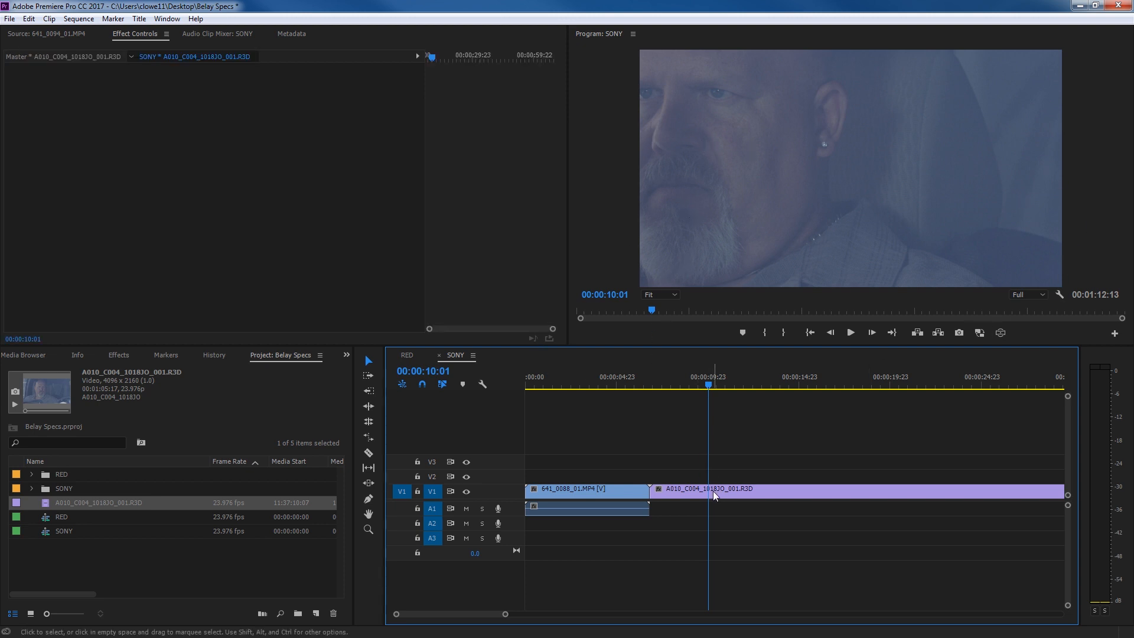
left_click(756, 499)
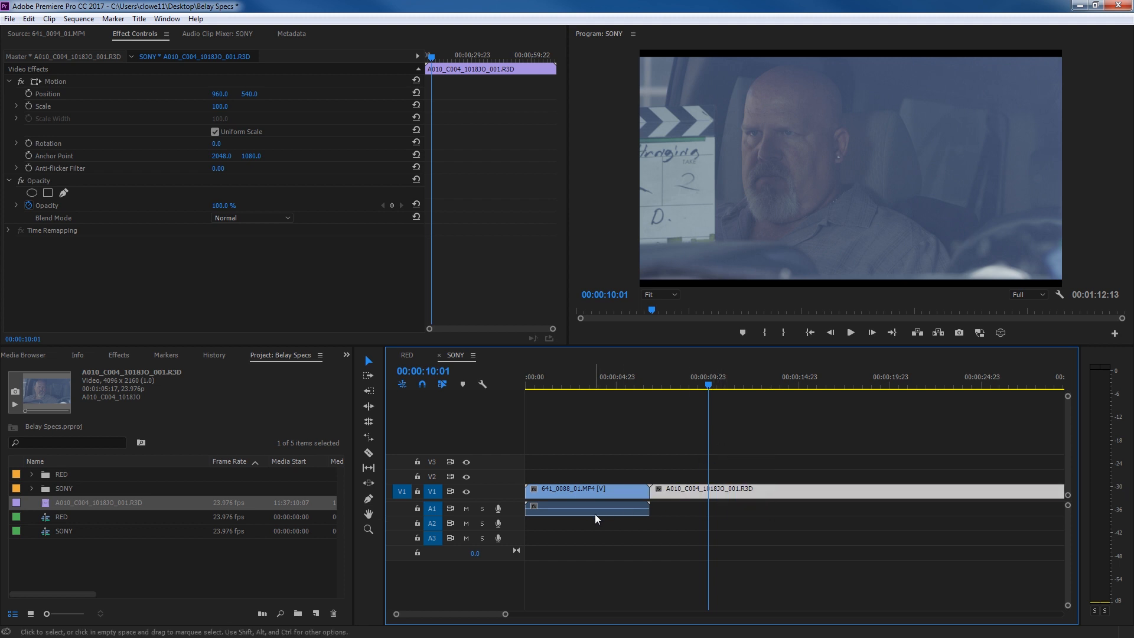
Delete A010_C004_1018JO_001.R3D from the SONY sequence and remove the imported copy from the project's top level.
key("Delete")
left_click_drag(47, 505, 36, 474)
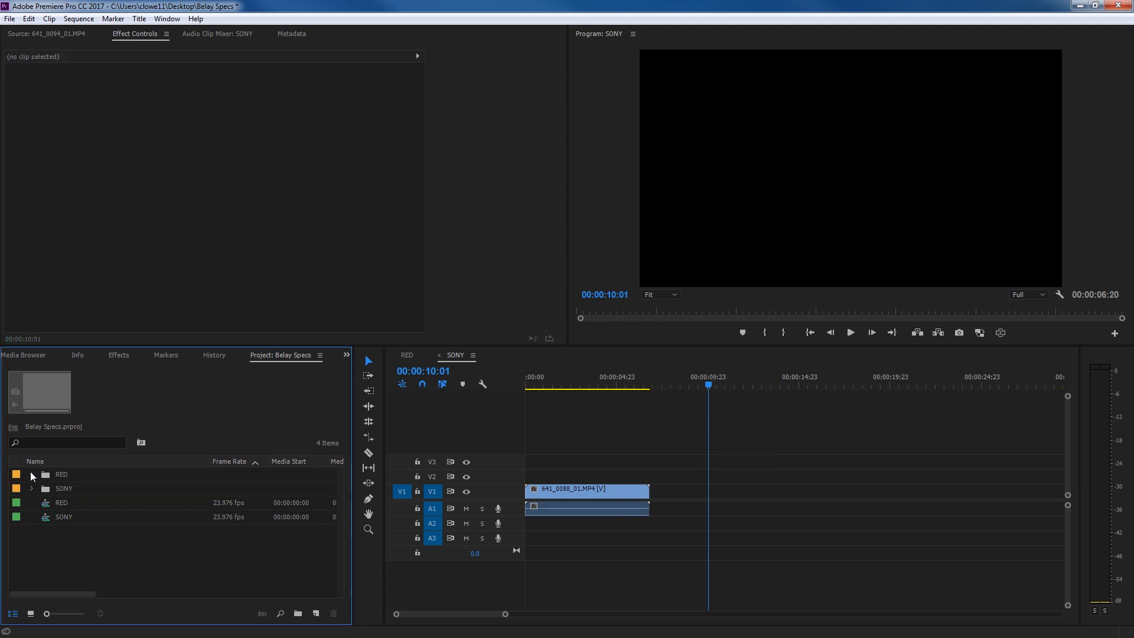
Expand the RED bin and turn on Default scale to frame size in the General preferences.
left_click(32, 474)
left_click(28, 18)
mouse_move(89, 368)
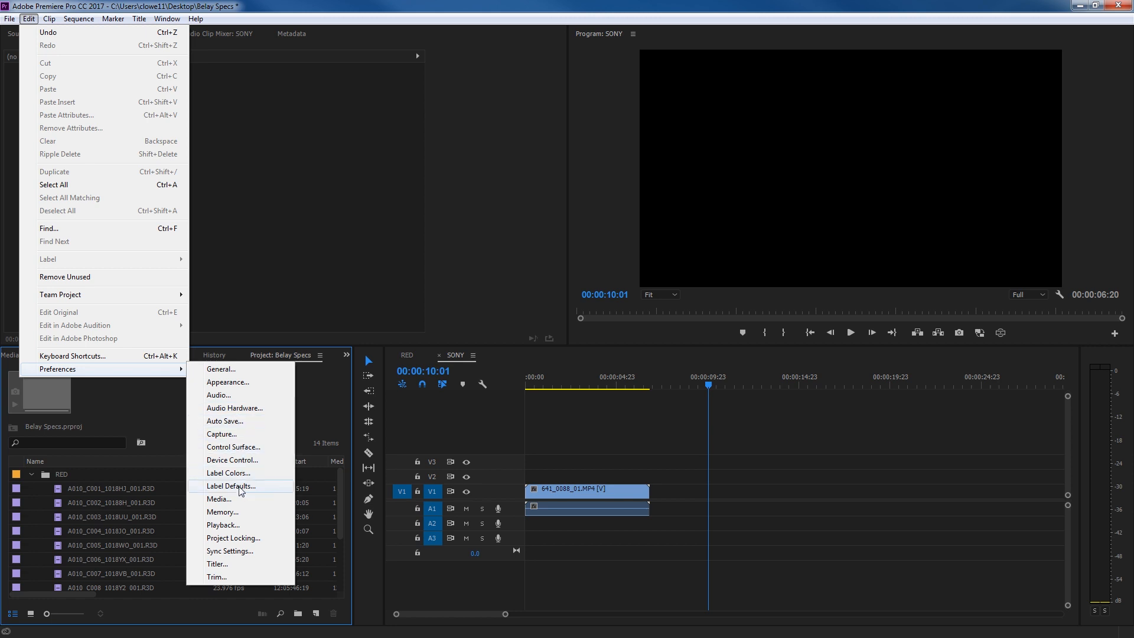
left_click(239, 371)
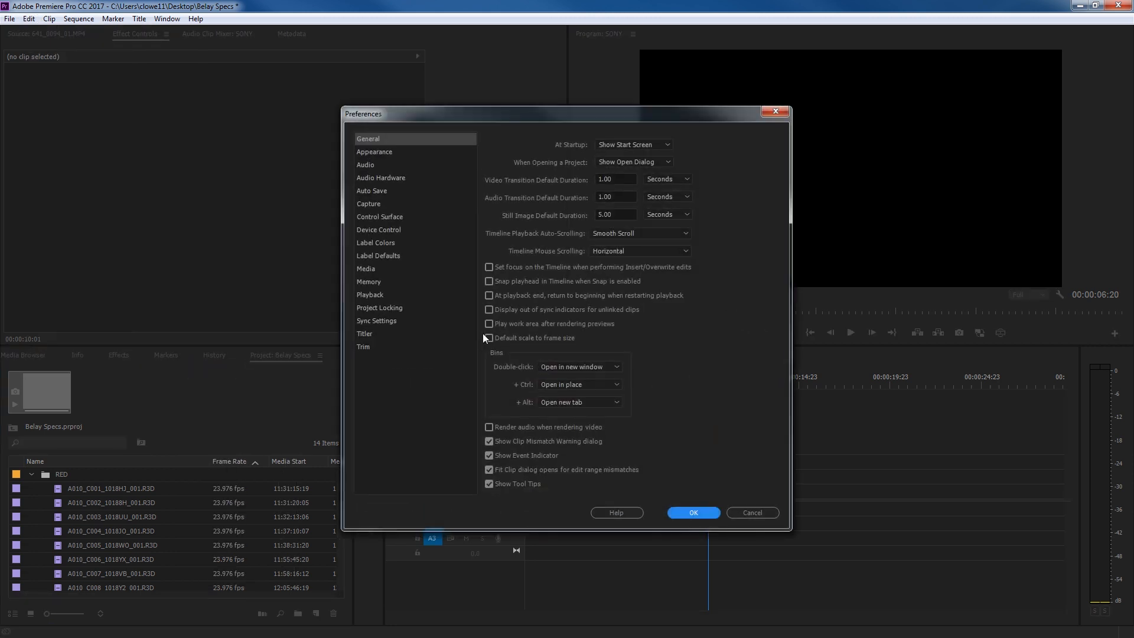
left_click(489, 338)
left_click(688, 512)
Undo adding A010_C001_1018HJ_001.R3D to the SONY sequence and place the A010_C002 clip after 641_0088_01.MP4 instead.
left_click_drag(111, 488, 684, 494)
key("ctrl+z")
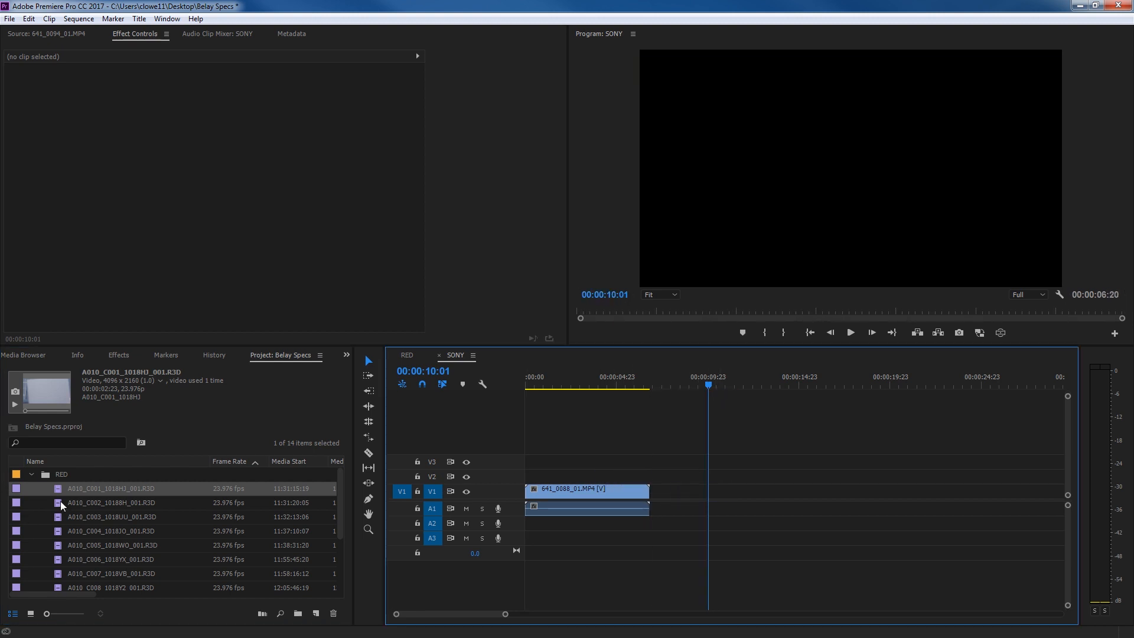
left_click_drag(60, 502, 692, 494)
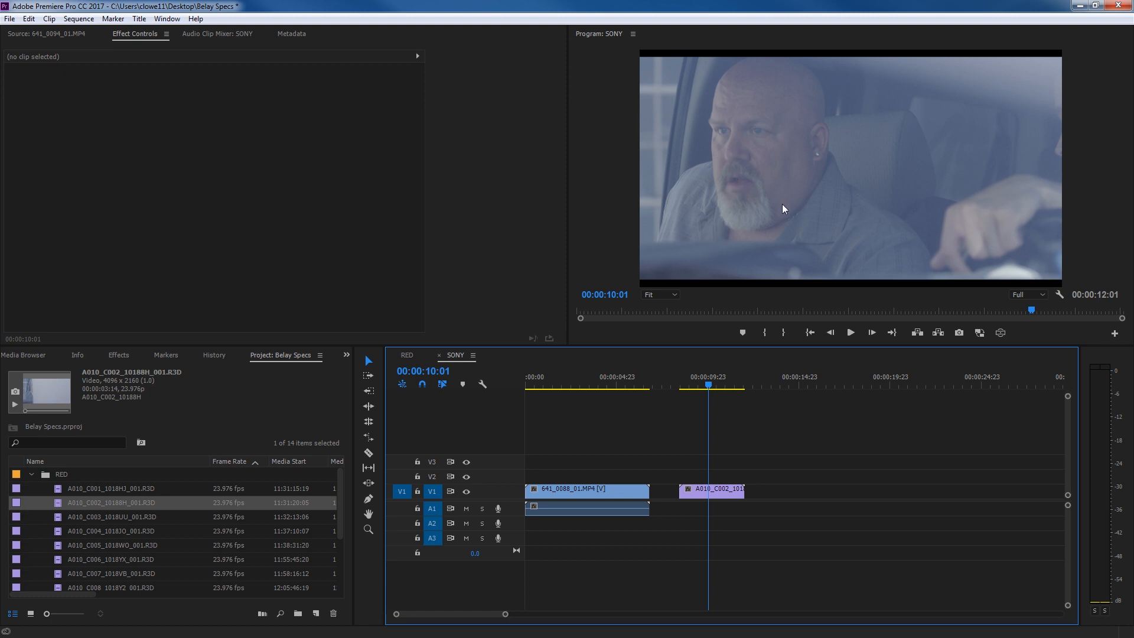
Check the Default scale to frame size option in the General preferences without changing it.
left_click(29, 19)
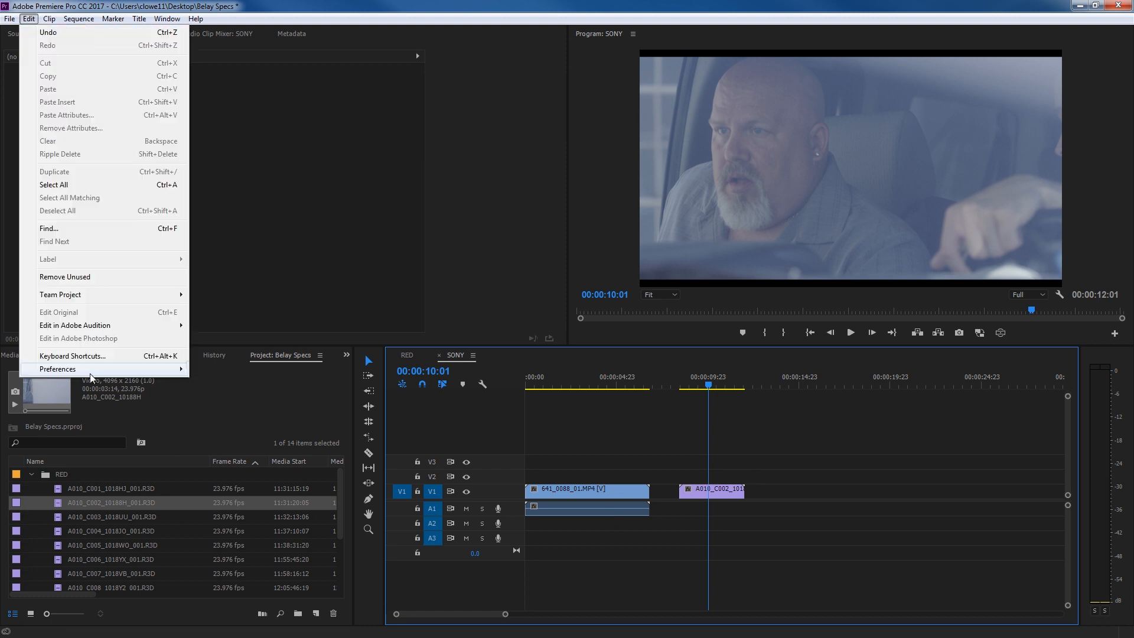
mouse_move(92, 378)
left_click(210, 371)
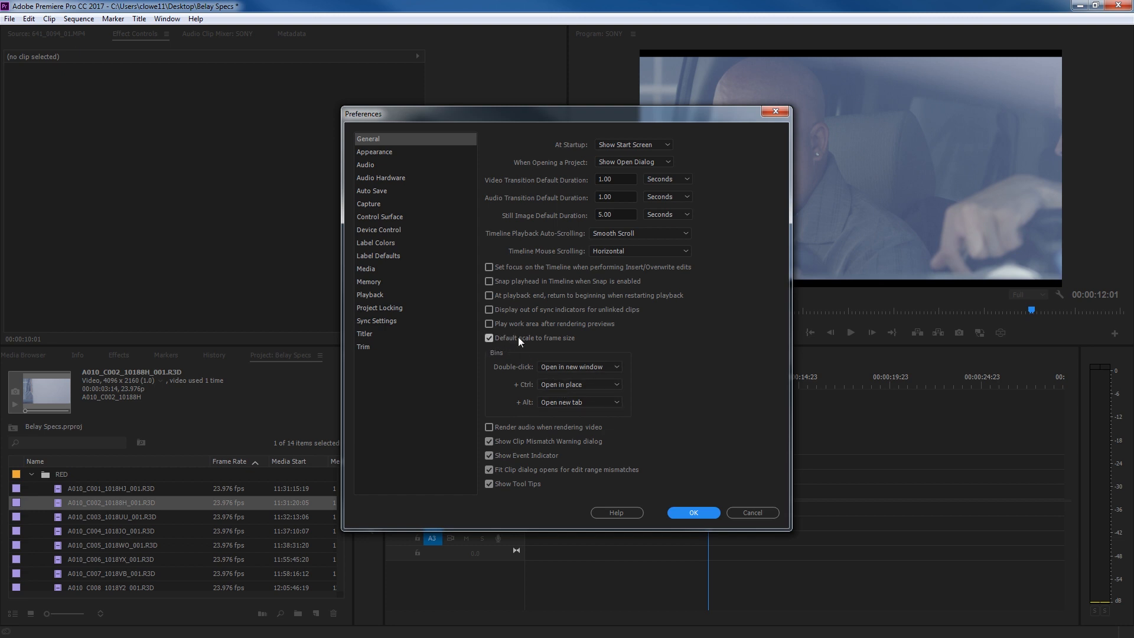
left_click(758, 513)
Clear all clips from the SONY sequence and fill it from the start with the whole SONY bin.
left_click_drag(773, 446, 505, 577)
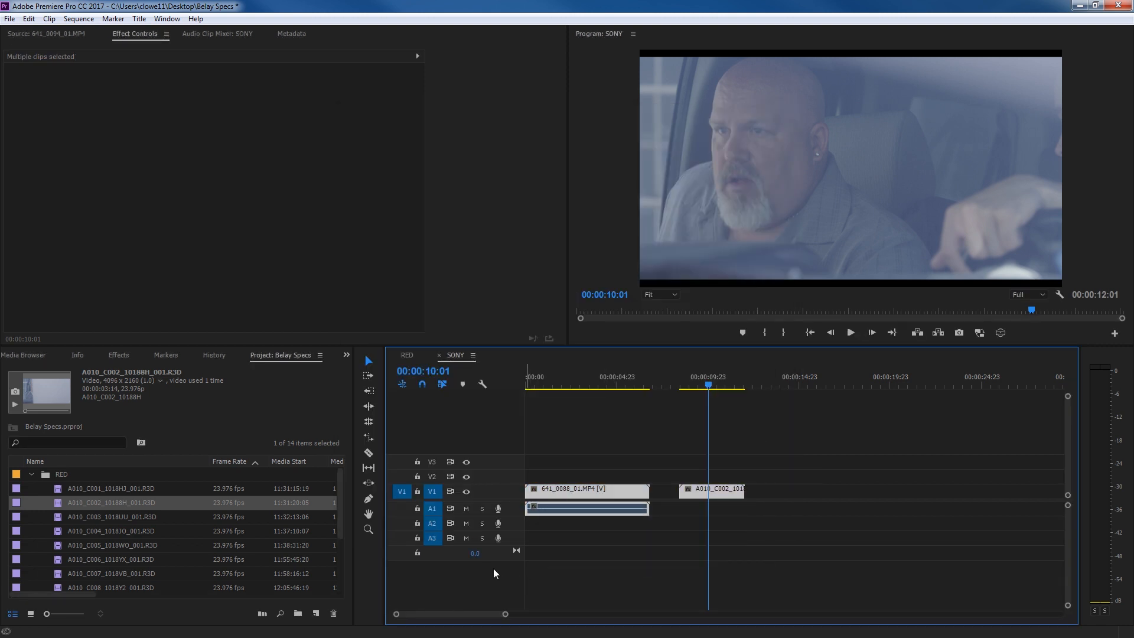
key("Delete")
left_click(28, 473)
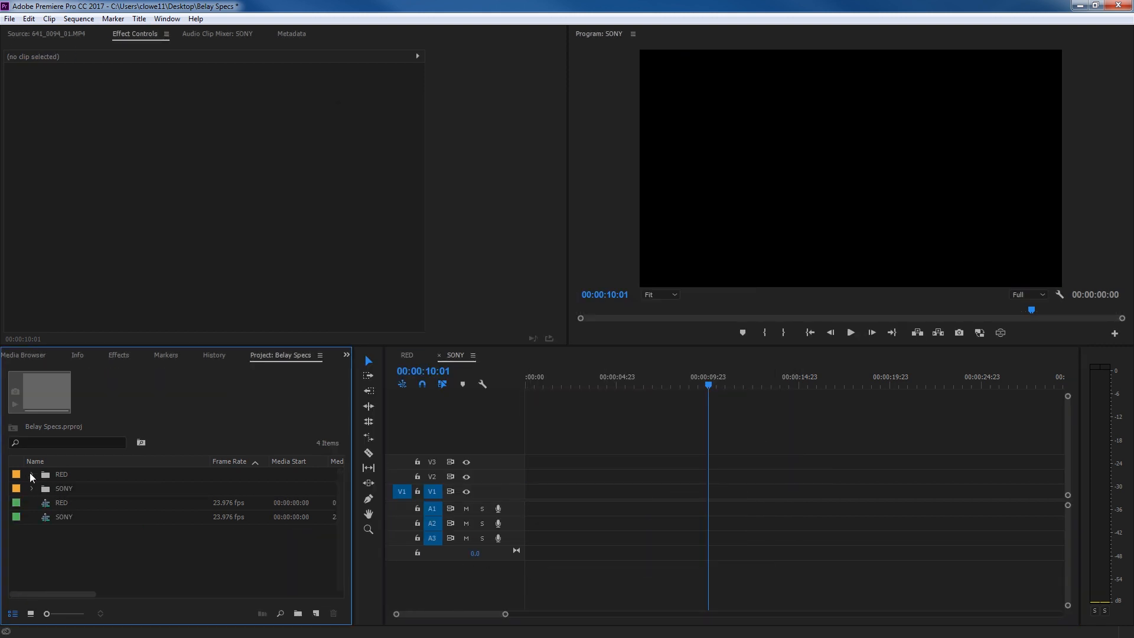
left_click_drag(40, 487, 532, 498)
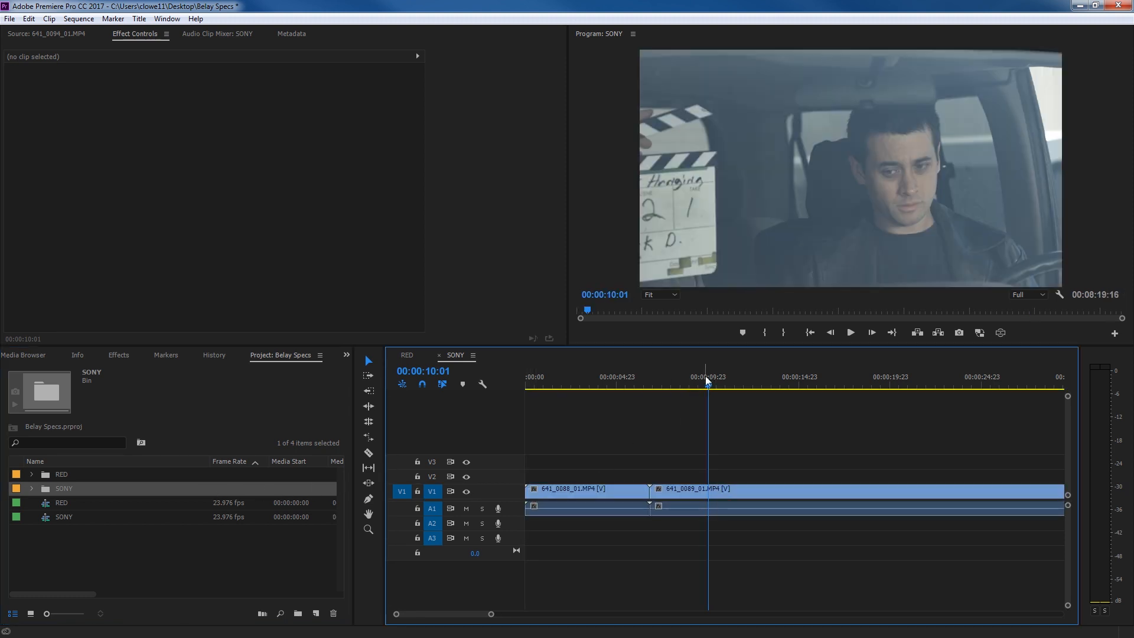
Scrub through the clips in the SONY sequence up to 00:03:02:17 to examine their framing.
left_click_drag(697, 378, 761, 404)
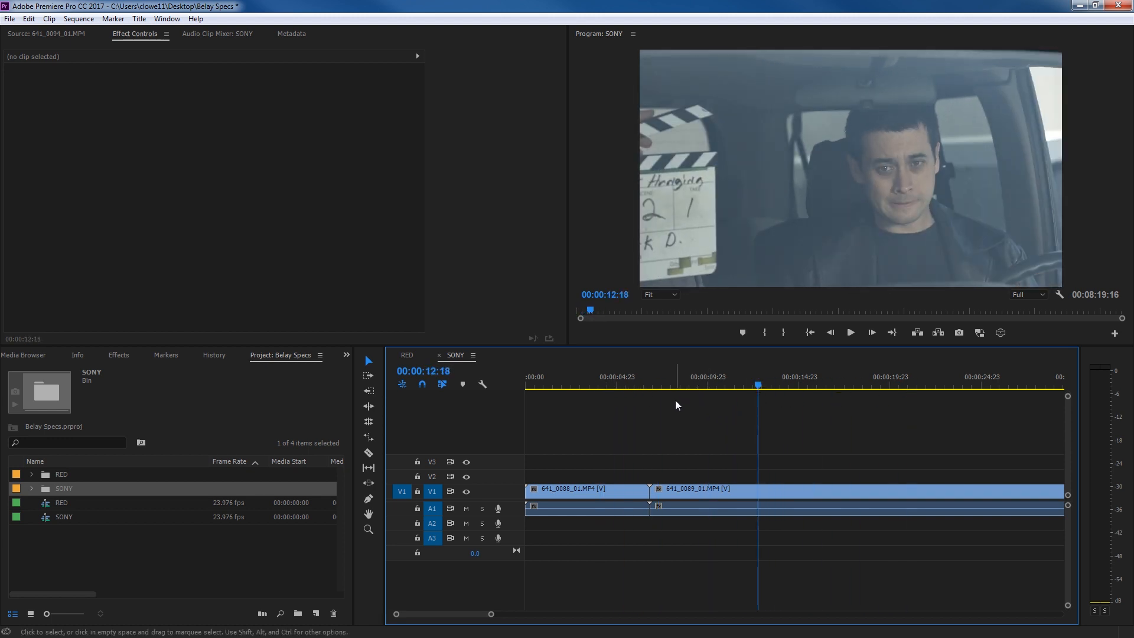
key("minus")
key("minus")
key("minus")
key("minus")
key("minus")
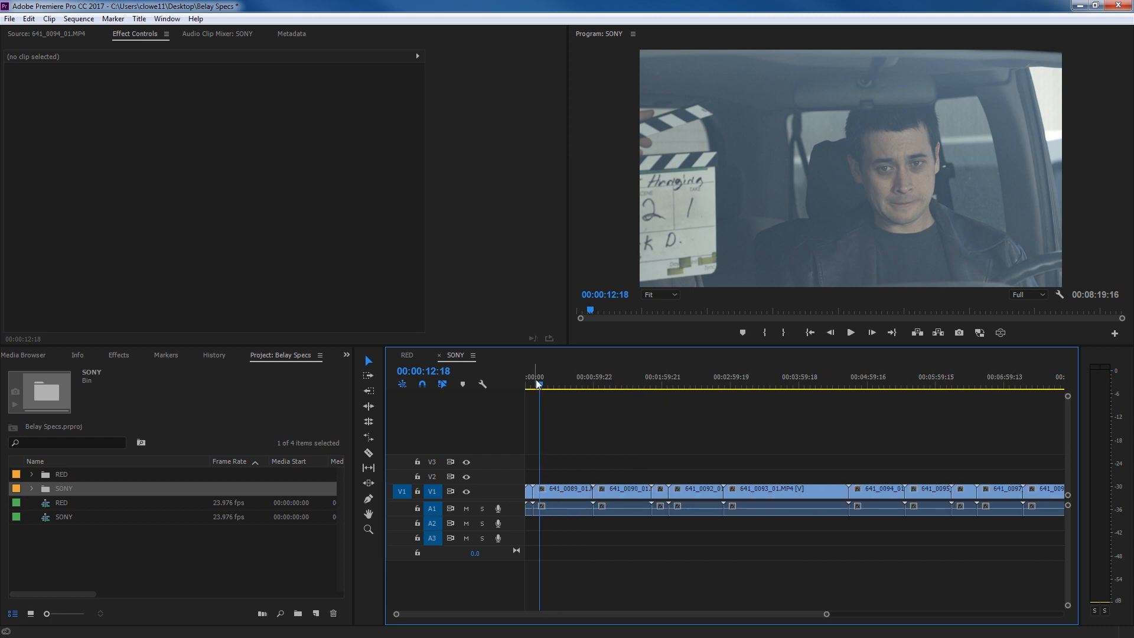
key("minus")
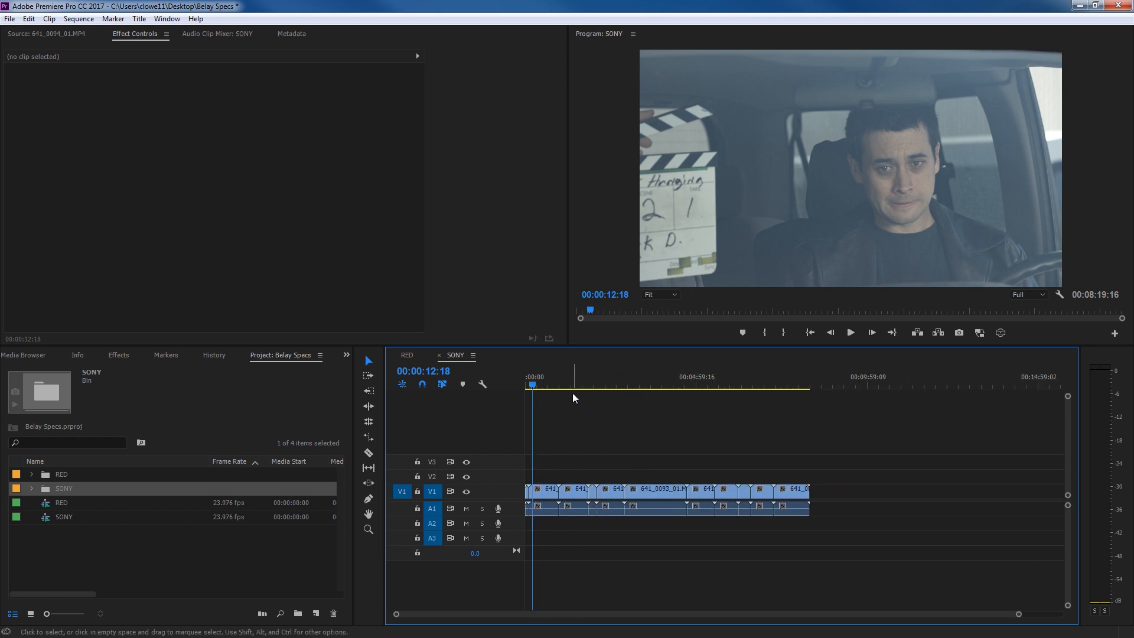
key("equal")
left_click_drag(569, 385, 666, 390)
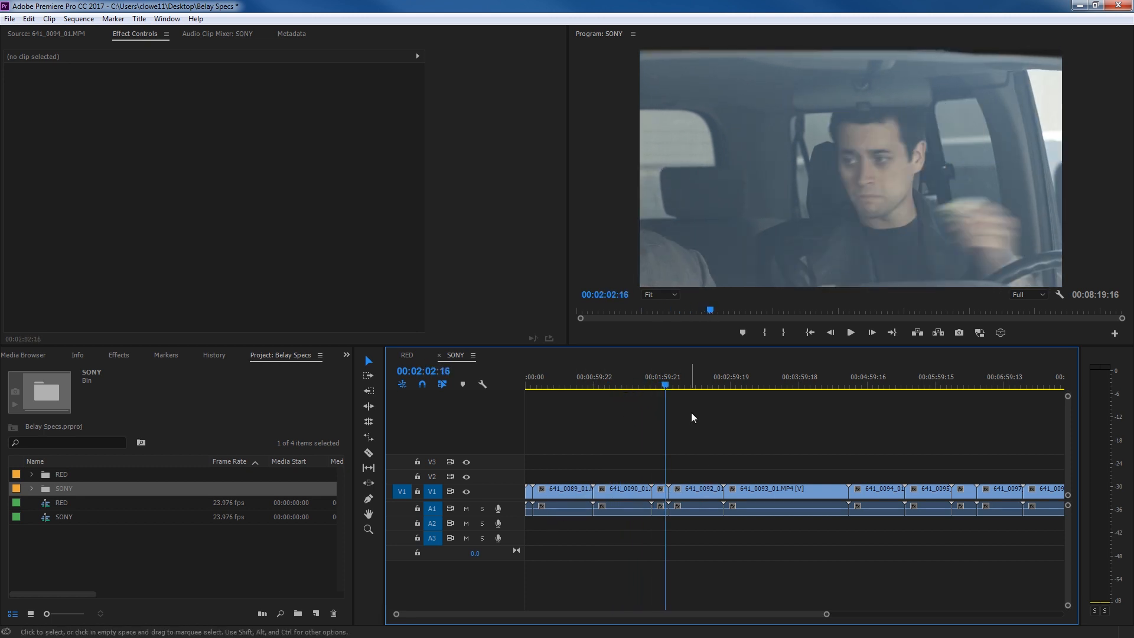
left_click_drag(665, 383, 734, 444)
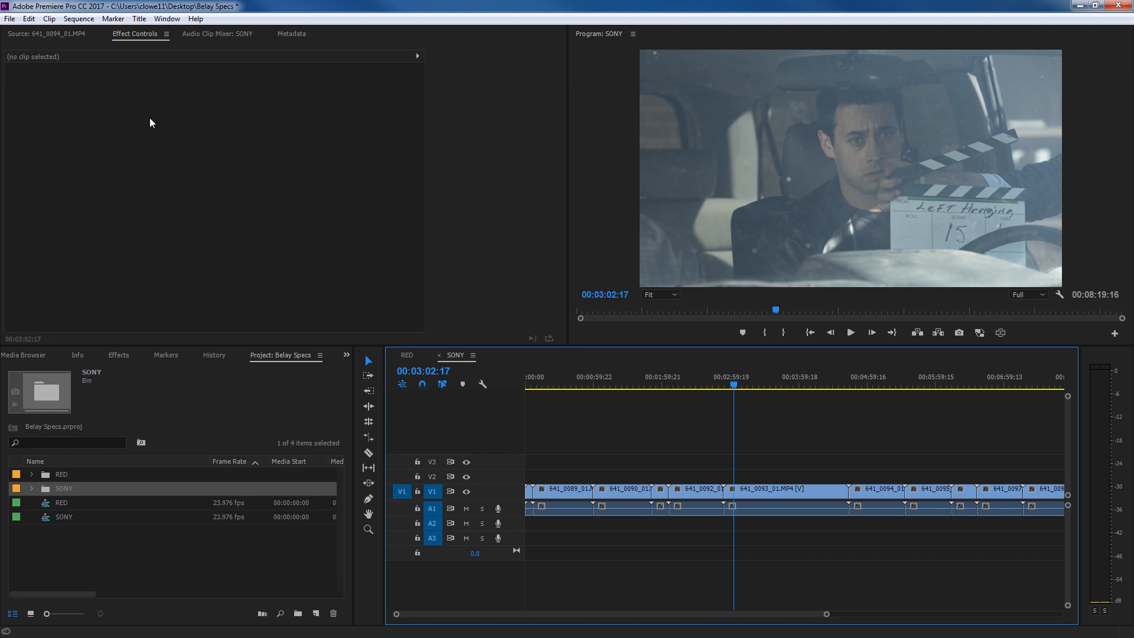
Show source clip 641_0094_01.MP4 beside the SONY sequence, with the sequence playhead at 00:02:56:12.
left_click(41, 35)
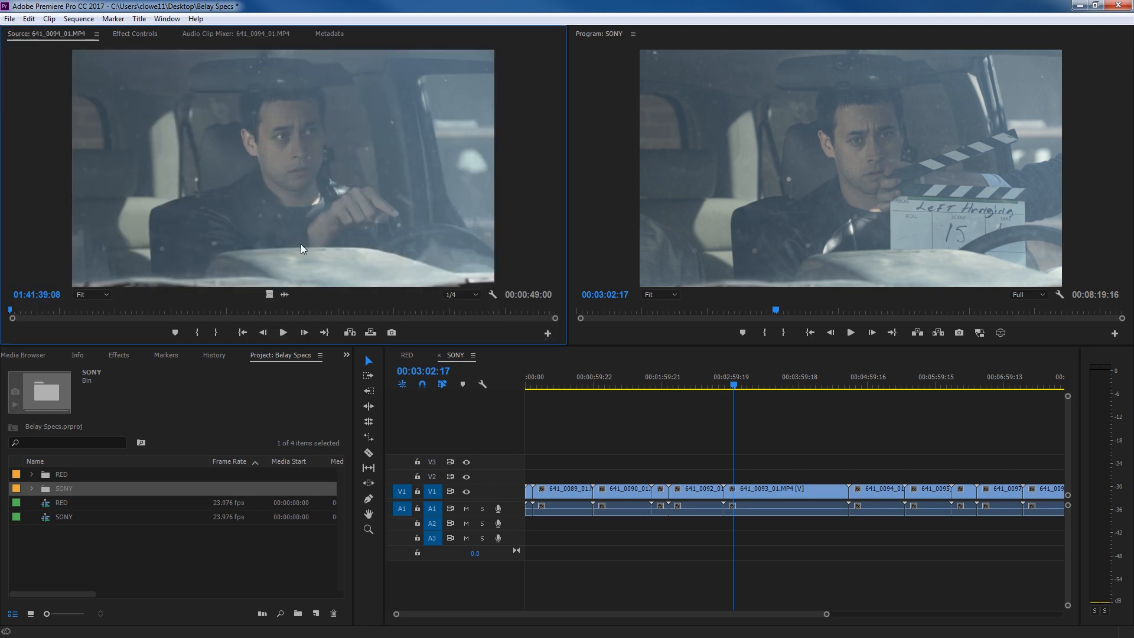
left_click(745, 405)
left_click(727, 384)
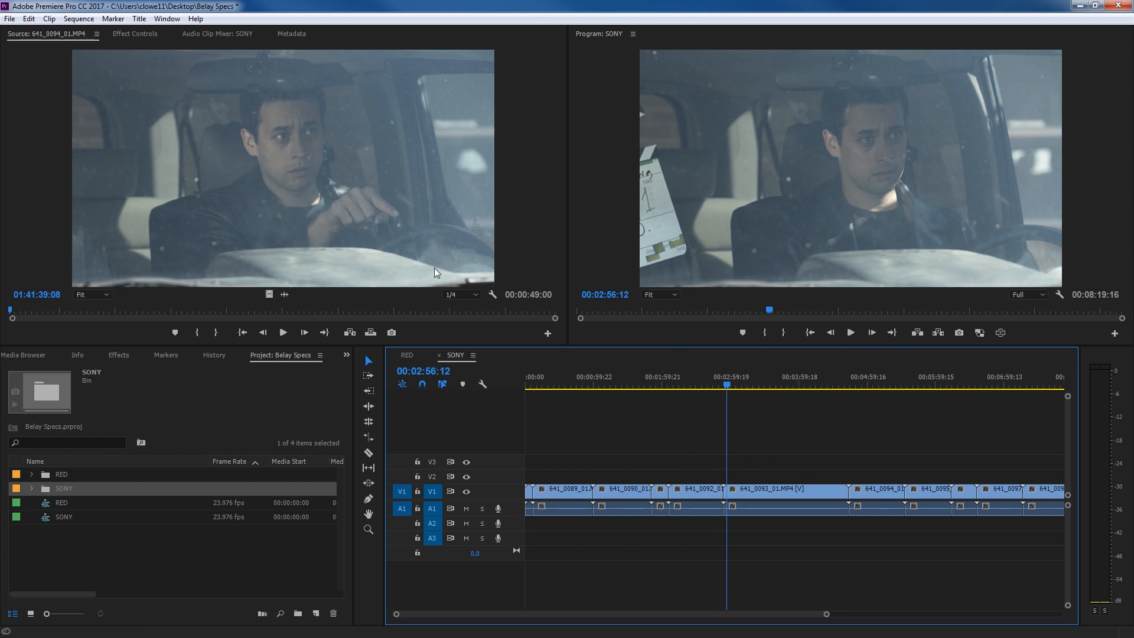
left_click(299, 198)
key("shift+3")
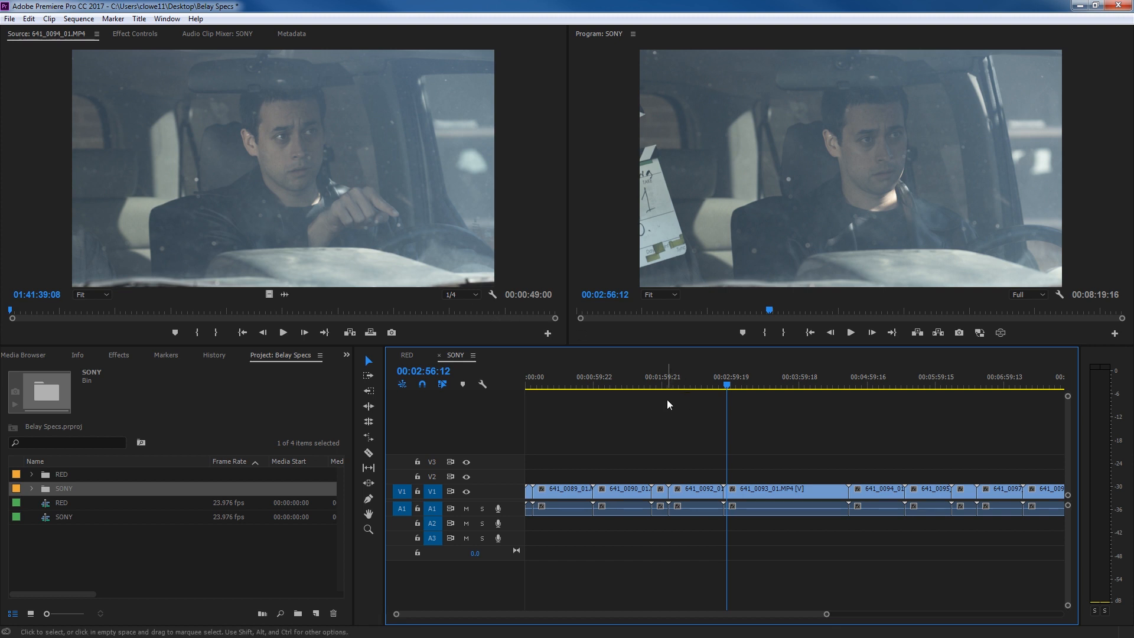
Play the opening of clip 641_0093_01.MP4 in the SONY sequence, forward and in reverse, and stop playback.
key("space")
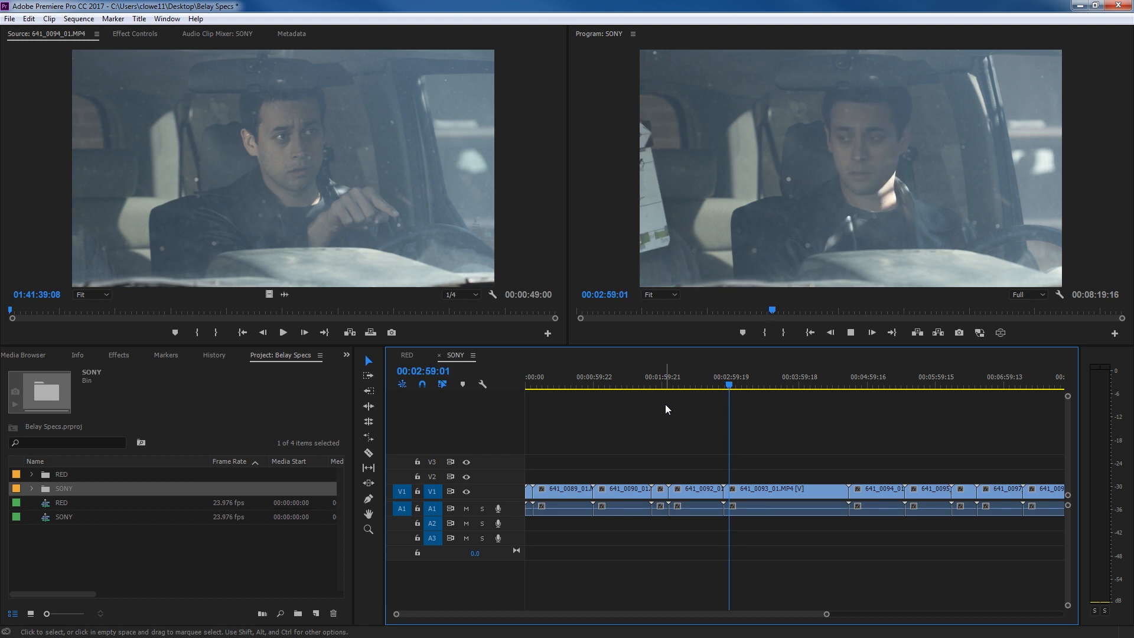
key("space")
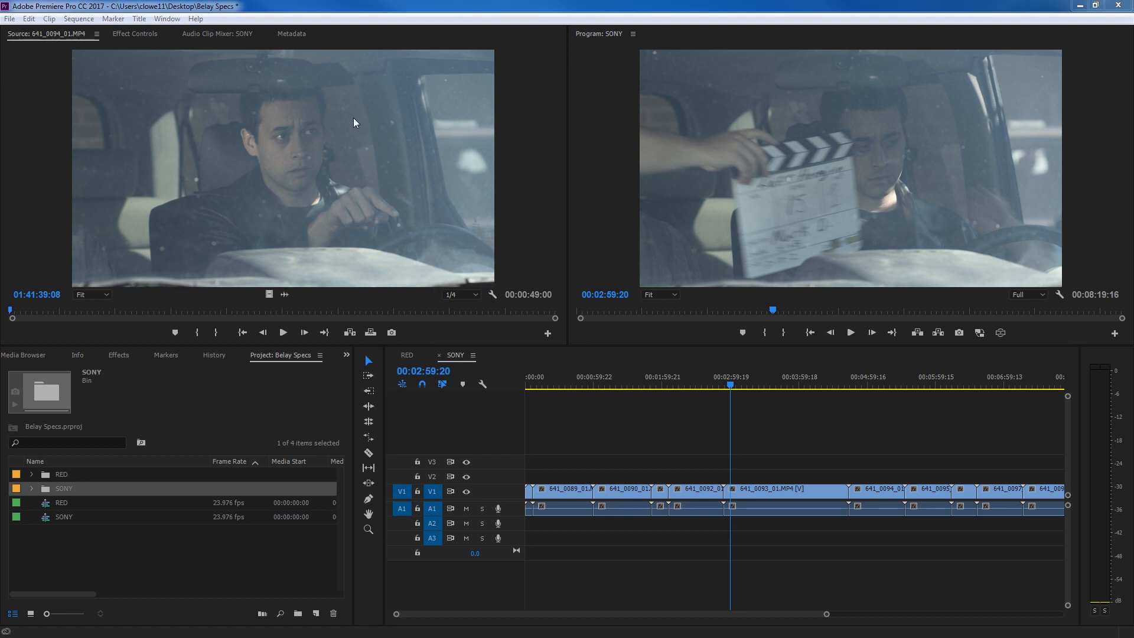
left_click(738, 381)
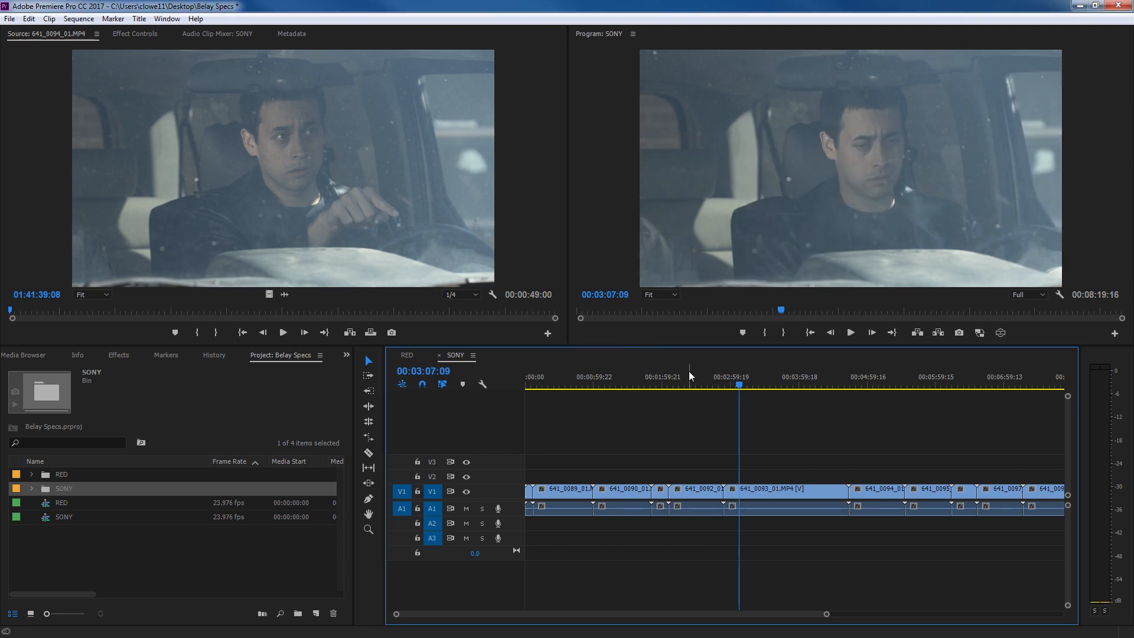
key("j")
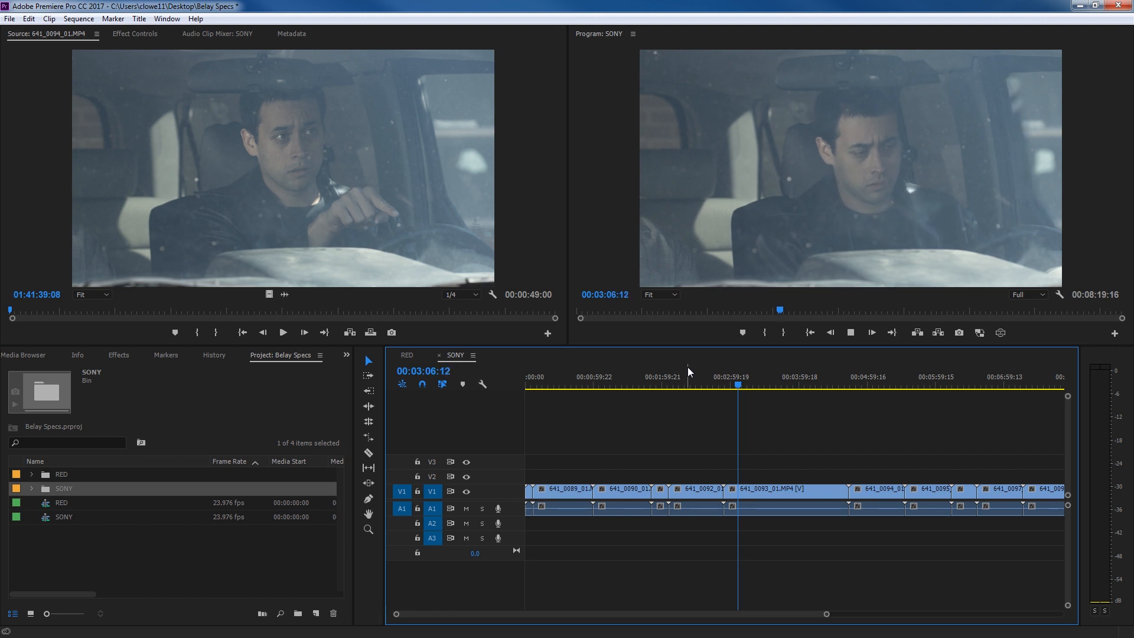
key("k")
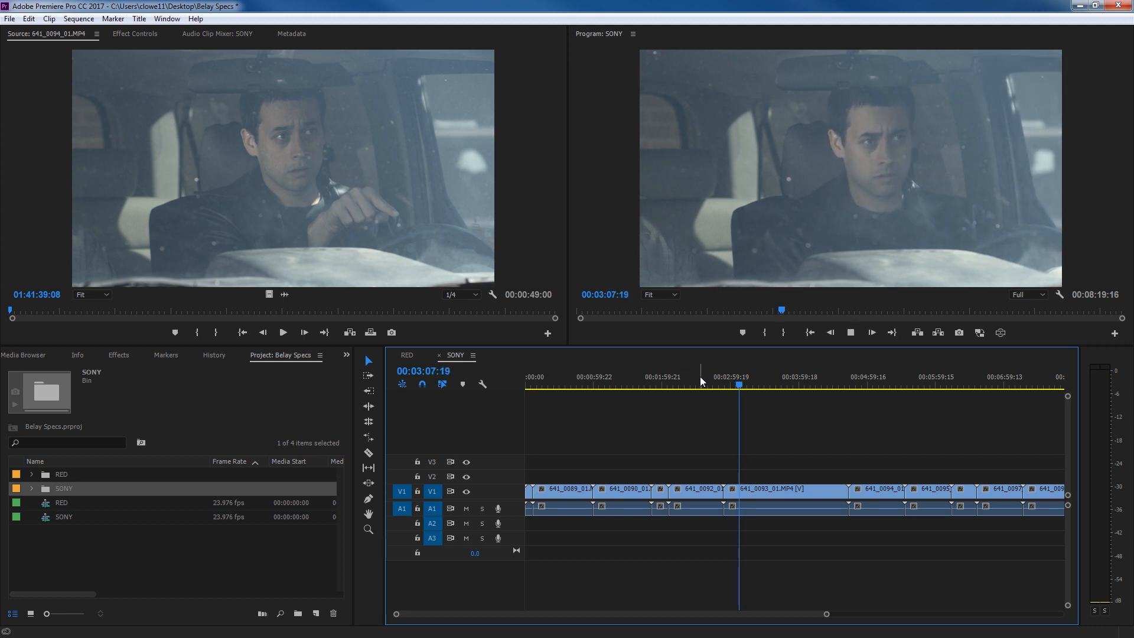
key("k")
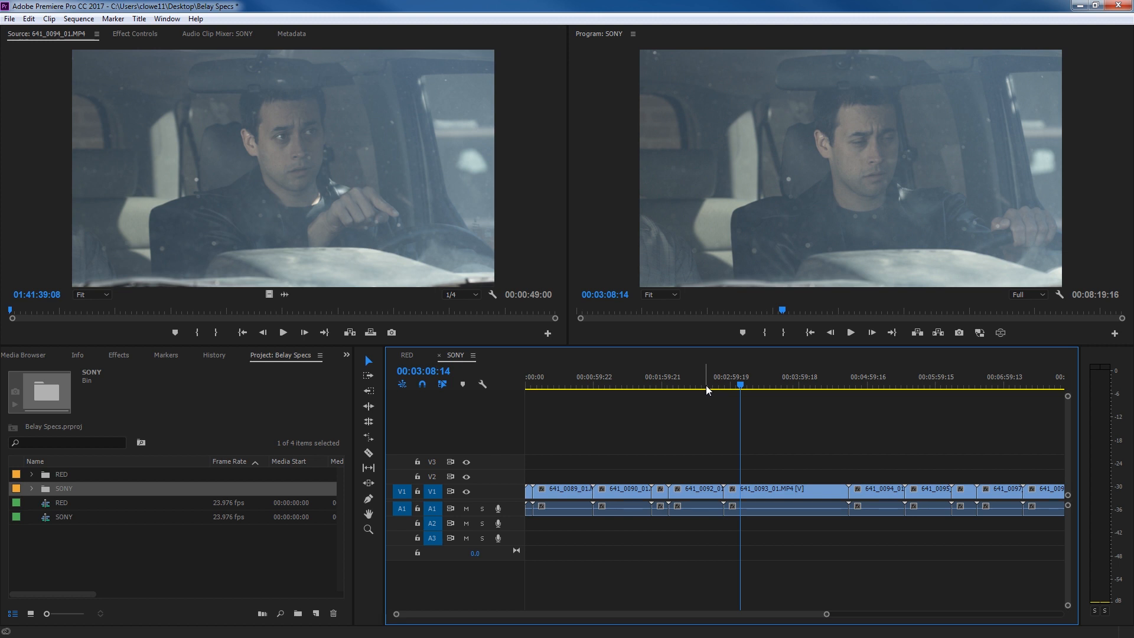
Play the SONY sequence in reverse at increasing speed from 00:03:08:14 back to its start.
key("j")
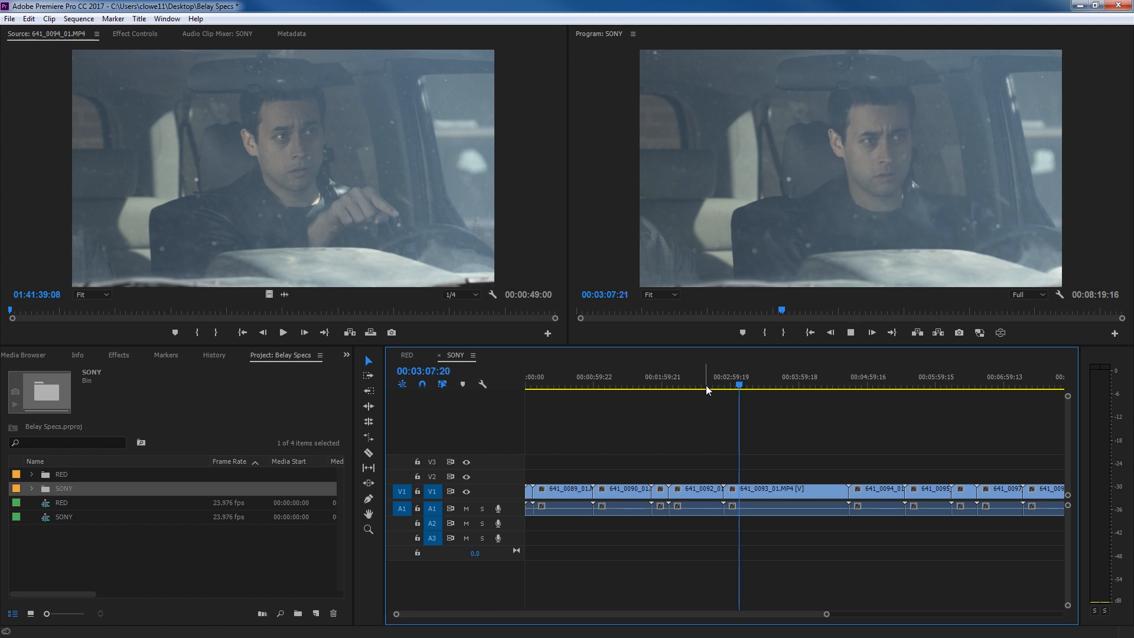
key("j")
key("j")
key("j")
key("j")
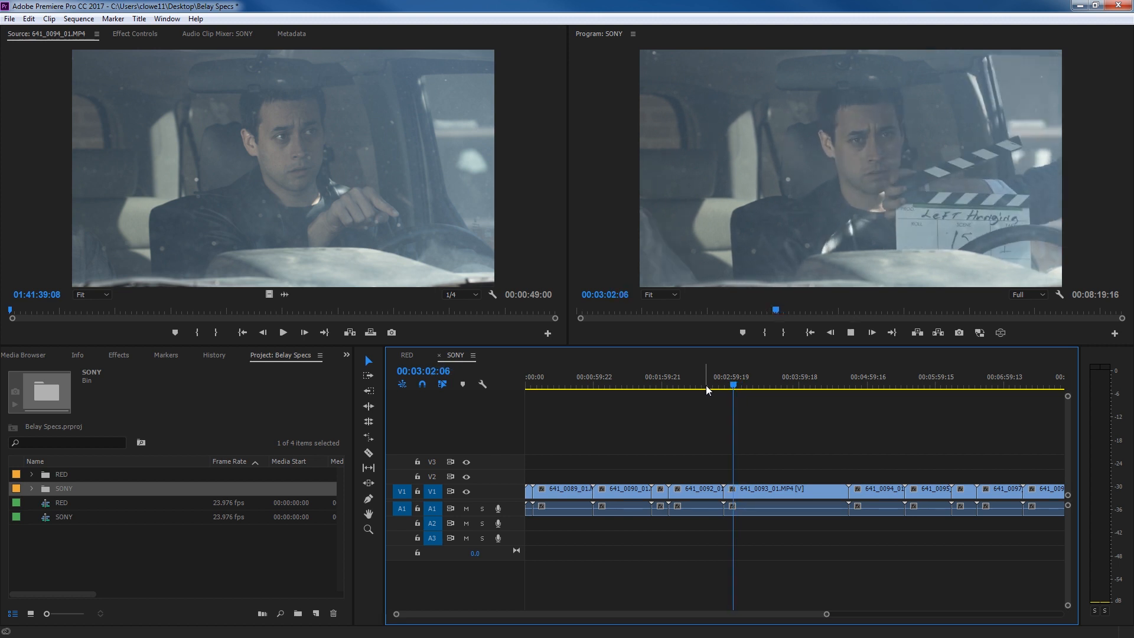
key("j")
key("j")
key("j")
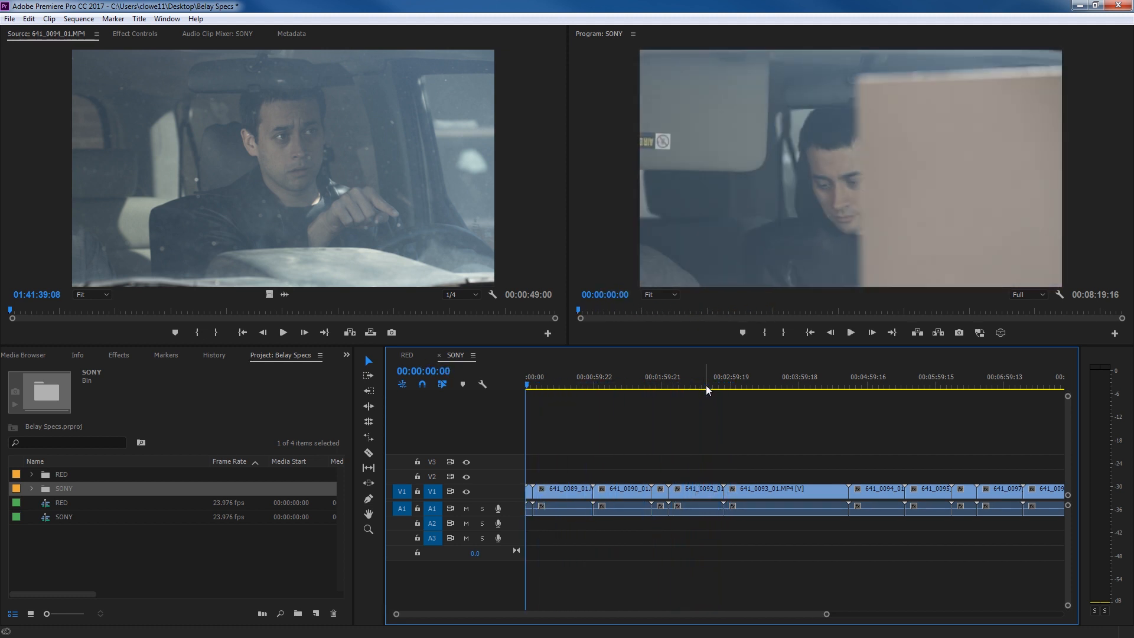
Play the SONY sequence forward from its start at increasing speed and stop within clip 641_0093_01.MP4.
key("l")
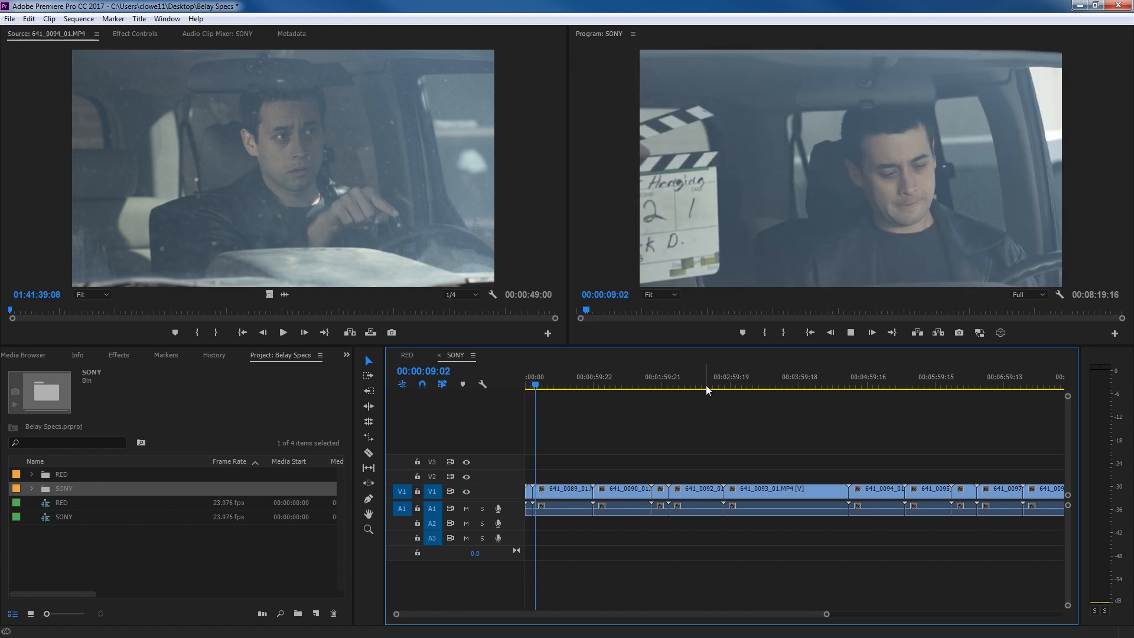
key("l")
key("l")
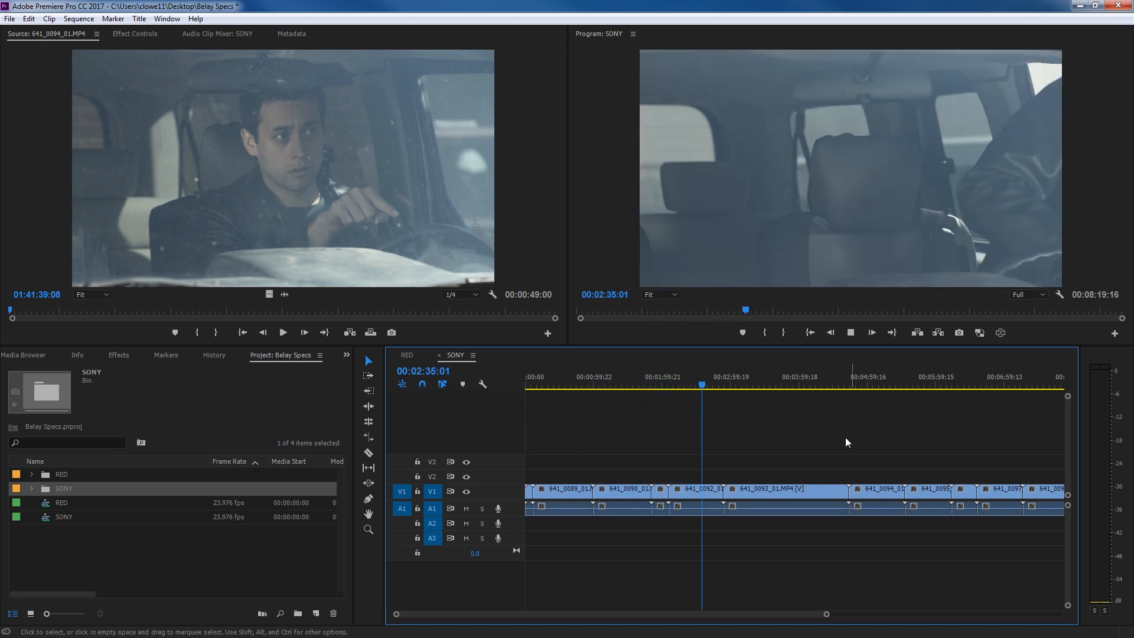
key("k")
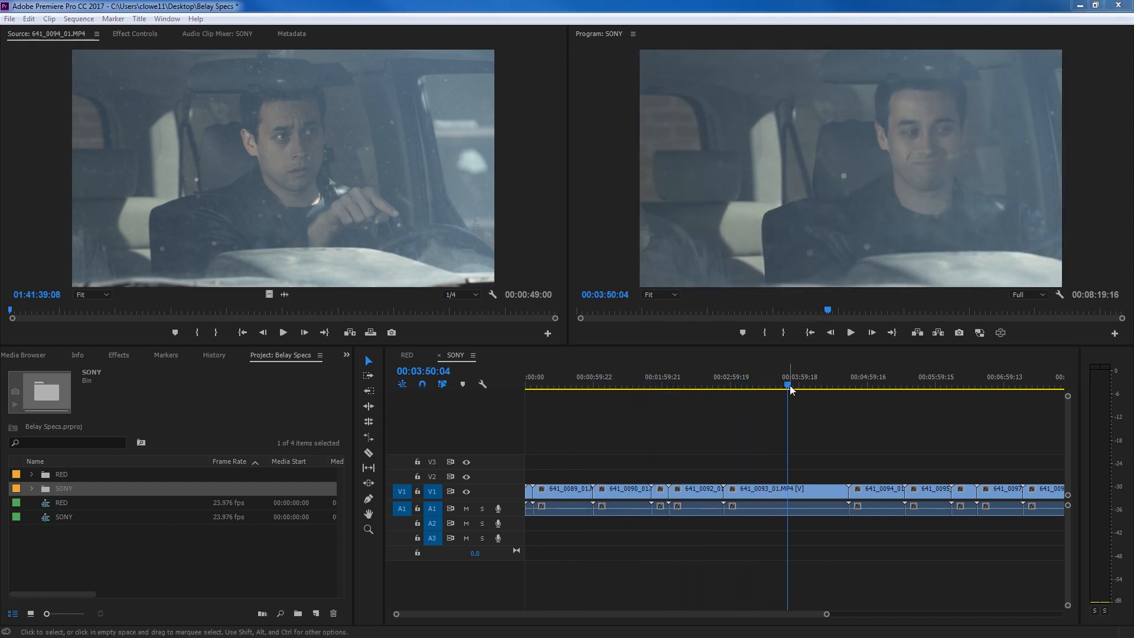
Move the playhead to 00:03:46:17 in clip 641_0093_01.MP4 and go backward frame by frame to 00:03:45:16.
left_click_drag(789, 385, 785, 378)
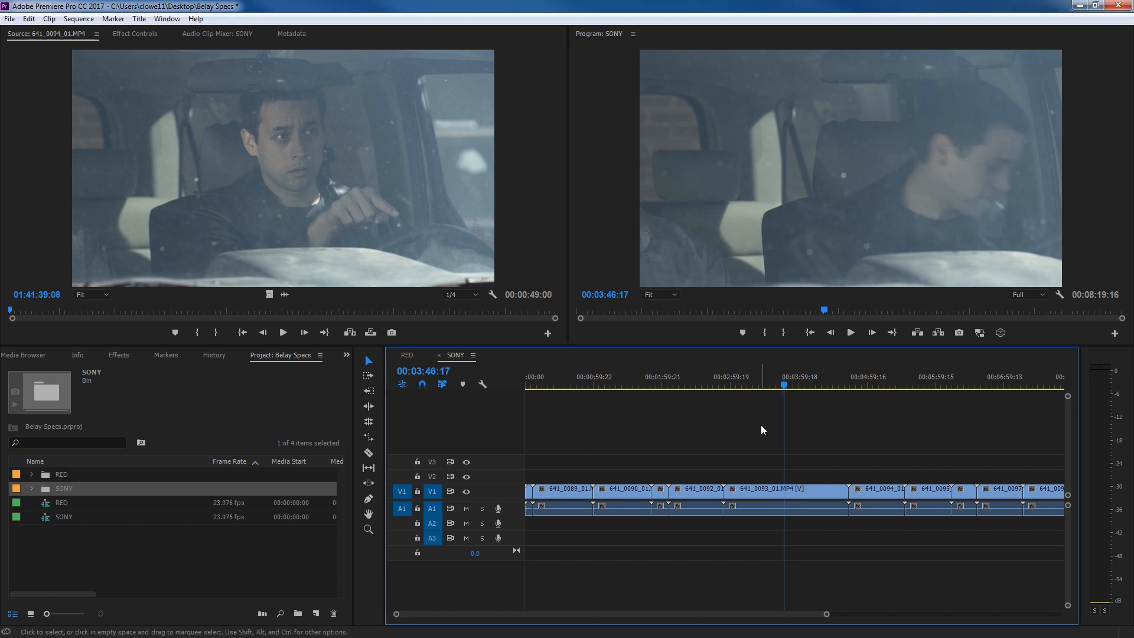
key("Left")
key("Left")
key("Left")
key("Left")
key("Left")
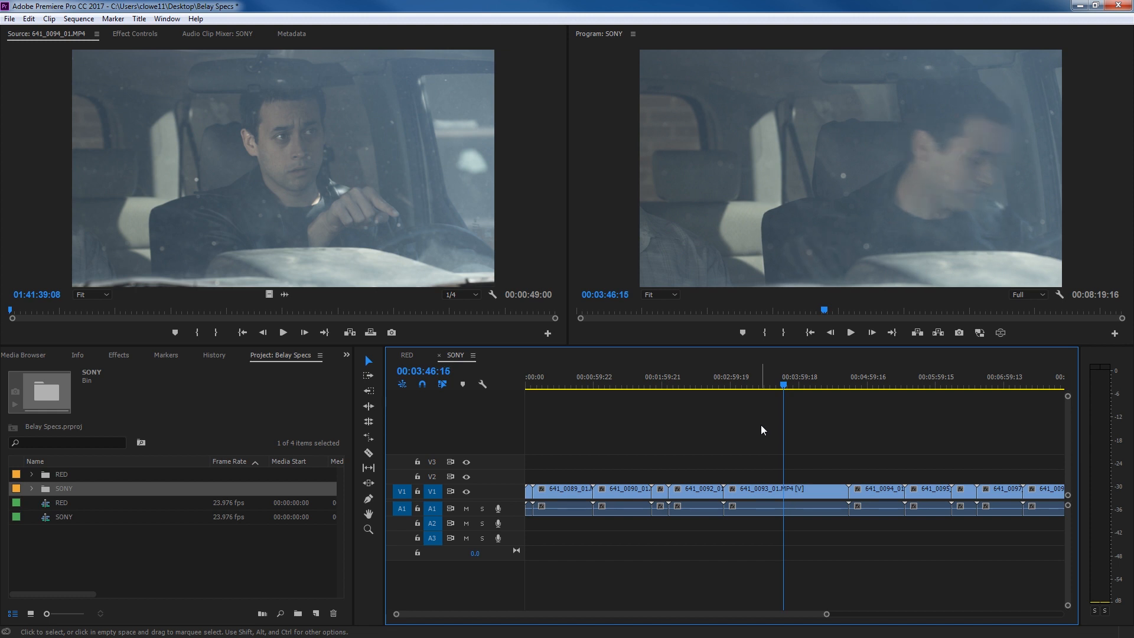
key("Left")
key("Left")
key("Left")
key("Left")
key("Left")
key("Left")
key("Left")
key("Left")
key("Left")
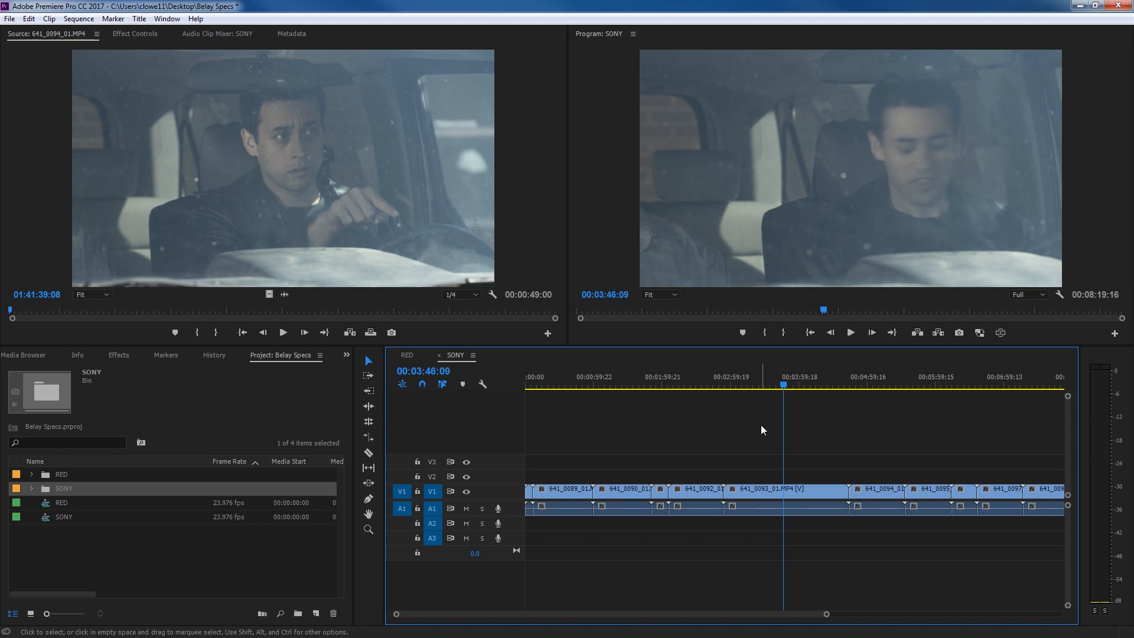
key("Left")
key("Left")
key("Left")
key("Left")
key("Left")
key("Left")
key("Left")
key("Left")
key("Left")
key("Left")
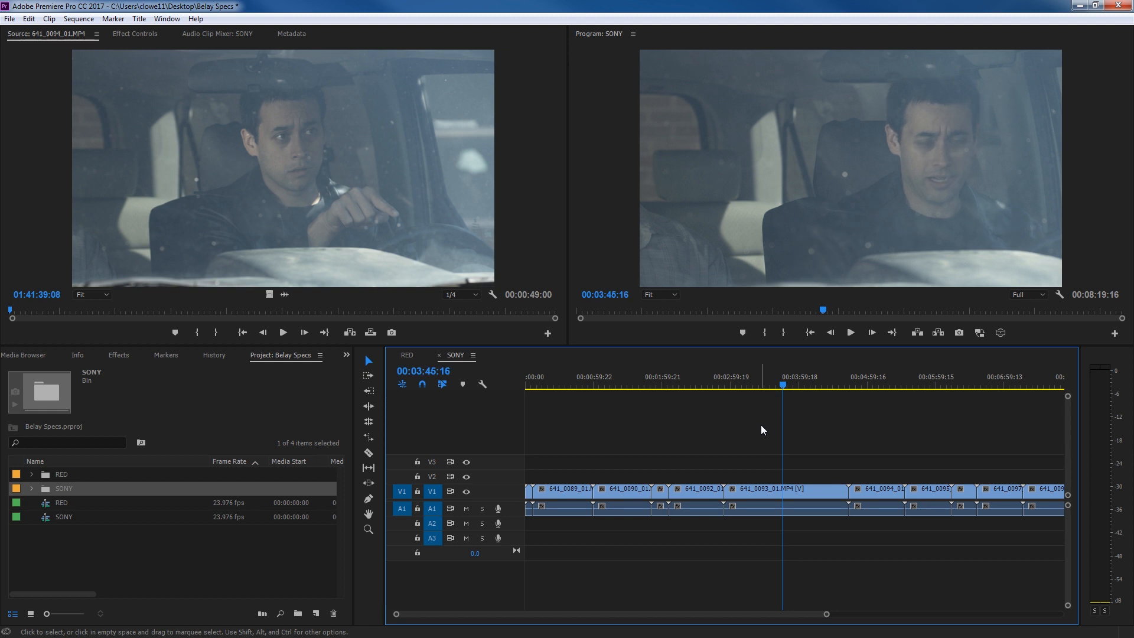
Advance the playhead frame by frame through clip 641_0093_01.MP4 to 00:03:47:01.
key("Right")
key("Right")
key("Right")
key("Right")
key("Right")
key("Right")
key("Right")
key("Right")
key("Right")
key("Right")
key("Right")
key("Right")
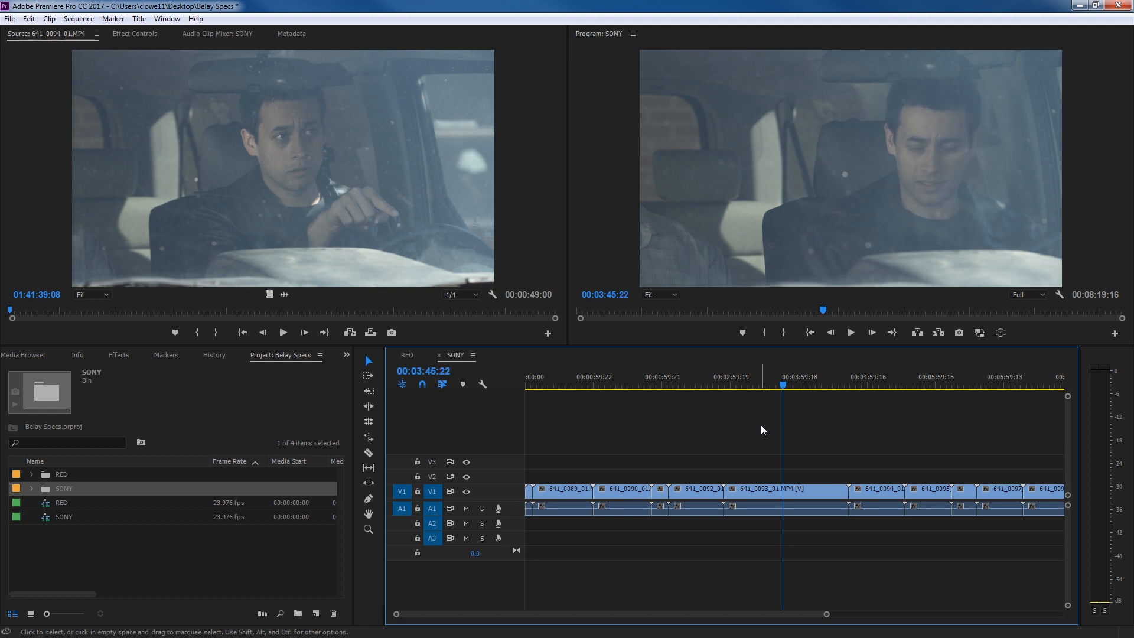
key("Right")
key("Right")
key("Right")
key("Right")
key("Right")
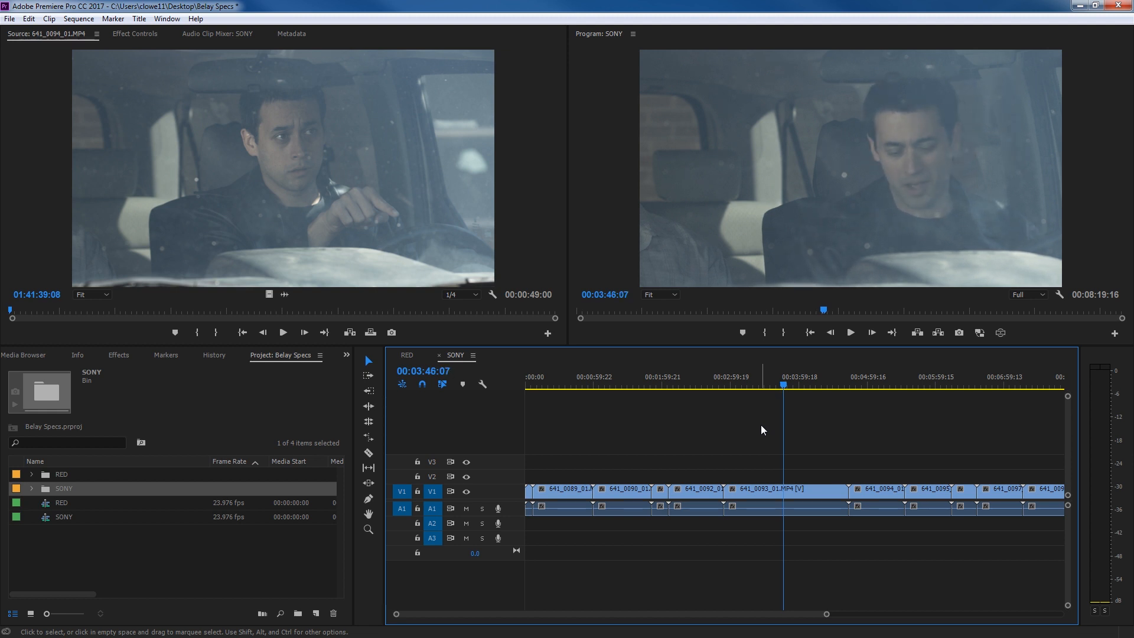
key("Right")
key("Right")
key("Right")
key("Right")
key("Right")
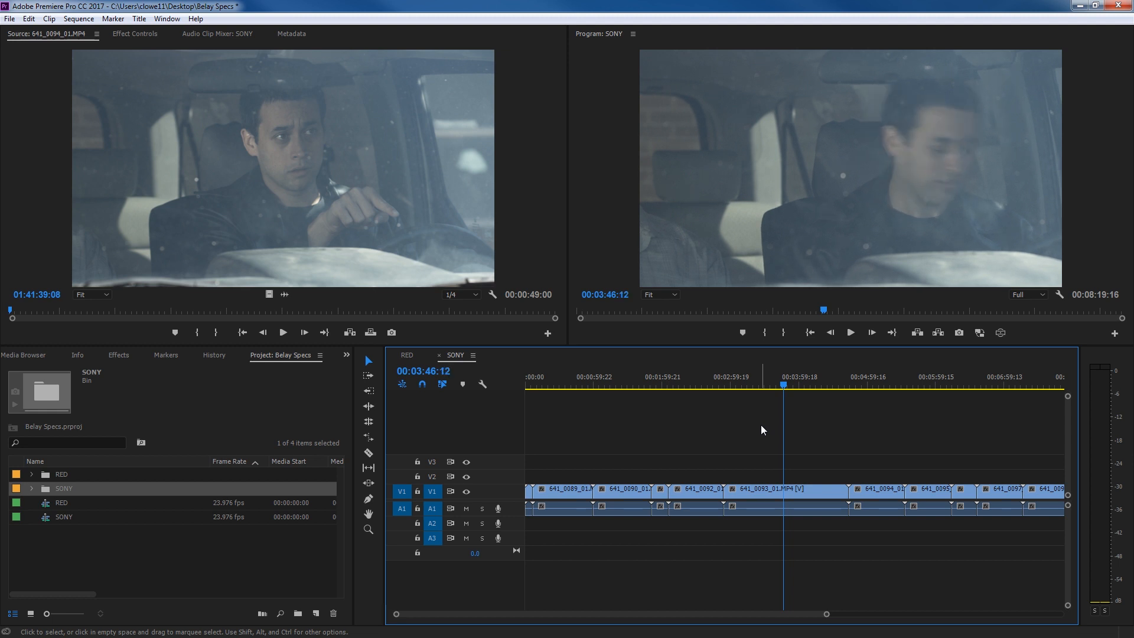
key("Right")
key("Right")
key("Right")
key("Right")
key("Right")
key("Right")
key("Right")
key("Right")
key("Right")
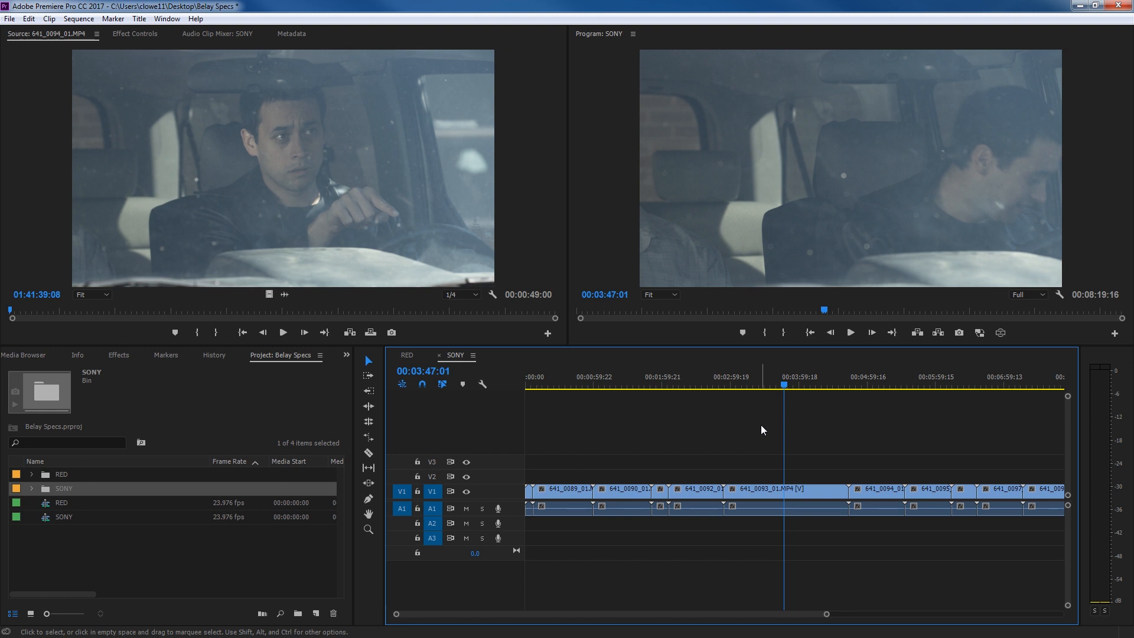
Go back frame by frame through clip 641_0093_01.MP4 to 00:03:46:04.
key("Left")
key("Left")
key("Left")
key("Left")
key("Left")
key("Left")
key("Left")
key("Left")
key("Left")
key("Left")
key("Left")
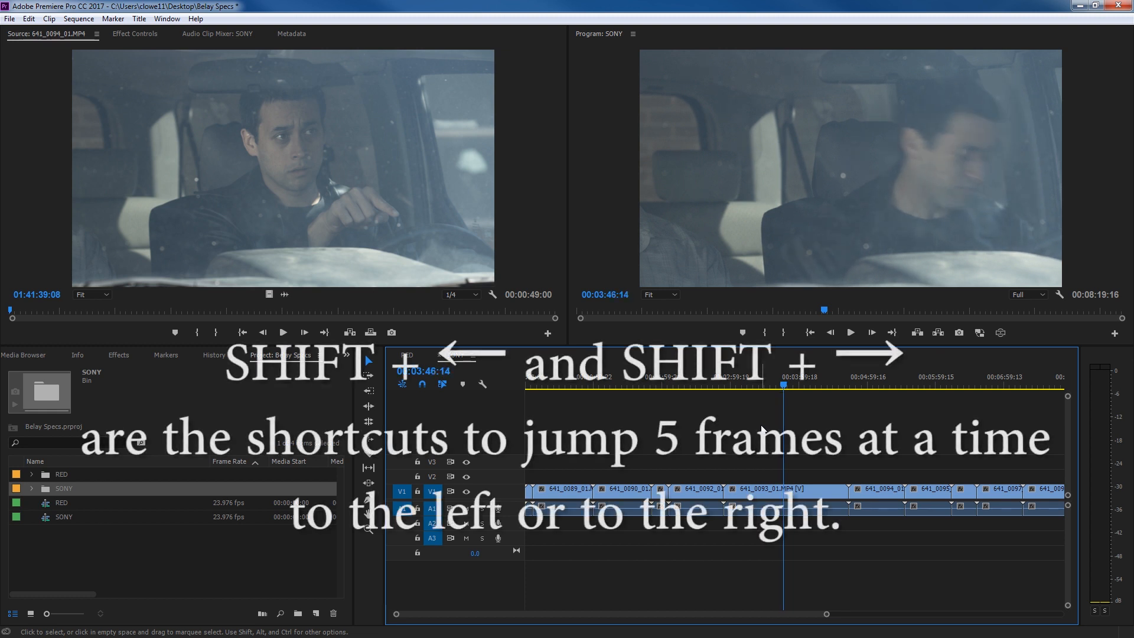
key("Left")
key("Left")
key("Left")
key("Left")
key("Left")
key("Left")
key("Left")
key("Left")
key("Left")
key("Left")
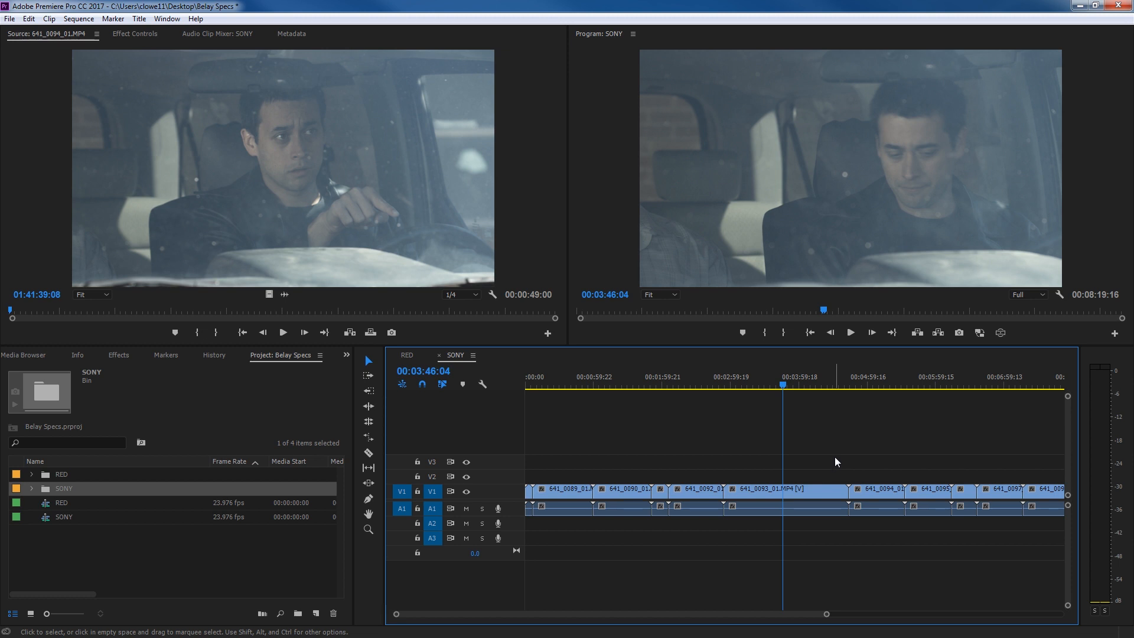
Move the playhead back from edit point to edit point until it reaches the start of the SONY sequence.
key("Up")
key("Up")
key("Up")
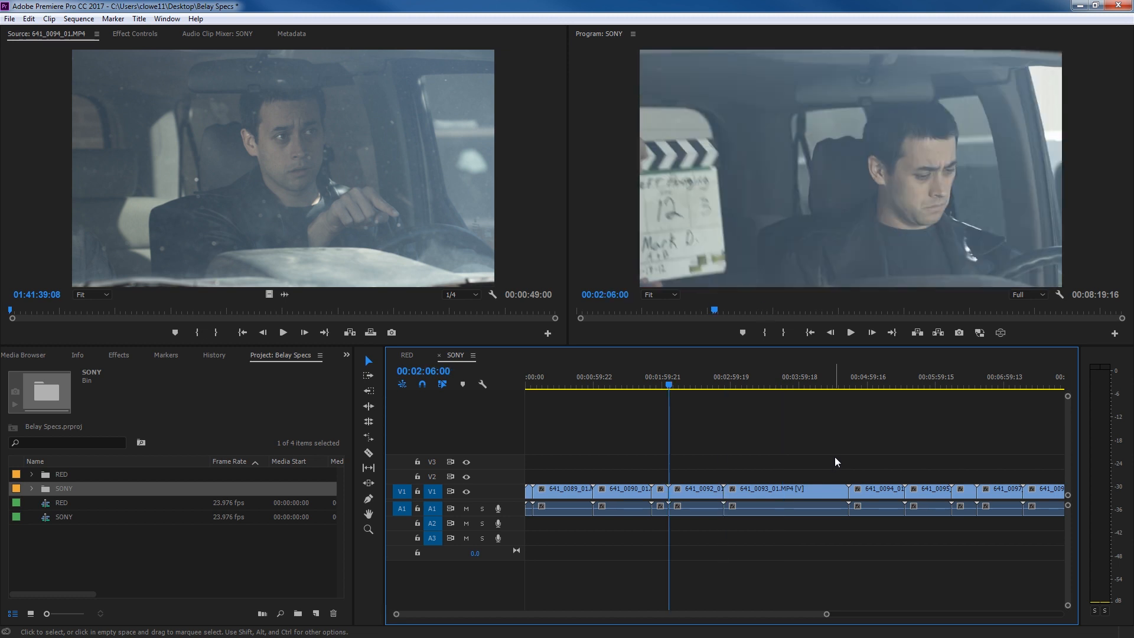
key("Up")
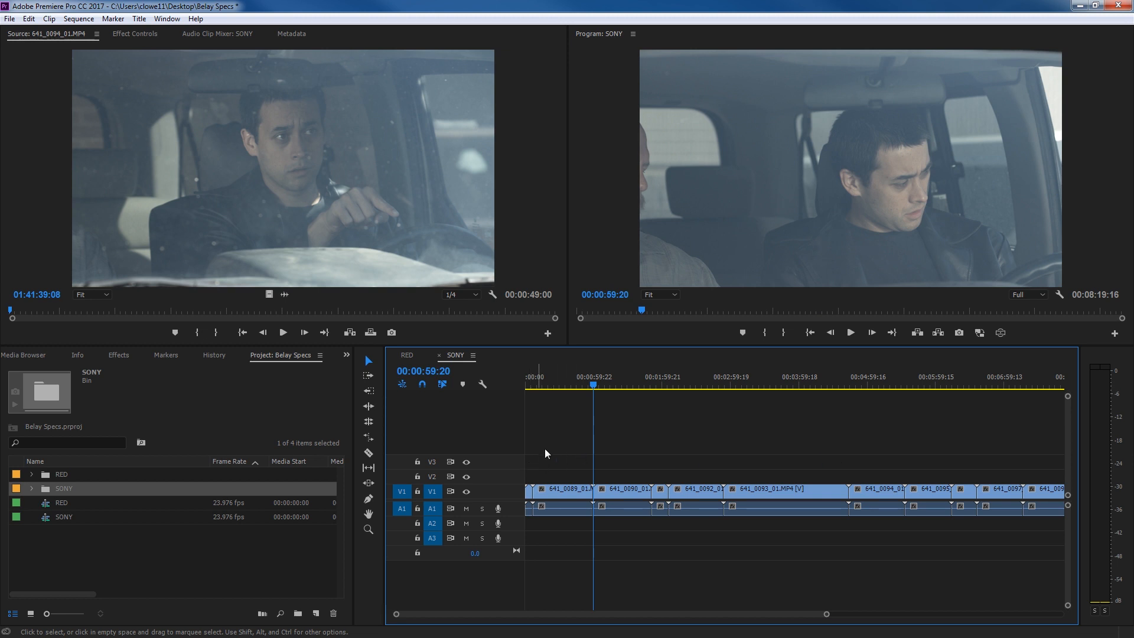
key("Up")
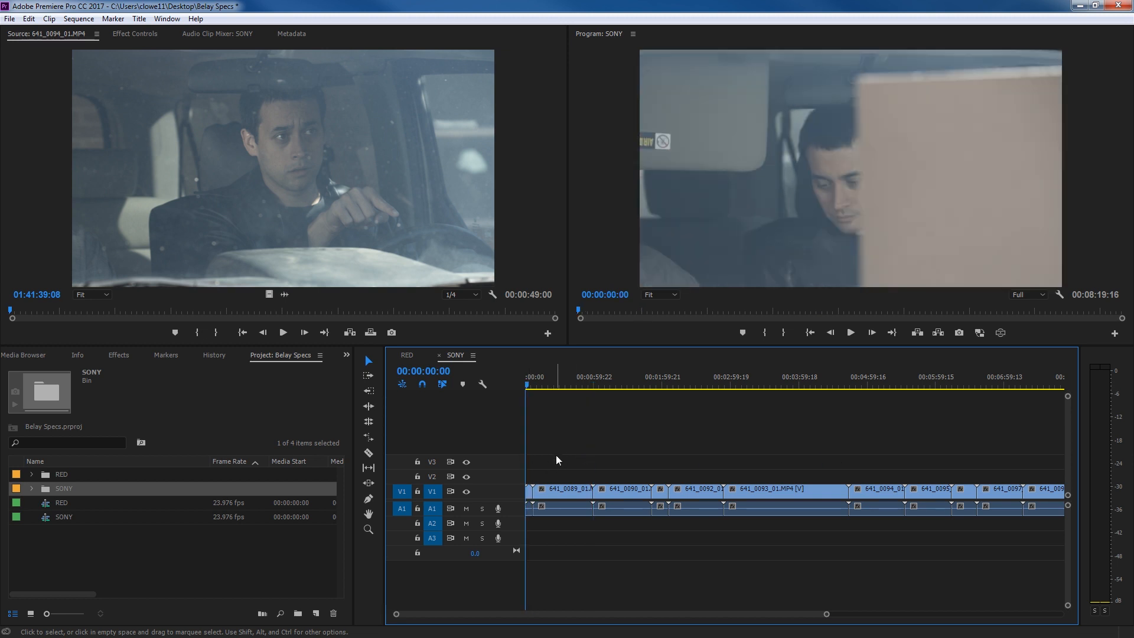
Move the playhead forward through the SONY sequence's edit points to the cut at 00:07:16:12.
key("Down")
key("Down")
key("Down")
key("Down")
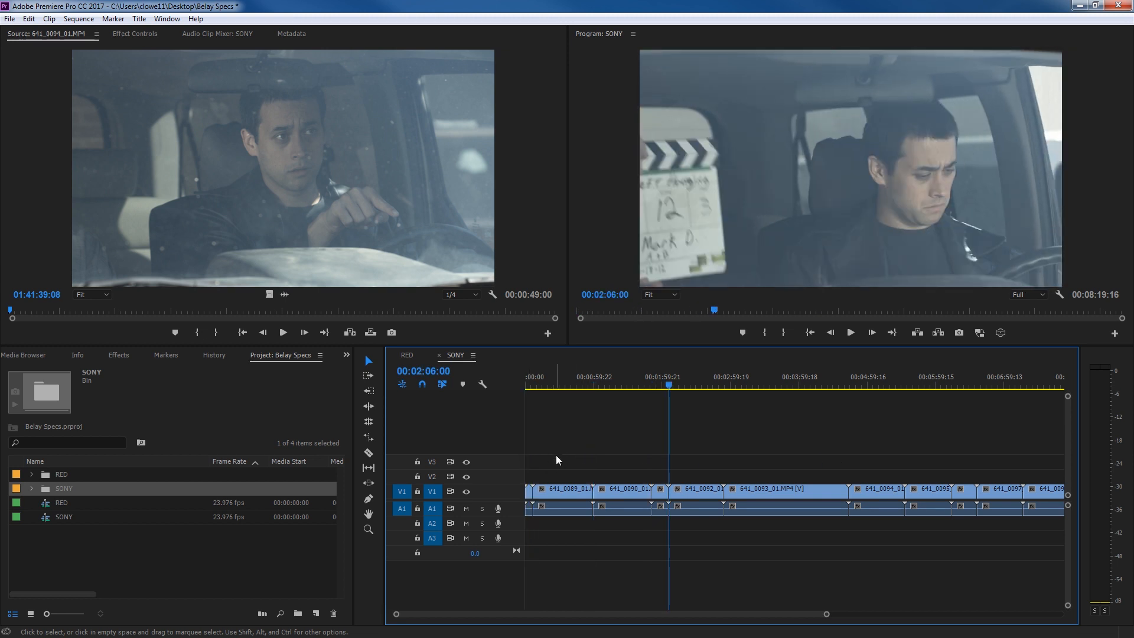
key("Down")
key("Down")
key("Down")
key("Down")
key("Down")
key("Down")
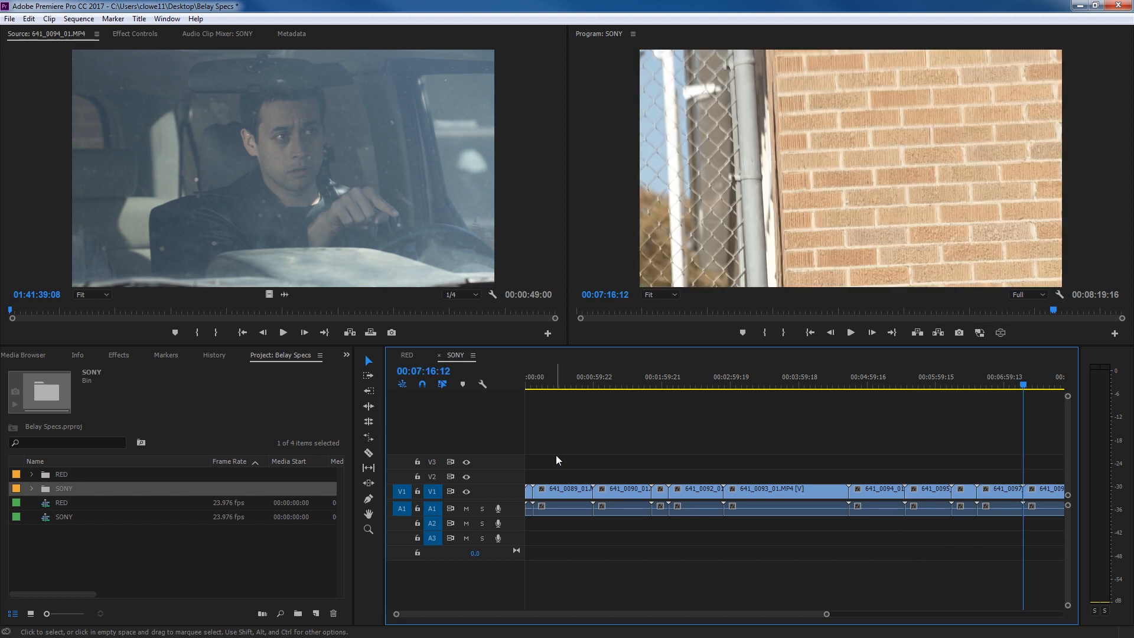
Move the playhead back through the edit points to the cut at 00:01:50:20.
key("Up")
key("Up")
key("Up")
key("Up")
key("Up")
key("Up")
key("Up")
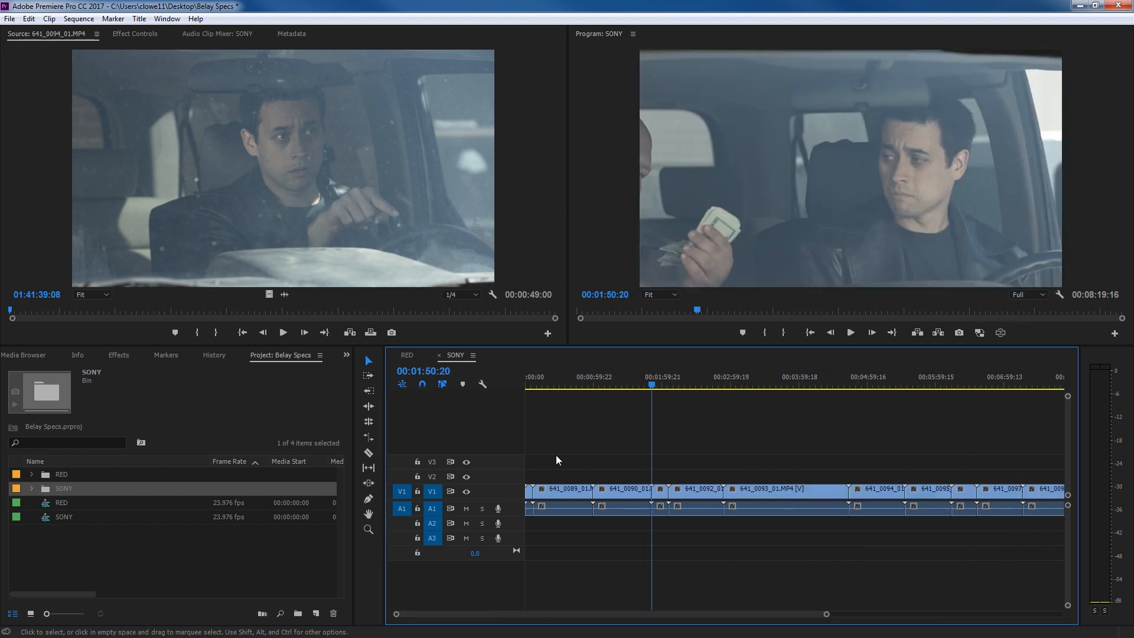
Jump the playhead to the start and then the end of the SONY sequence, and fit the whole sequence in the timeline.
key("Home")
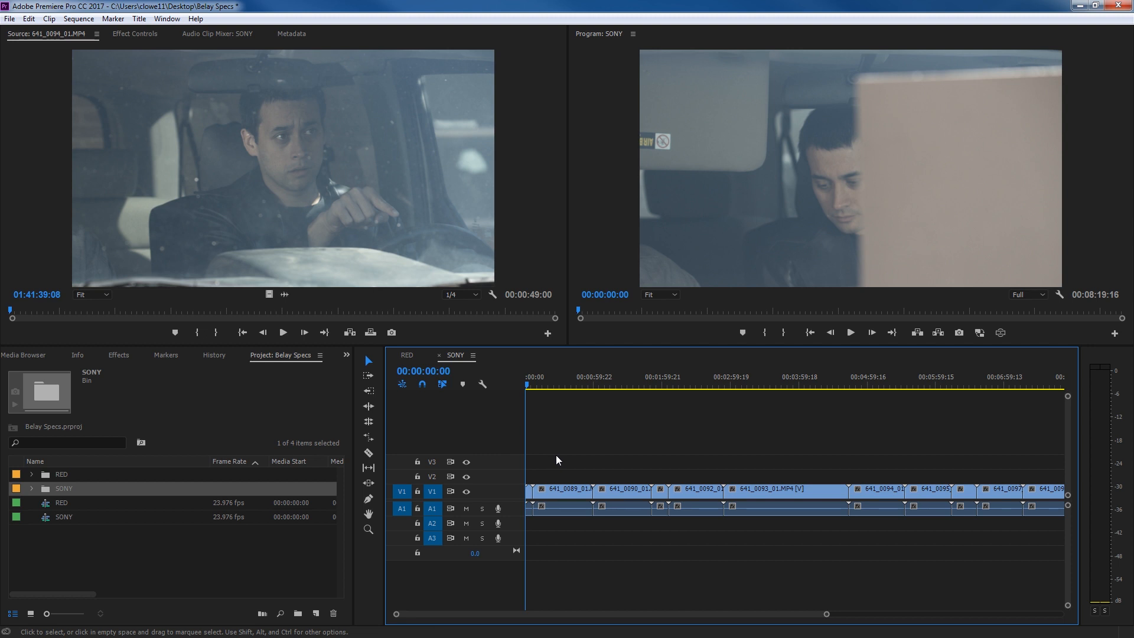
key("End")
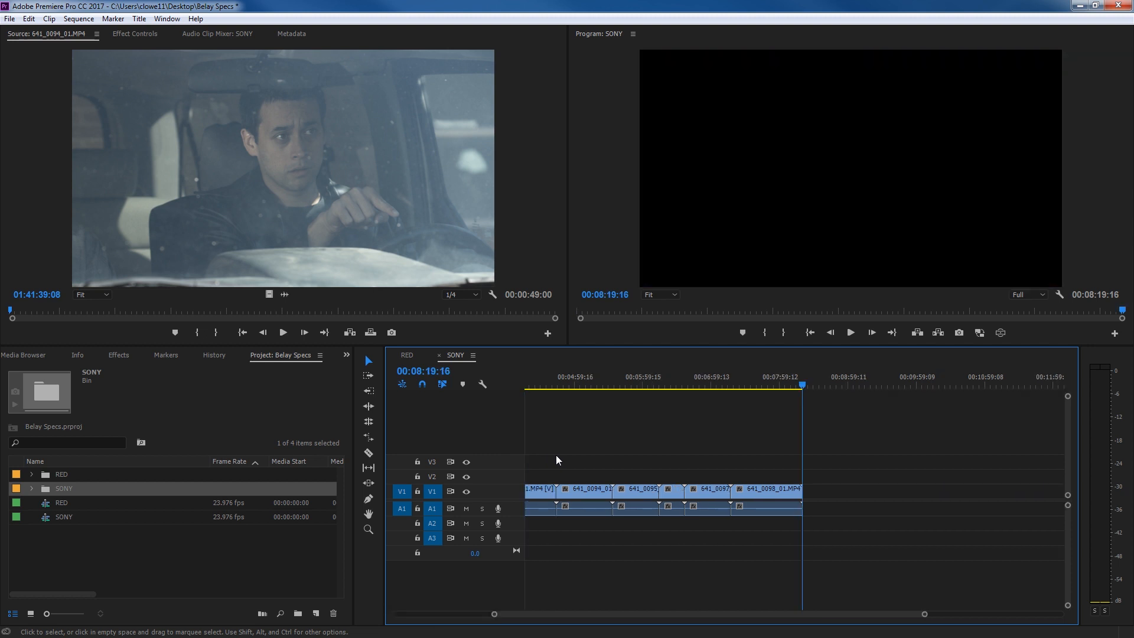
key("backslash")
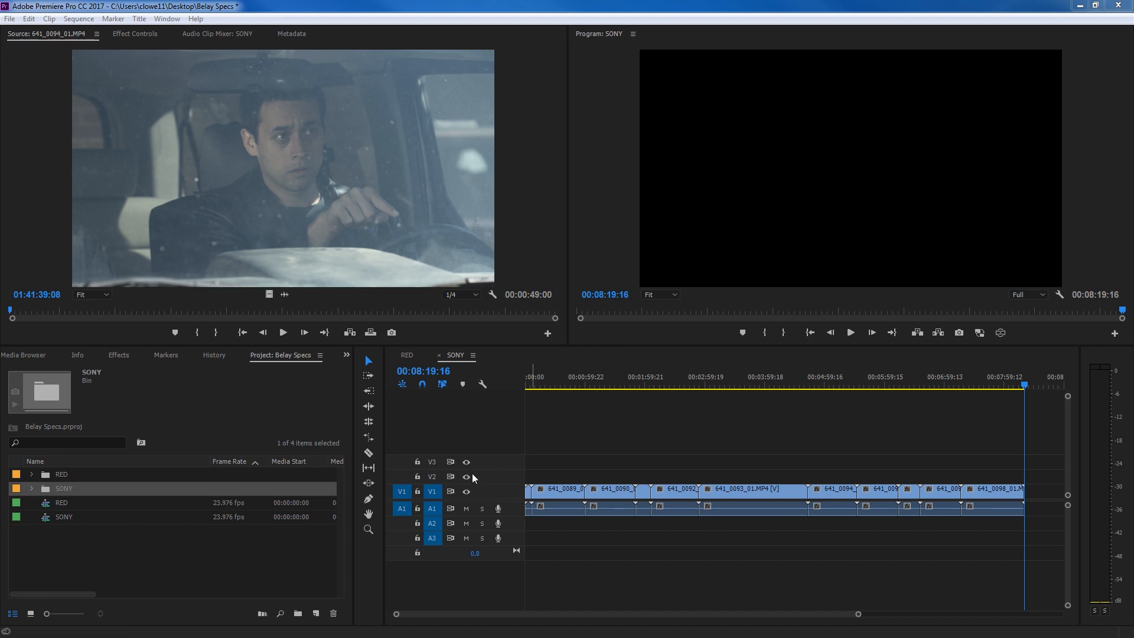
Add a fourth video track and a fourth audio track to the SONY sequence.
left_click(487, 465)
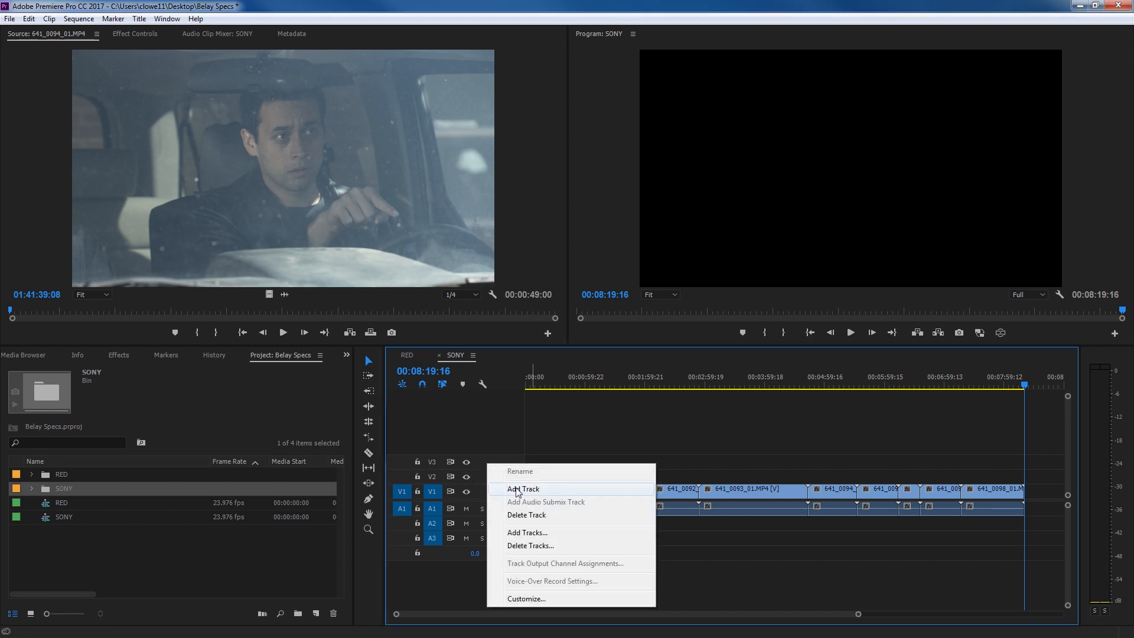
left_click(518, 490)
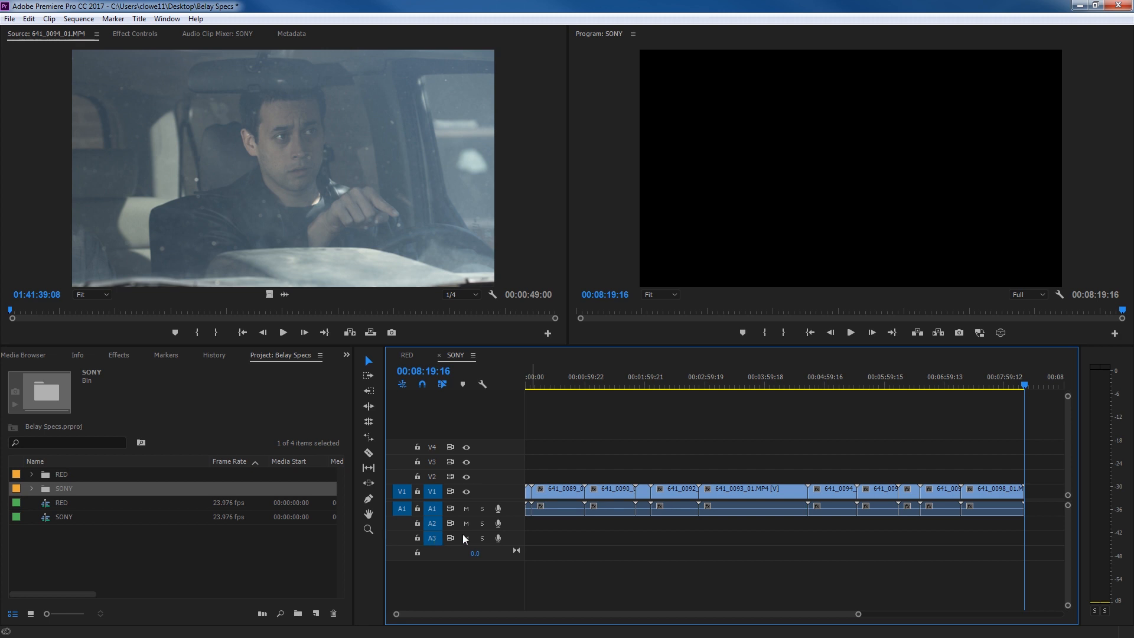
right_click(511, 537)
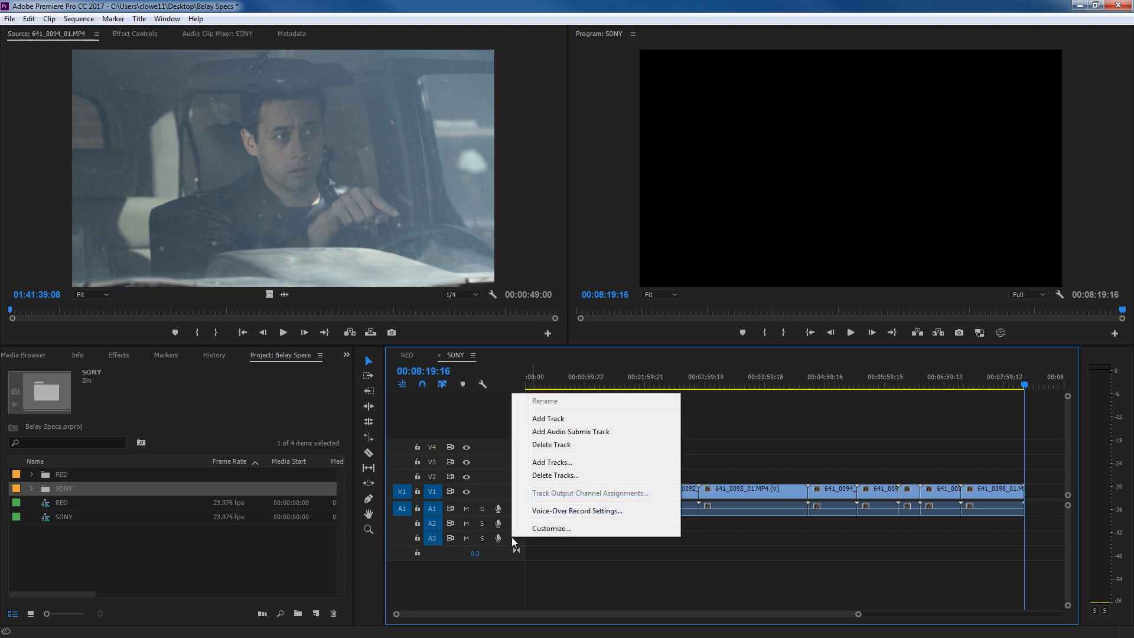
left_click(549, 417)
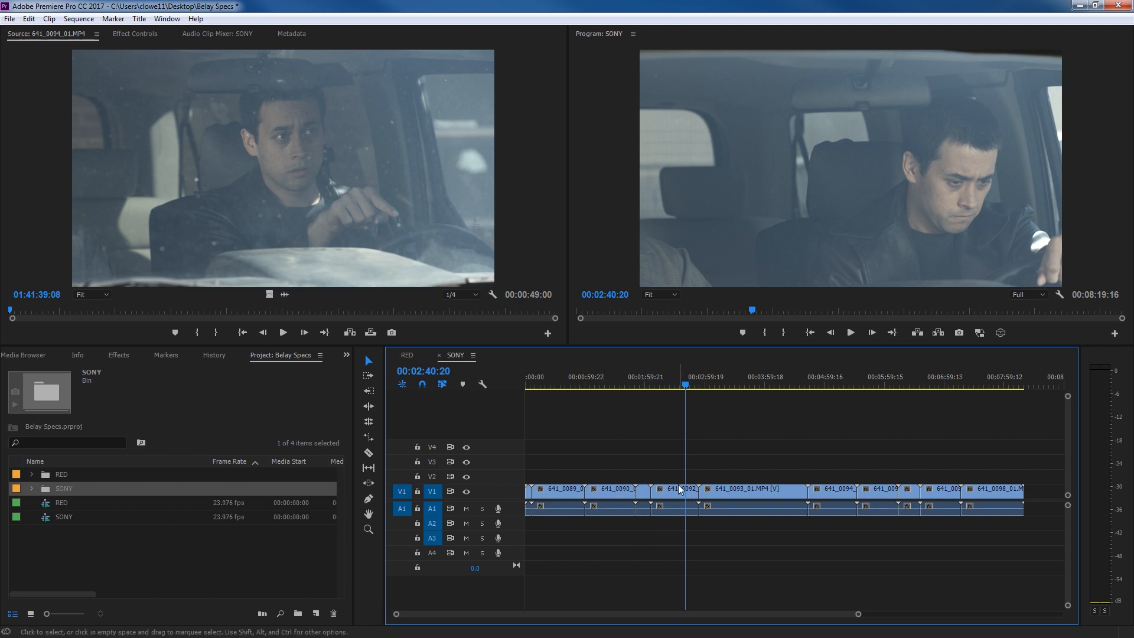
Expand the SONY bin, try placing clip 641_0093_01.MP4 over 641_0092_01.MP4 on V1, and undo the edit.
left_click(32, 489)
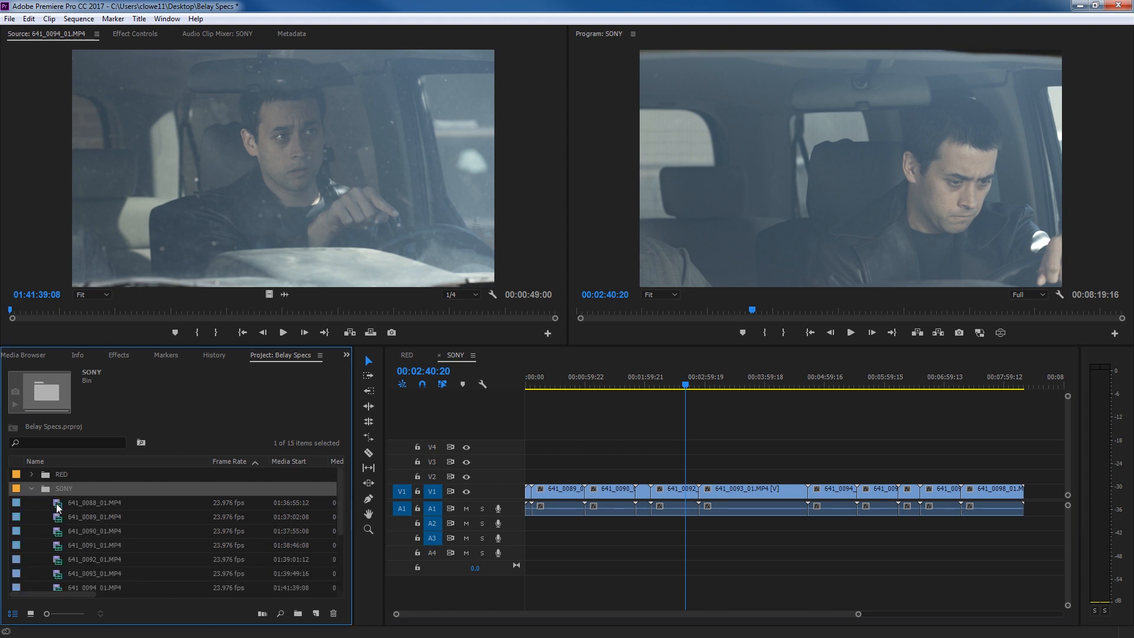
scroll(64, 566, "down", 1)
left_click_drag(63, 545, 683, 501)
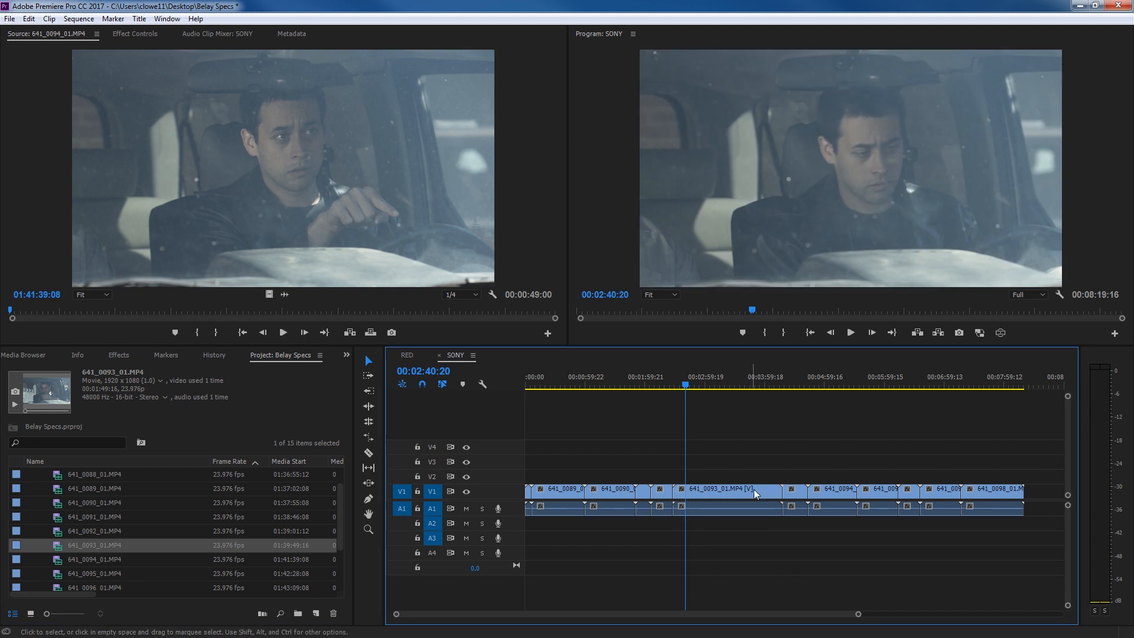
key("ctrl+z")
Place clip 641_0093_01.MP4 from the SONY bin on V2 and A2 at about 00:02:40:20, overlapping the end of 641_0092_01.MP4.
left_click(57, 549)
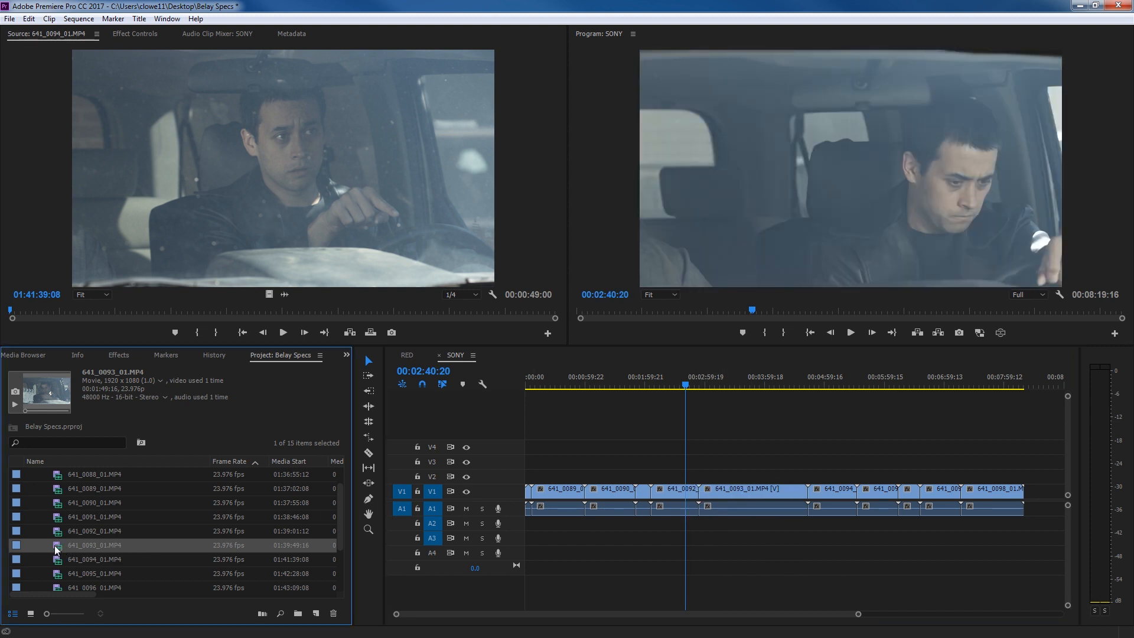
left_click_drag(57, 550, 676, 477)
left_click_drag(676, 477, 708, 477)
Play the SONY sequence from 00:02:37:08 across the start of the overlapping V2 clip.
mouse_move(685, 384)
left_mouse_down()
mouse_move(668, 385)
mouse_move(679, 384)
left_mouse_up()
key("equal")
key("equal")
key("equal")
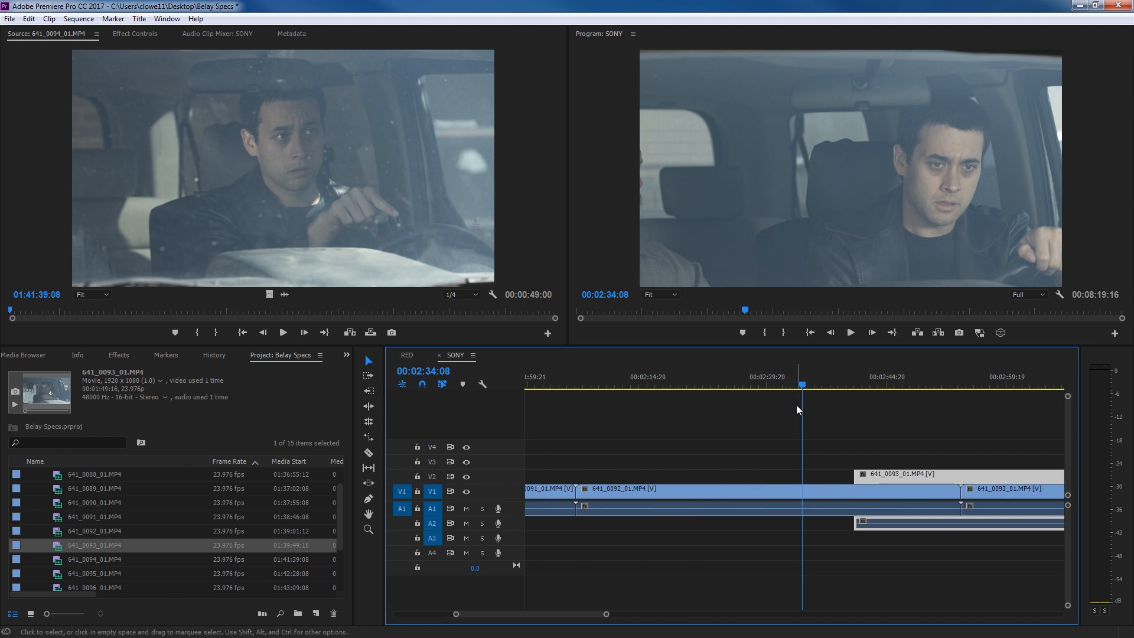
left_click_drag(803, 384, 826, 384)
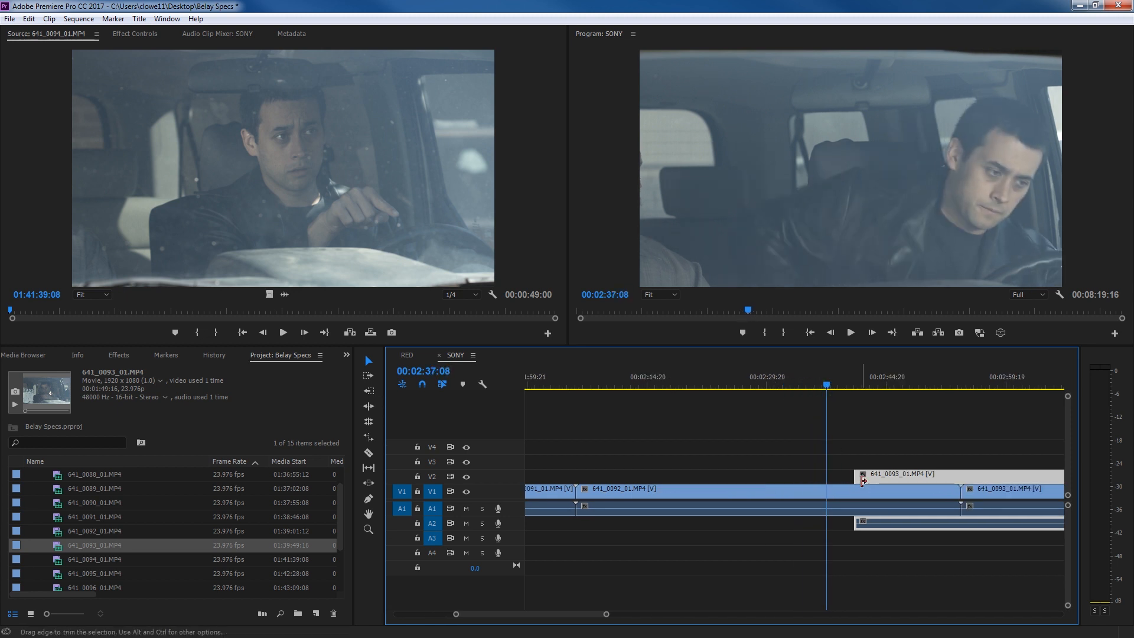
key("space")
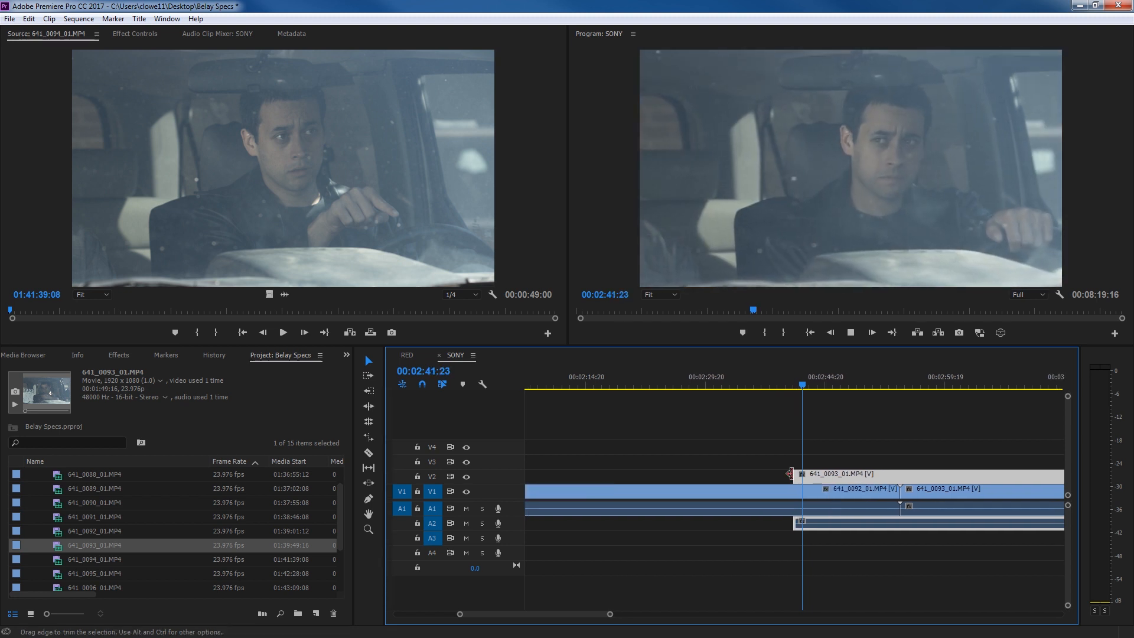
Scrub the SONY sequence to near the end of the V2 clip and play across its end to 00:03:48:10.
key("space")
key("minus")
key("minus")
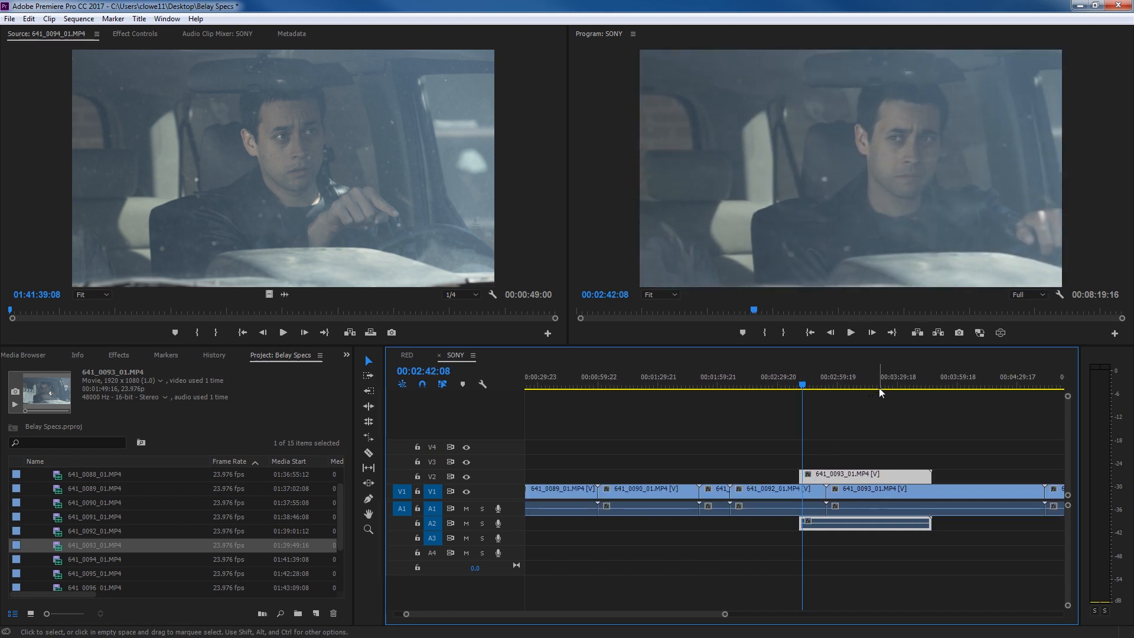
left_click_drag(878, 388, 929, 388)
key("space")
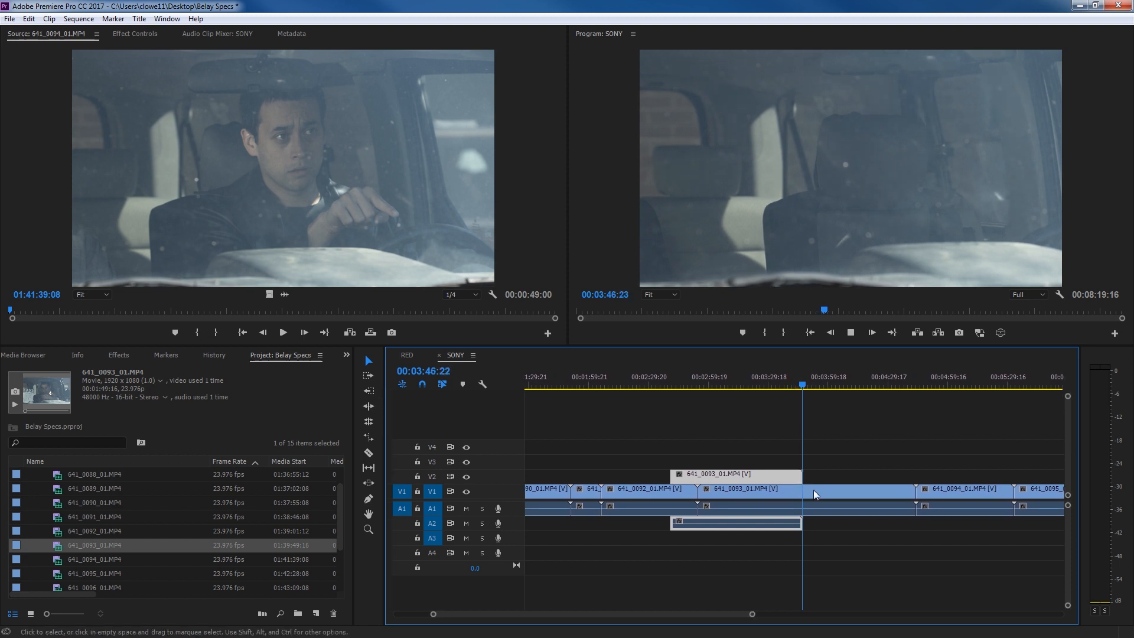
key("space")
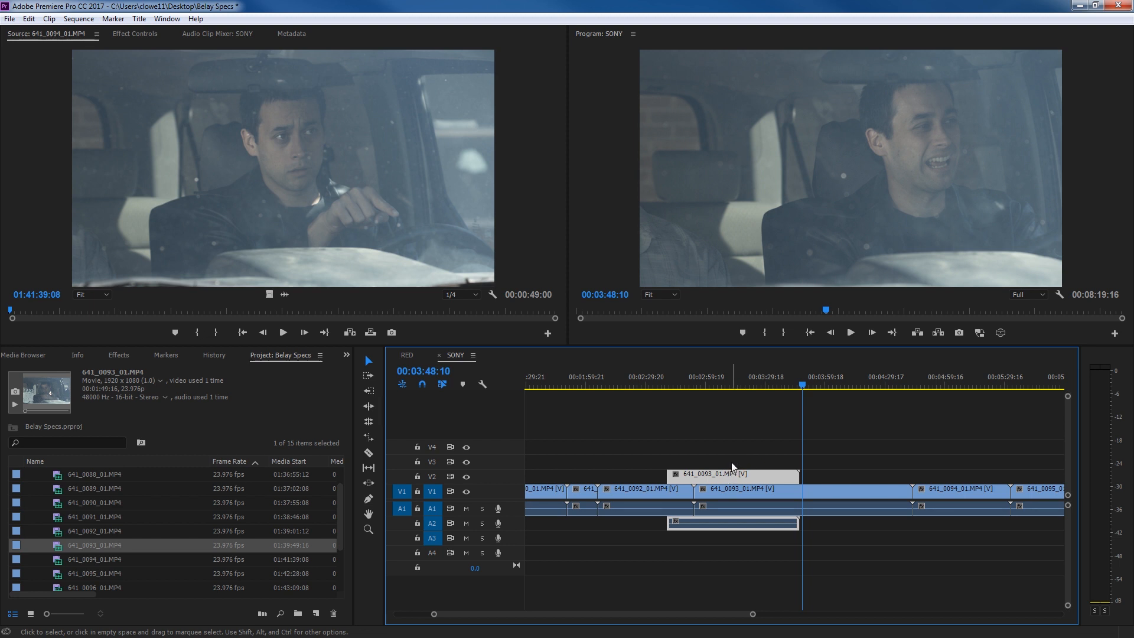
Place the playhead at 00:03:07:11 and delete the selected clip 641_0093_01.MP4 from V2 and A2.
left_click(721, 387)
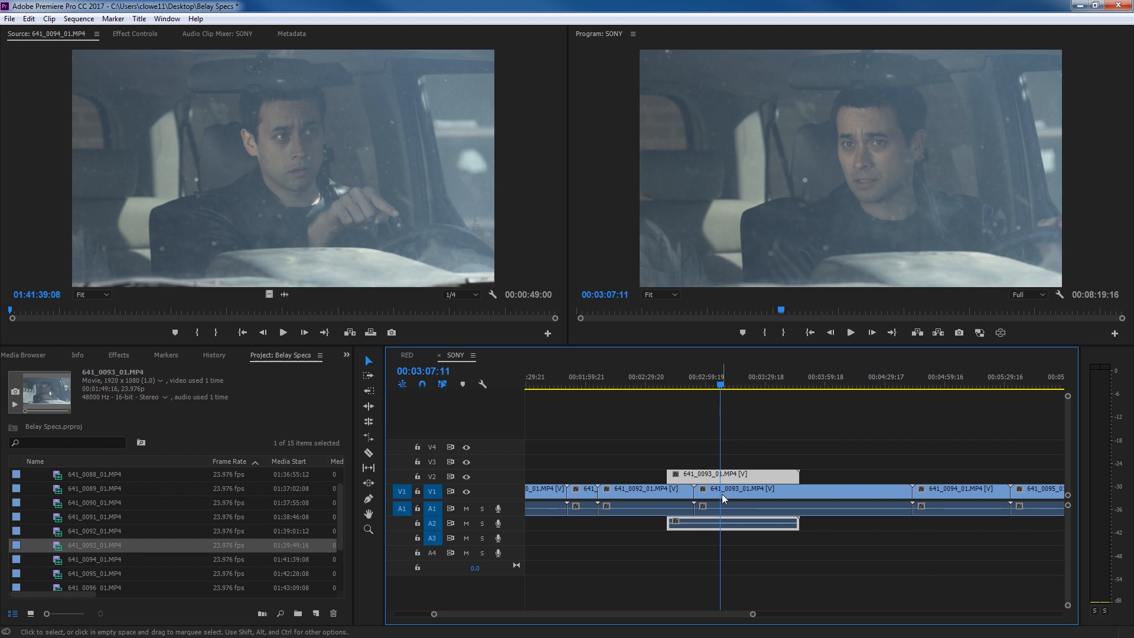
key("Delete")
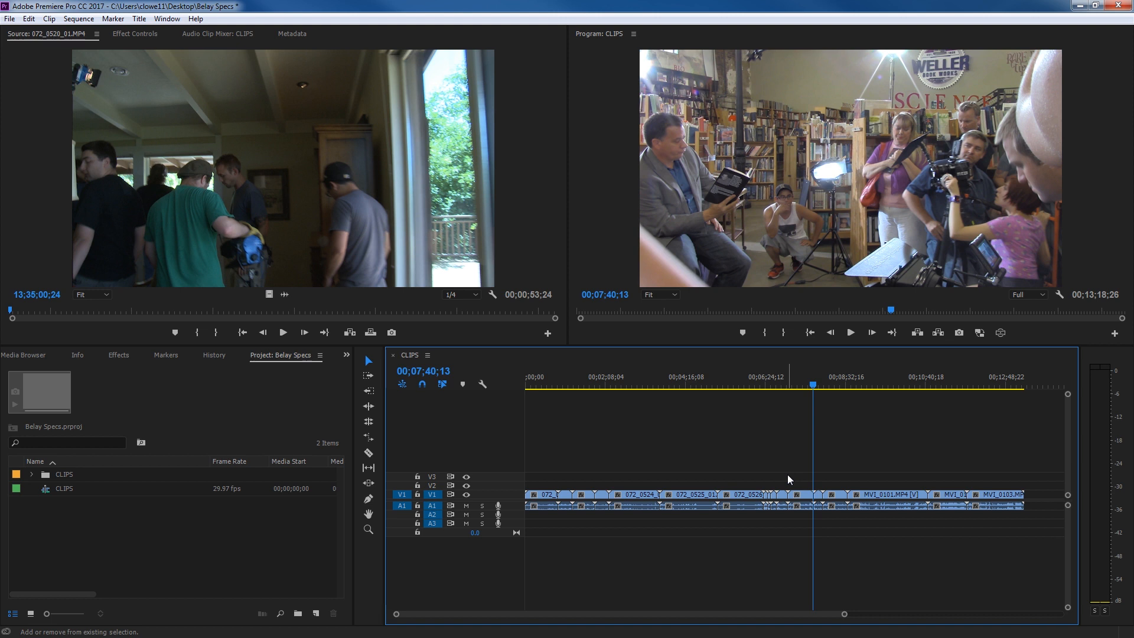
Expand all tracks of the CLIPS sequence, minimize them, and expand them again to show thumbnails and waveforms.
key("shift+equal")
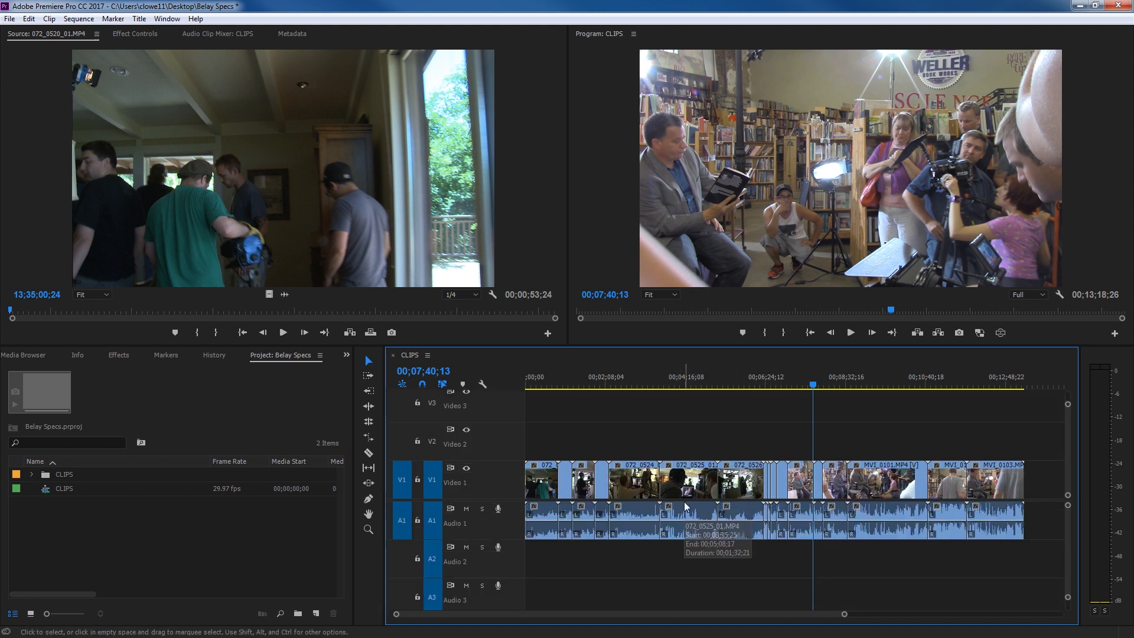
key("shift+minus")
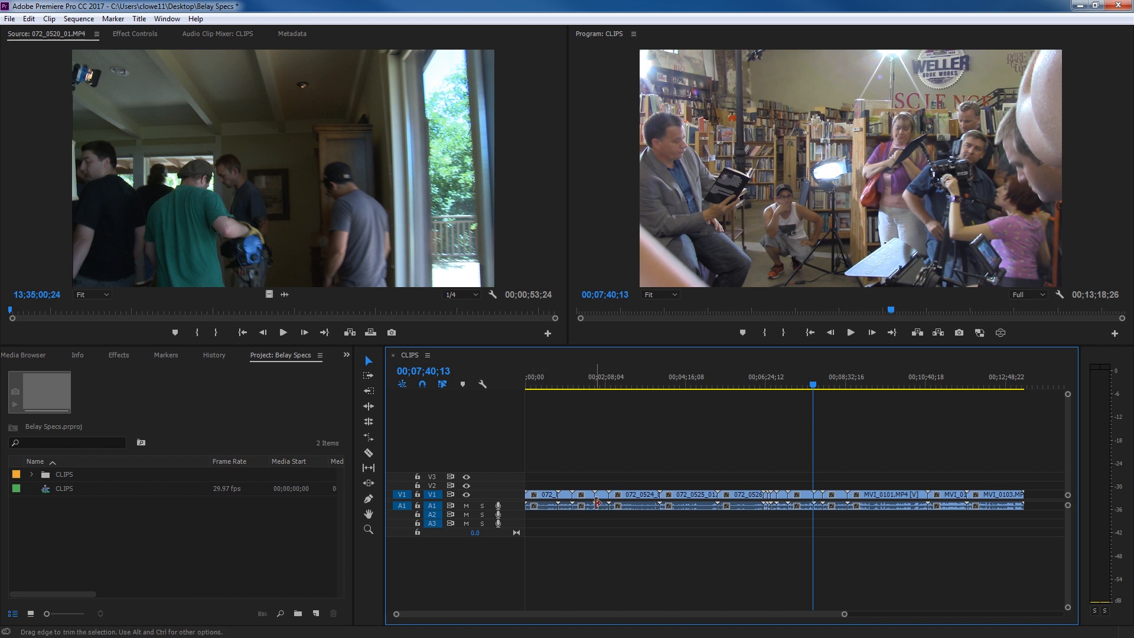
key("shift+equal")
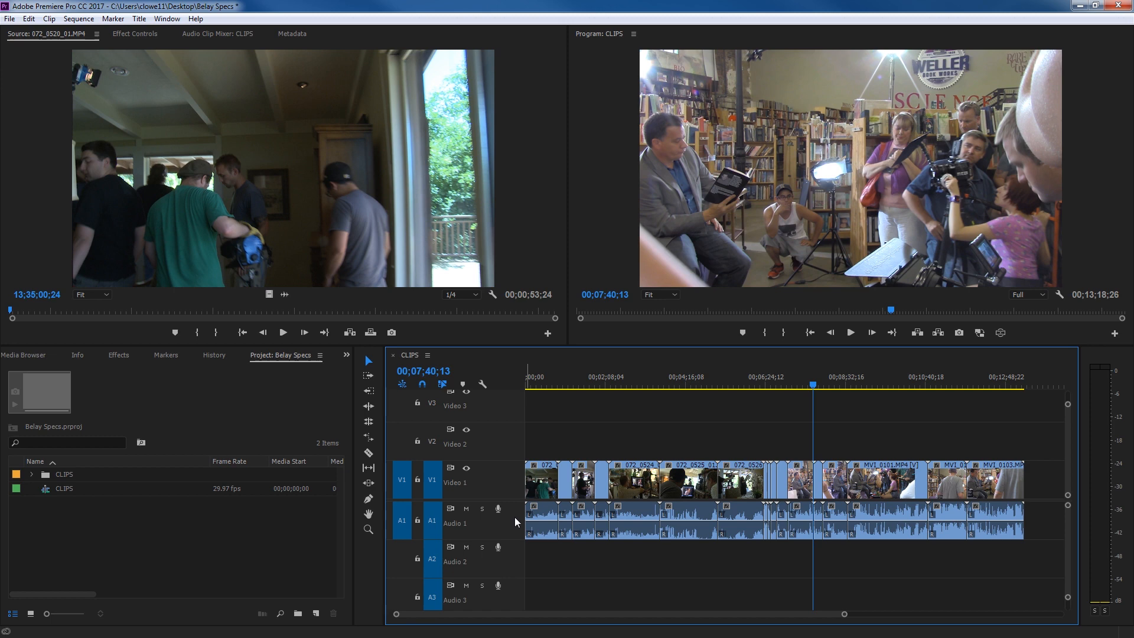
Adjust the height of the Video 1 track, leaving it taller, and increase the height of the Audio 1 track.
scroll(510, 488, "up", 4)
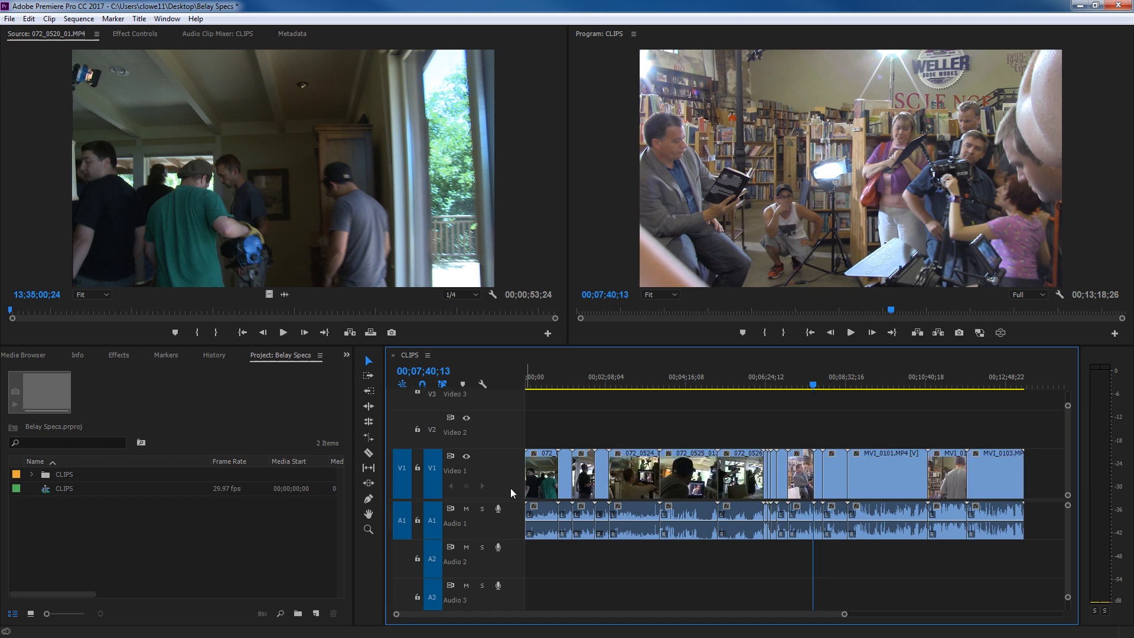
scroll(510, 488, "down", 3)
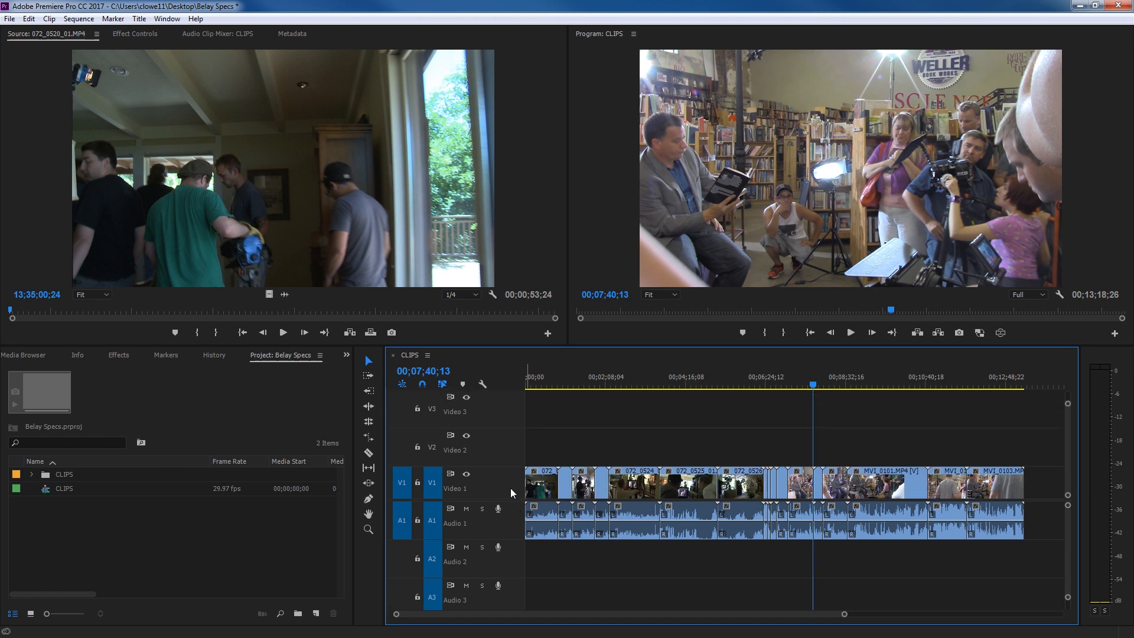
scroll(510, 488, "up", 4)
scroll(510, 488, "up", 1)
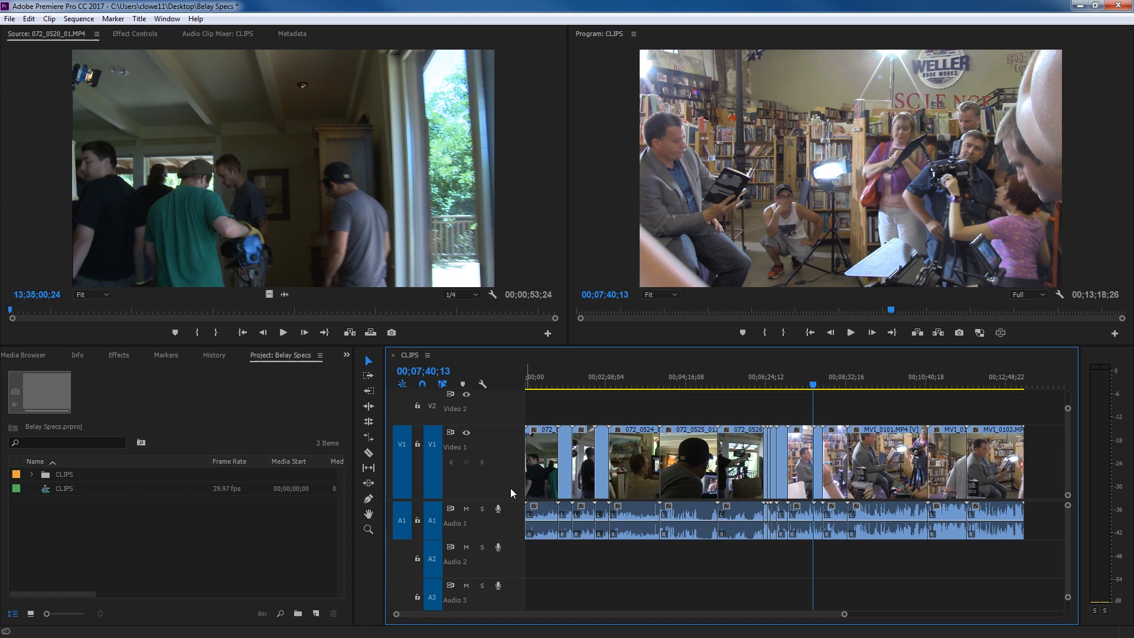
scroll(512, 516, "up", 3)
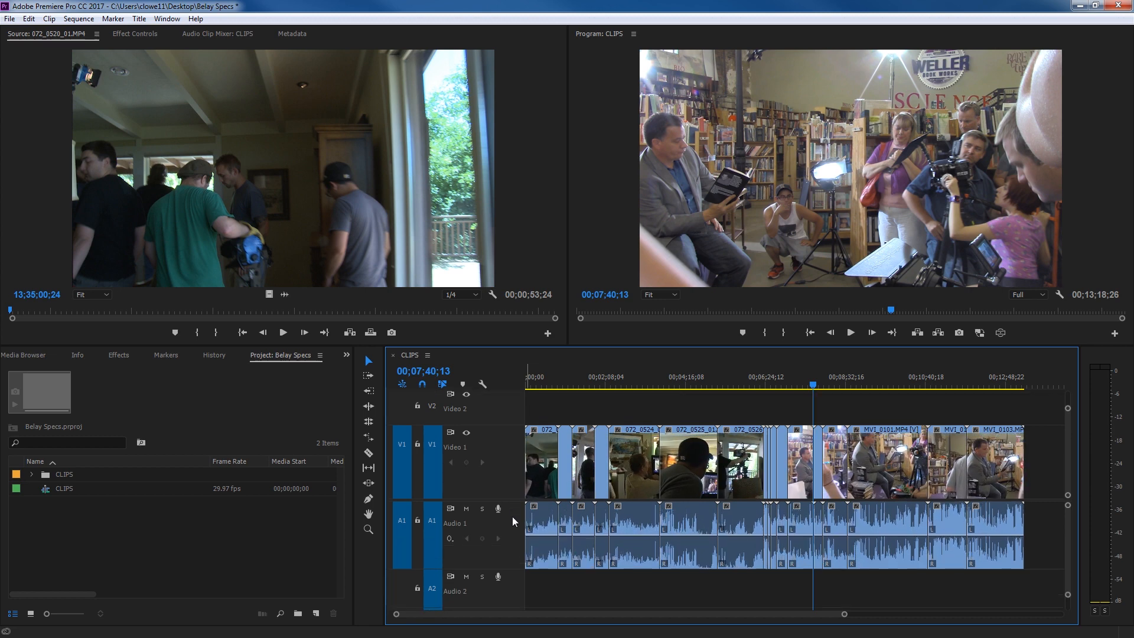
Shrink the Audio 1 and Video 1 tracks individually to their minimum height.
scroll(513, 516, "up", 1)
scroll(512, 516, "down", 3)
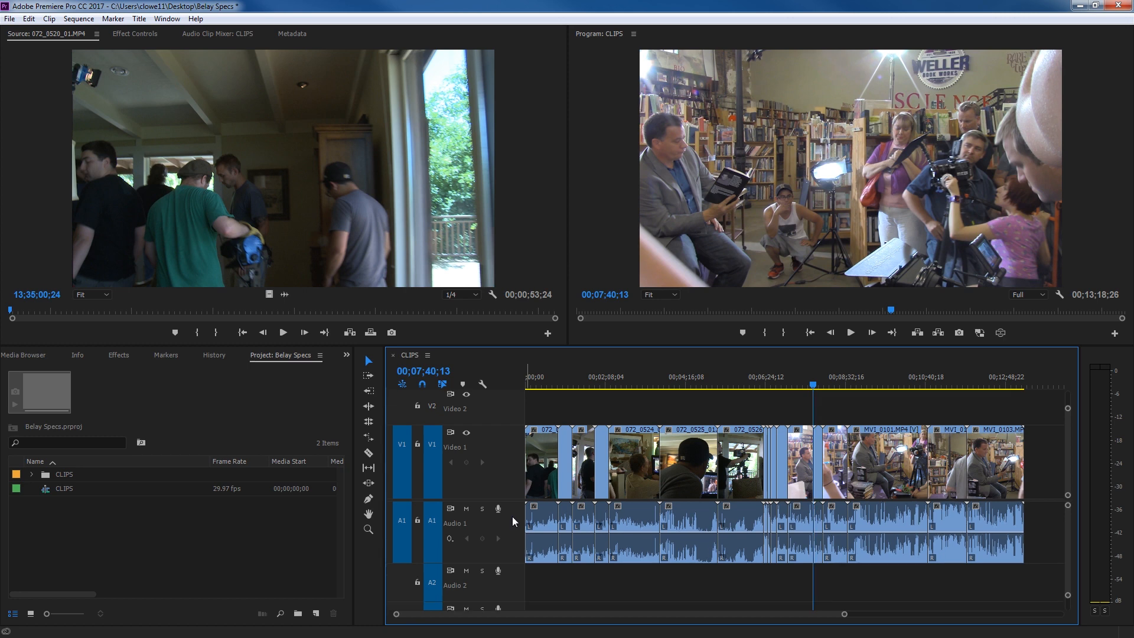
scroll(511, 515, "down", 4)
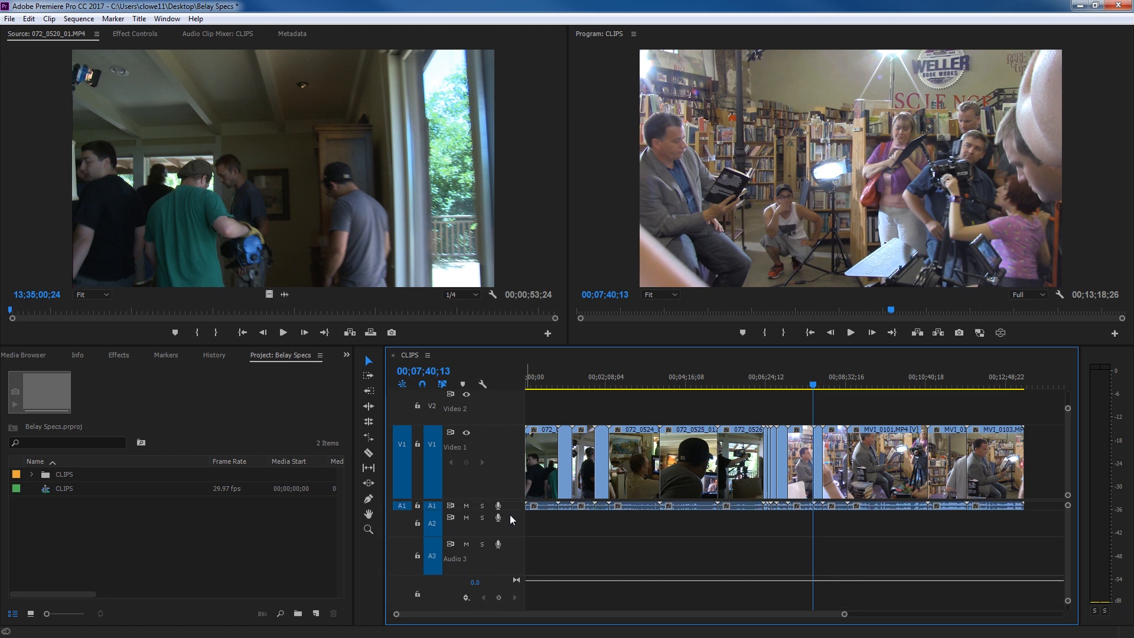
scroll(551, 453, "down", 3)
Toggle all CLIPS tracks between minimized and expanded height, finishing with every track expanded.
key("shift")
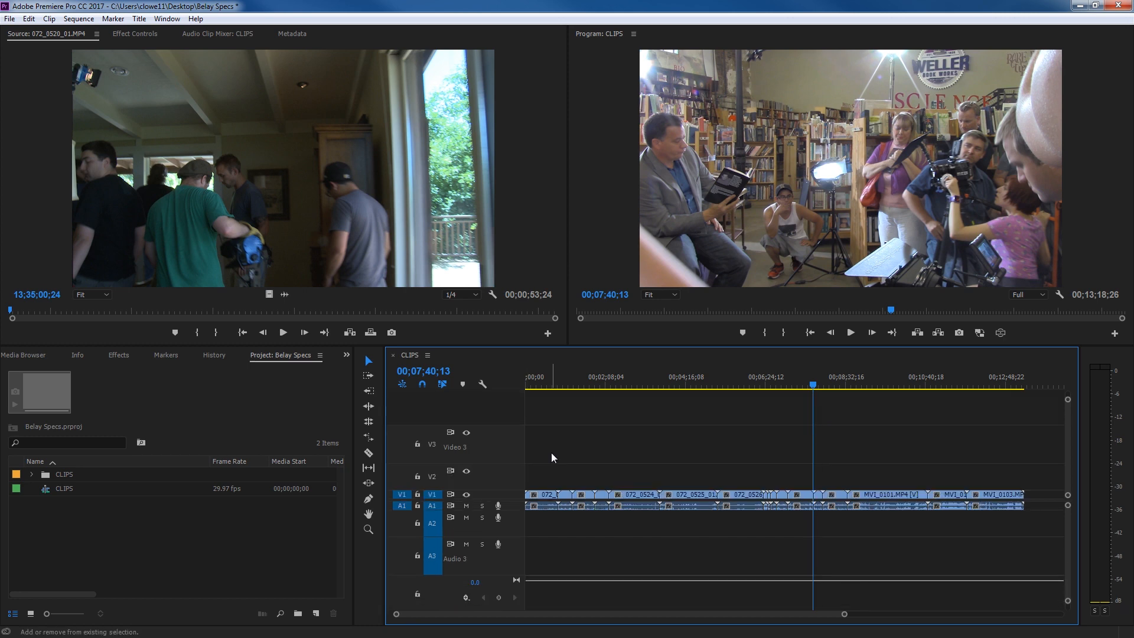
scroll(551, 452, "up", 3)
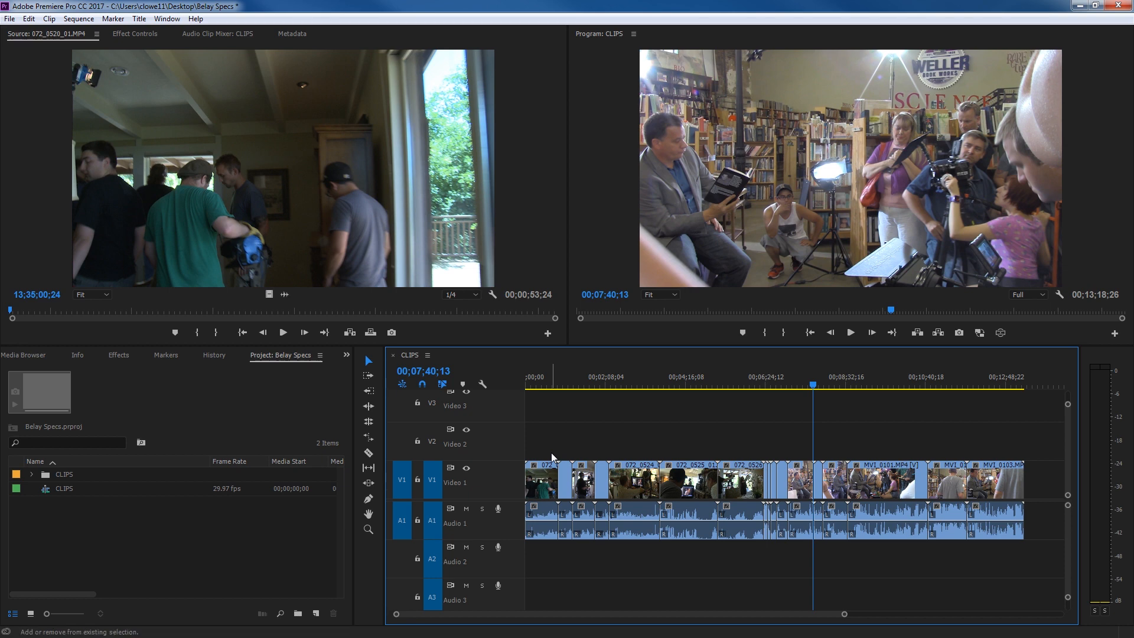
scroll(551, 453, "down", 3)
key("shift")
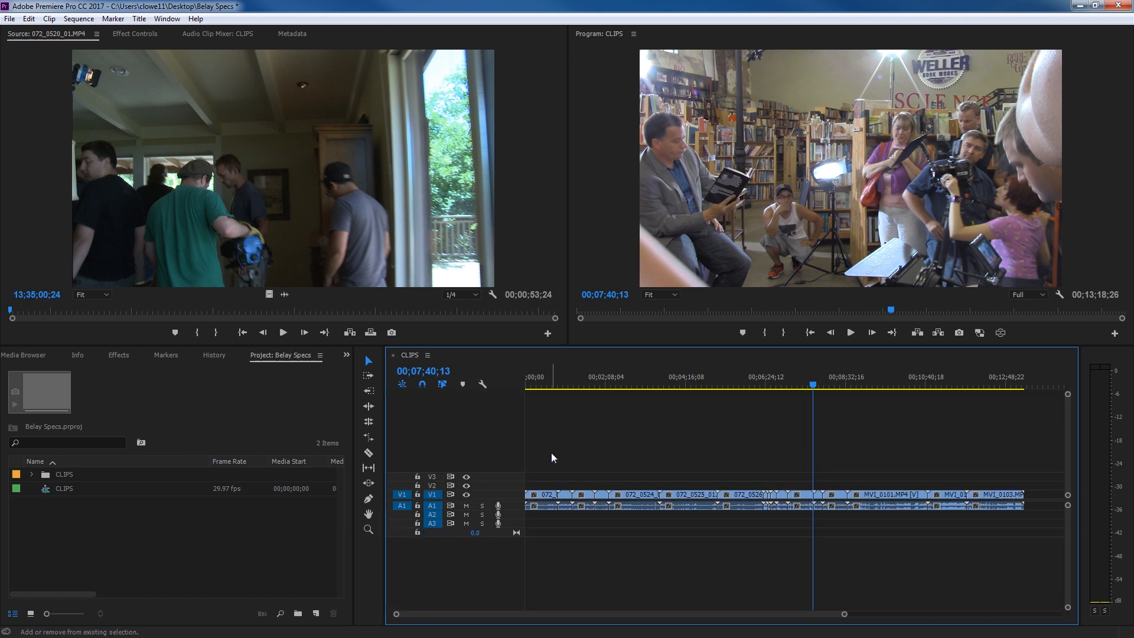
scroll(551, 452, "up", 3)
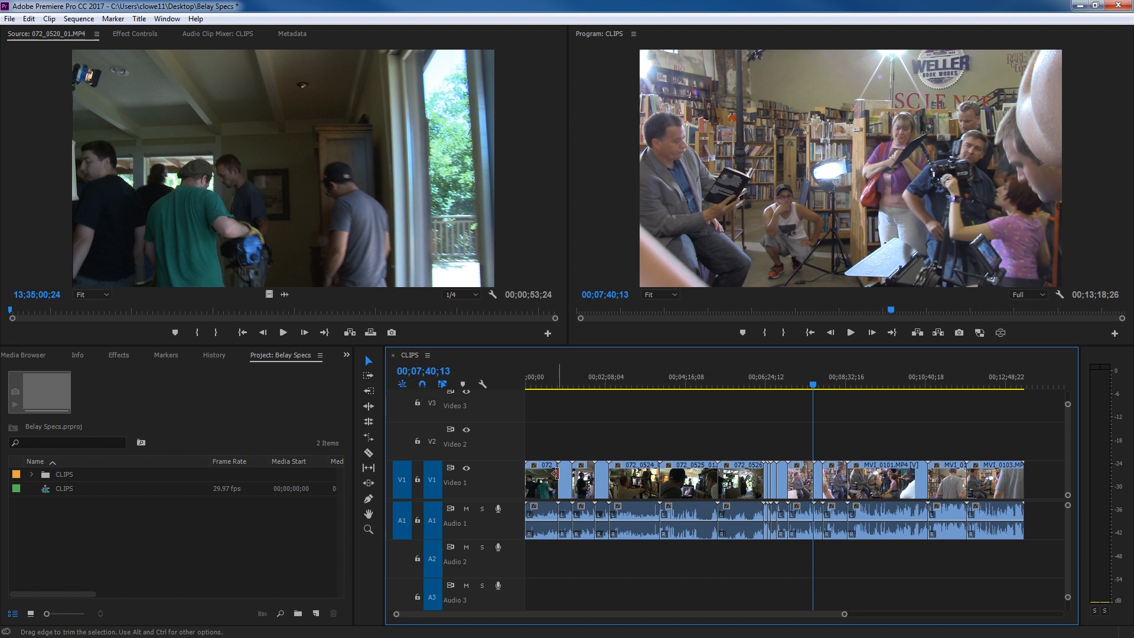
Increase the height of all video tracks together while keeping the audio track heights as they are.
key("ctrl")
scroll(558, 475, "up", 5)
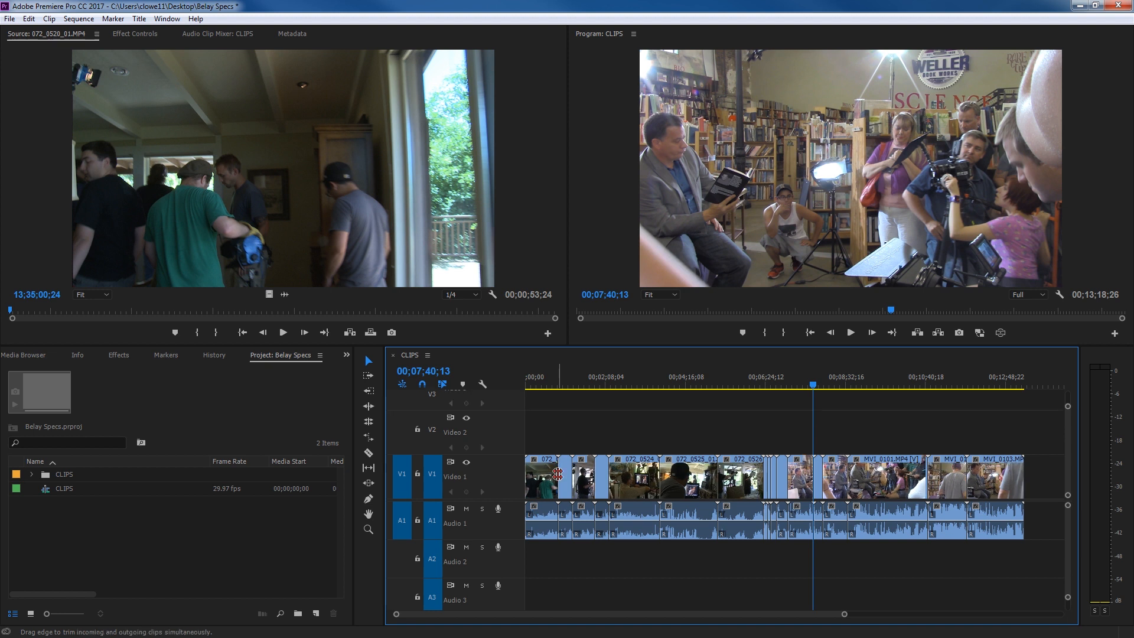
scroll(558, 475, "down", 4)
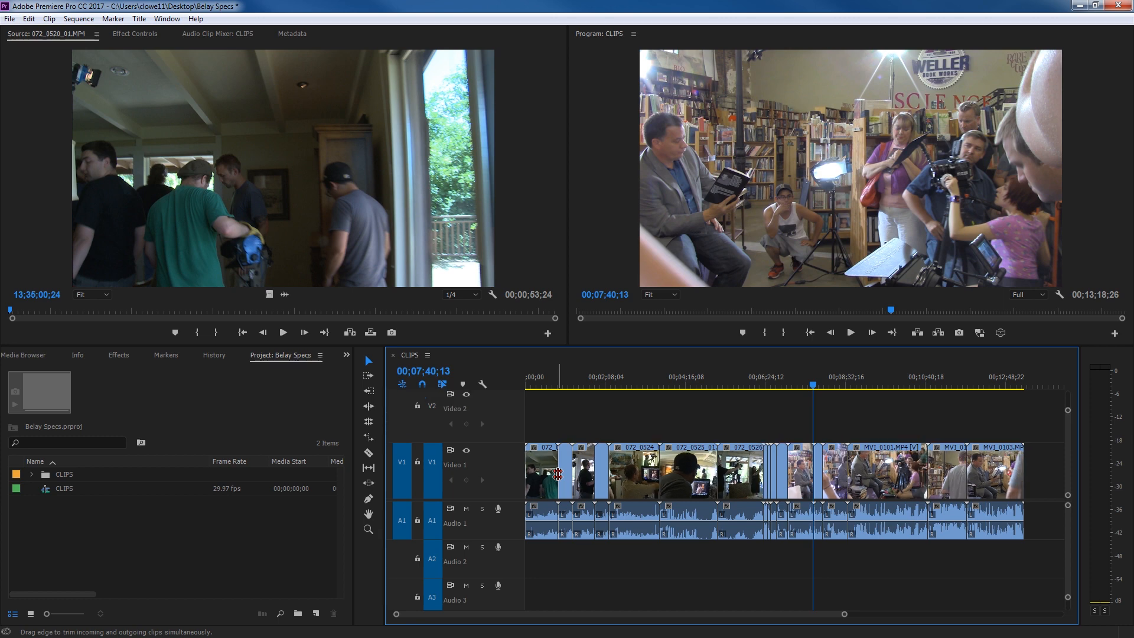
scroll(557, 475, "up", 2)
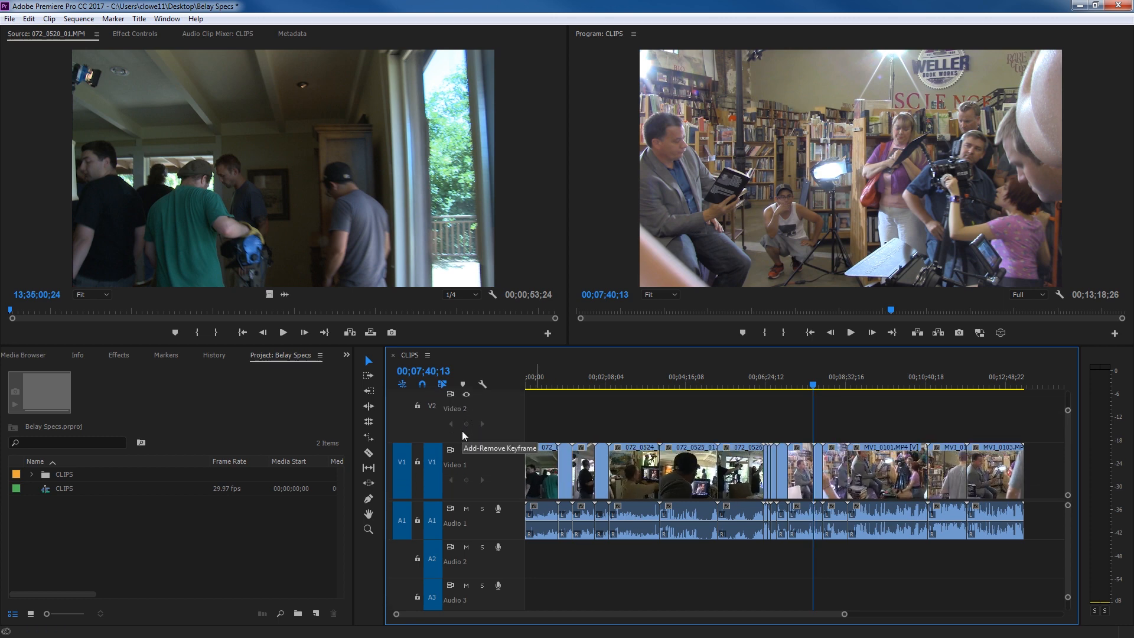
Increase and decrease the height of all audio tracks together without changing the video tracks.
key("alt+=")
key("alt+=")
key("alt+=")
key("alt+=")
key("alt+=")
key("alt+=")
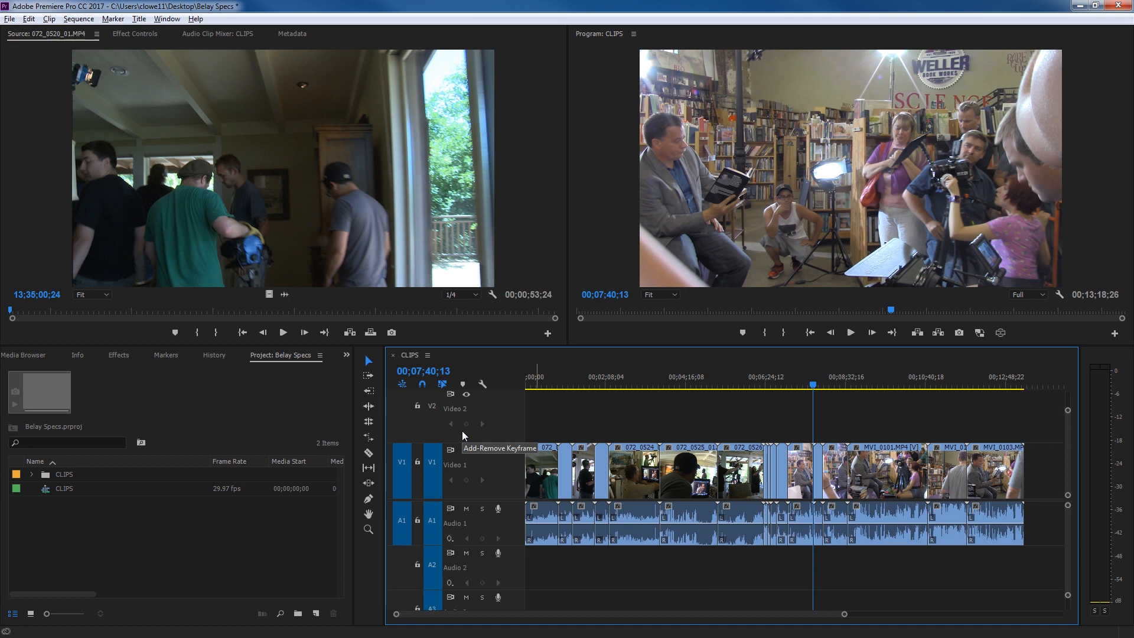
key("alt+minus")
key("alt+minus")
key("alt+minus")
key("alt+minus")
key("alt+minus")
Readjust the track heights up and down, finishing with all video and audio tracks at the standard expanded height.
scroll(502, 464, "up", 3)
scroll(509, 467, "down", 4)
scroll(518, 525, "up", 3)
scroll(520, 524, "down", 2)
scroll(520, 525, "down", 5)
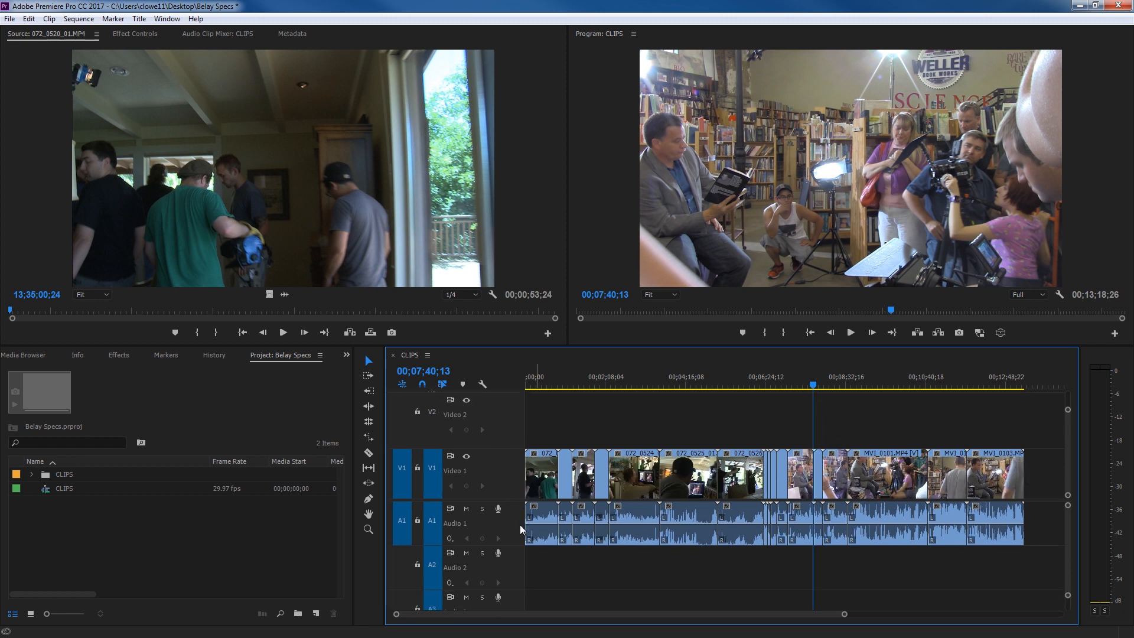
scroll(520, 525, "up", 6)
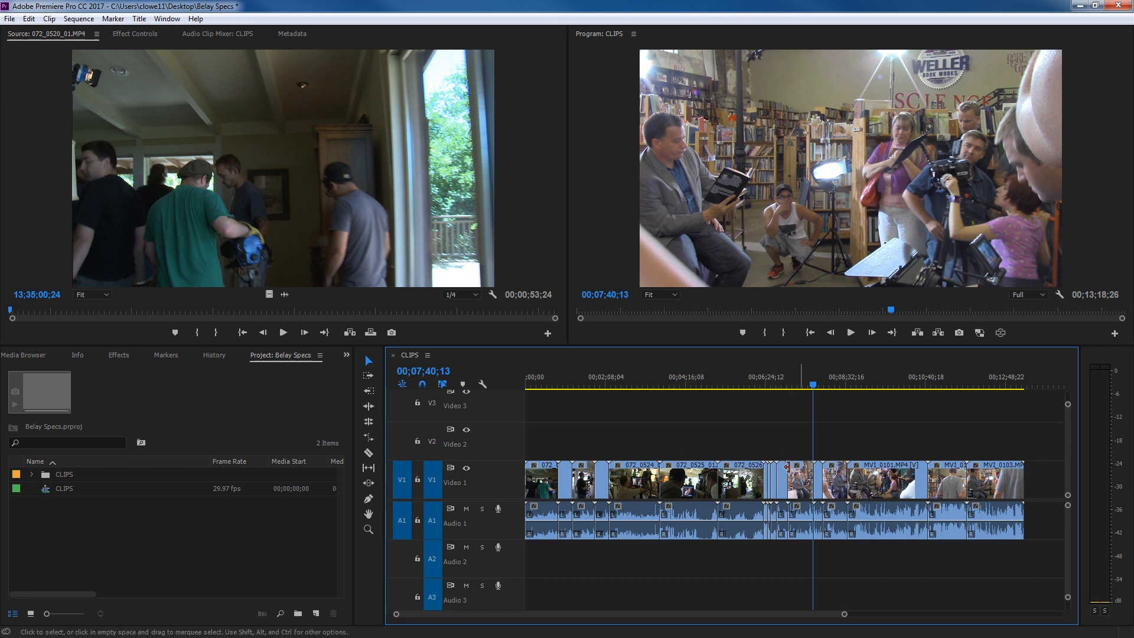
Jump the playhead back through the edit points to 00;06;22;14, and forward one edit to 00;06;29;14.
key("Up")
key("Up")
key("Up")
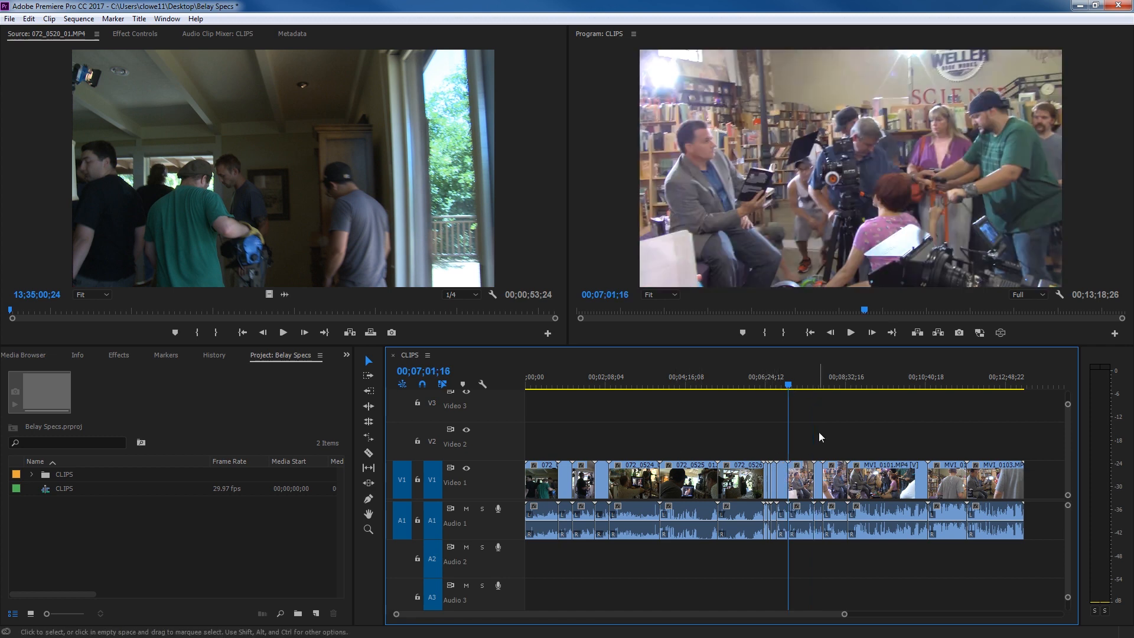
key("Up")
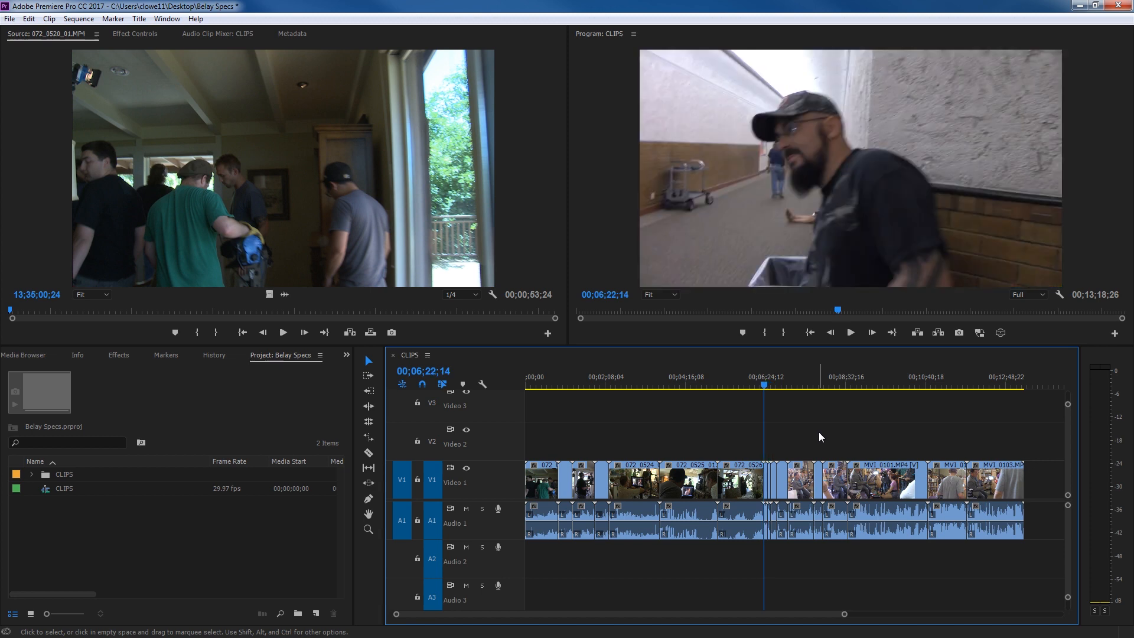
key("Down")
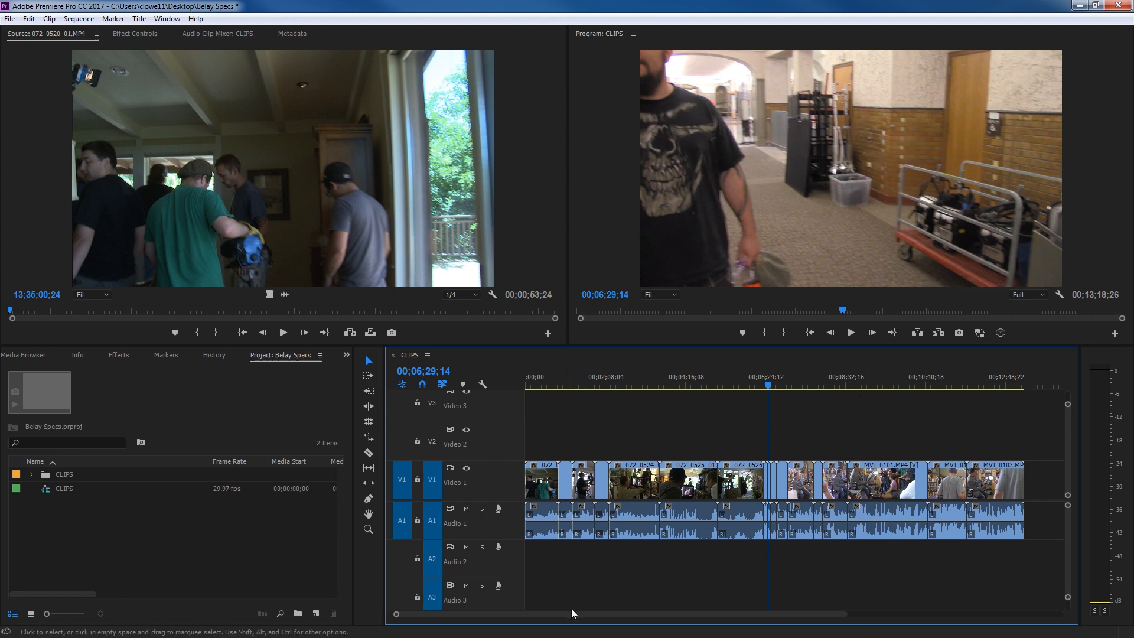
Zoom the timeline in on the clips around MVI_0095.MP4, and zoom back out beyond the end of the sequence.
left_click_drag(845, 617, 756, 615)
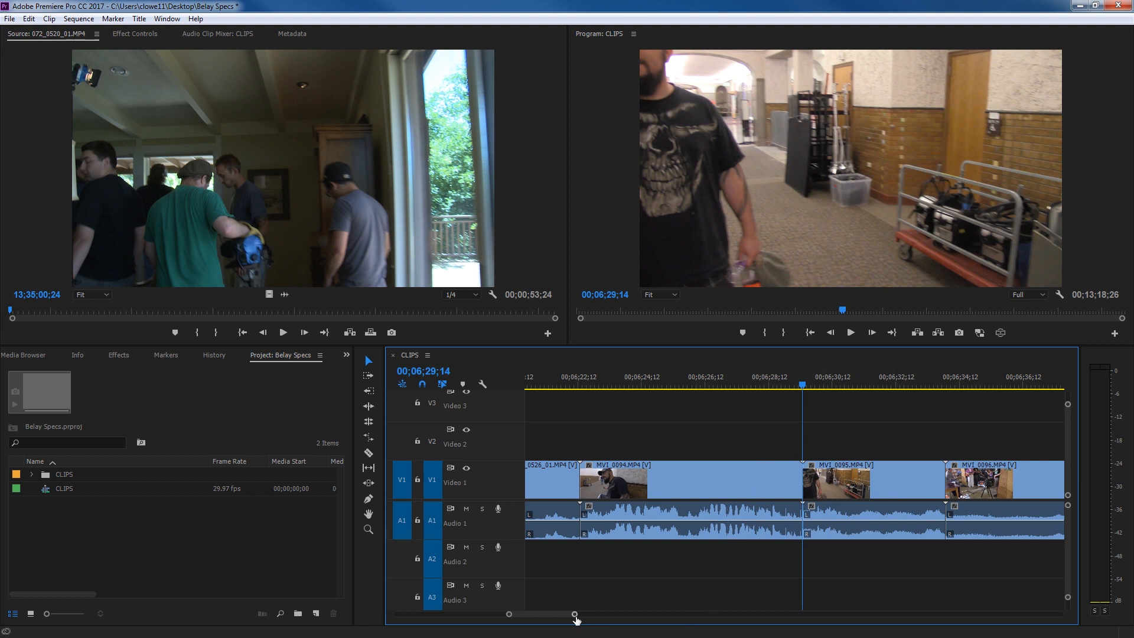
mouse_move(574, 615)
left_mouse_down()
mouse_move(888, 636)
mouse_move(682, 635)
left_mouse_up()
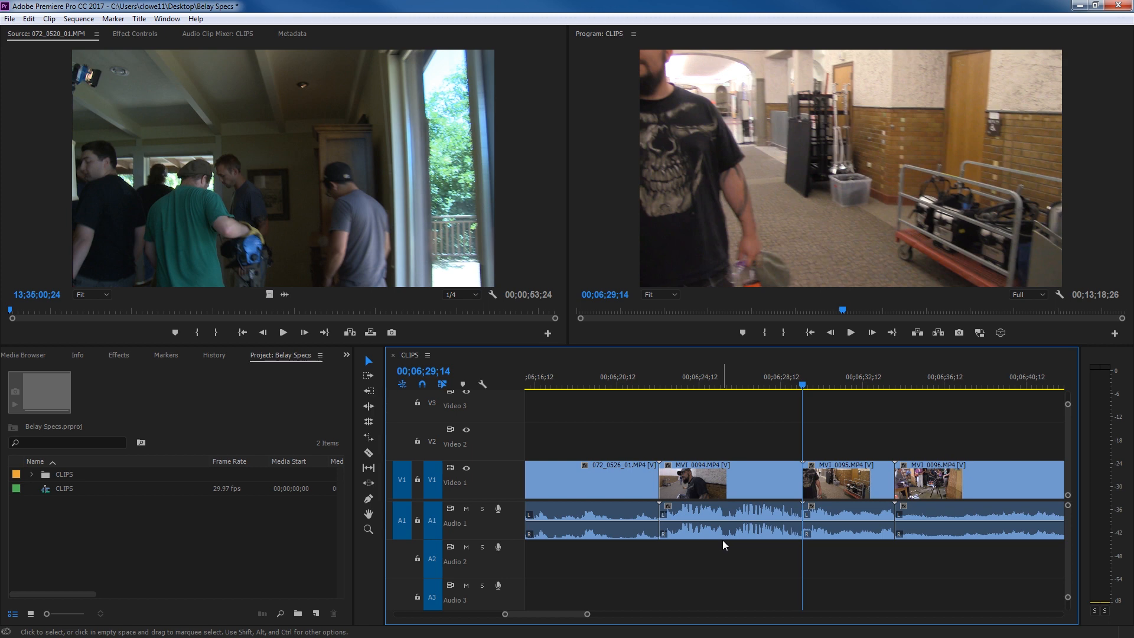
key("minus")
key("minus")
key("minus")
key("minus")
key("minus")
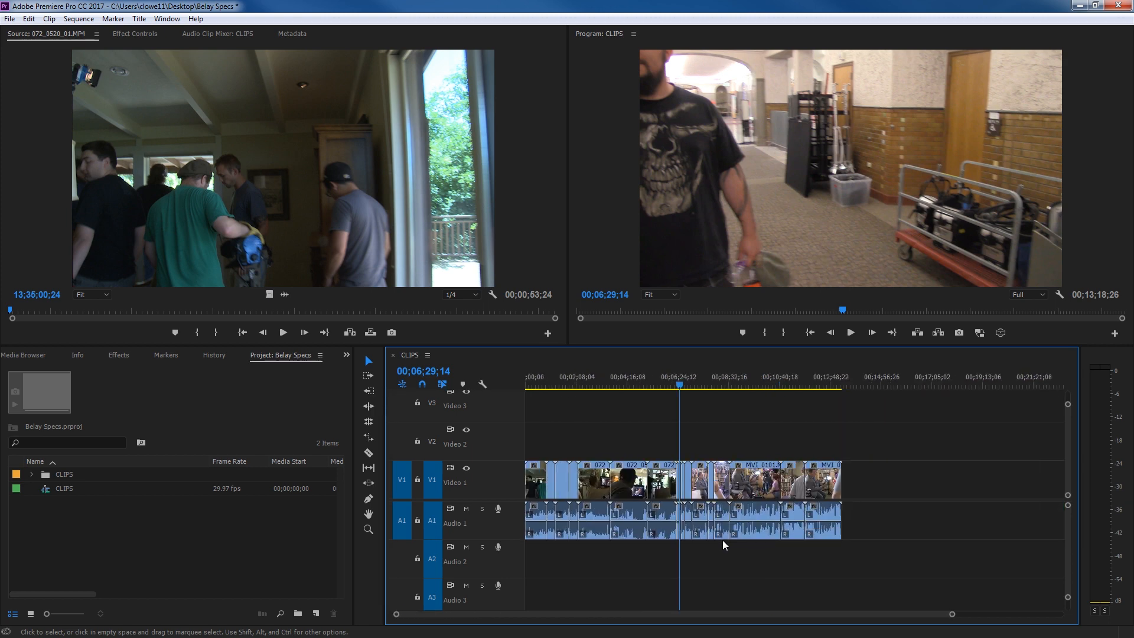
Zoom the timeline in and out around the playhead at 00;06;29;14, finishing close on MVI_0094.MP4 and MVI_0095.MP4.
key("equal")
key("equal")
key("equal")
key("equal")
key("equal")
key("minus")
key("minus")
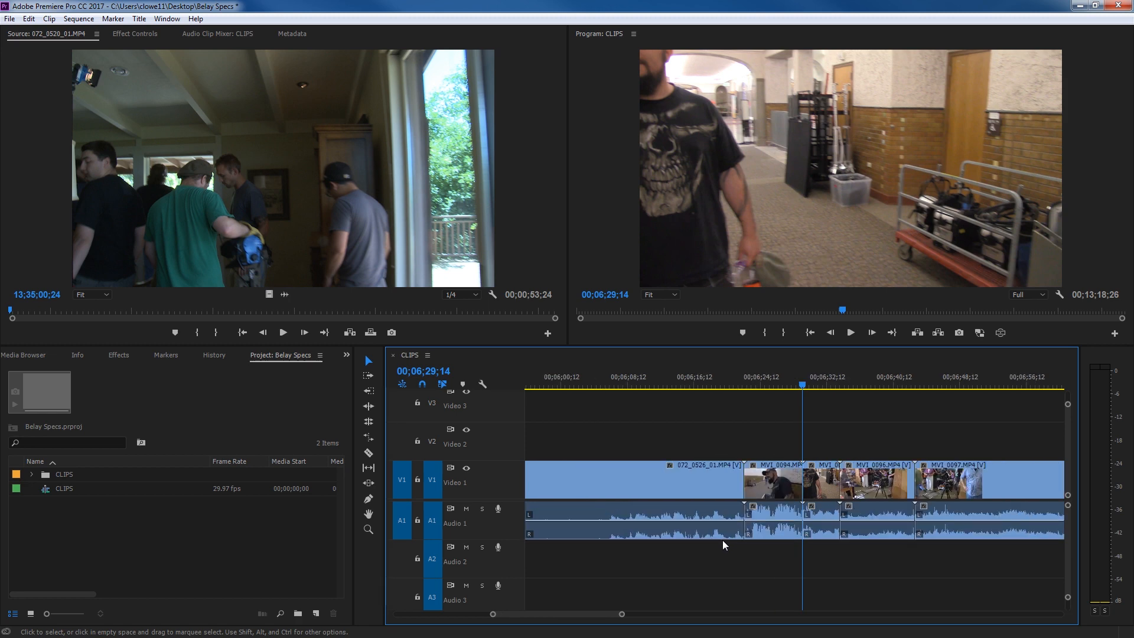
key("equal")
key("equal")
key("minus")
key("minus")
key("equal")
key("equal")
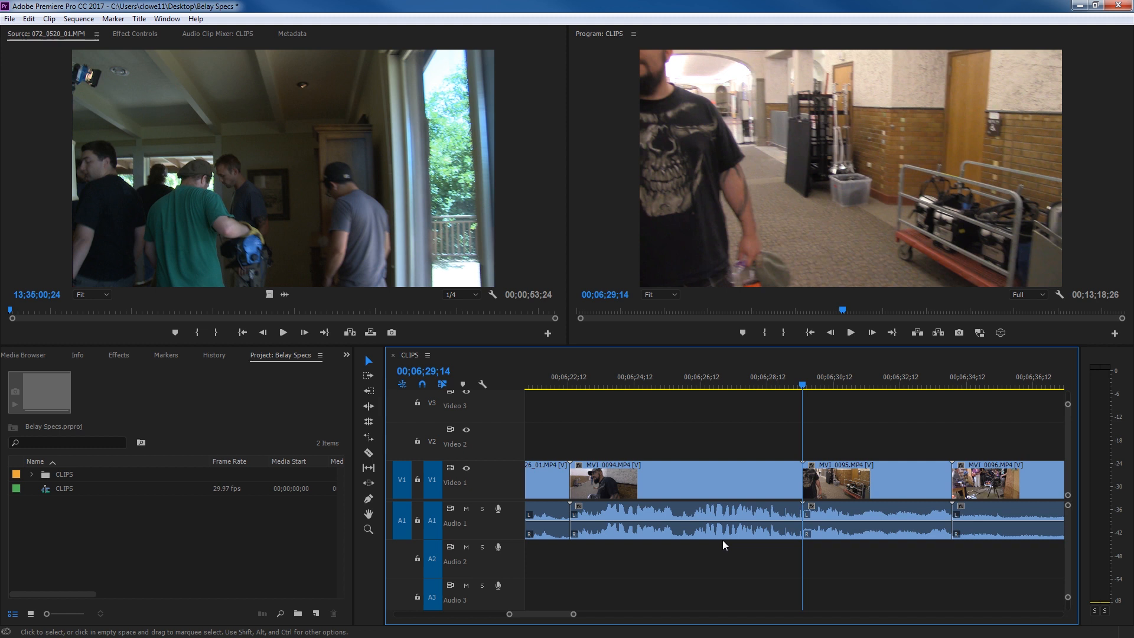
Fit the entire CLIPS sequence in the timeline, toggle to a closer zoom, and return to the full view.
key("backslash")
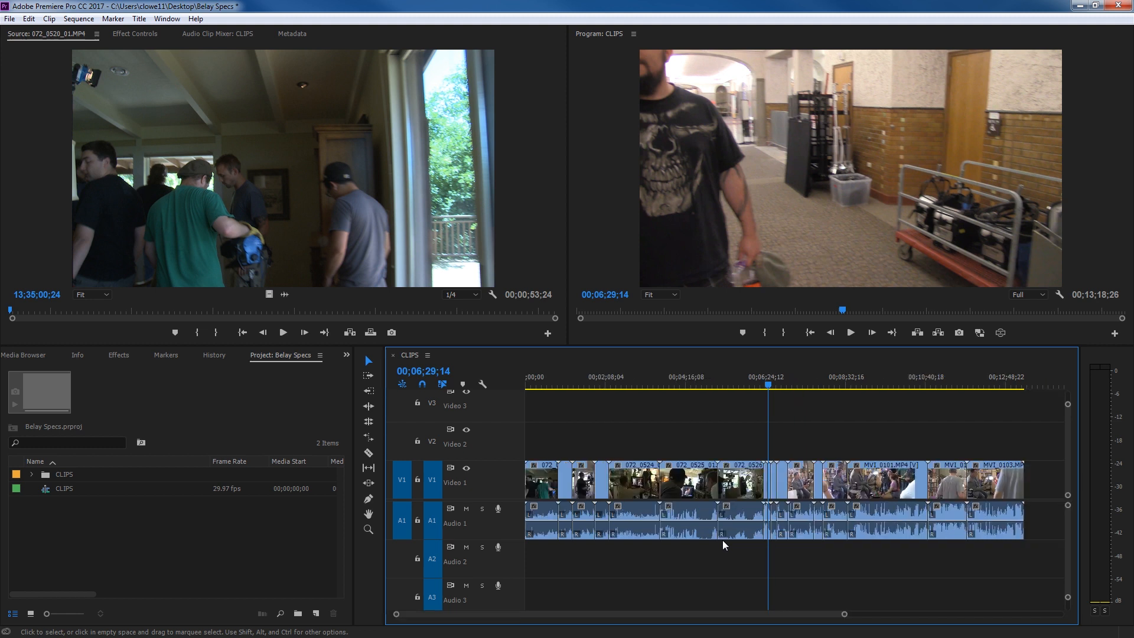
key("backslash")
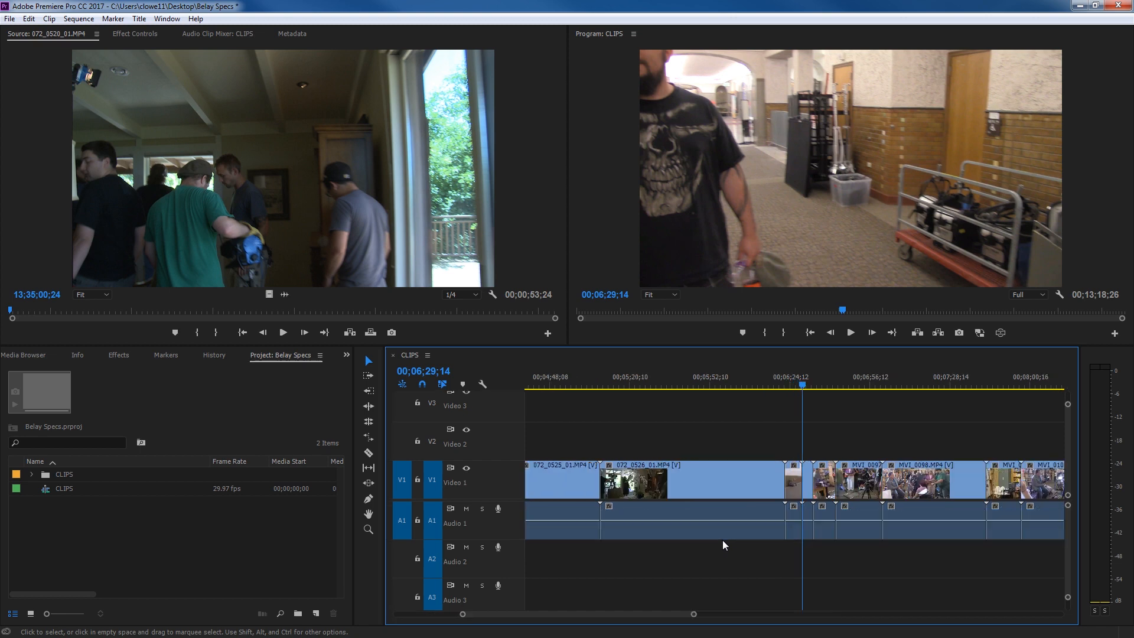
key("backslash")
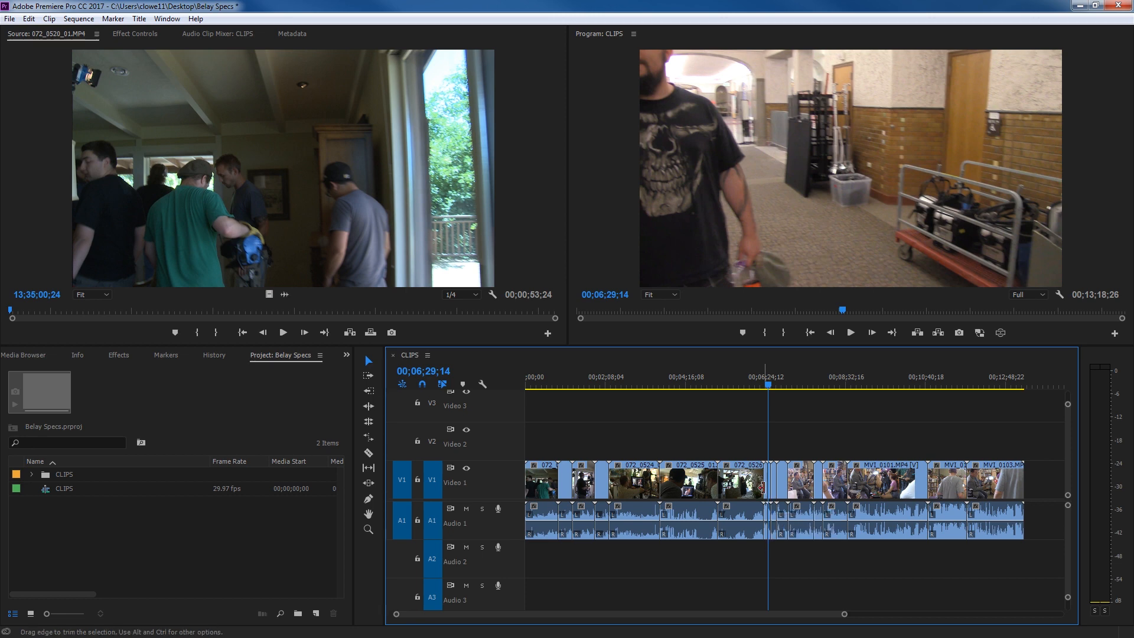
Copy the MVI_0094.MP4 clip and paste it on V1 far beyond the end of the sequence, ending at 00;31;44;16.
key("equal")
key("equal")
key("equal")
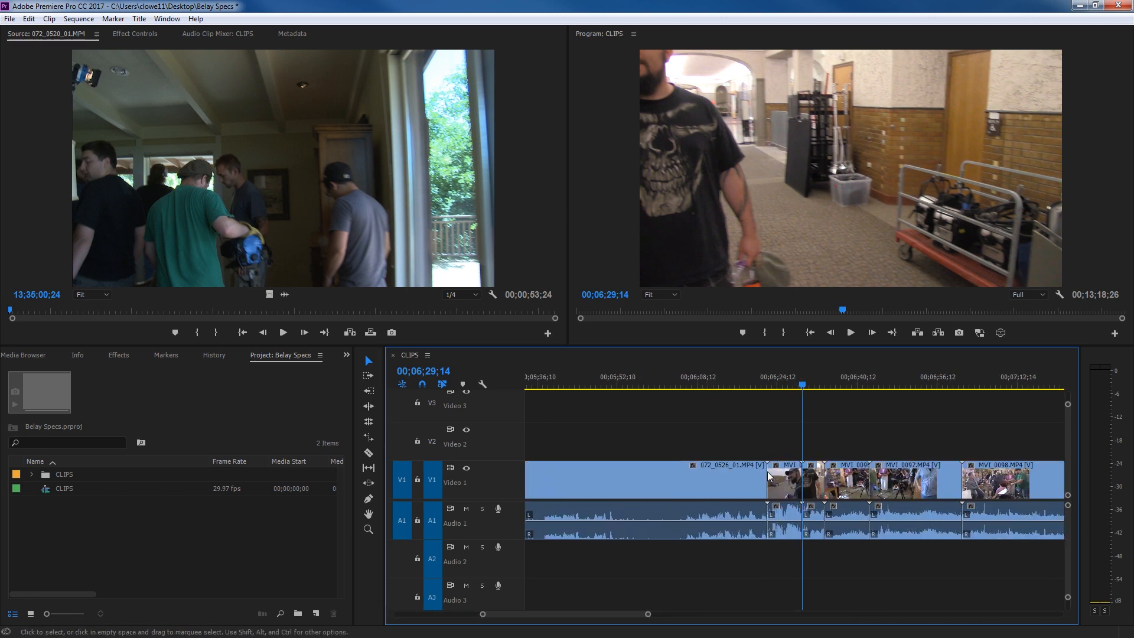
left_click(761, 508)
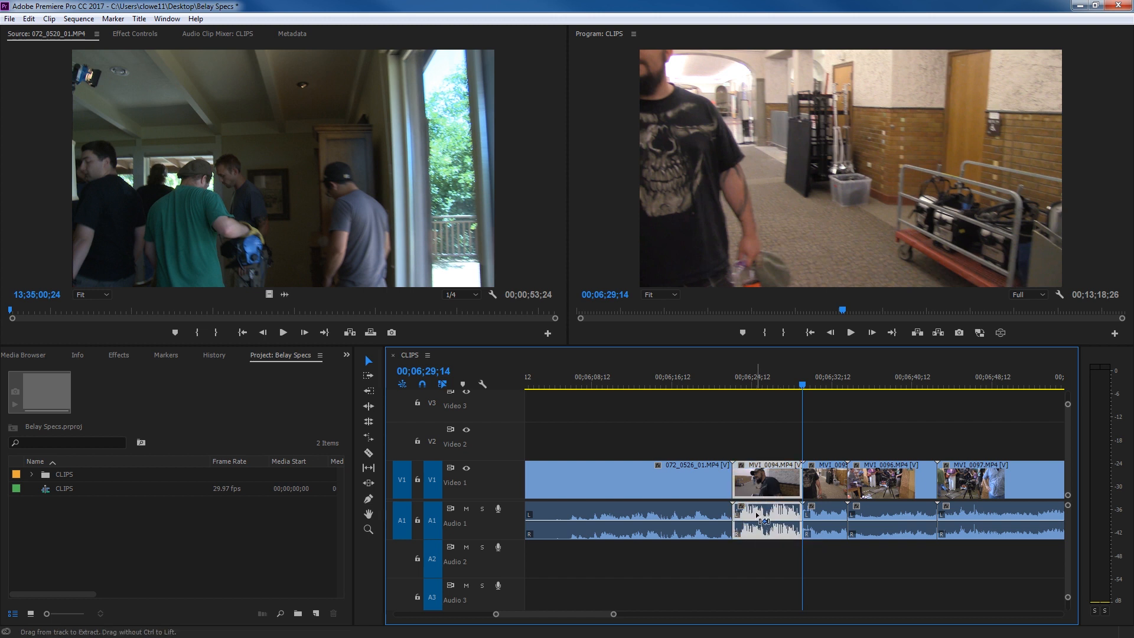
key("minus")
key("minus")
key("minus")
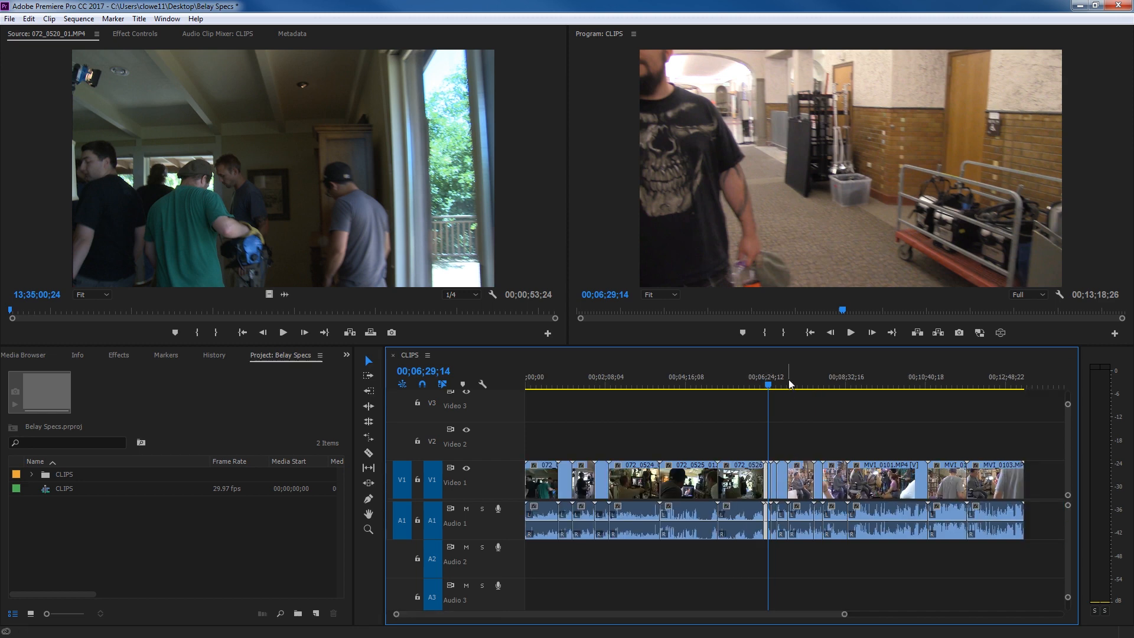
key("minus")
left_click_drag(761, 387, 1020, 395)
left_click(944, 382)
key("ctrl+v")
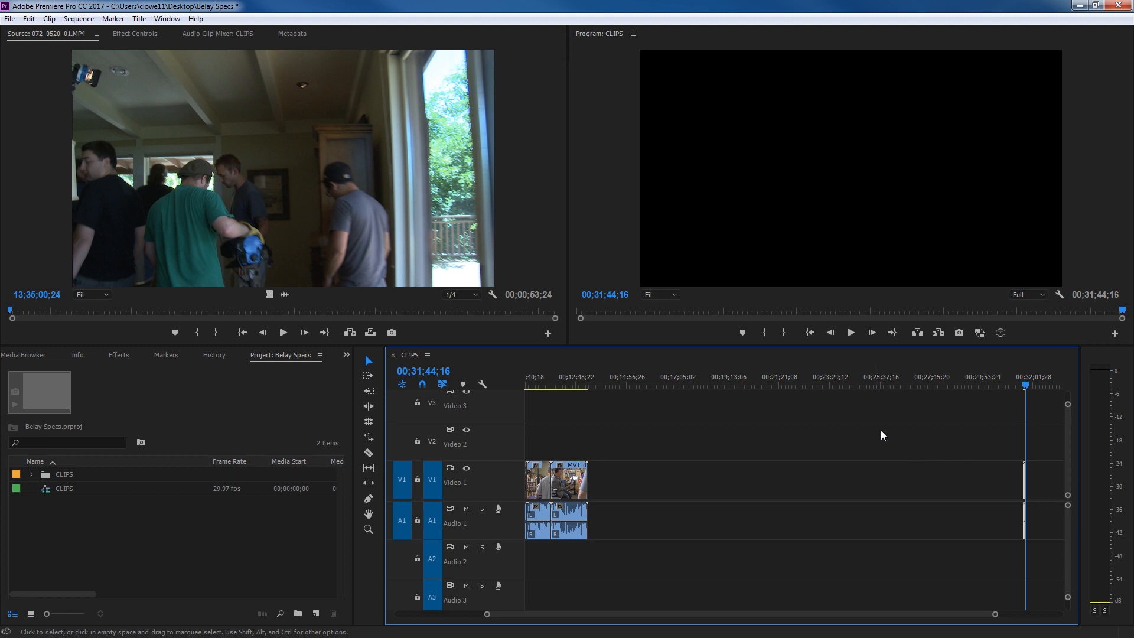
Move the playhead back to 00;11;40;28 and examine the timeline between the main clips and the distant pasted clip.
left_click_drag(687, 379, 677, 376)
key("minus")
left_click(707, 380)
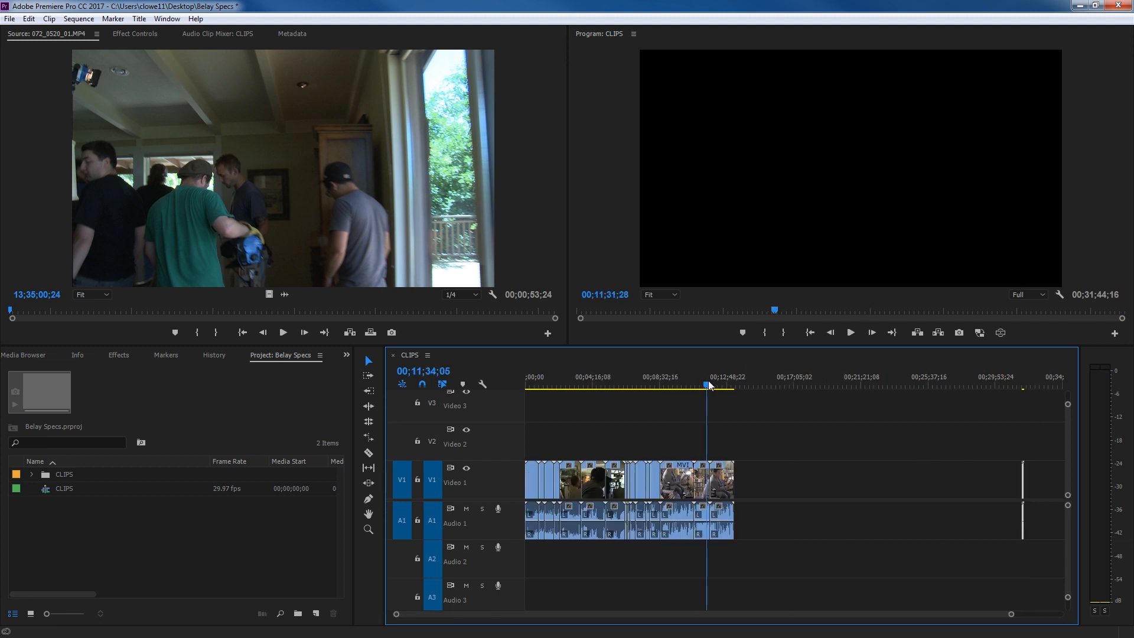
key("equal")
key("equal")
key("minus")
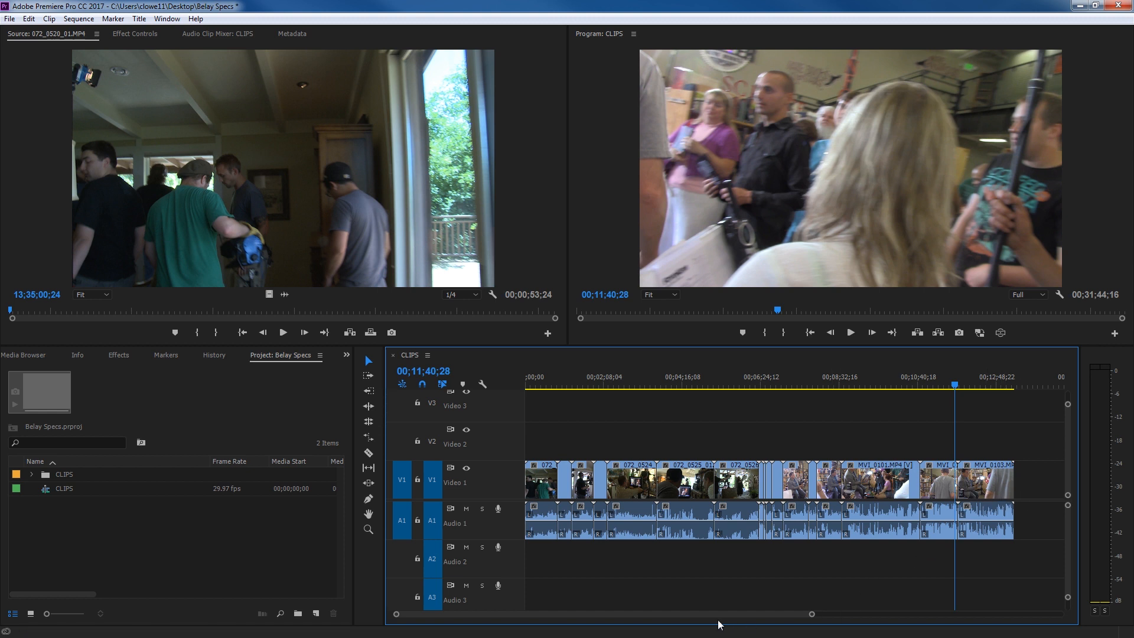
left_click_drag(686, 612, 905, 635)
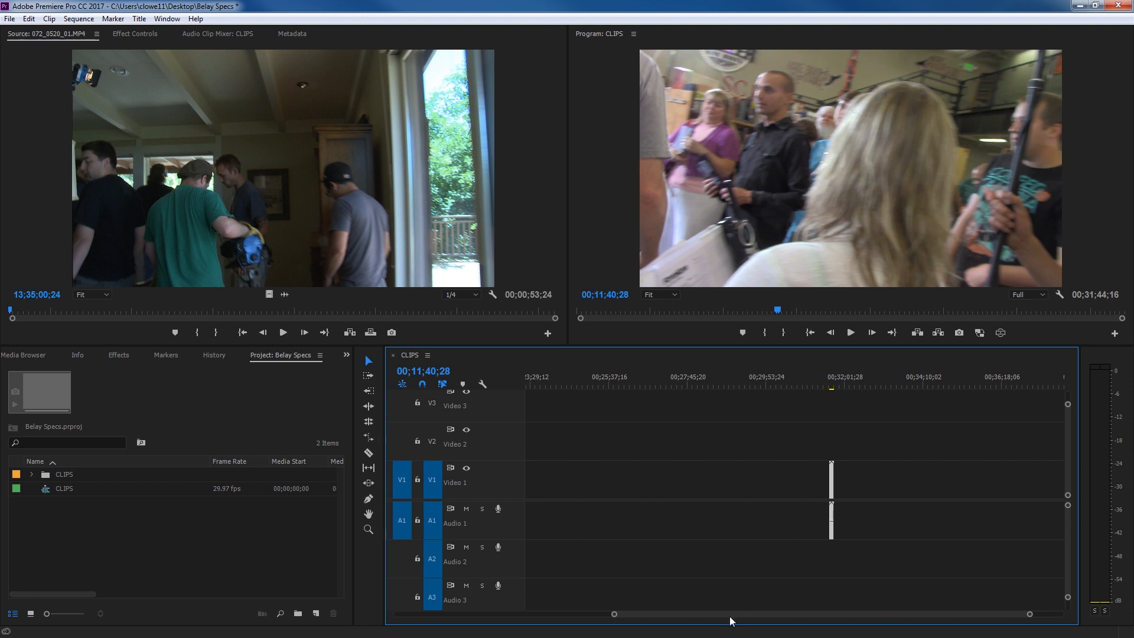
left_click_drag(729, 616, 487, 605)
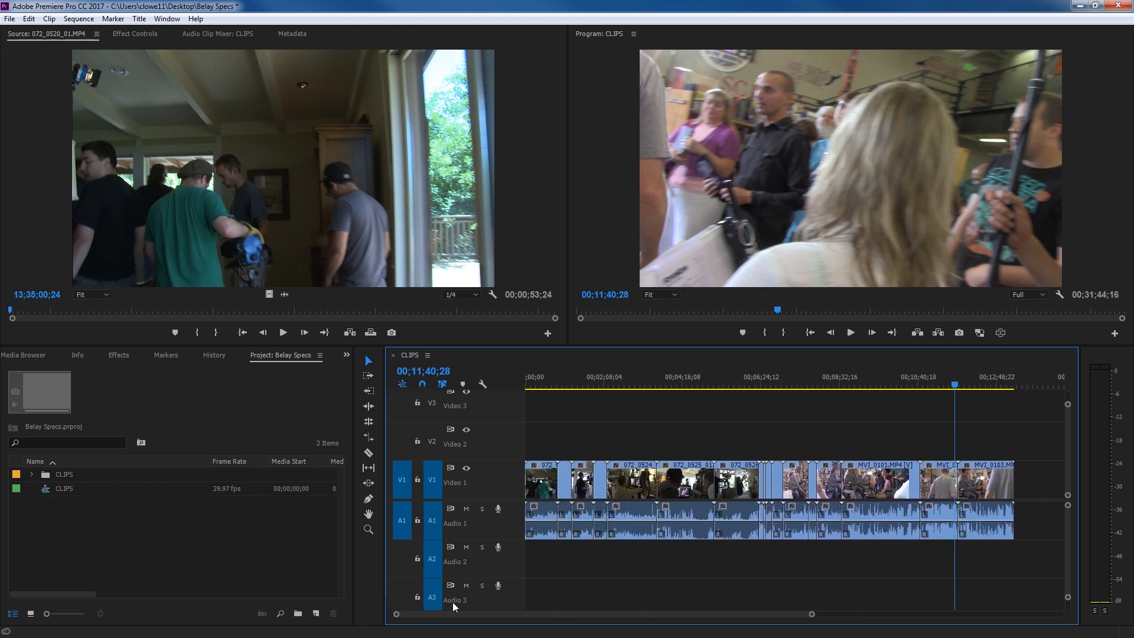
key("minus")
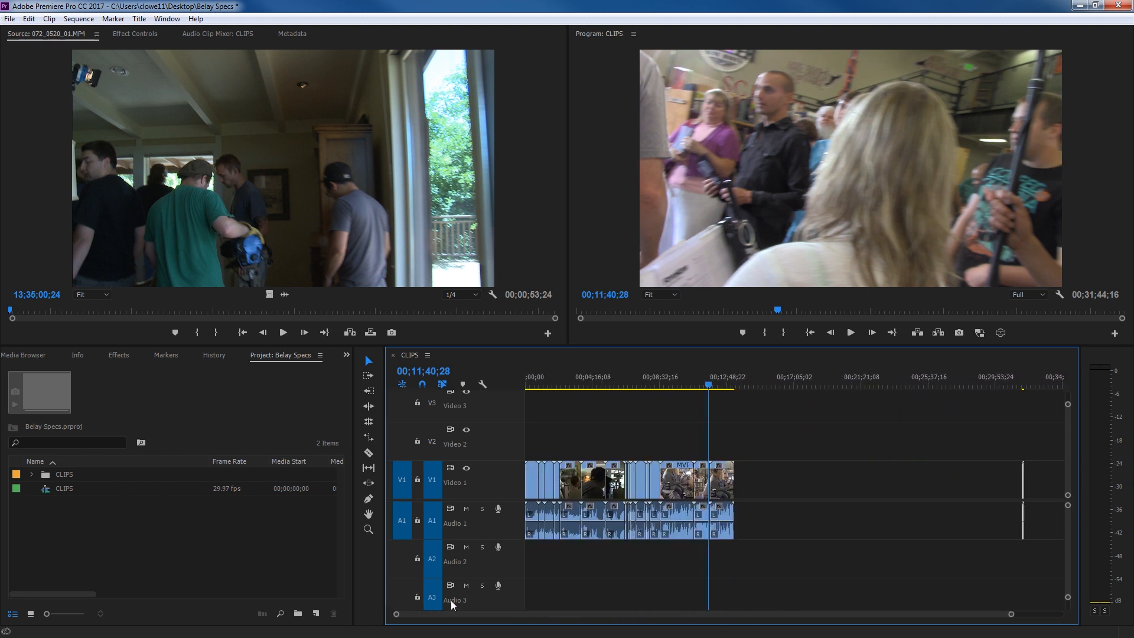
Delete the stray clip far beyond the main edit and fit the whole CLIPS sequence in the timeline.
left_click(995, 440)
left_click_drag(977, 445, 1036, 537)
key("Delete")
key("backslash")
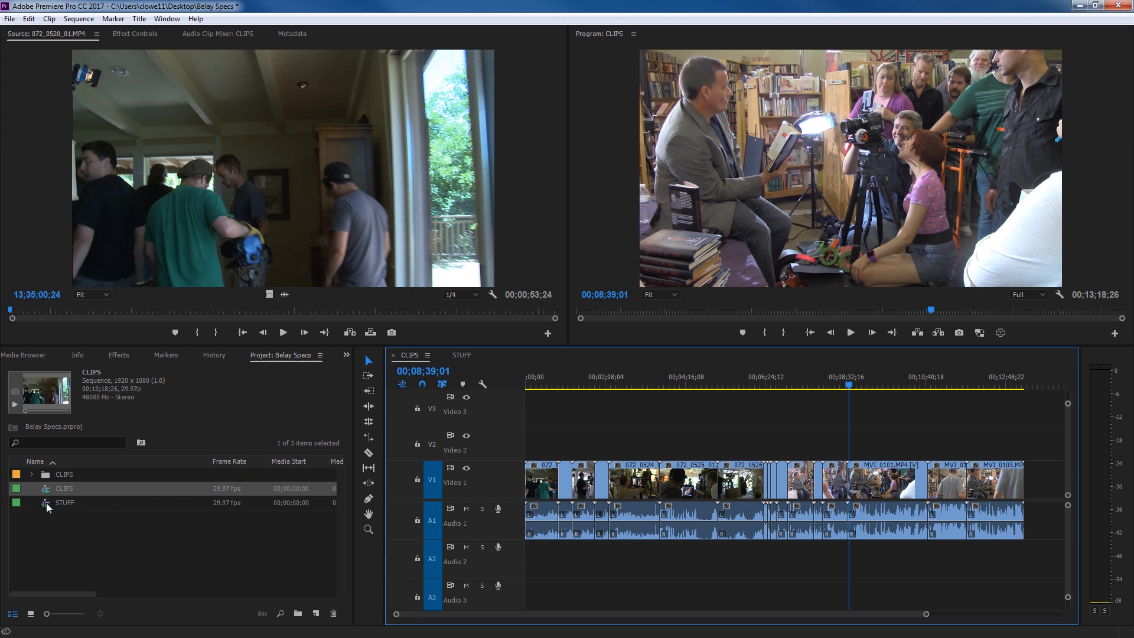
Switch between the STUFF and CLIPS sequences to compare their contents, finishing on CLIPS.
left_click(461, 356)
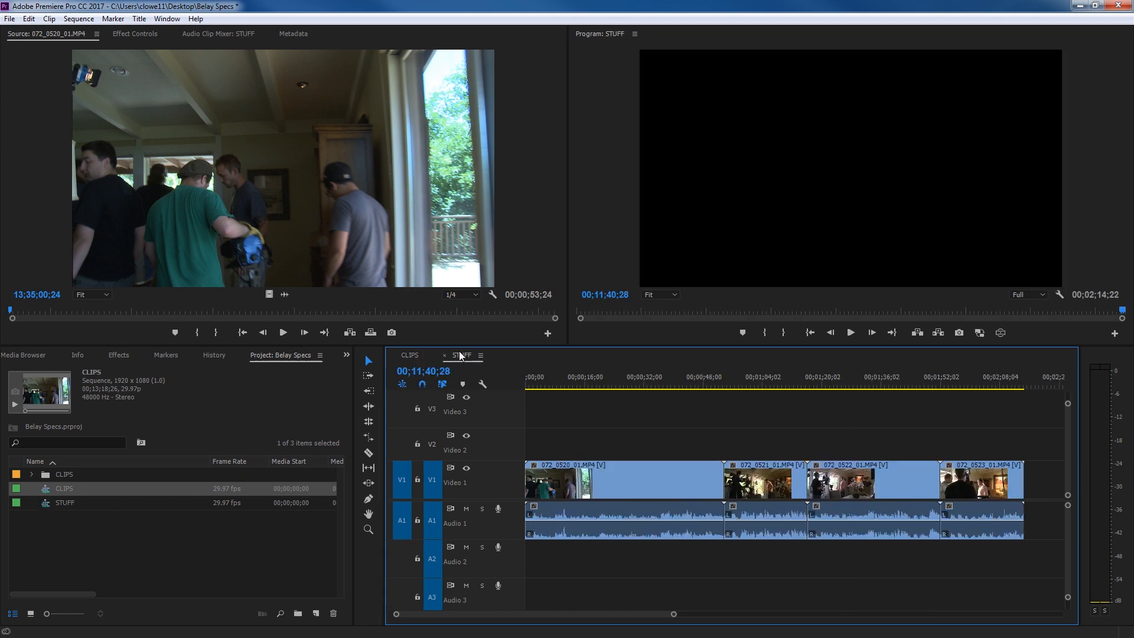
left_click(416, 356)
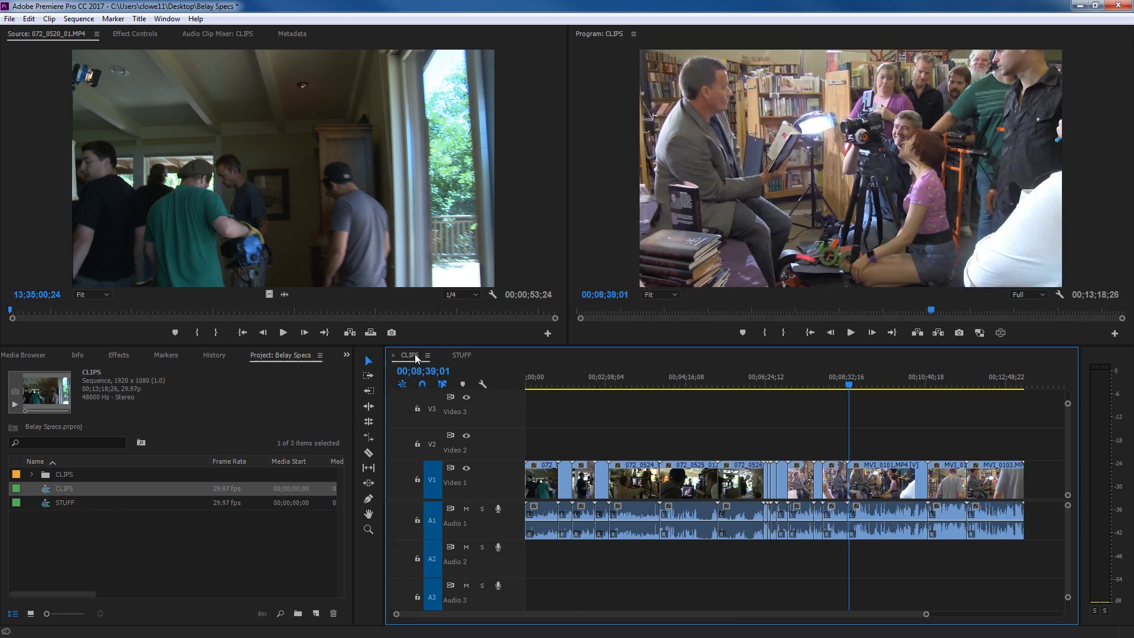
left_click(459, 354)
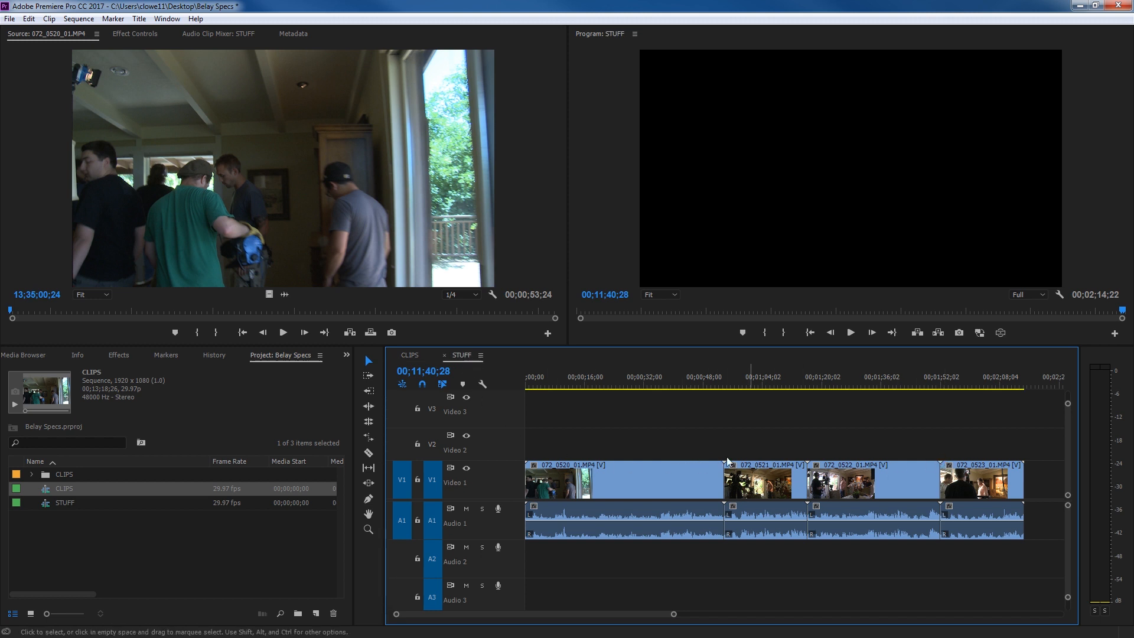
left_click(412, 354)
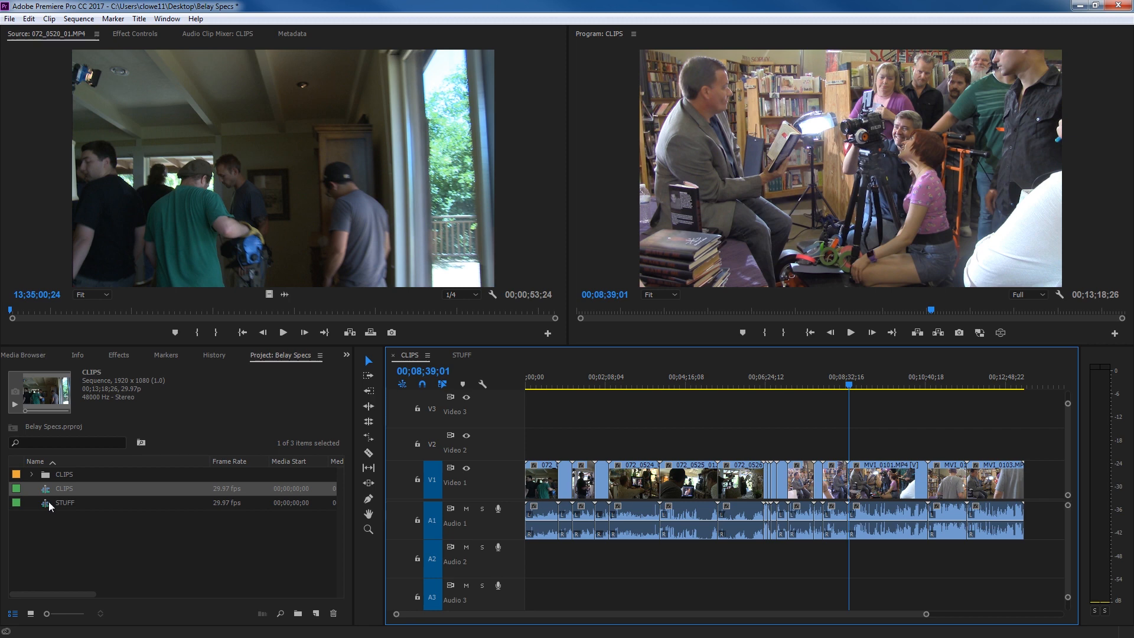
Nest the STUFF sequence after the last clip of CLIPS on V1 and A1, and place the playhead at 00;13;01;26.
left_click_drag(49, 502, 1023, 488)
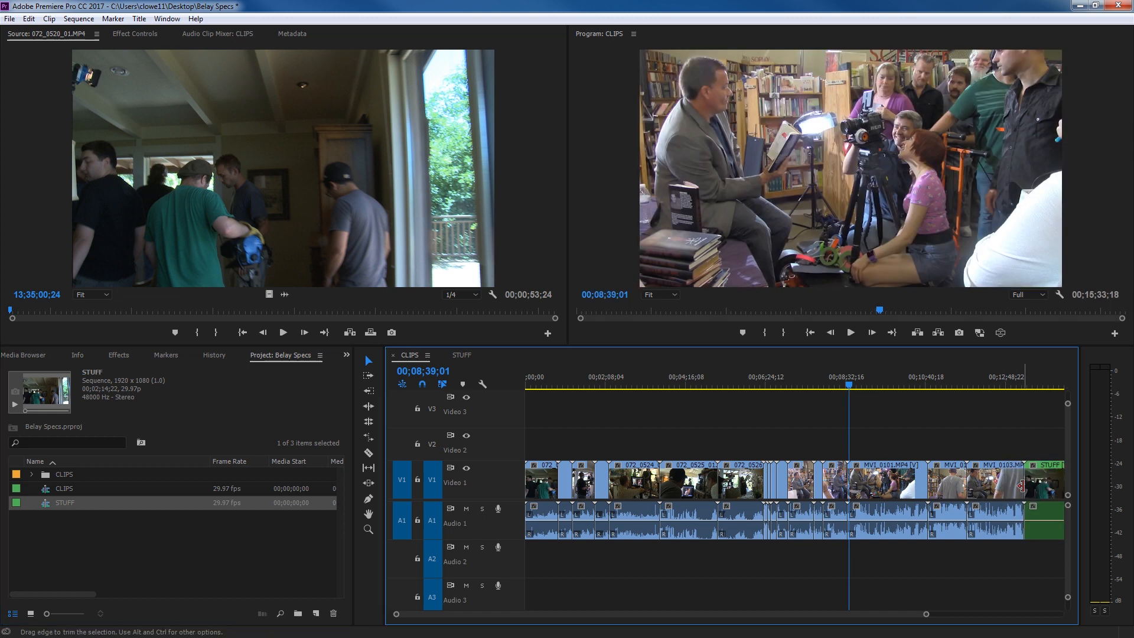
left_click(1014, 383)
key("minus")
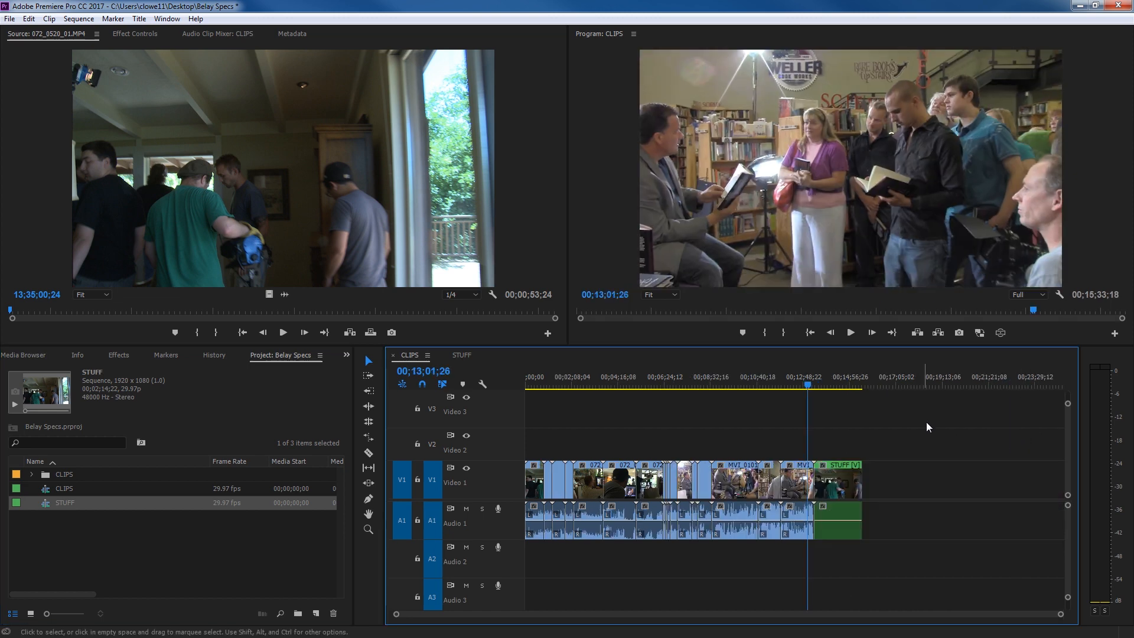
Open the nested STUFF sequence from its clip, return to CLIPS, and place the playhead over the nested clip at 00;14;06;01.
left_click(843, 480)
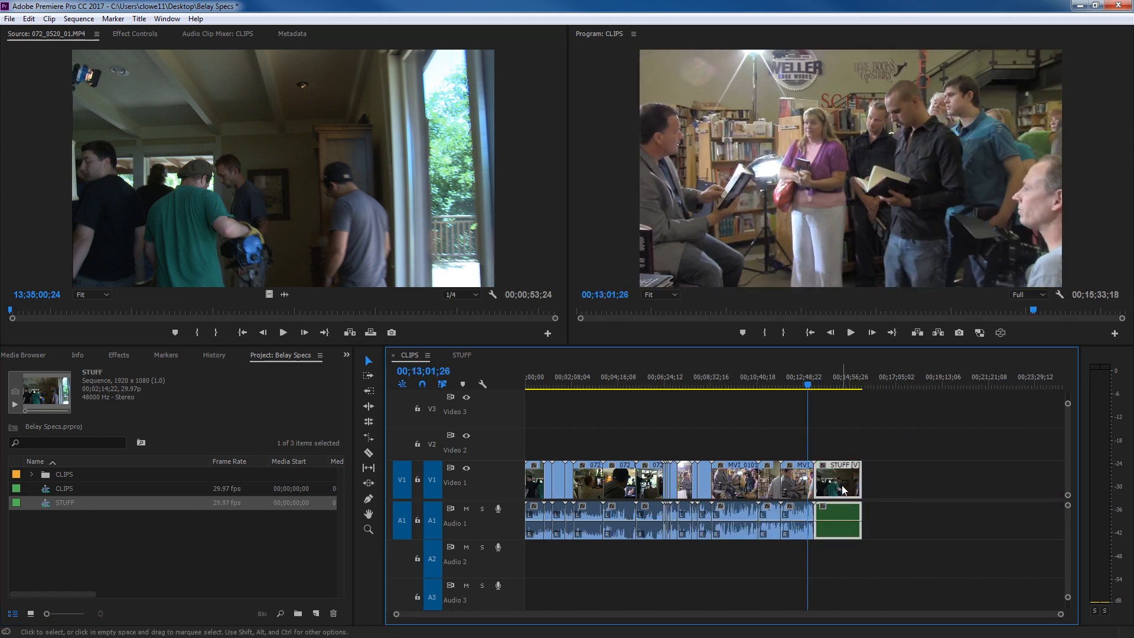
double_click(841, 484)
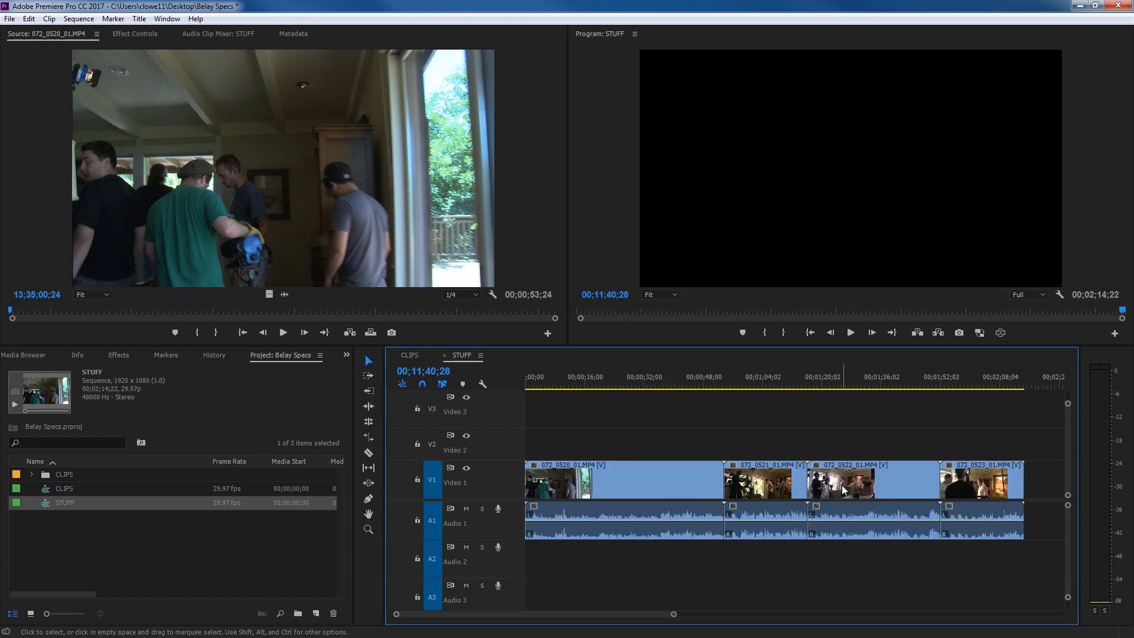
left_click(414, 354)
left_click(832, 385)
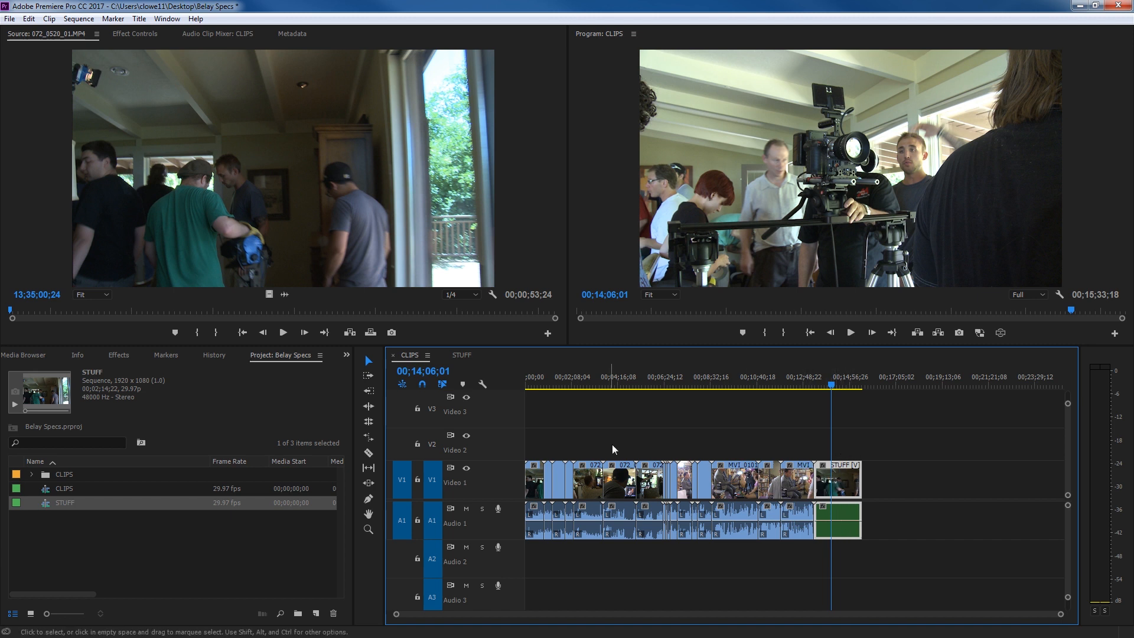
Replace the nested STUFF clip after the end of CLIPS with STUFF's individual clips, with sequence nesting turned off.
key("Delete")
left_click(403, 386)
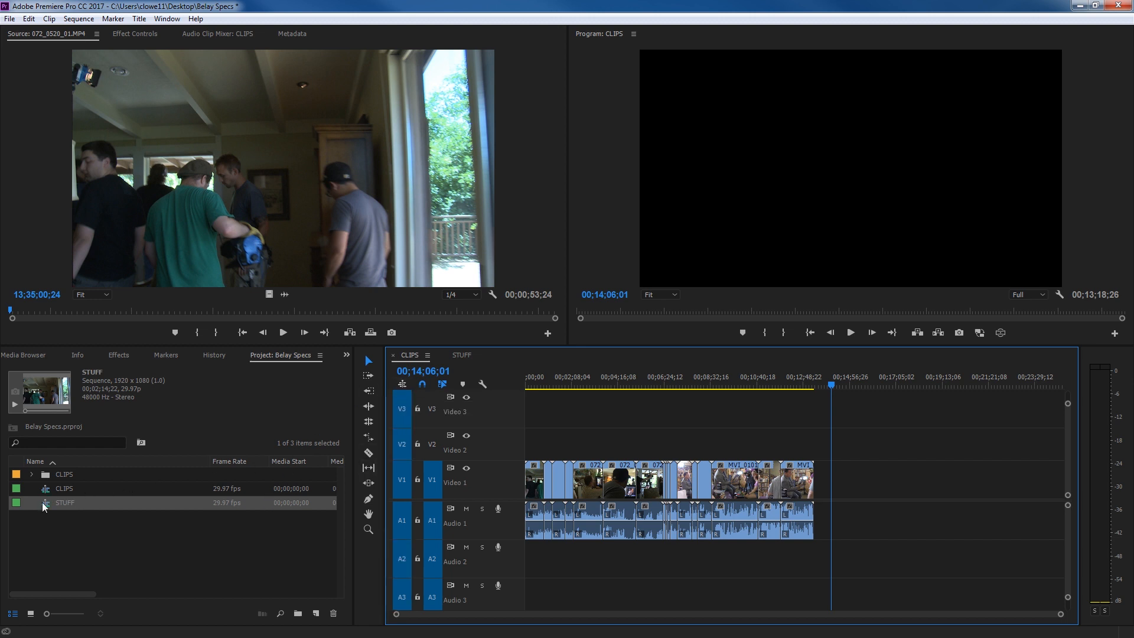
left_click_drag(41, 502, 850, 522)
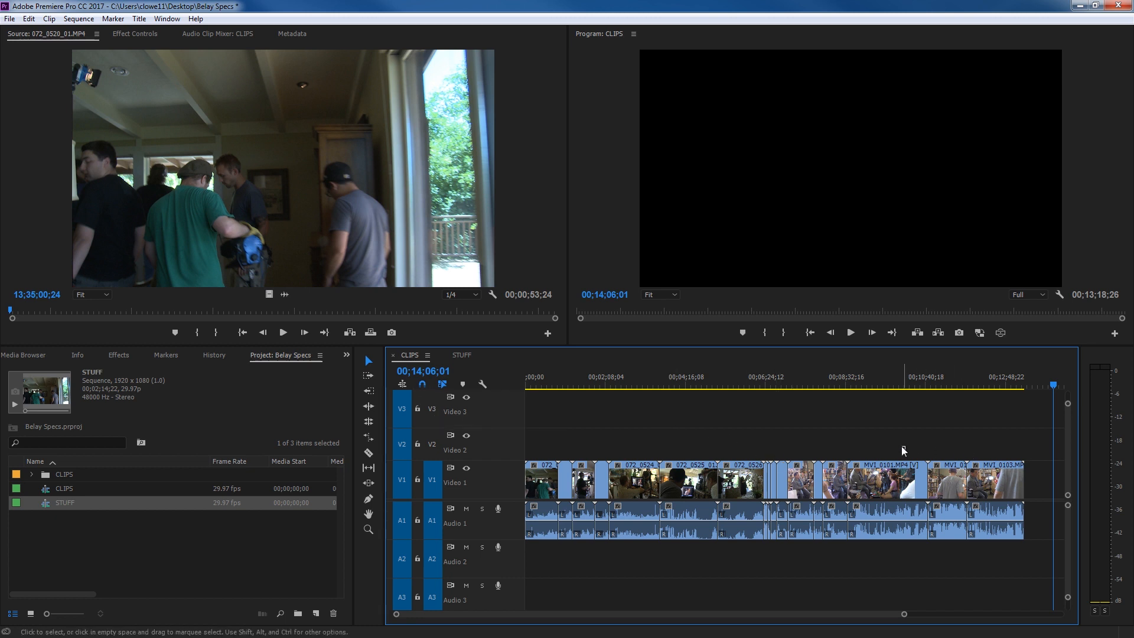
Select MVI_0101.MP4 and the clips after it, and move them about 2 seconds later with snapping turned off.
left_click_drag(901, 445, 1030, 502)
left_click_drag(941, 503, 886, 488)
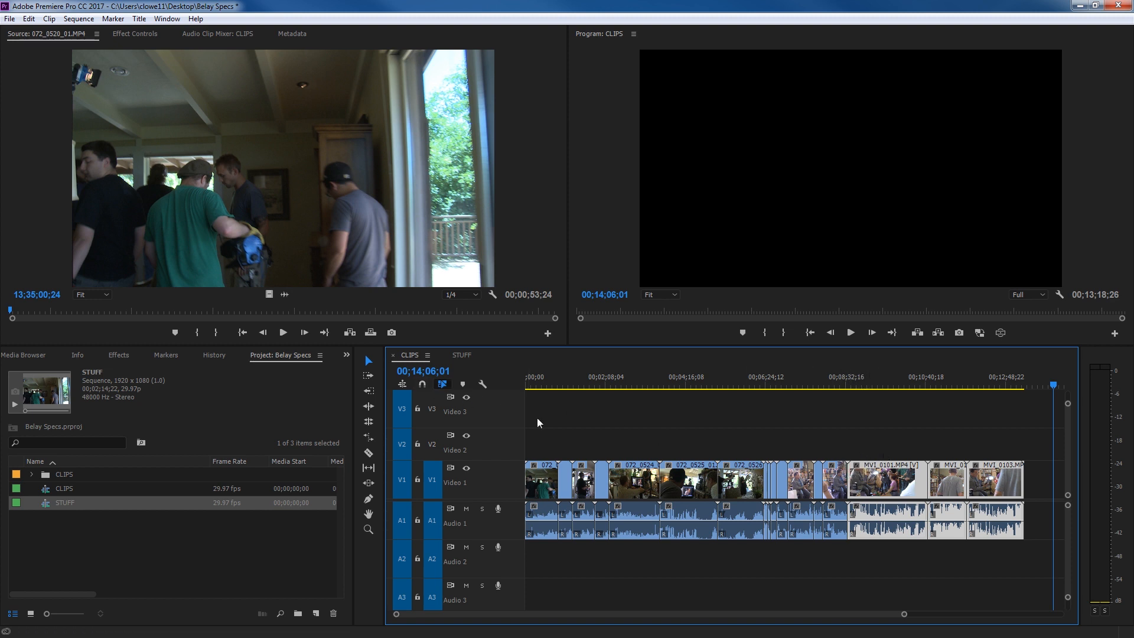
mouse_move(881, 482)
left_mouse_down()
mouse_move(949, 487)
mouse_move(881, 494)
left_mouse_up()
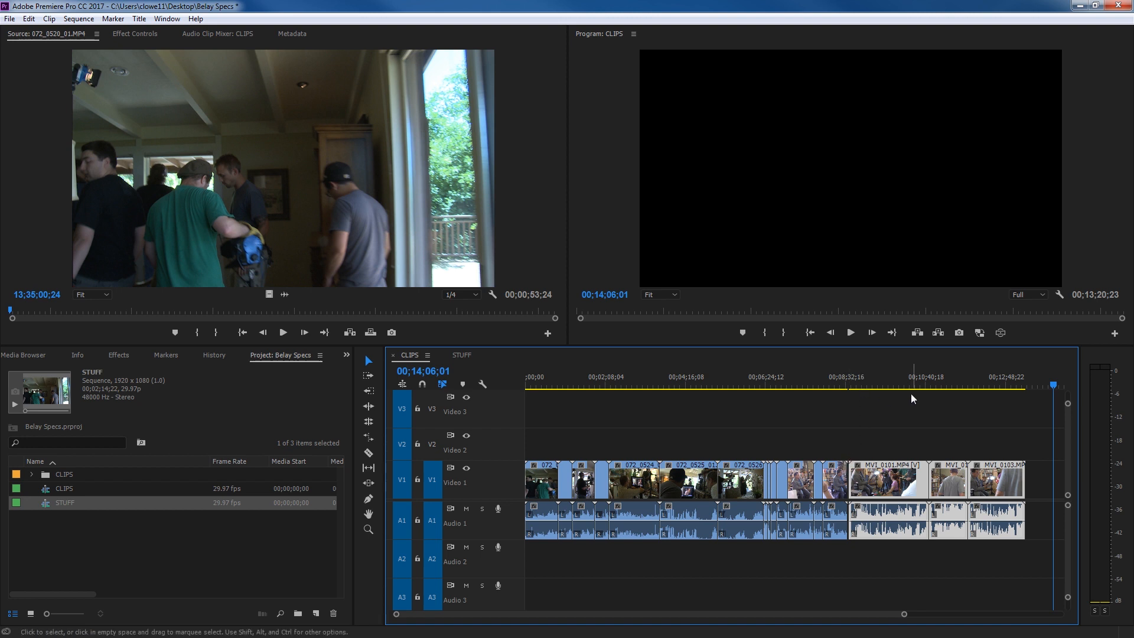
Place the playhead at 00;08;35;08 and play across the gap between MVI_0100.MP4 and MVI_0101.MP4, stopping at 00;08;38;27.
left_click(848, 385)
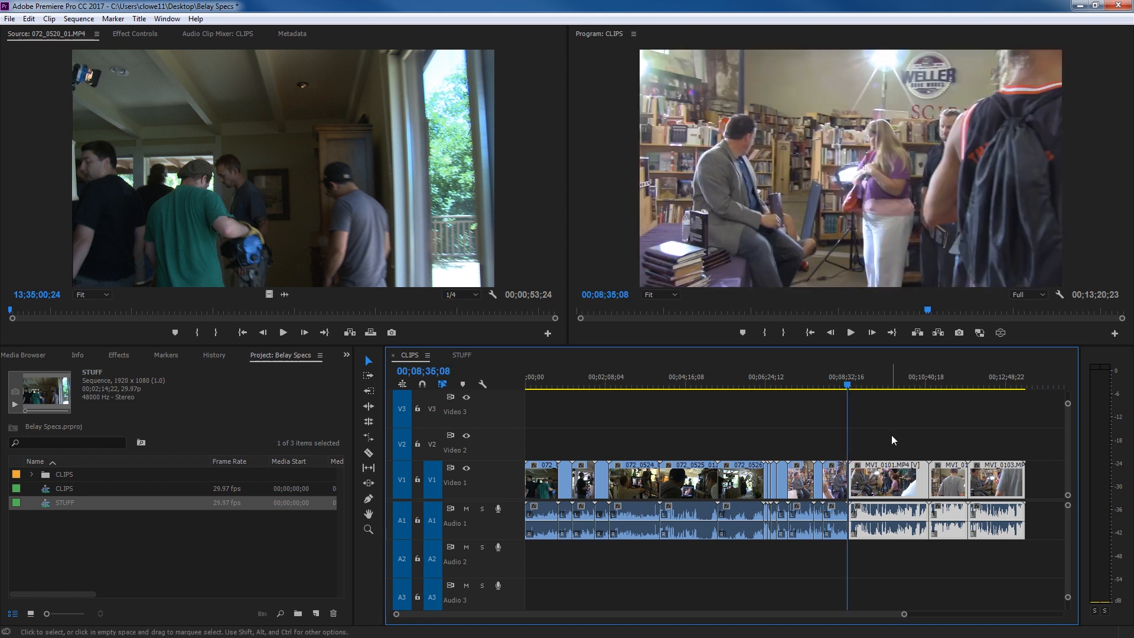
key("equal")
key("equal")
key("equal")
key("equal")
key("equal")
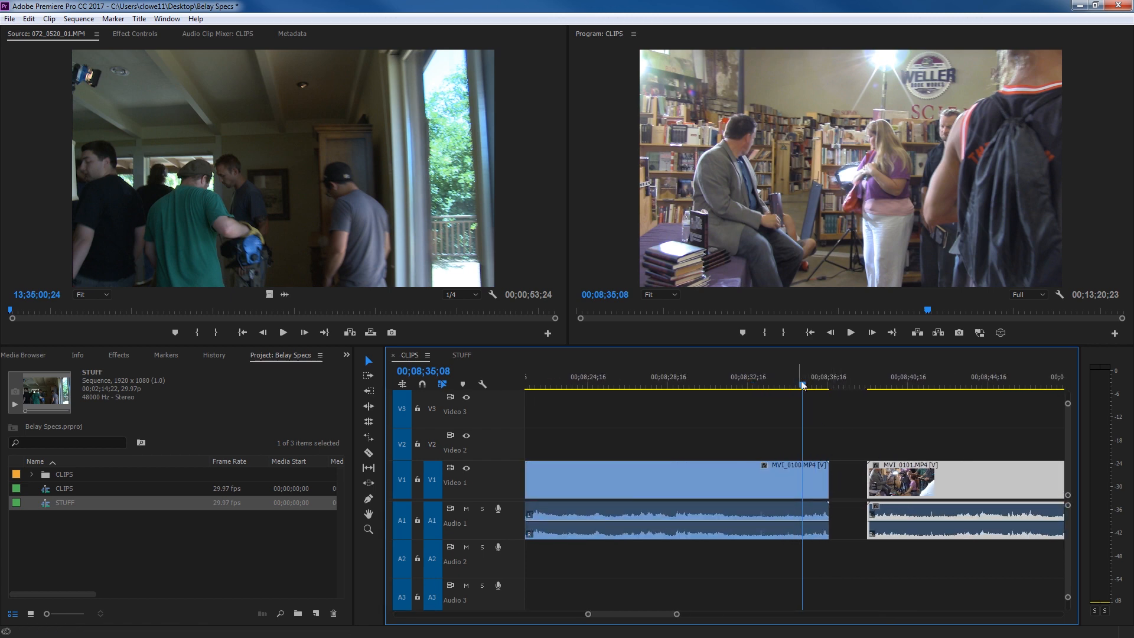
key("shift+k")
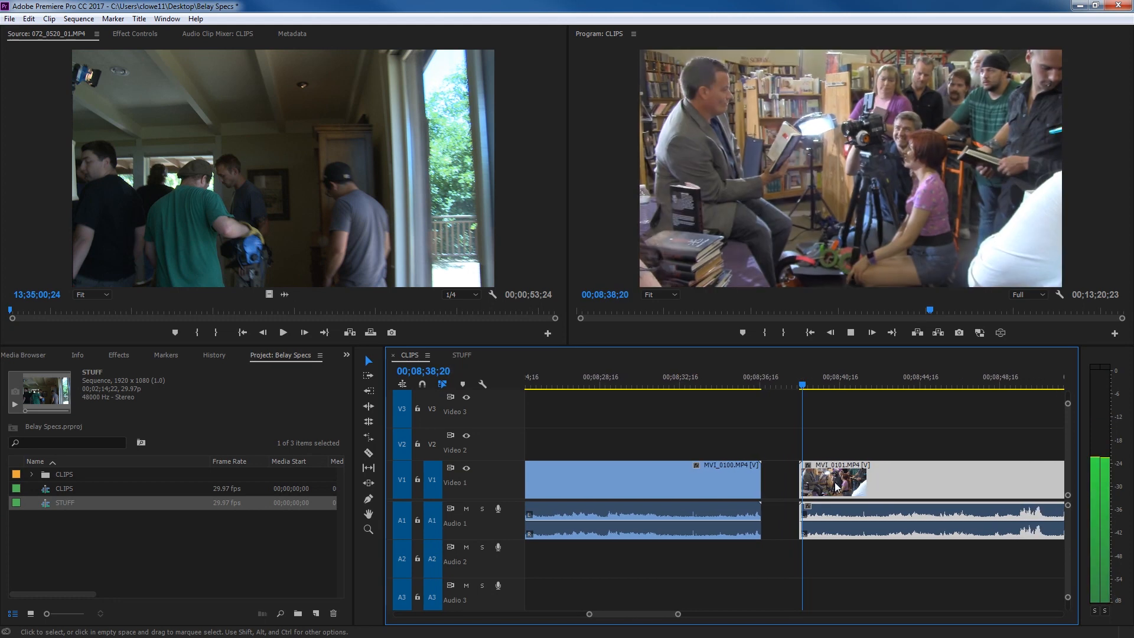
key("k")
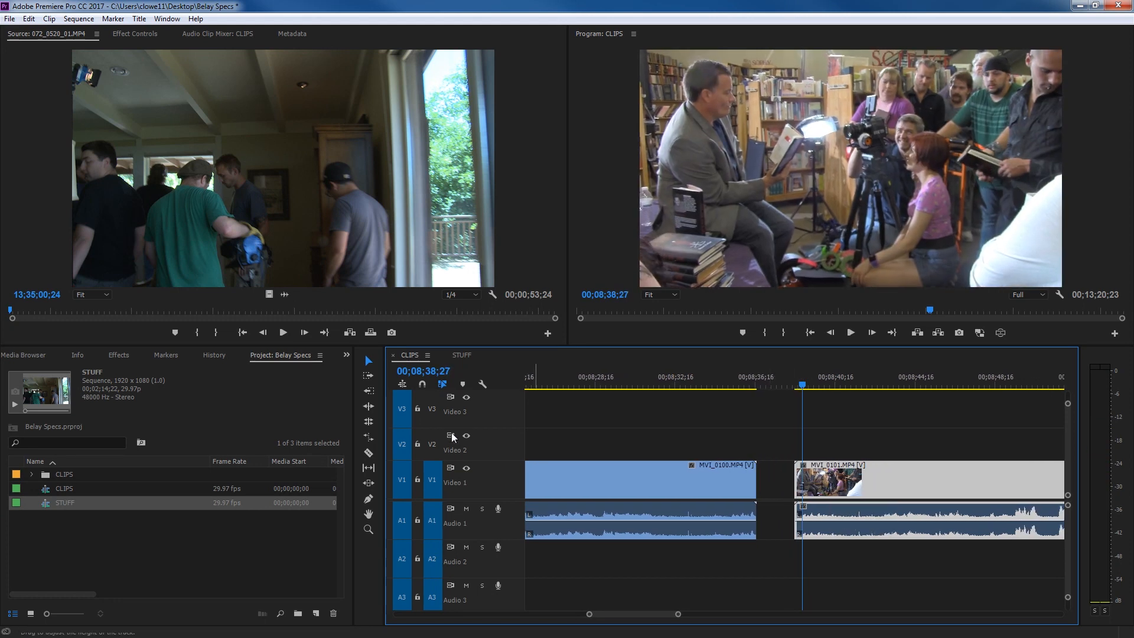
With snapping turned on, move MVI_0101.MP4 and the clips after it back against MVI_0100.MP4, and undo the move.
key("minus")
key("minus")
key("minus")
key("minus")
key("minus")
key("minus")
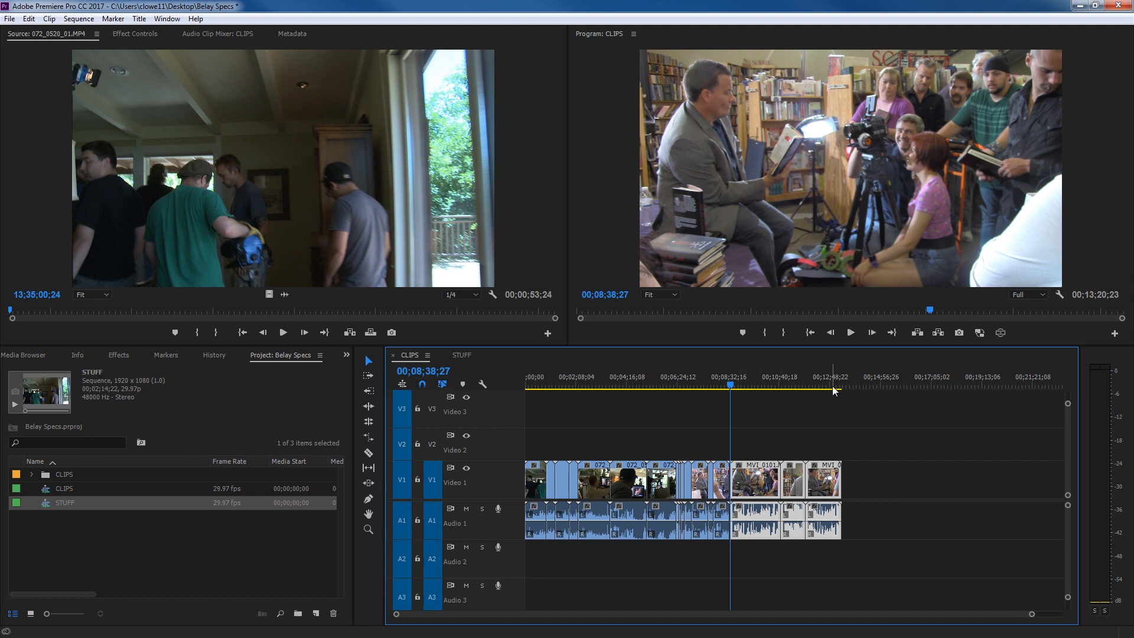
left_click_drag(832, 385, 975, 397)
left_click_drag(883, 430, 763, 490)
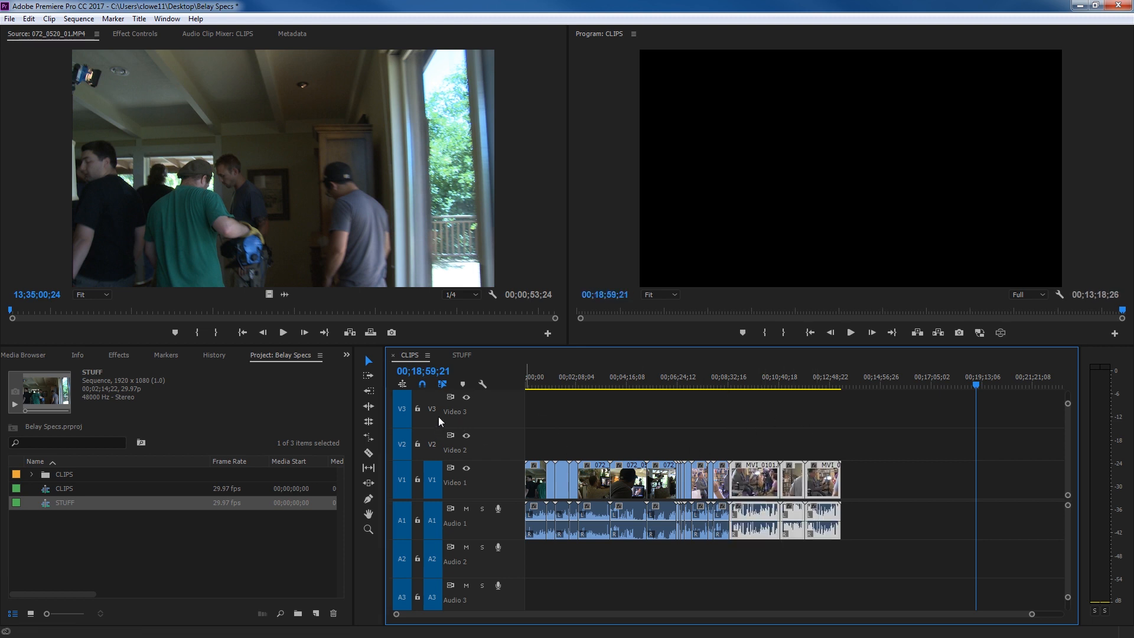
key("ctrl+z")
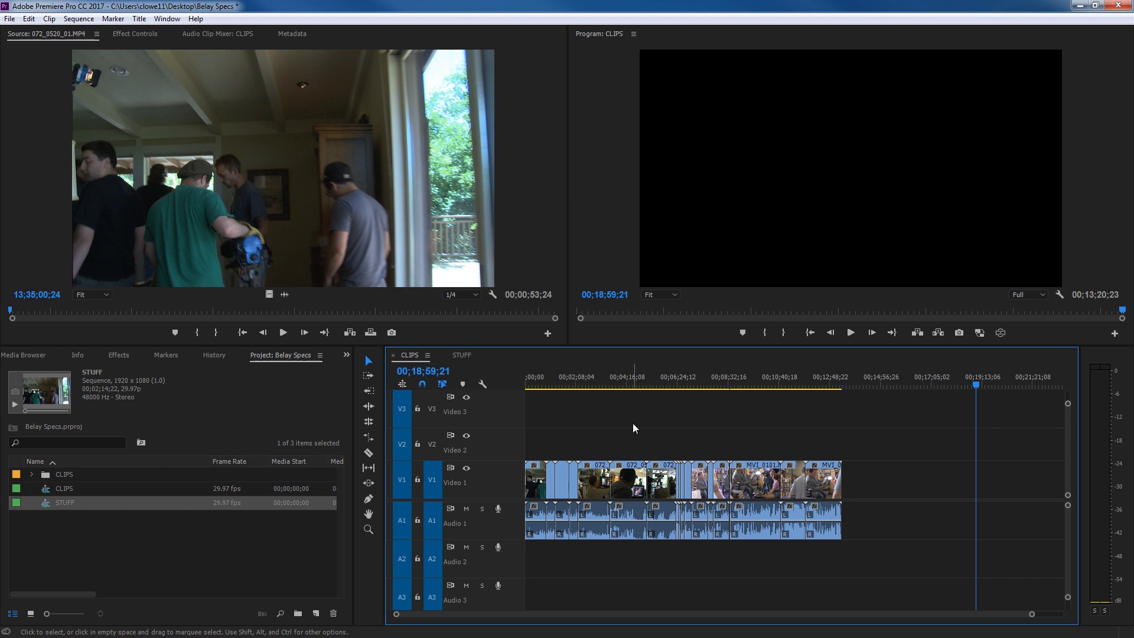
Place the playhead in 072_0525_01.MP4 at 00;04;28;15, and select only that clip's audio with linked selection turned off.
left_click(634, 490)
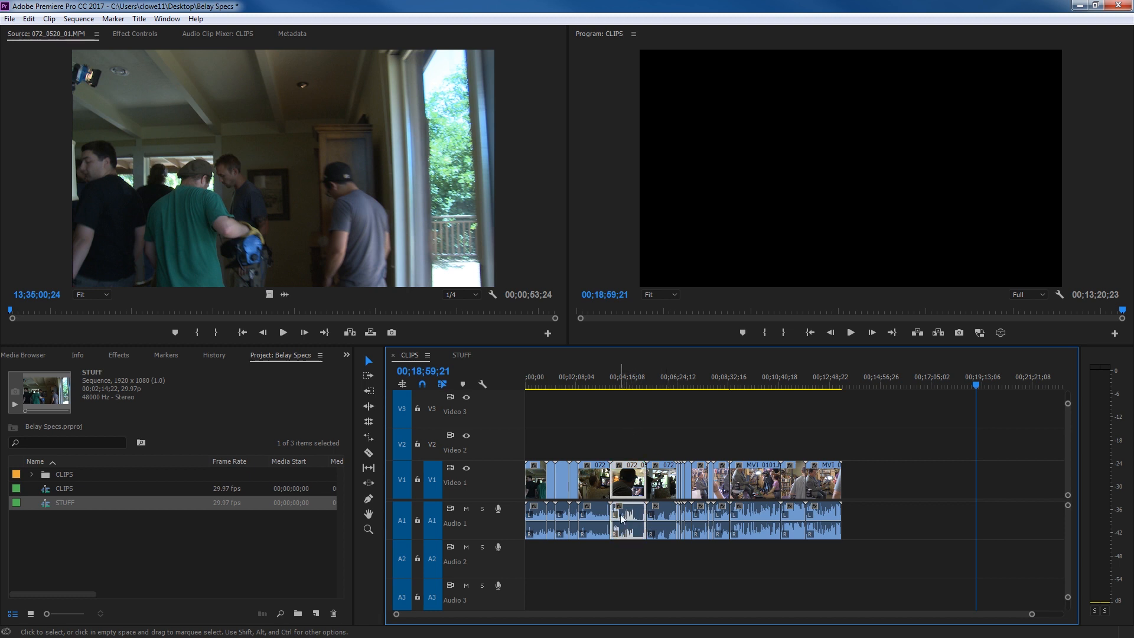
left_click(636, 390)
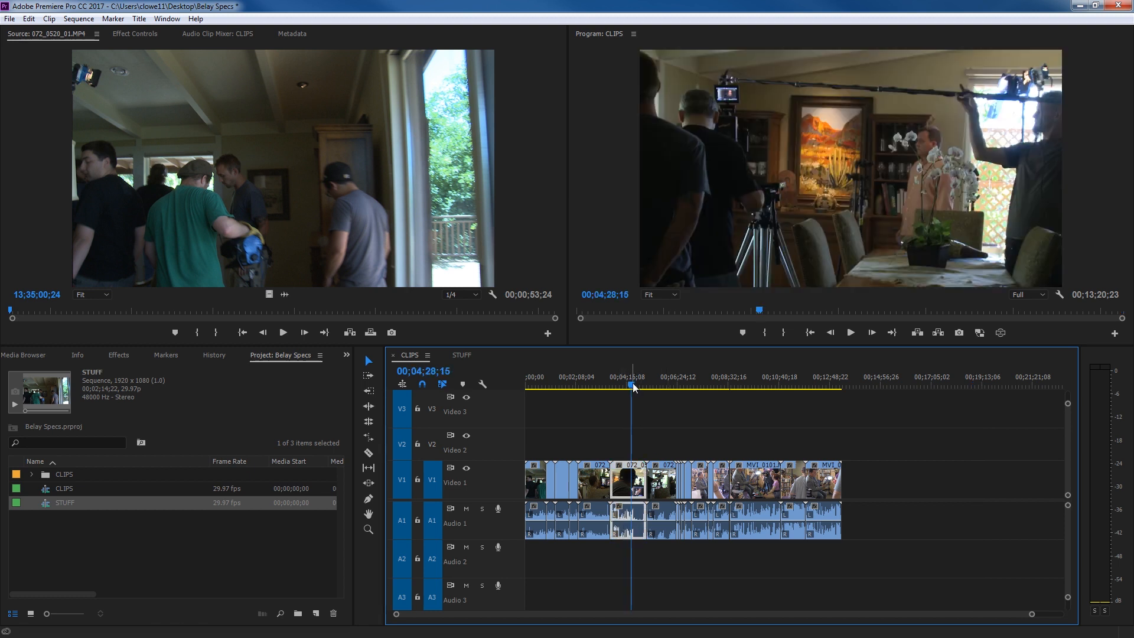
key("=")
key("=")
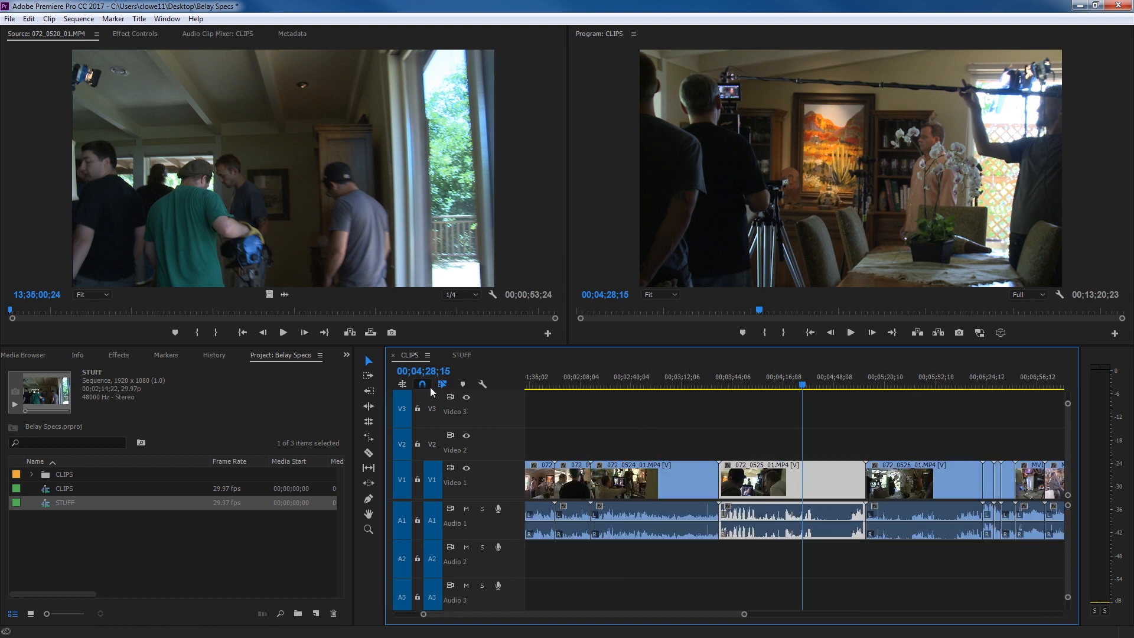
left_click(653, 421)
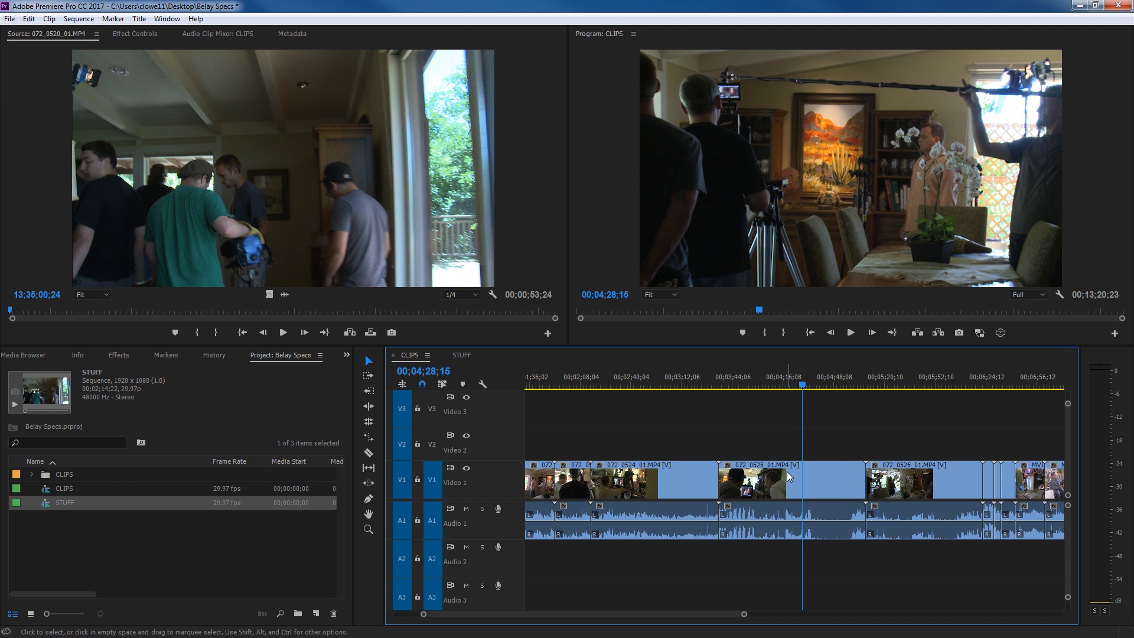
left_click(788, 513)
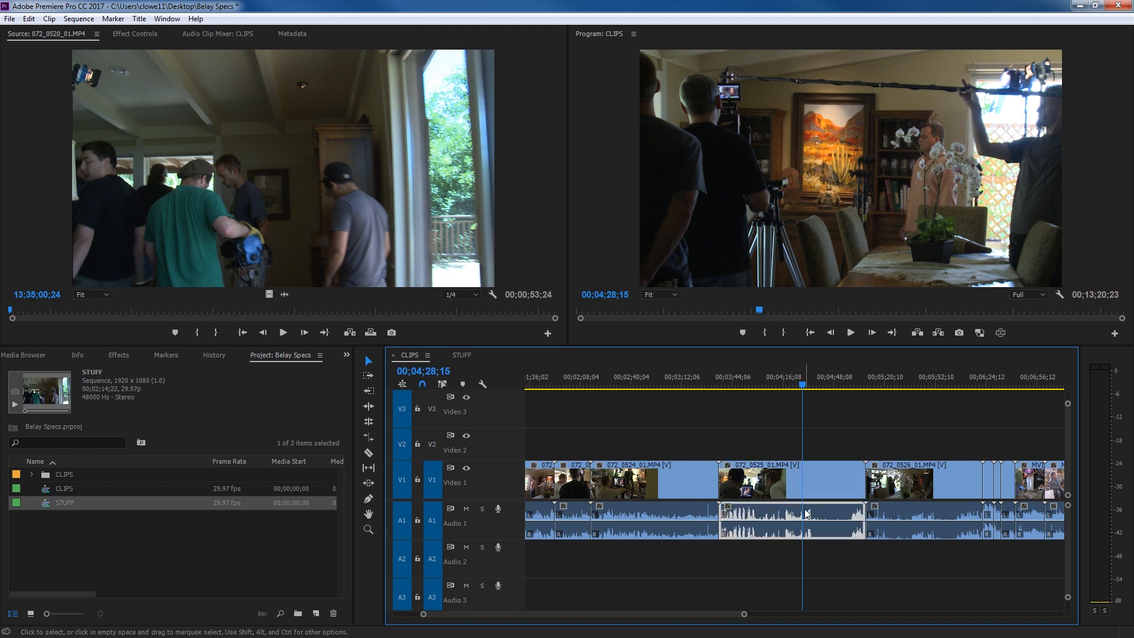
Delete only the selected audio of 072_0525_01.MP4, undo the deletion, and turn linked selection back on.
key("Delete")
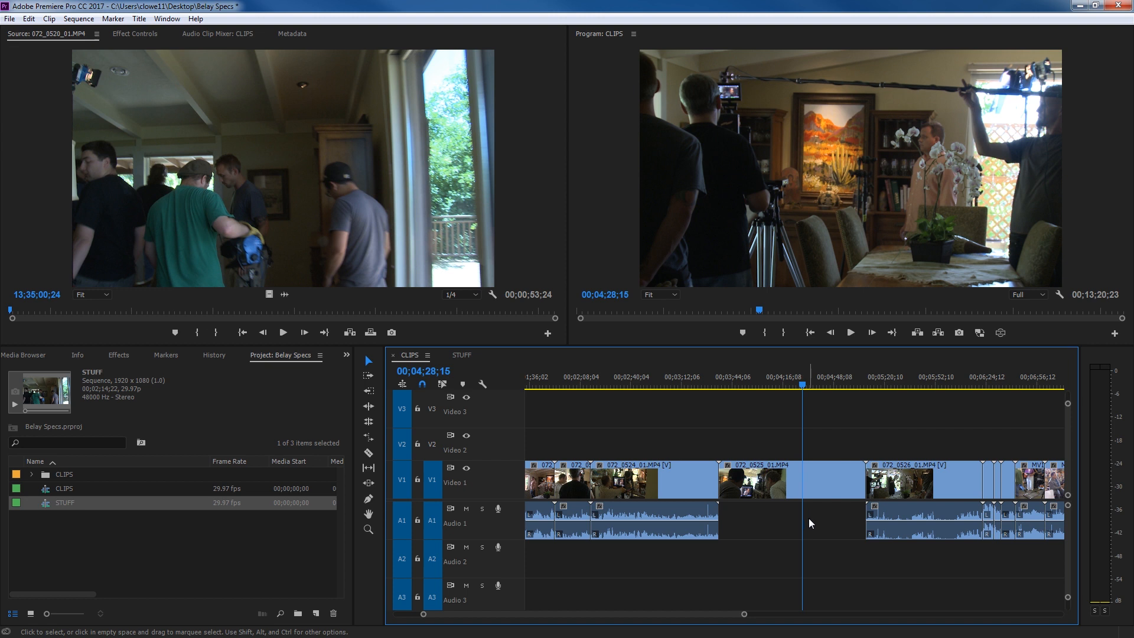
key("ctrl+z")
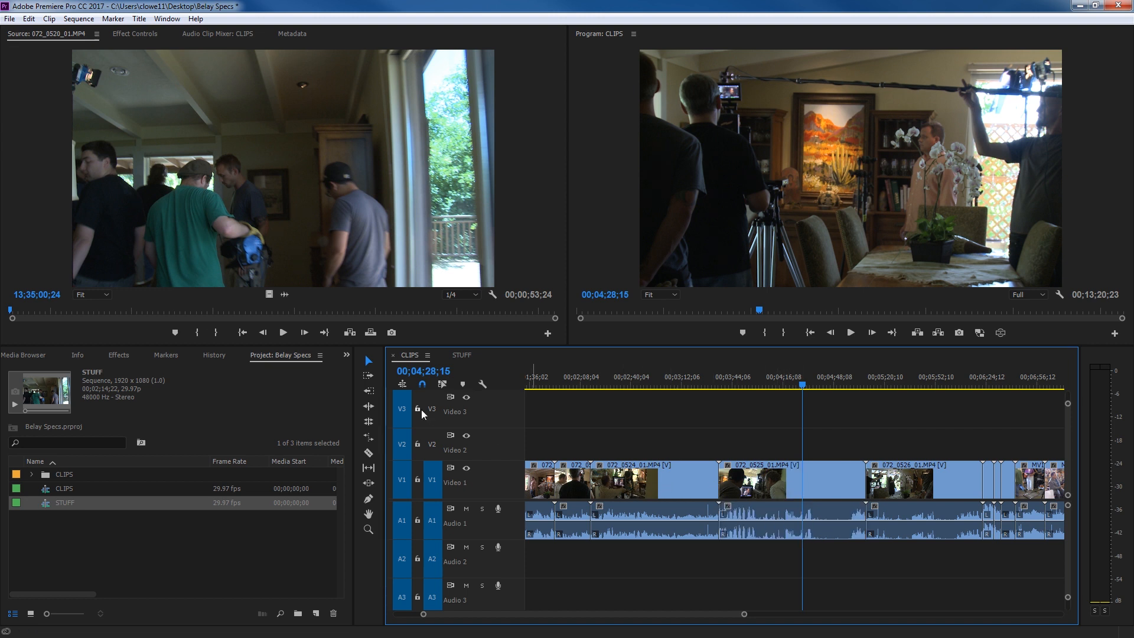
left_click(440, 384)
Add a sequence marker at 00;02;42;22 and another farther along 072_0524_01.MP4, and view the first marker's settings without changing them.
left_click_drag(640, 381, 634, 381)
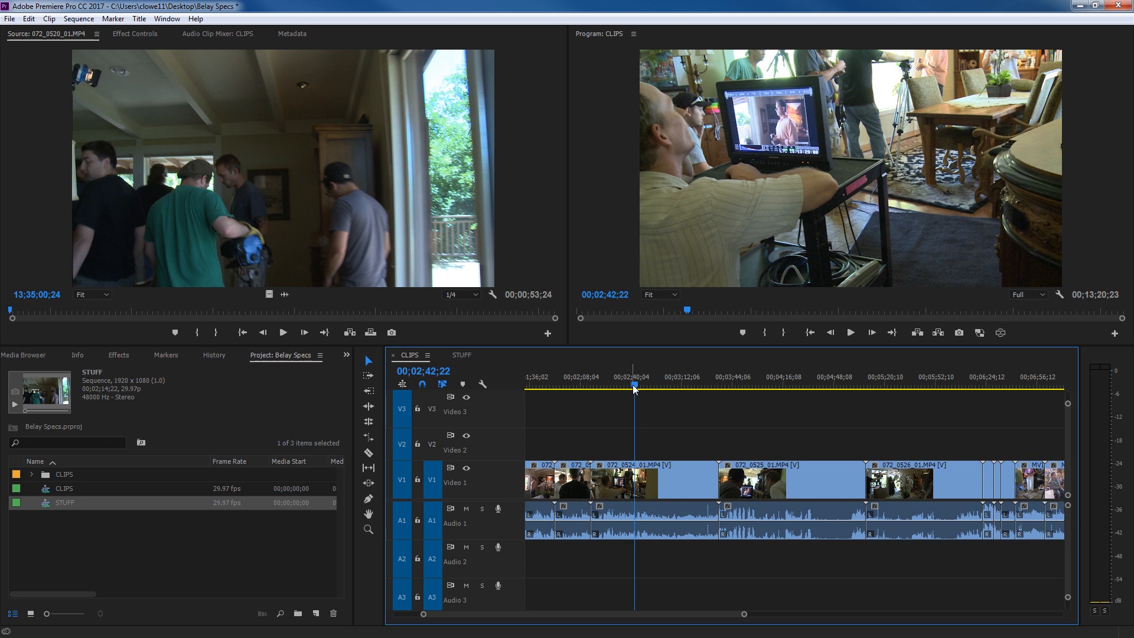
key("m")
left_click_drag(635, 388, 774, 387)
key("m")
double_click(635, 367)
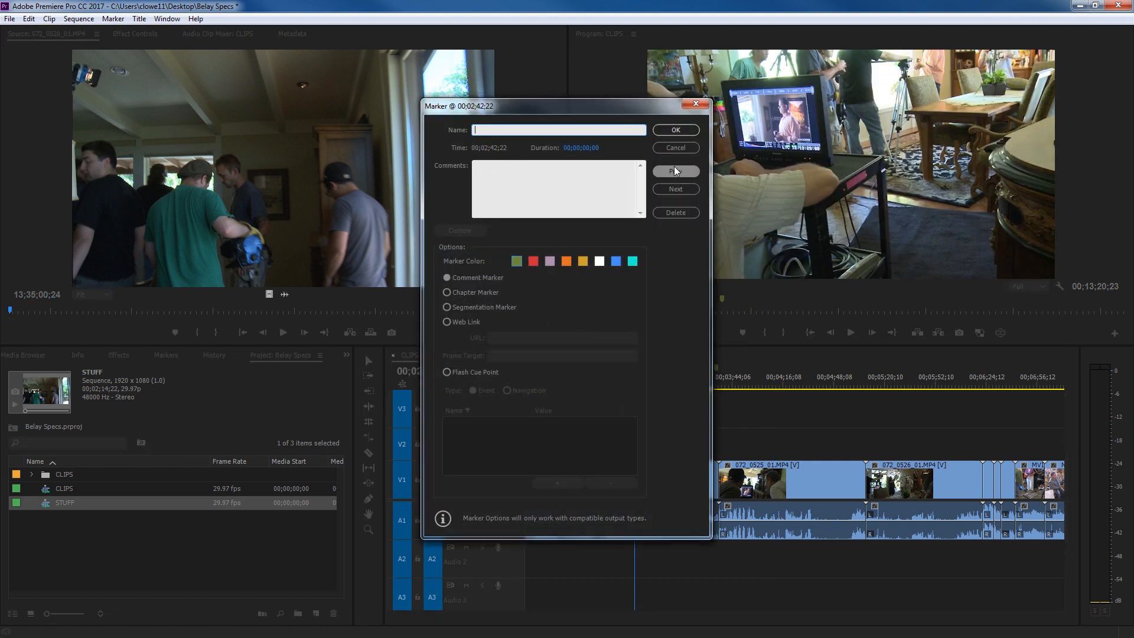
left_click(676, 147)
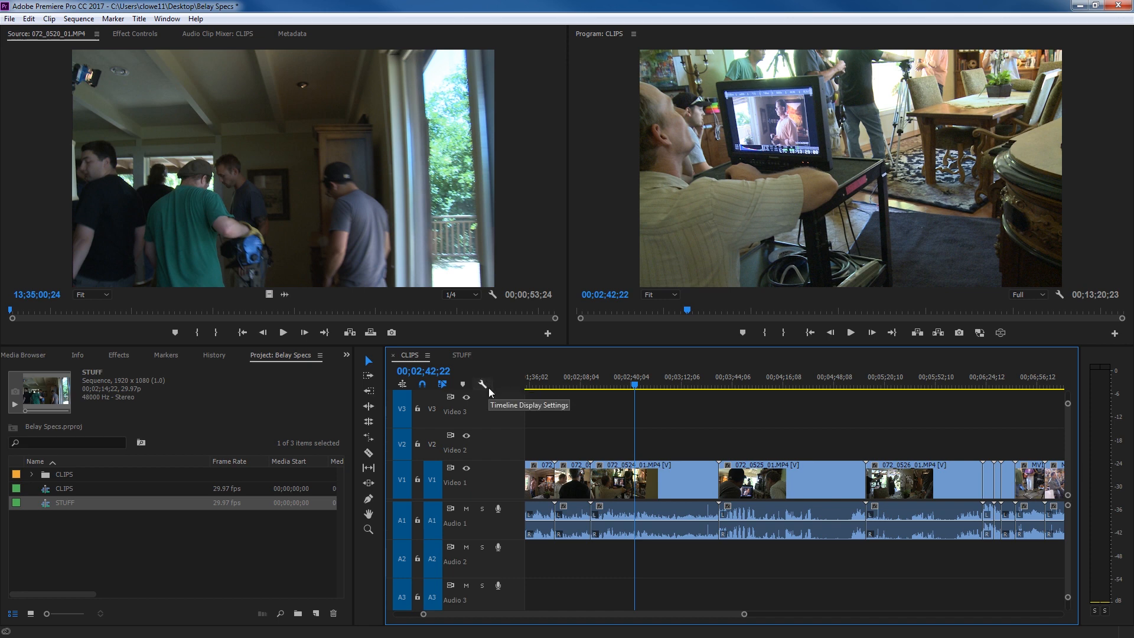
Turn on the display of video keyframes and try lowering the opacity line of 072_0524_01.MP4.
left_click(482, 384)
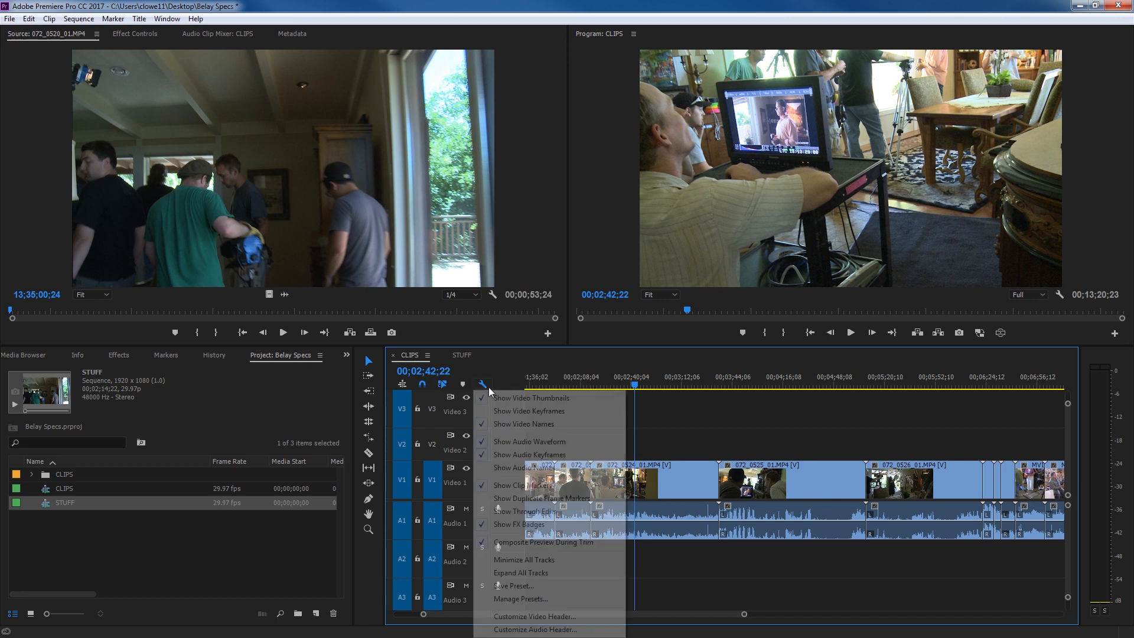
left_click(514, 411)
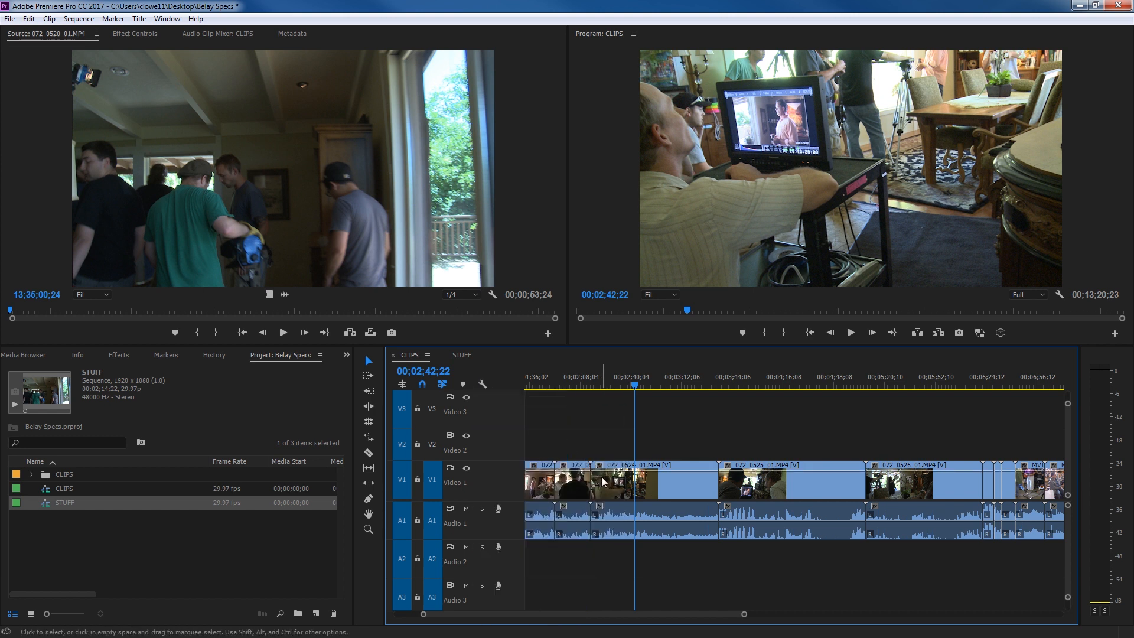
left_click_drag(639, 470, 639, 484)
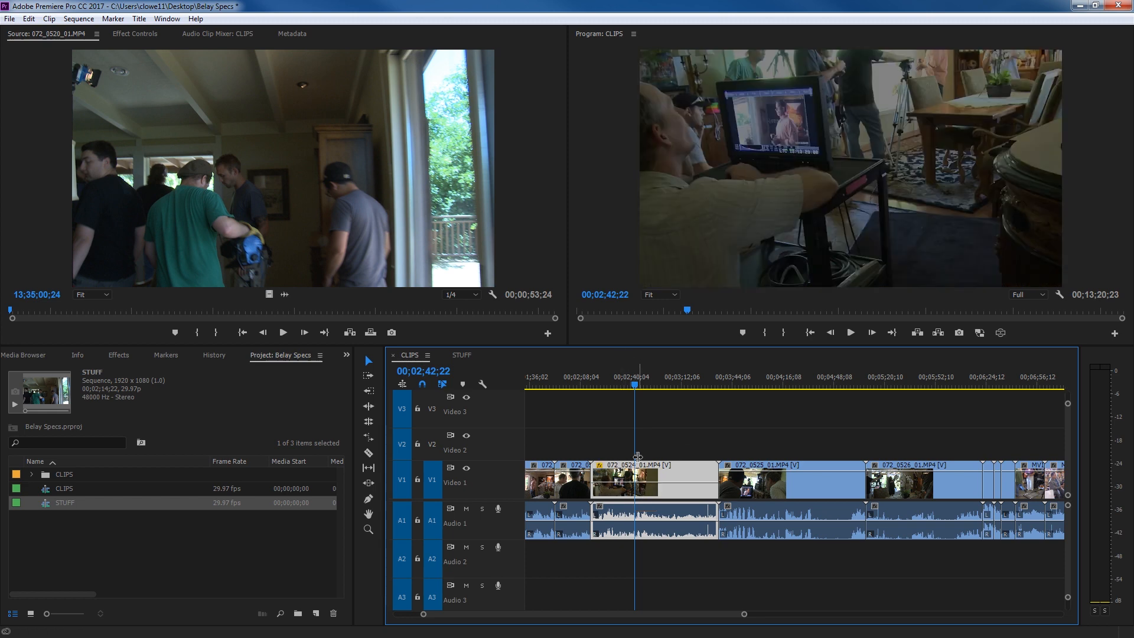
Turn on the display of through edits and cut 072_0524_01.MP4 at 00;02;52;13.
left_click(483, 384)
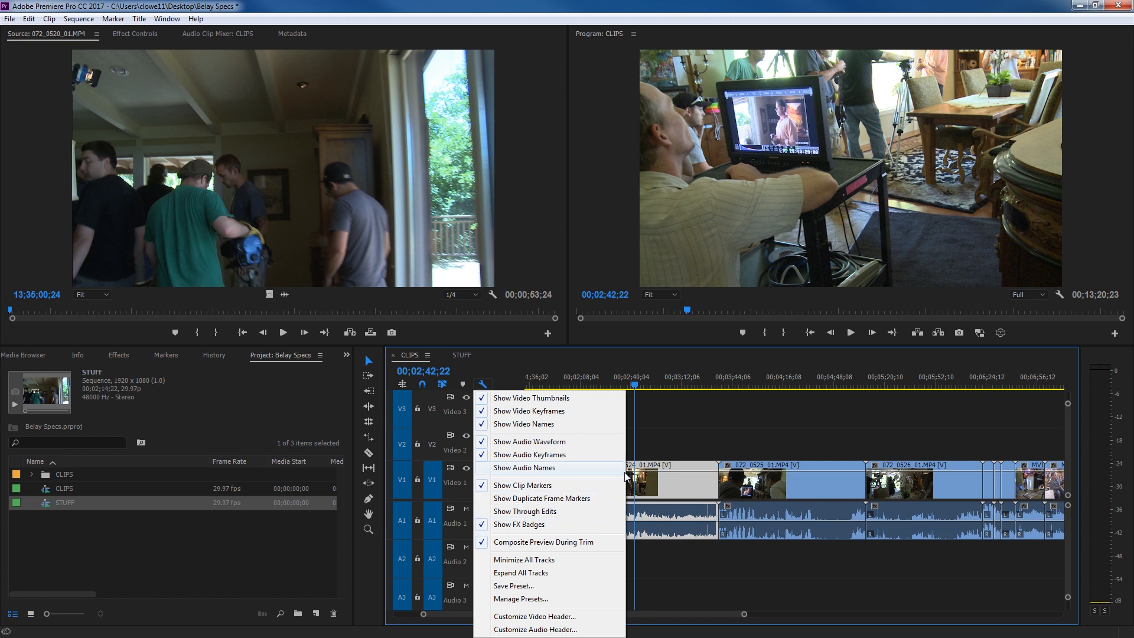
left_click(534, 511)
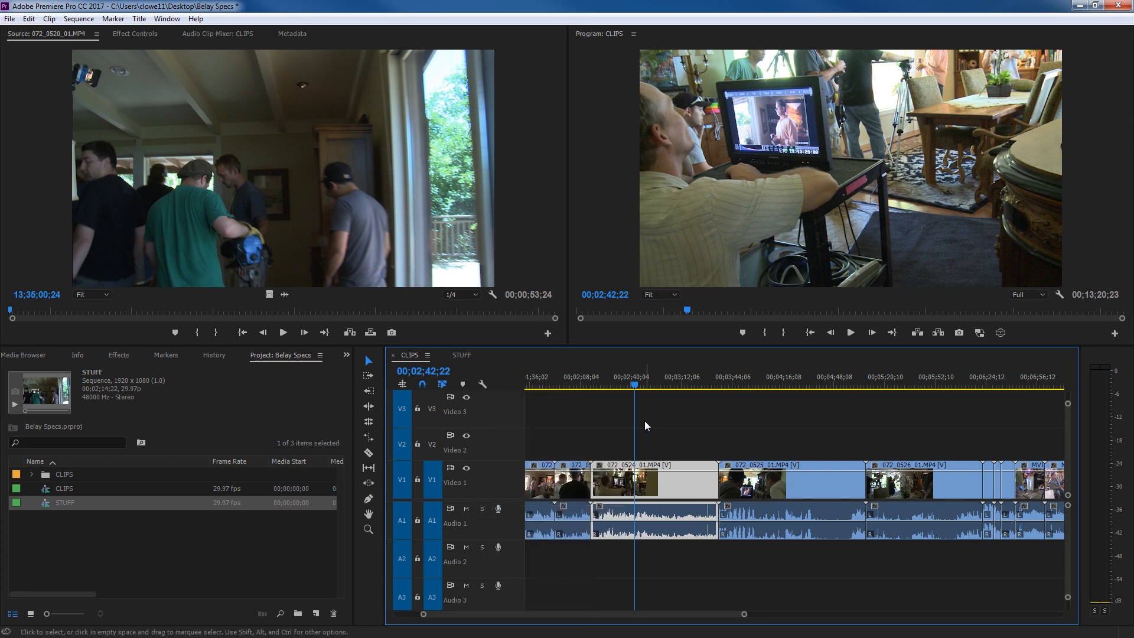
left_click(650, 388)
key("=")
key("=")
key("=")
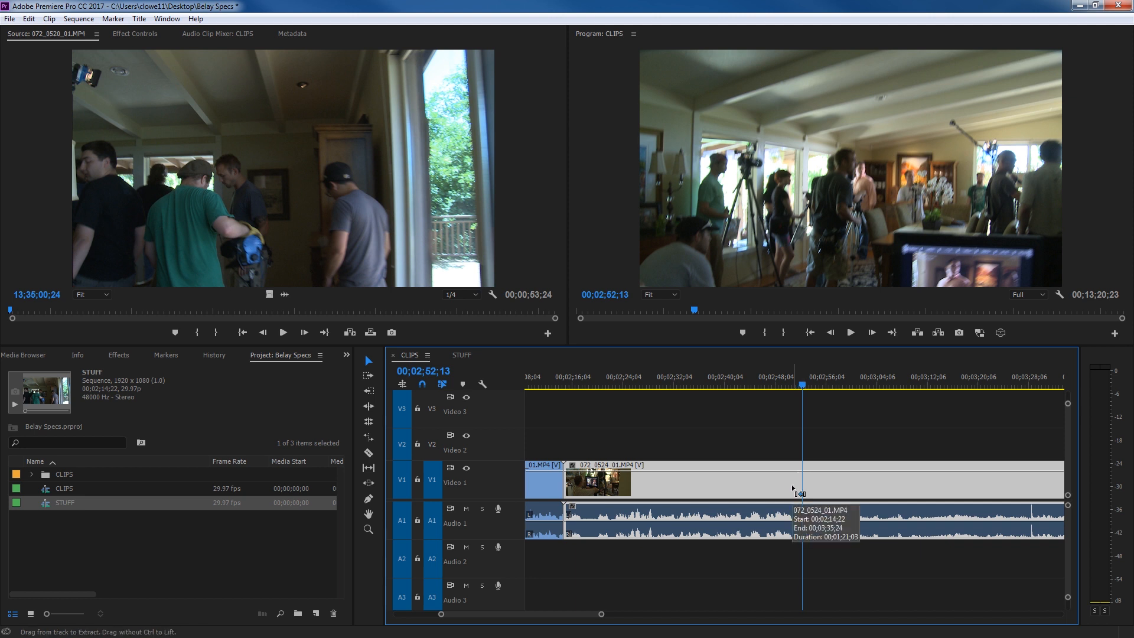
key("ctrl+k")
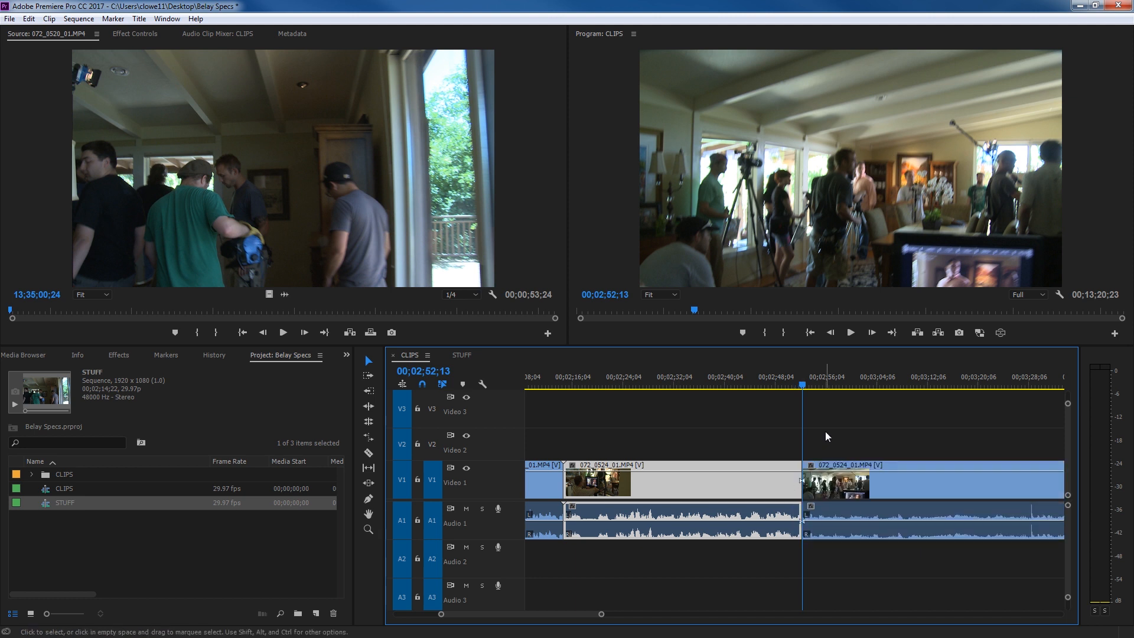
left_click(825, 437)
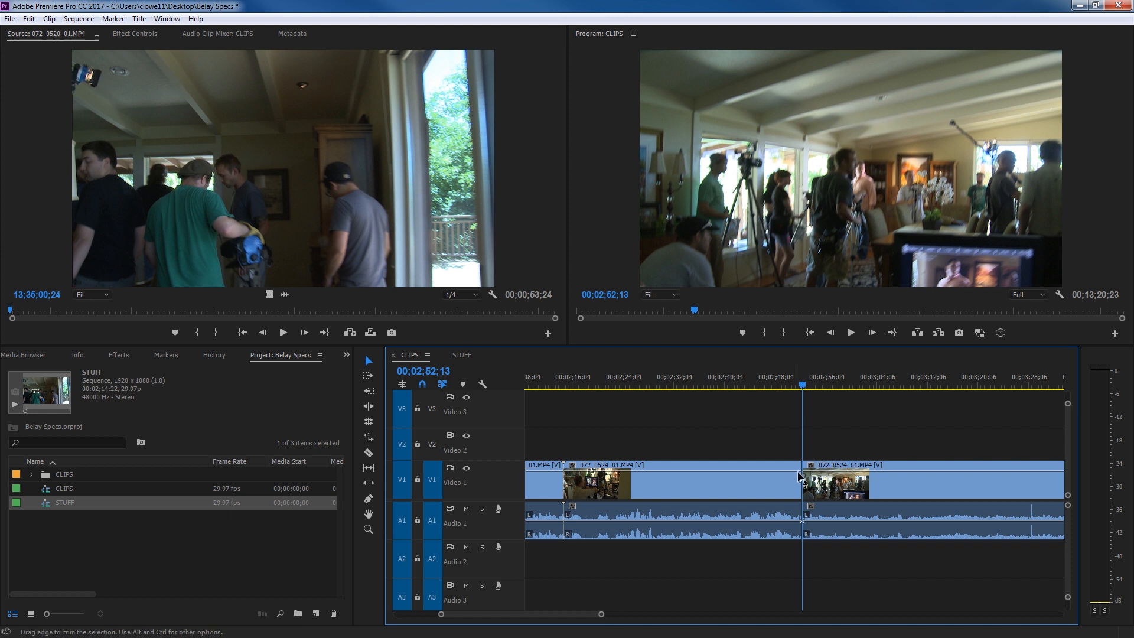
Step one frame back and forward across the cut in 072_0524_01.MP4, and rejoin the two pieces with Join Through Edits.
key("Left")
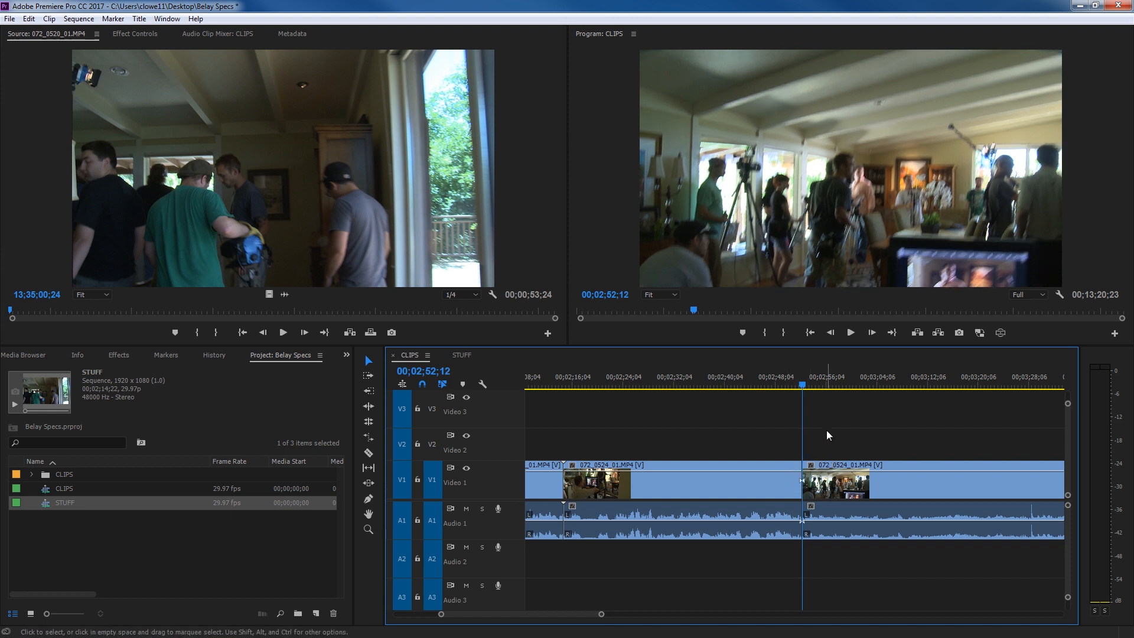
key("Right")
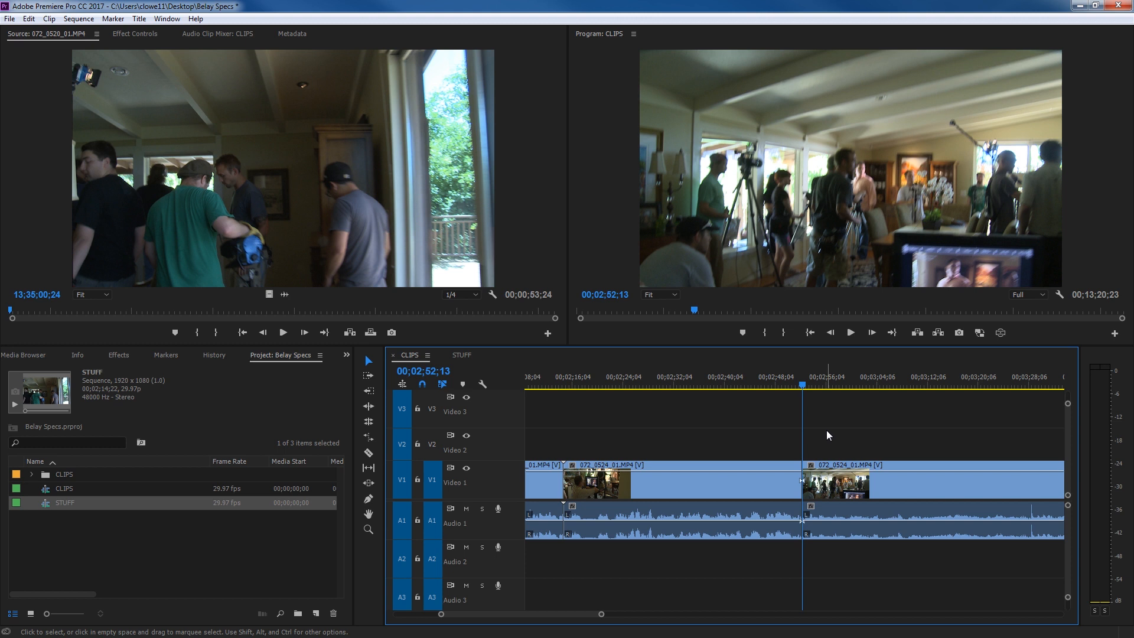
right_click(804, 480)
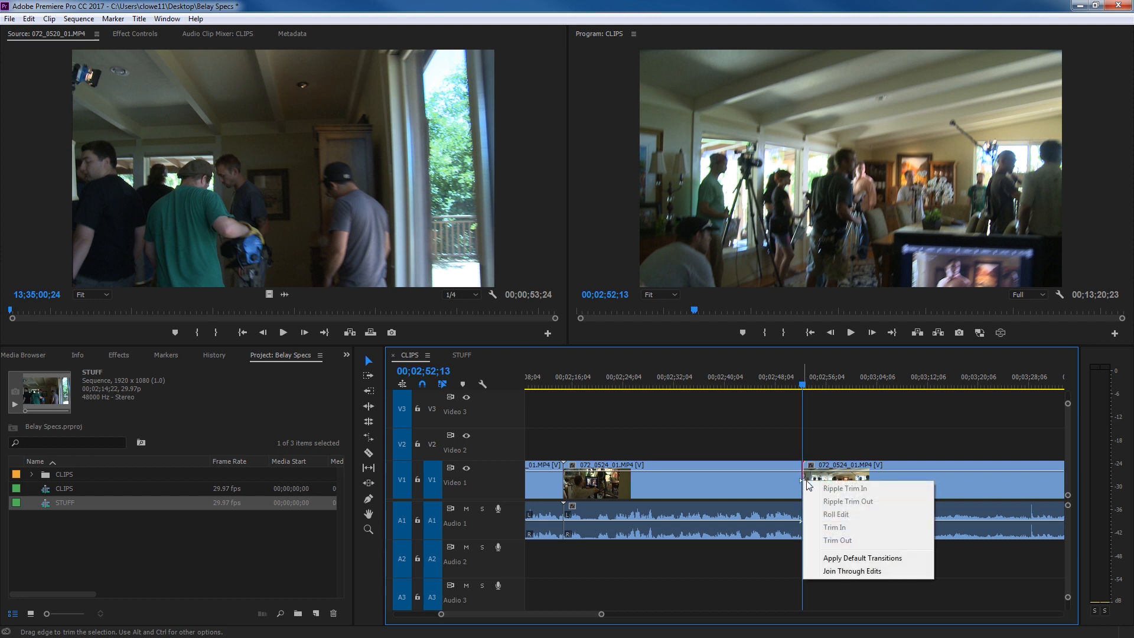
left_click(858, 571)
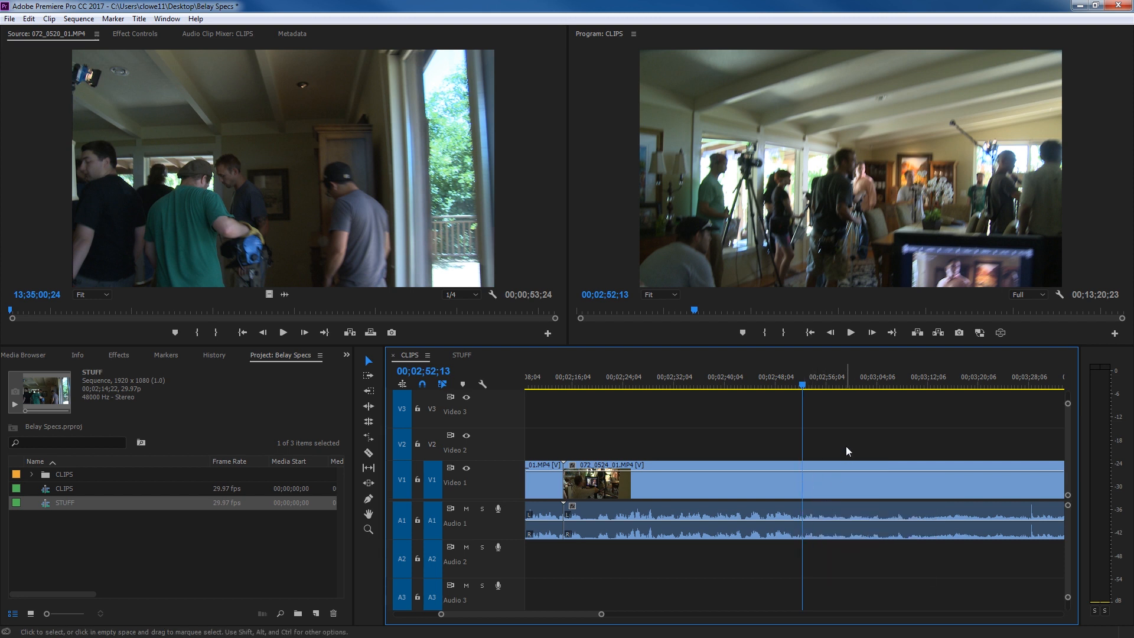
Turn off the display of through edits in the timeline.
left_click(482, 384)
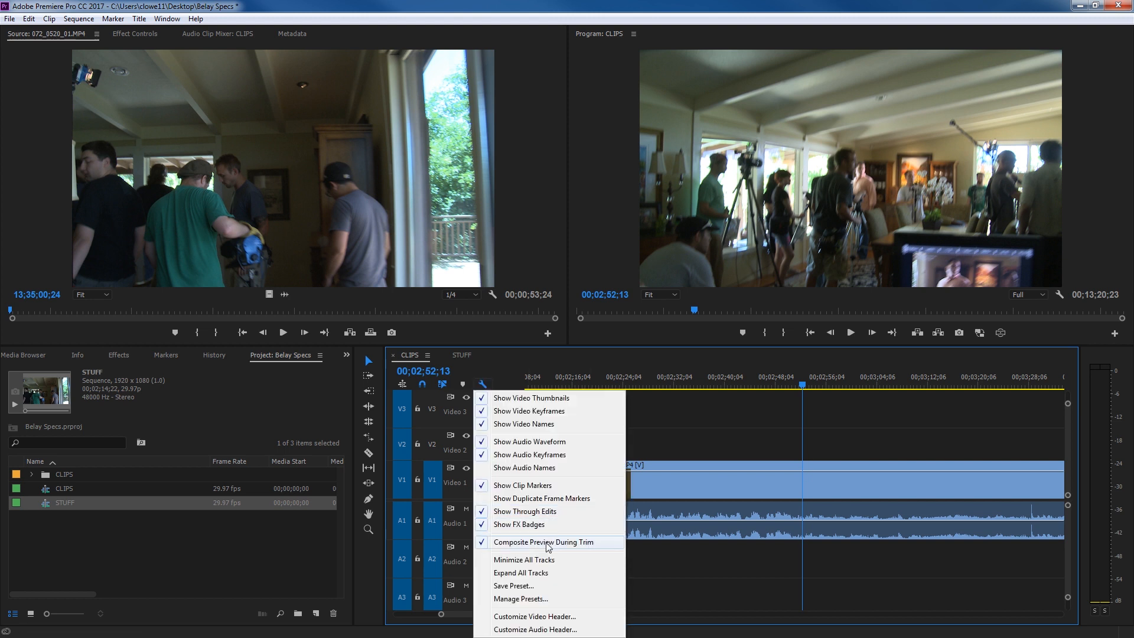
left_click(558, 514)
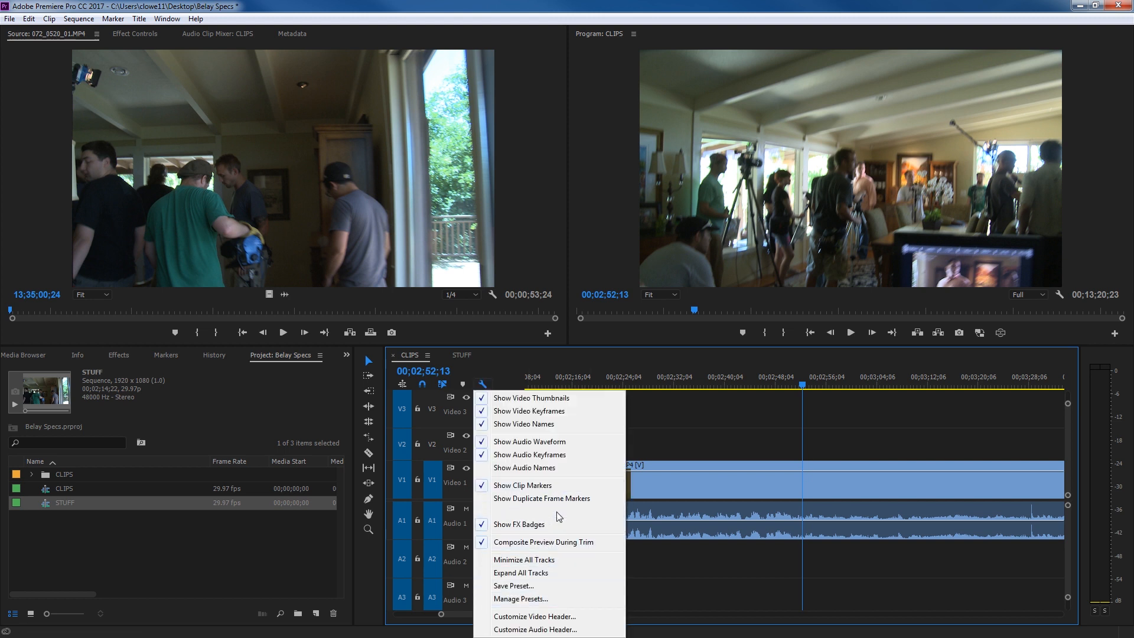
left_click(632, 459)
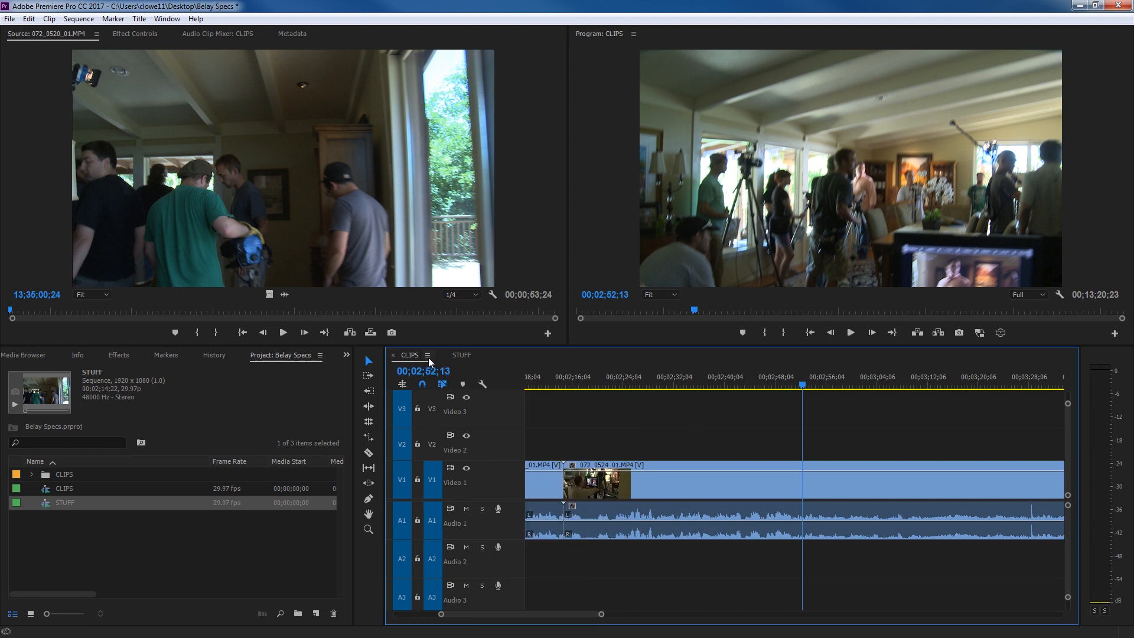
Switch the CLIPS timeline to video head and tail thumbnails and place the playhead at 00;03;02;10.
left_click(427, 355)
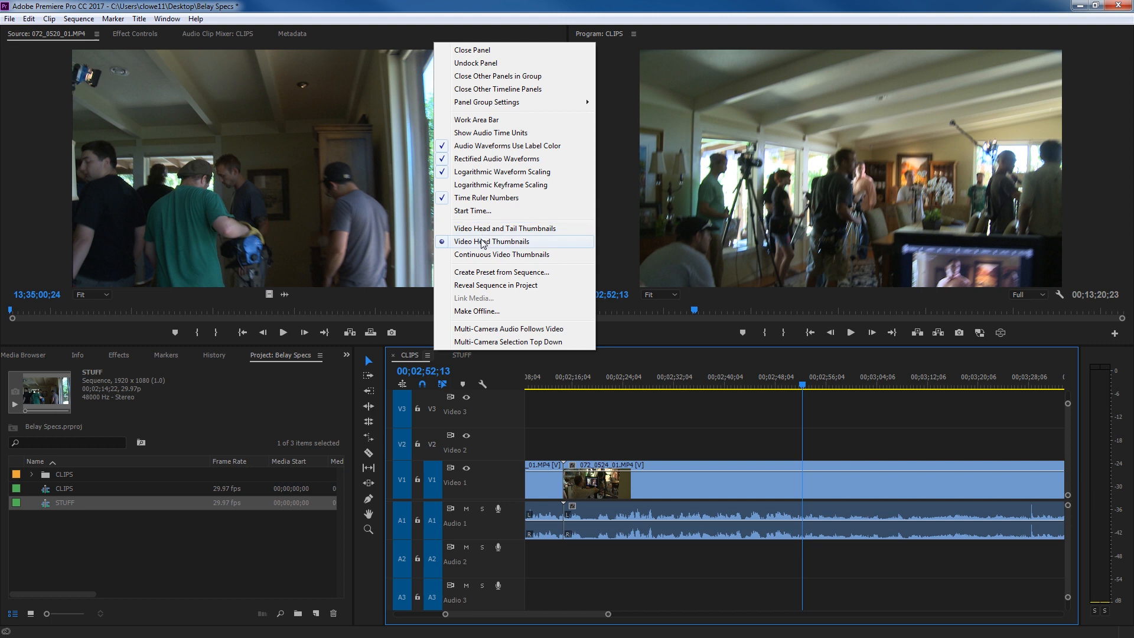
left_click(522, 229)
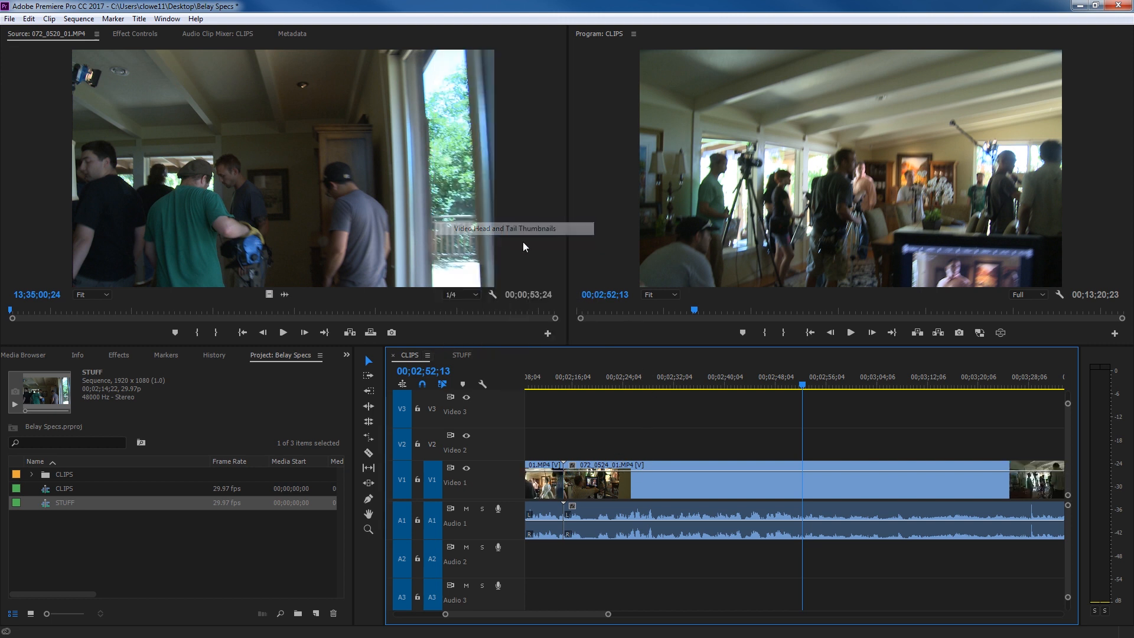
left_click(867, 374)
key("minus")
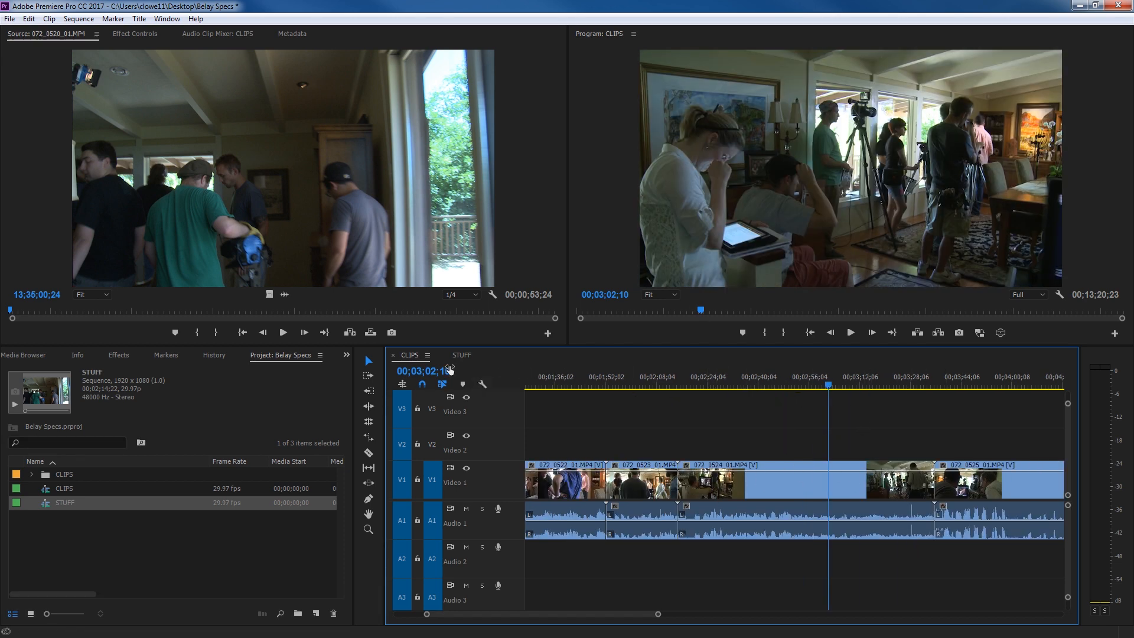
Try video head thumbnails and continuous video thumbnails in the CLIPS timeline, and return to video head thumbnails.
left_click(427, 355)
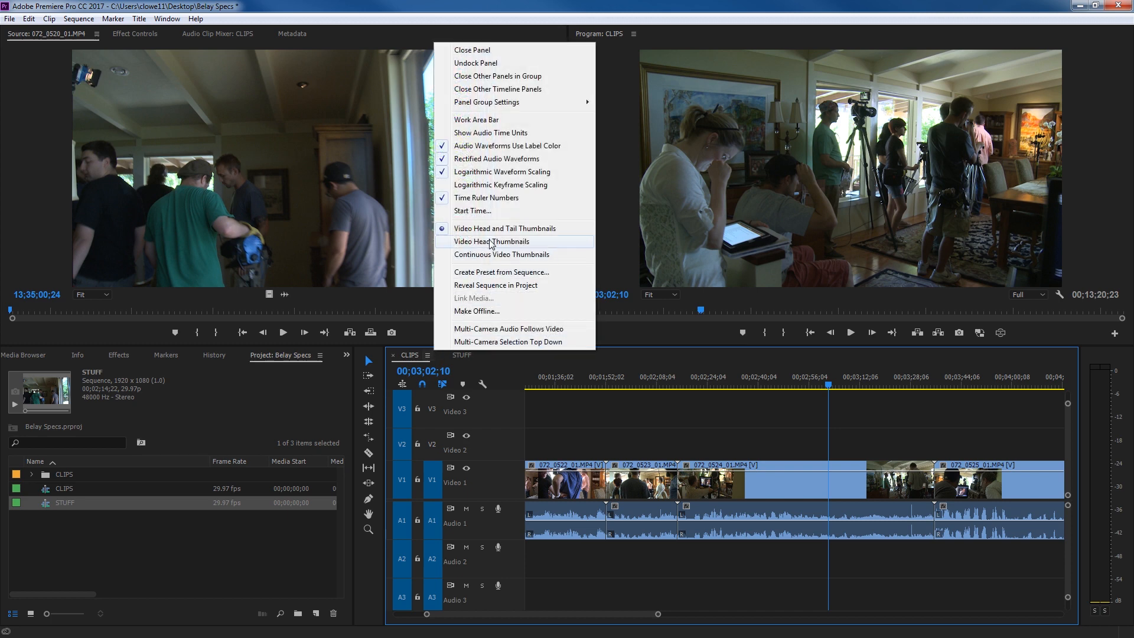
left_click(491, 241)
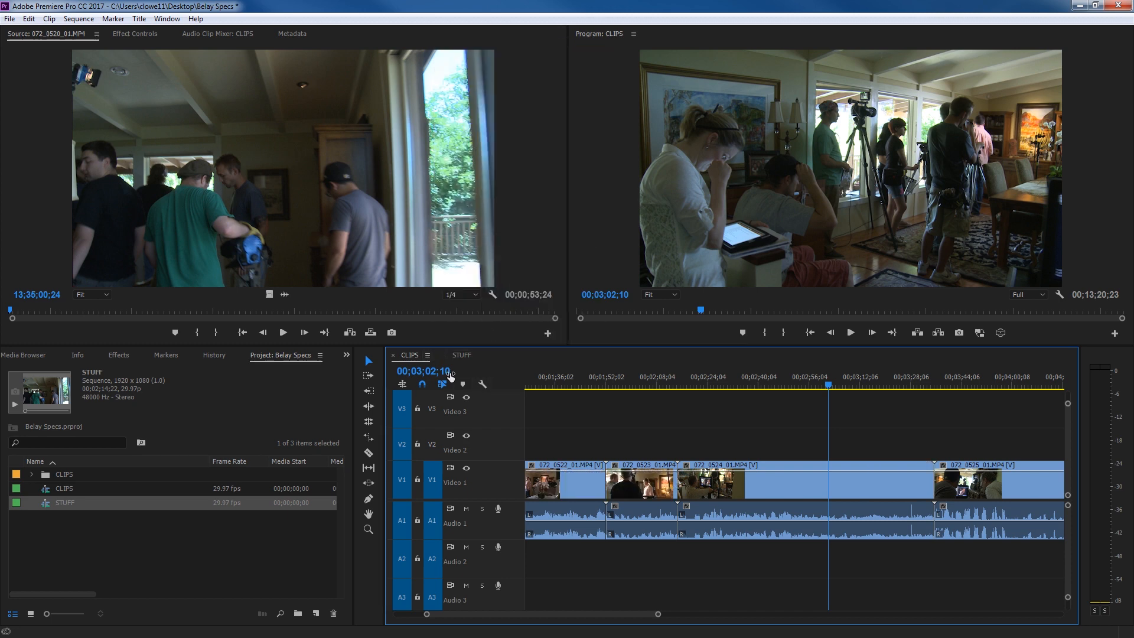
left_click(427, 355)
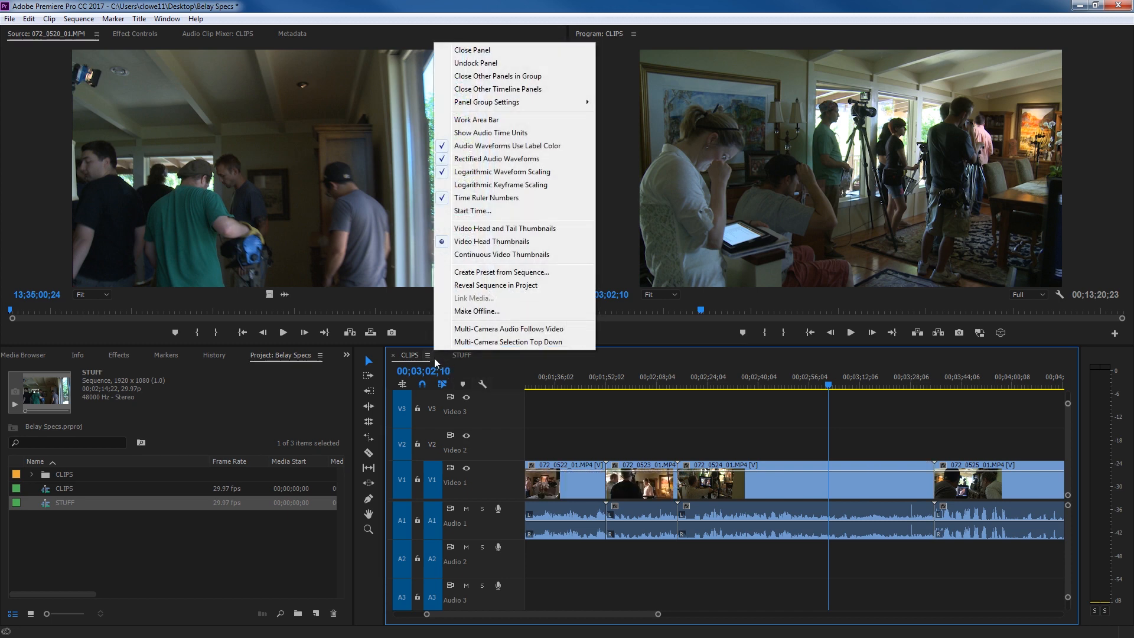
left_click(501, 255)
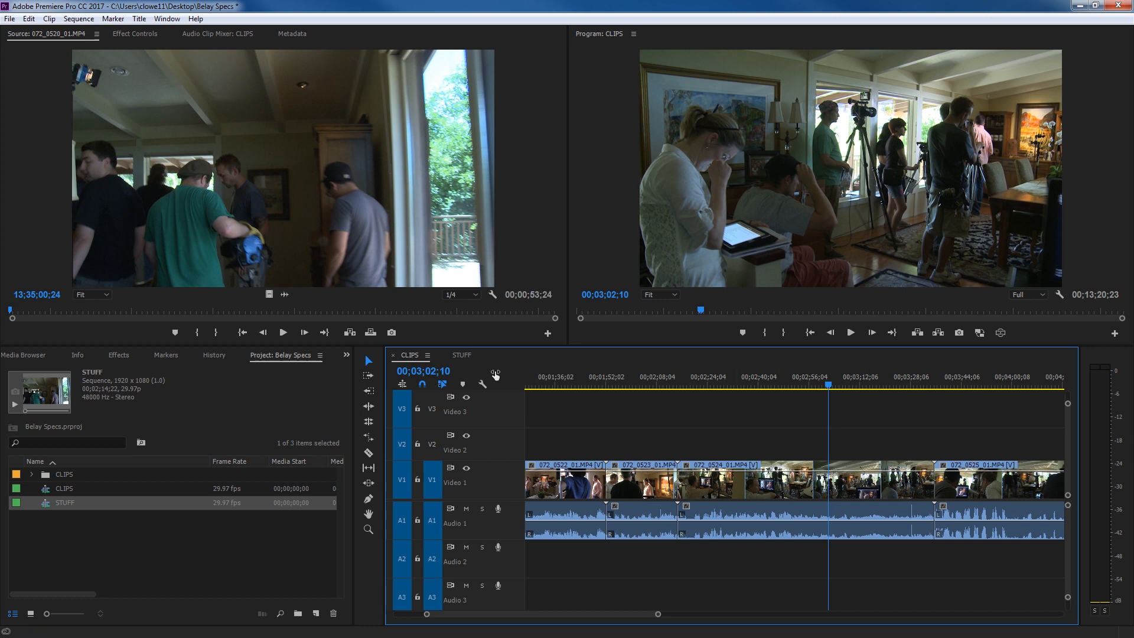
left_click(481, 384)
left_click(490, 263)
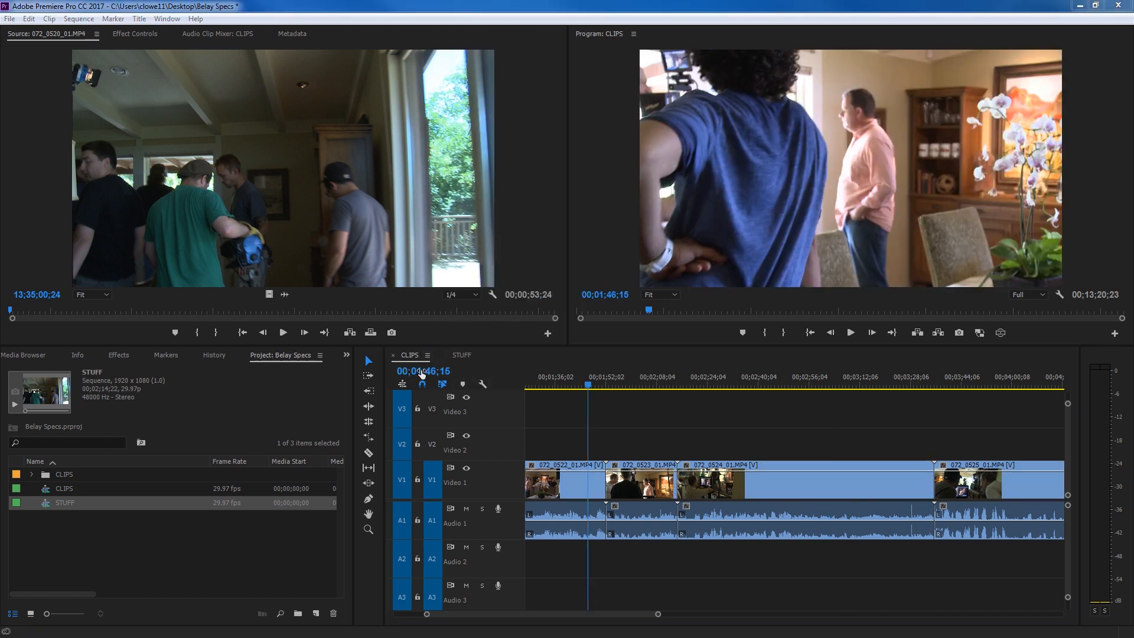
Return the playhead to the start of the CLIPS sequence and scrub it forward to 00;07;50;12.
left_click(555, 383)
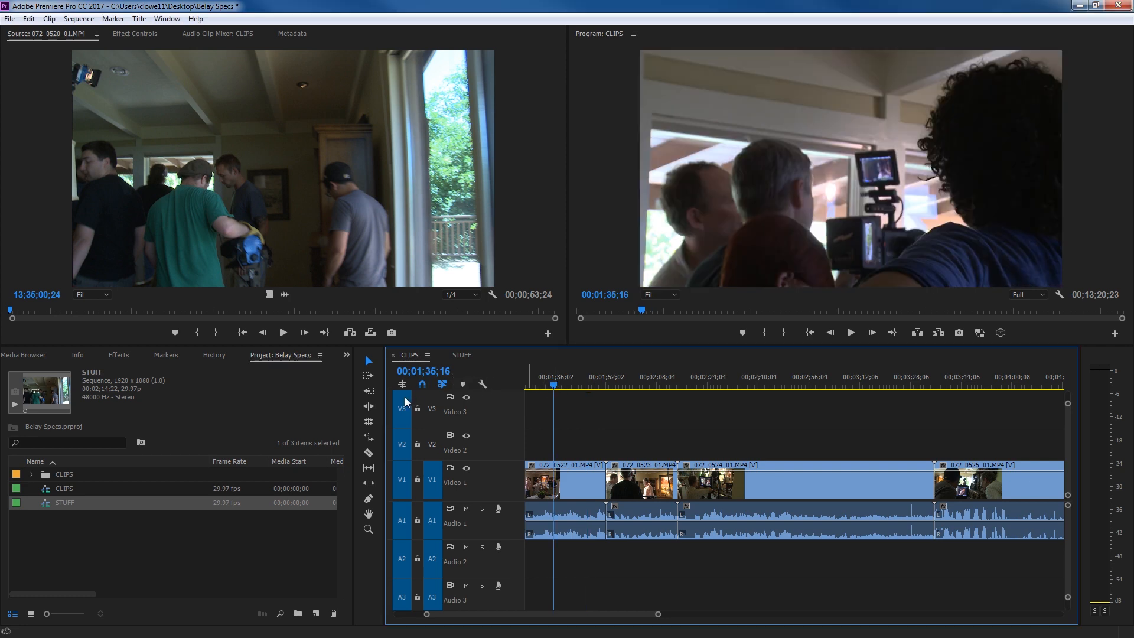
key("Home")
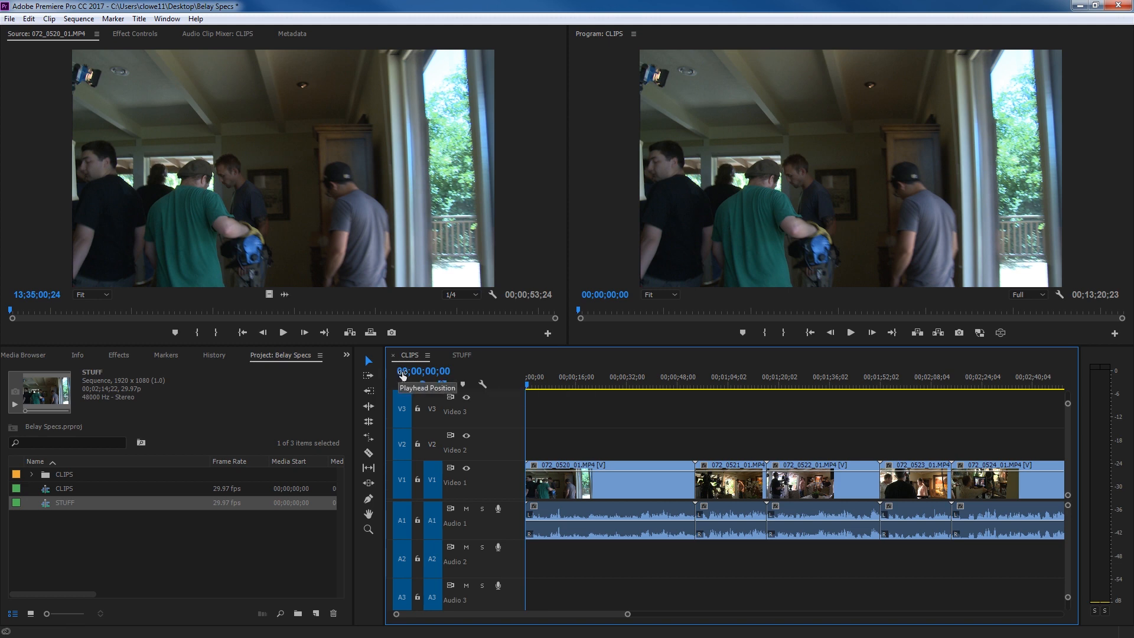
left_click_drag(526, 385, 672, 386)
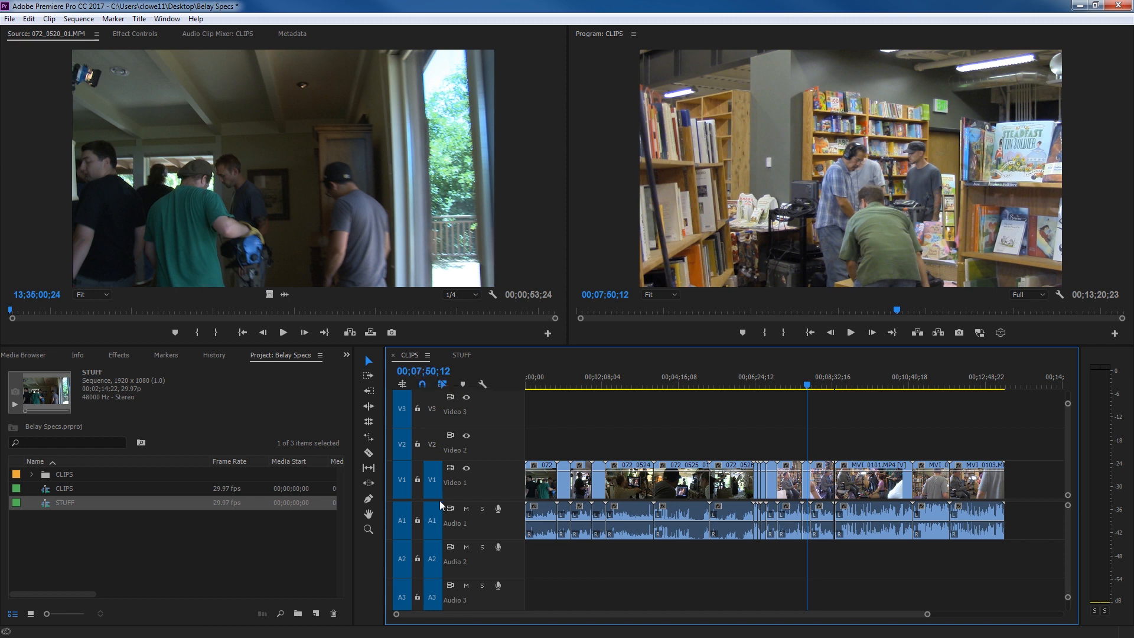
With video track V1 locked, delete all the audio clips, undo the deletion, and unlock V1.
left_click(417, 476)
key("ctrl+a")
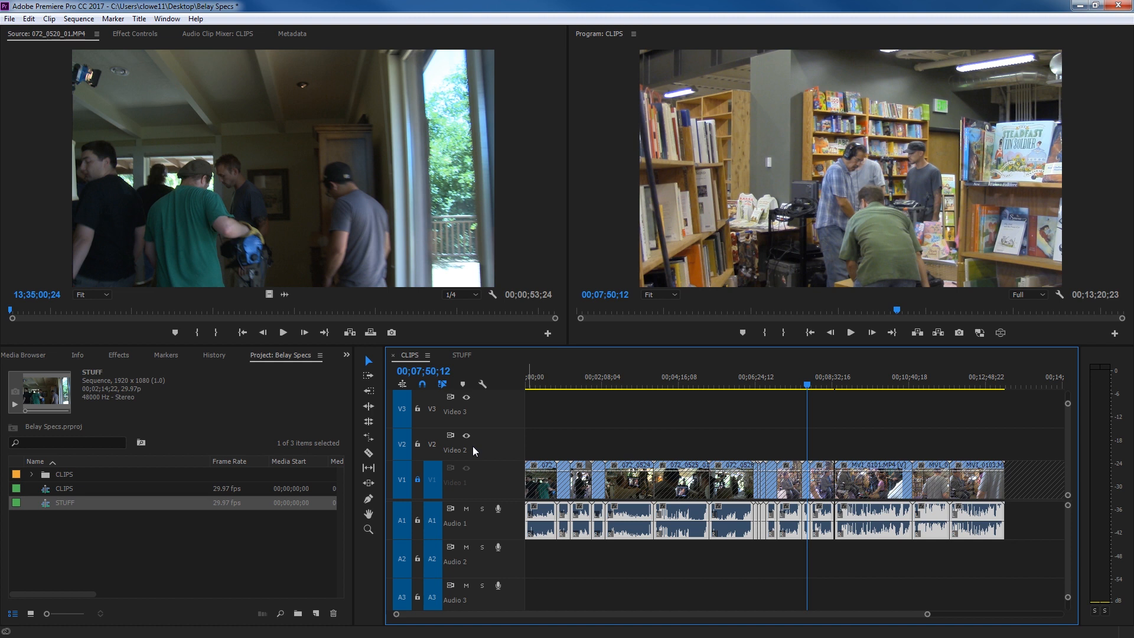
key("Delete")
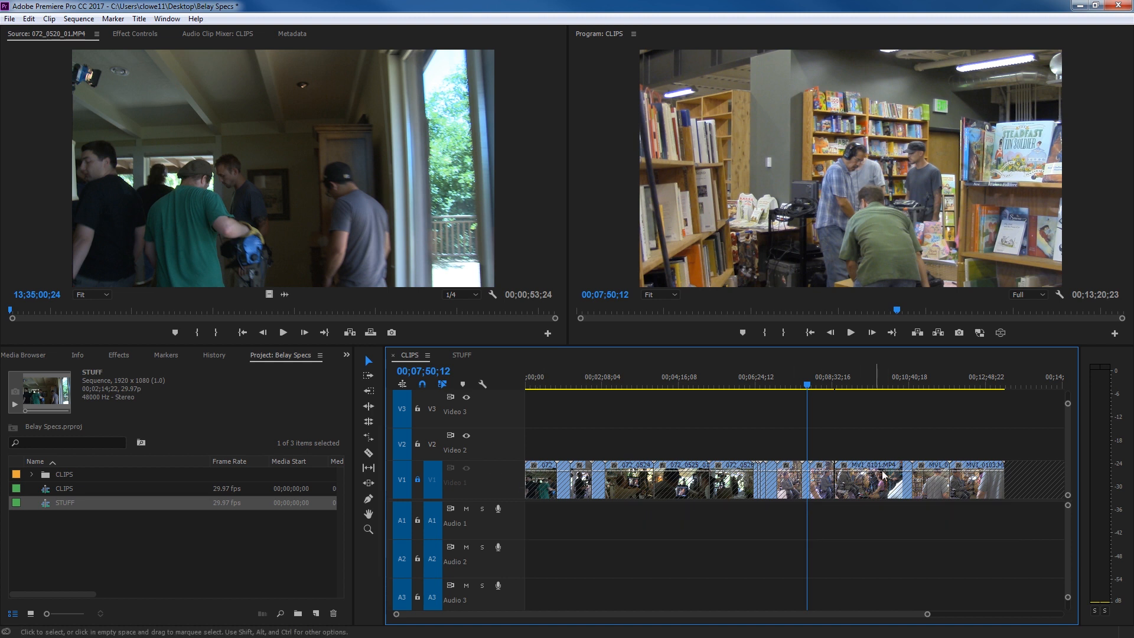
key("ctrl+z")
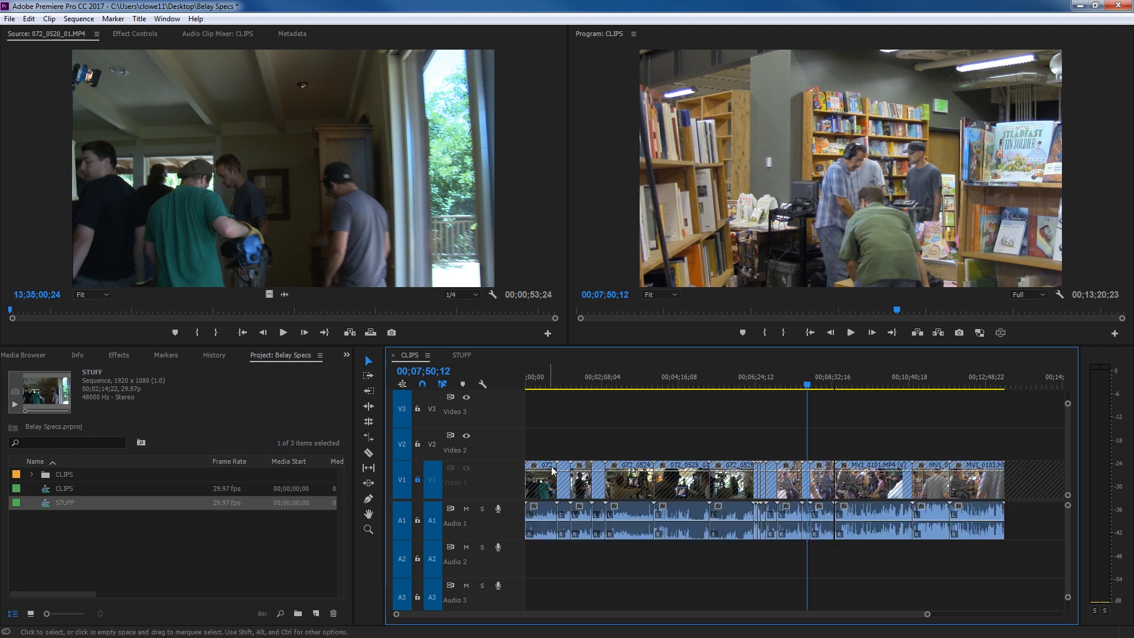
left_click(417, 480)
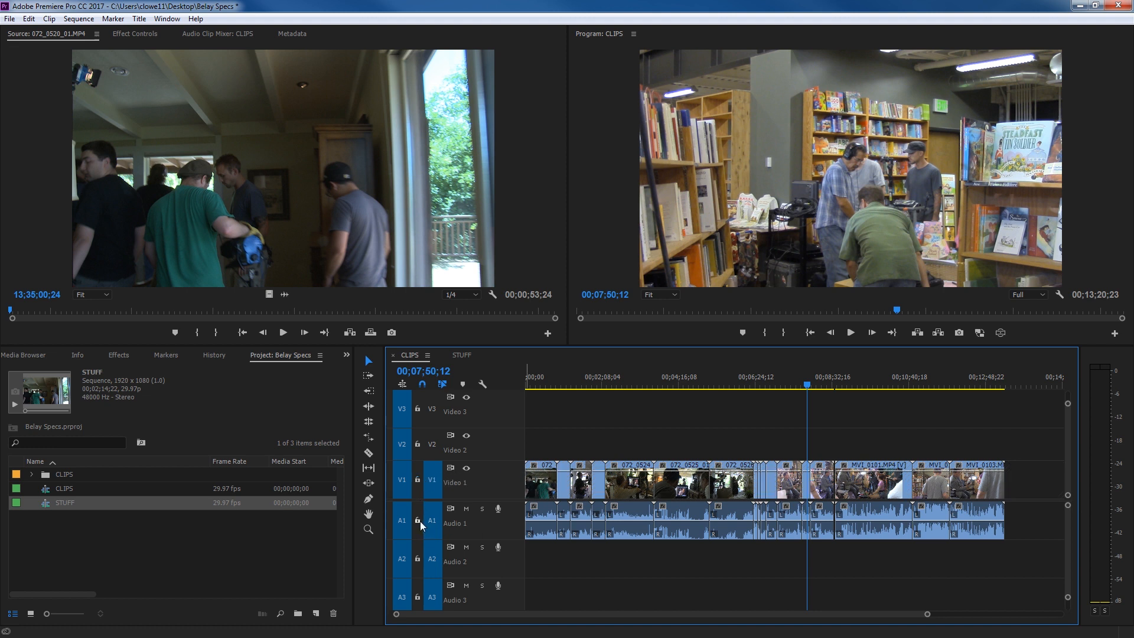
Lock audio tracks A1, A2 and A3 in the CLIPS timeline, and unlock all three again.
left_click(417, 520)
left_click(417, 559)
left_click(417, 597)
left_click(416, 594)
left_click(417, 559)
left_click(417, 520)
Turn the output of video tracks V1 and V2 off and back on, one track after the other.
left_click(466, 469)
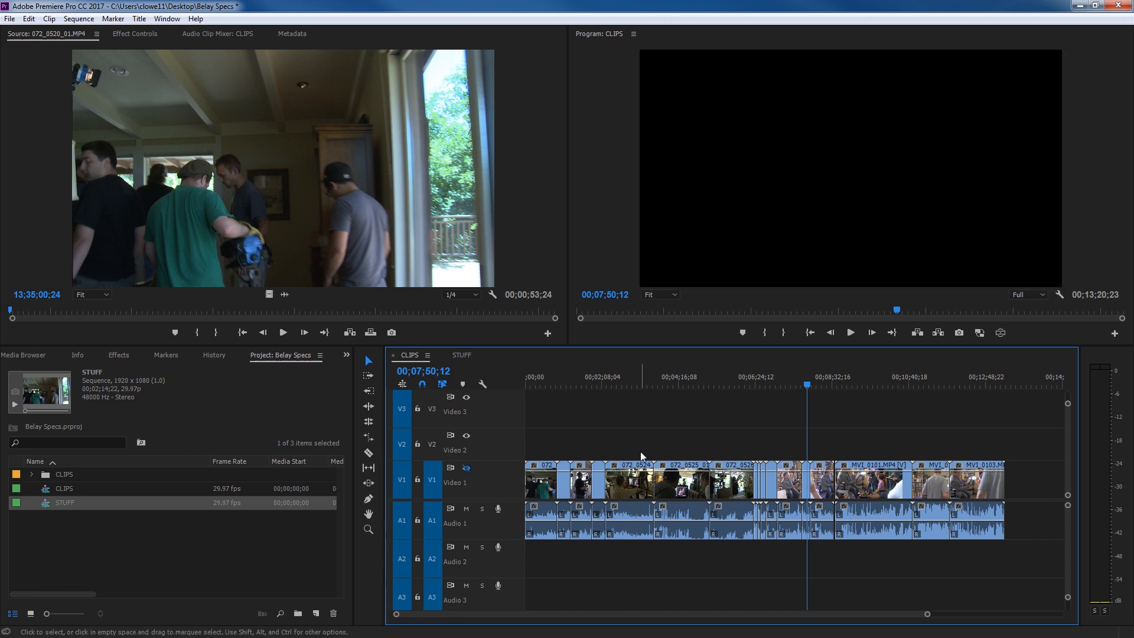
left_click(467, 468)
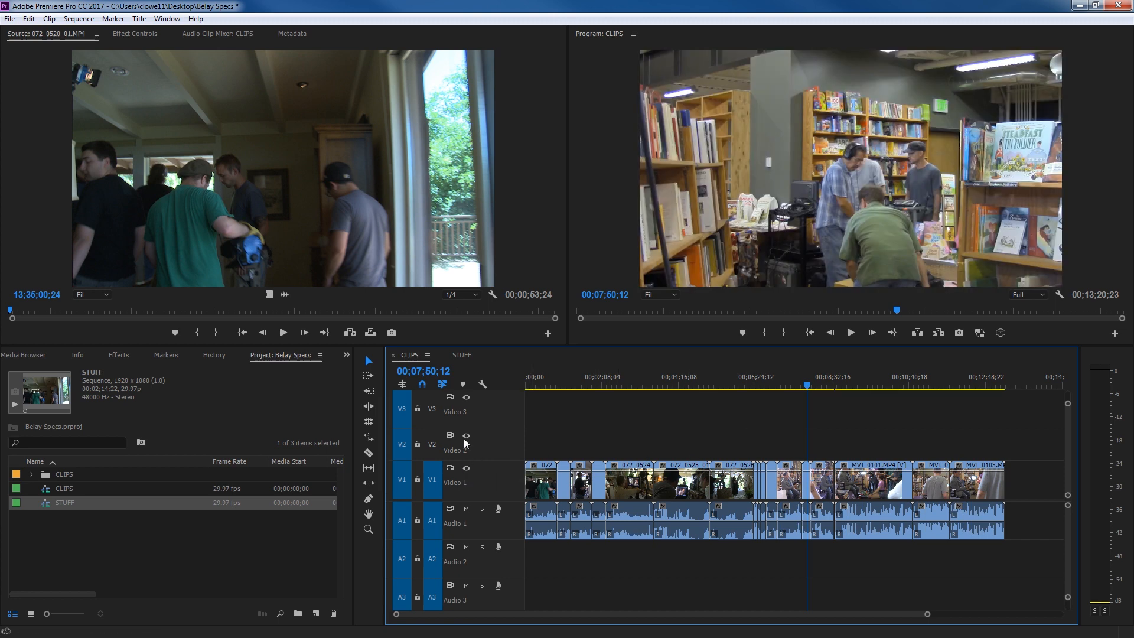
left_click(466, 437)
left_click(466, 437)
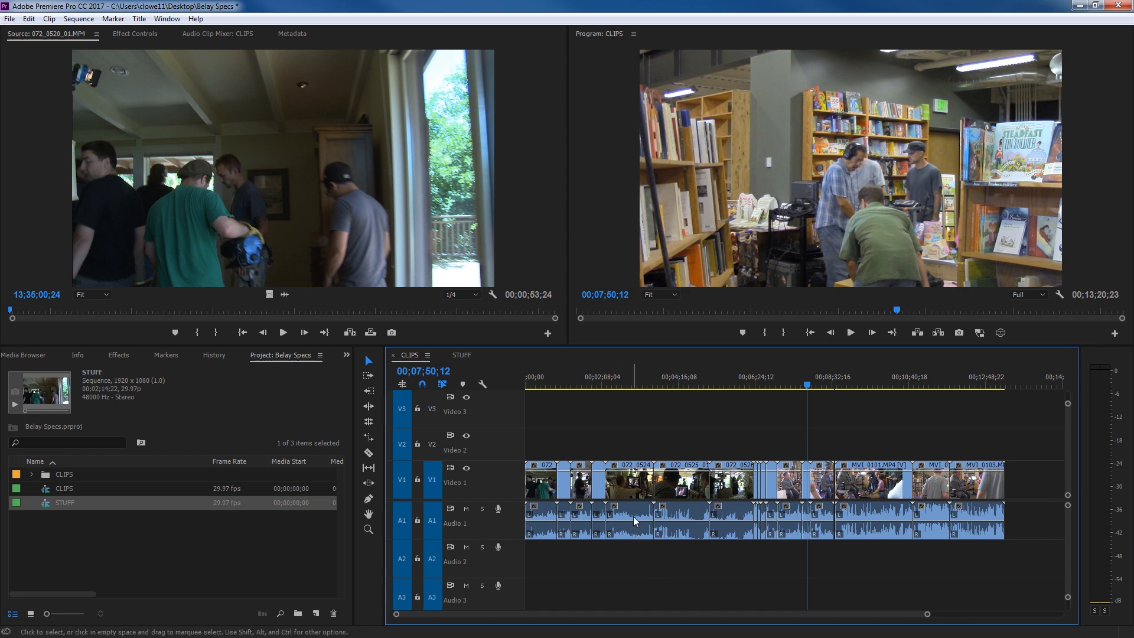
Move the audio of clip 072_0524 to A2 and of 072_0525 to A3, and play the sequence with A1 muted.
left_click_drag(633, 516, 637, 552)
left_click_drag(679, 512, 678, 588)
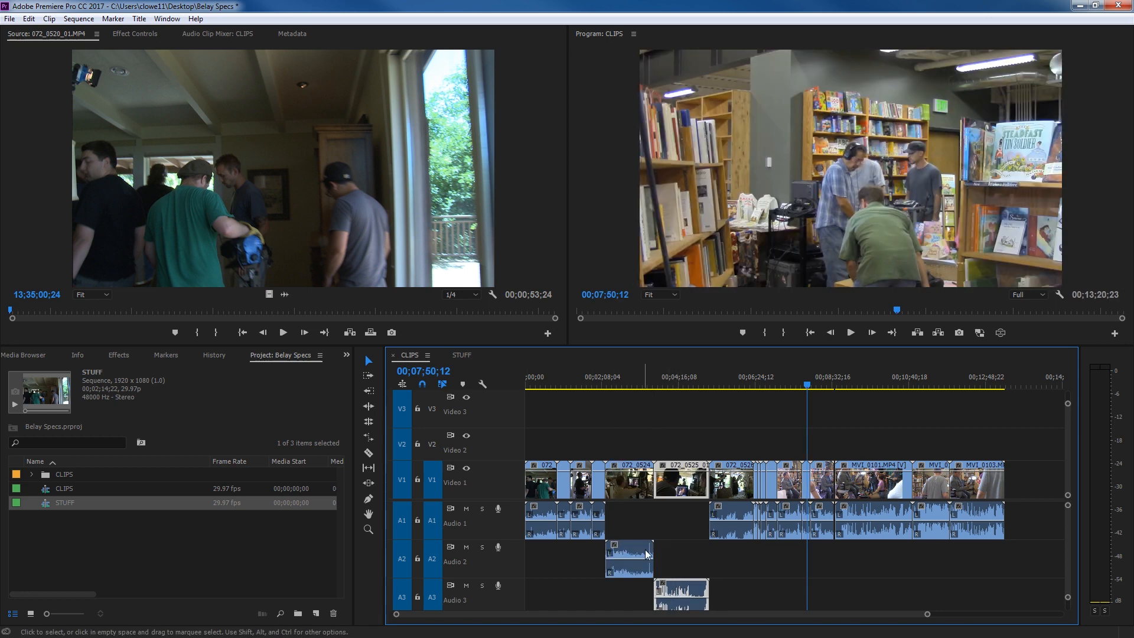
left_click(467, 509)
left_click(595, 384)
key("space")
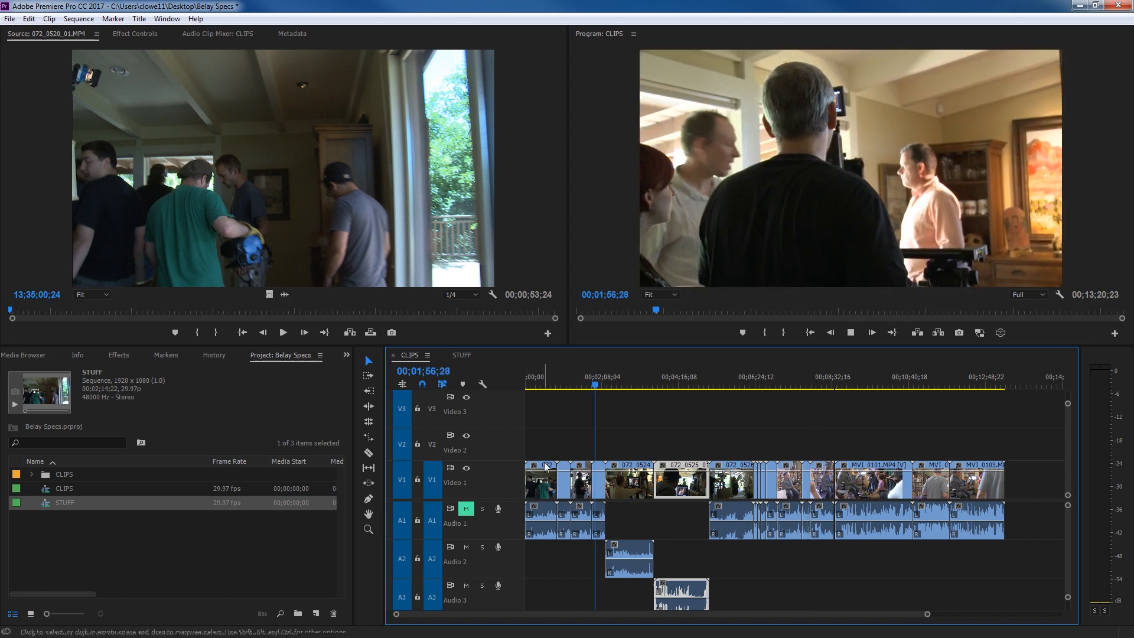
left_click(611, 384)
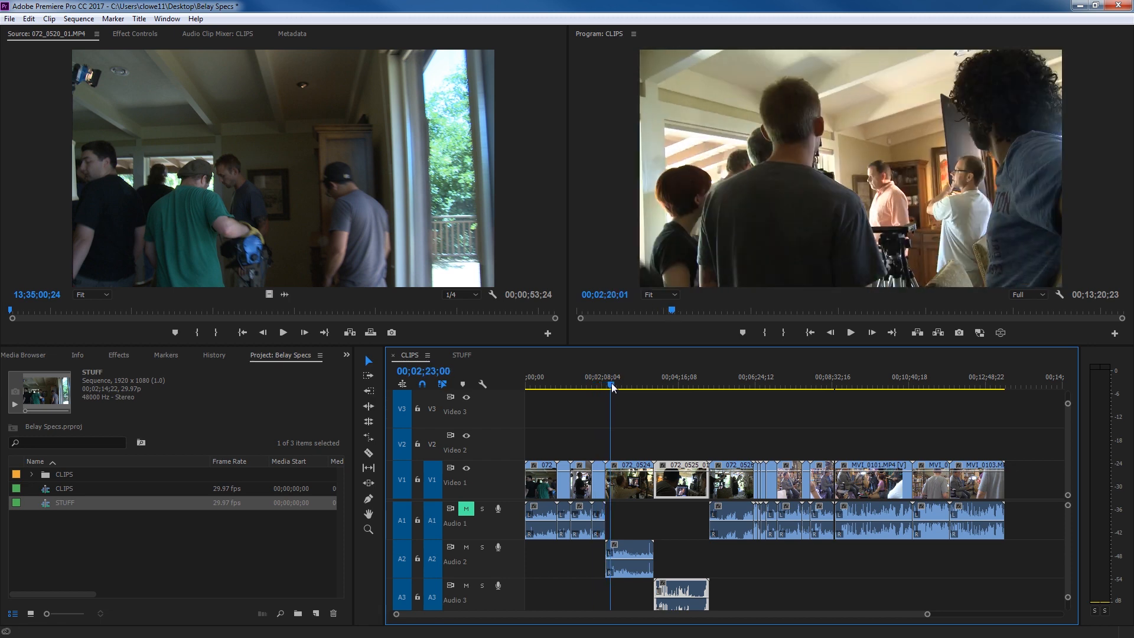
key("space")
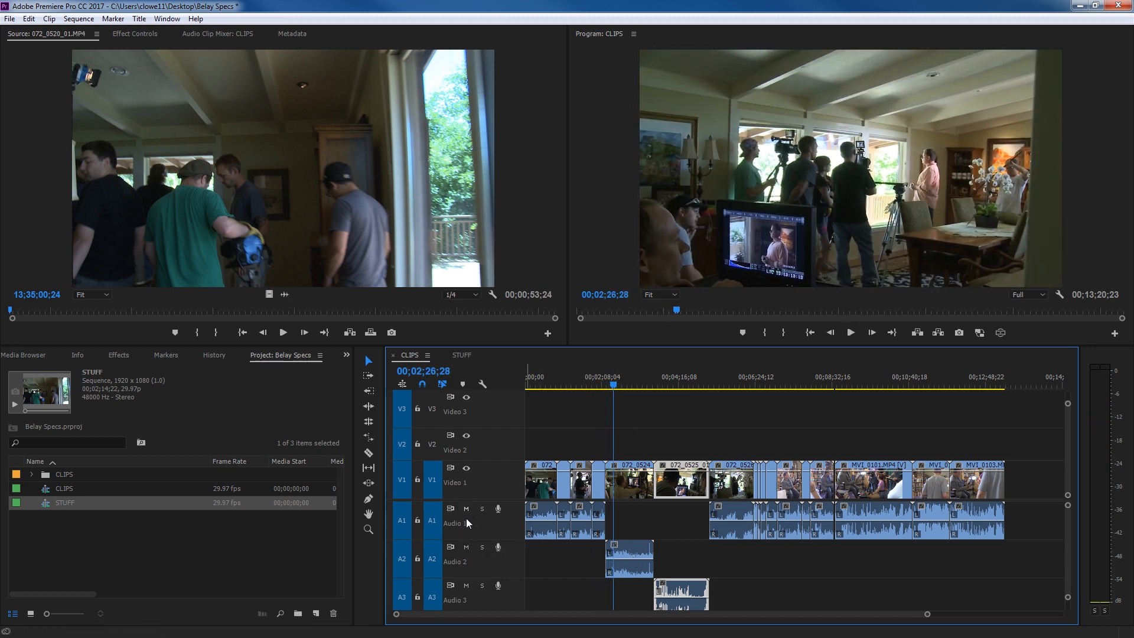
Solo audio track A2, play back over the clips on A2 and A3, and solo A1 as well.
left_click(482, 548)
left_click(608, 384)
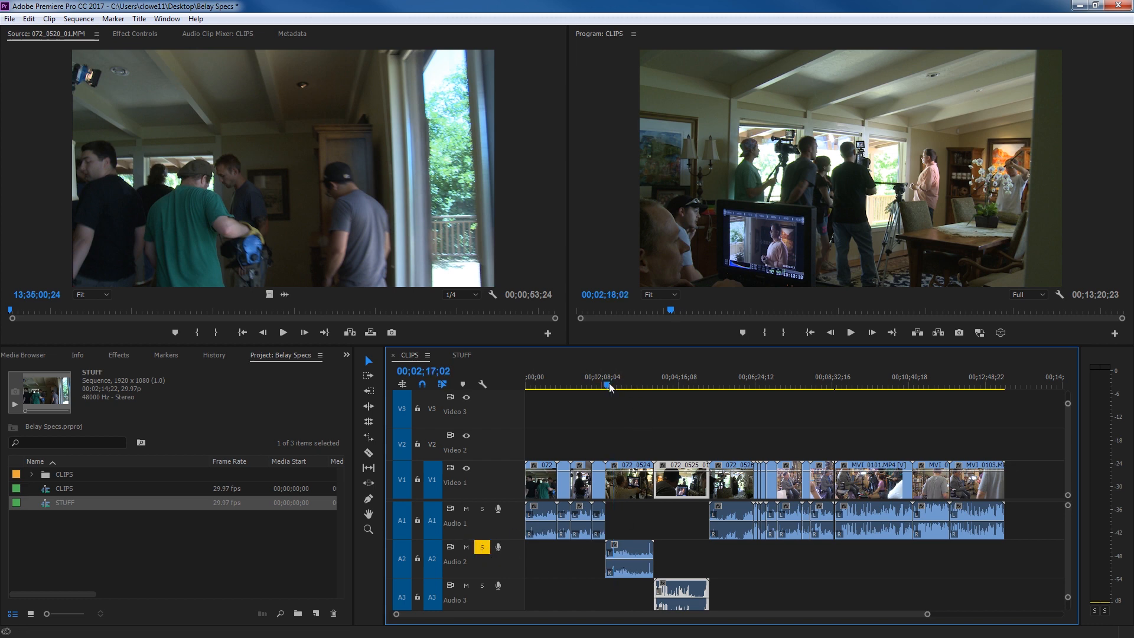
left_click_drag(608, 385, 664, 379)
key("space")
key("space")
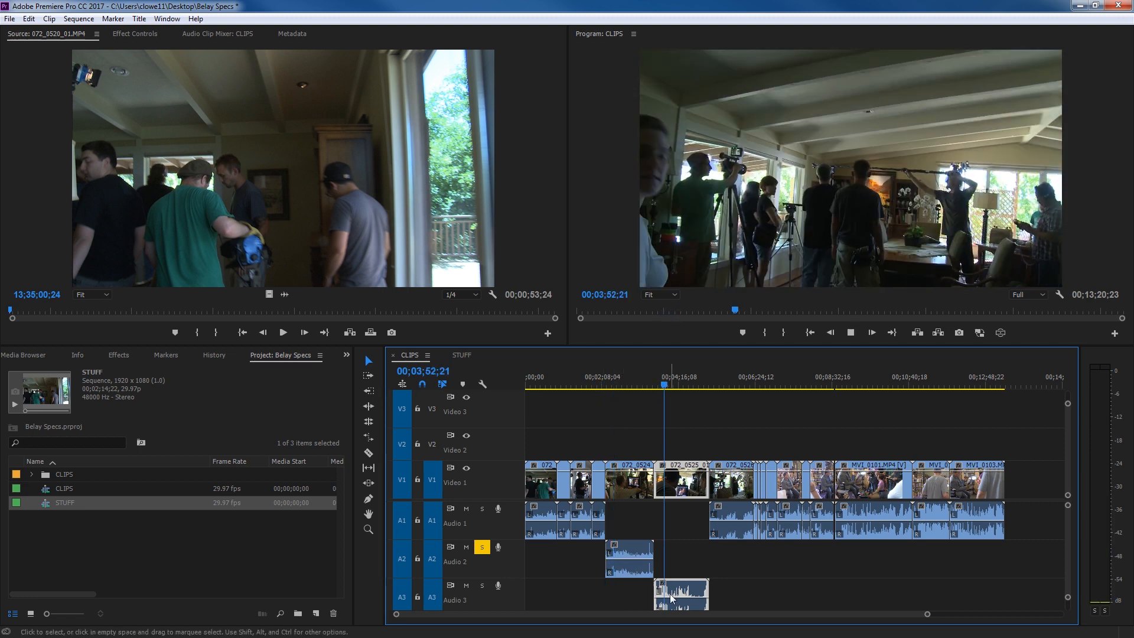
key("space")
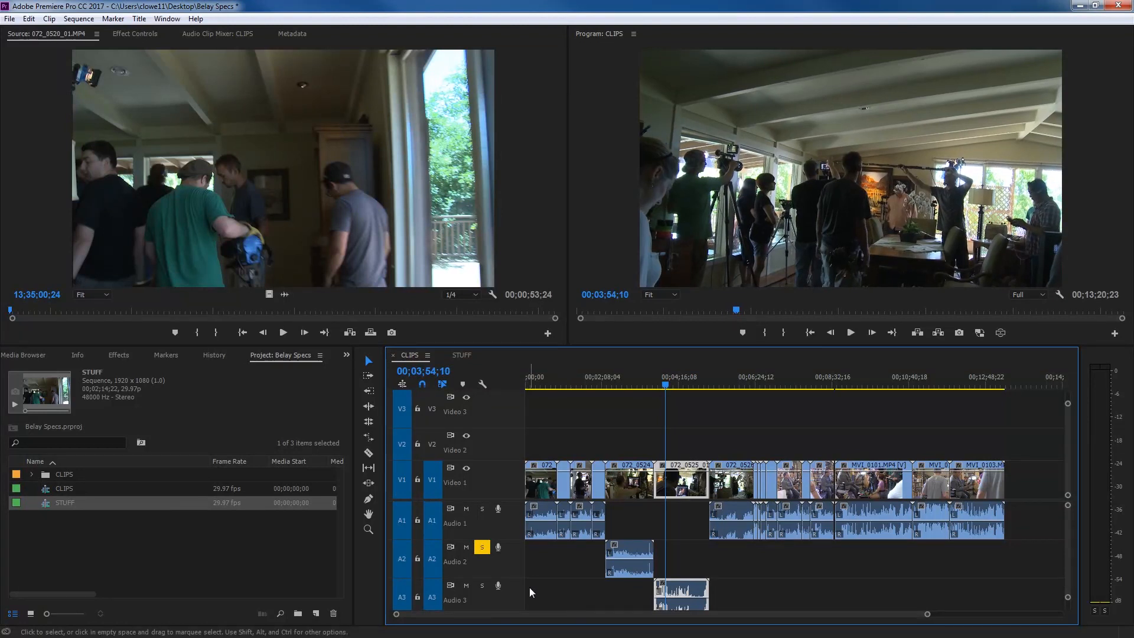
left_click(482, 509)
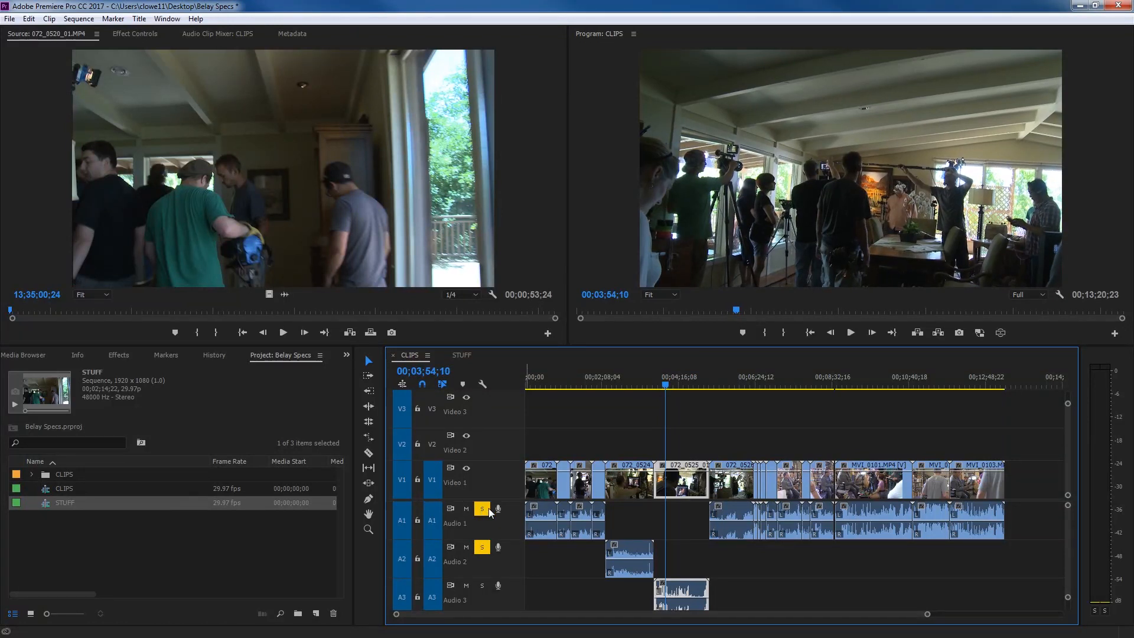
With the playhead at 00;02;14;22, try ripple deleting clip 072_0524 with its A2 audio, undo it, and try the deletion again.
left_click(587, 379)
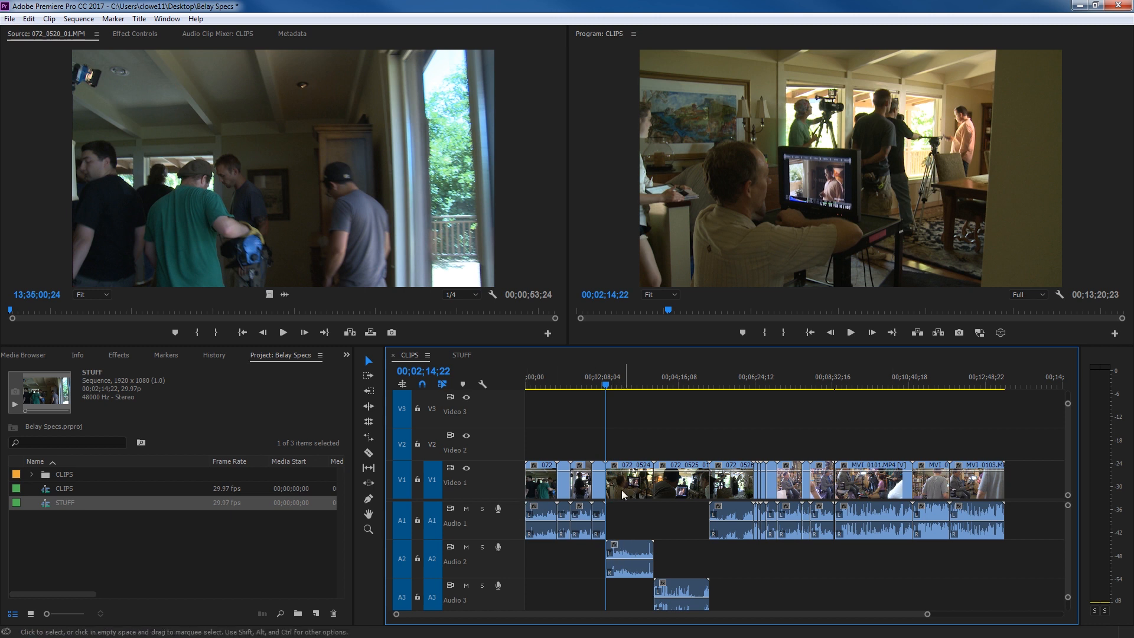
left_click_drag(626, 433, 619, 579)
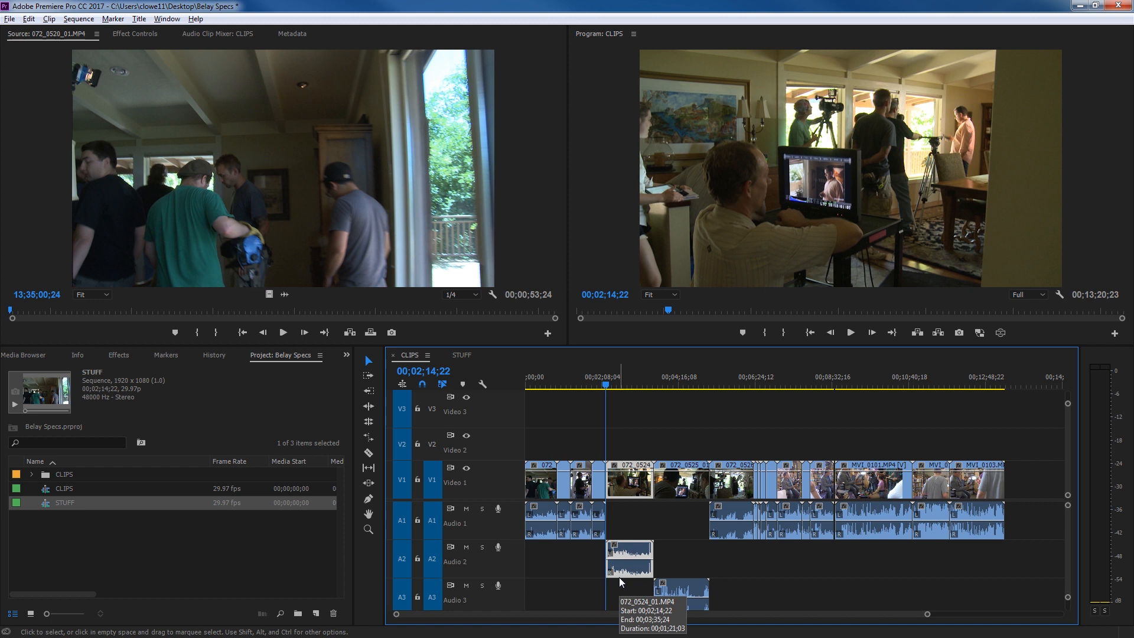
key("shift+Delete")
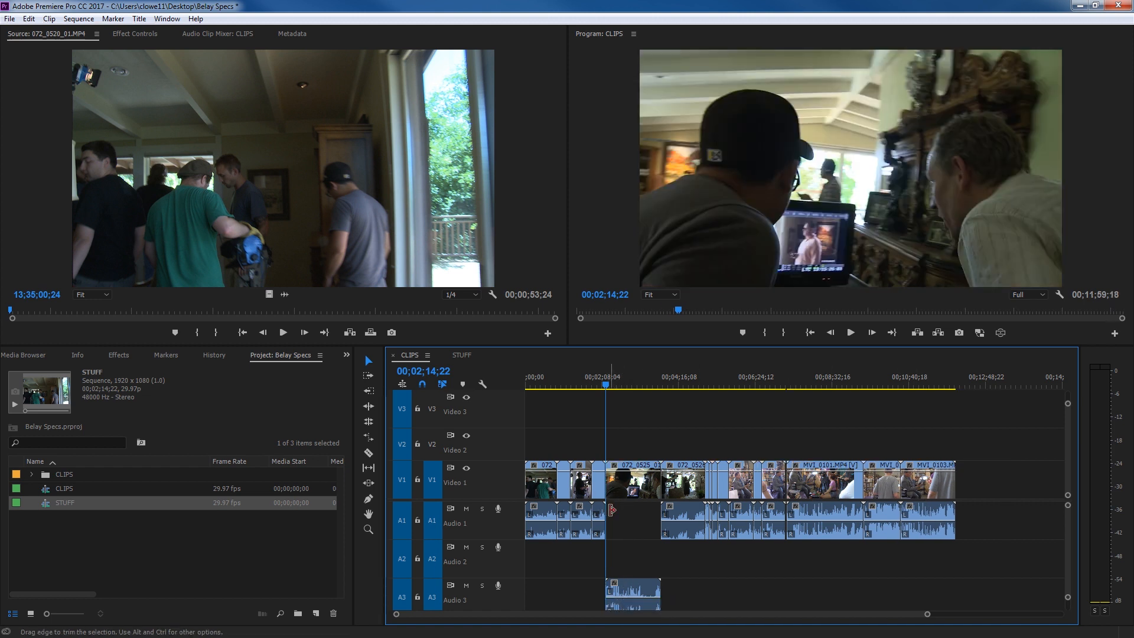
key("ctrl+z")
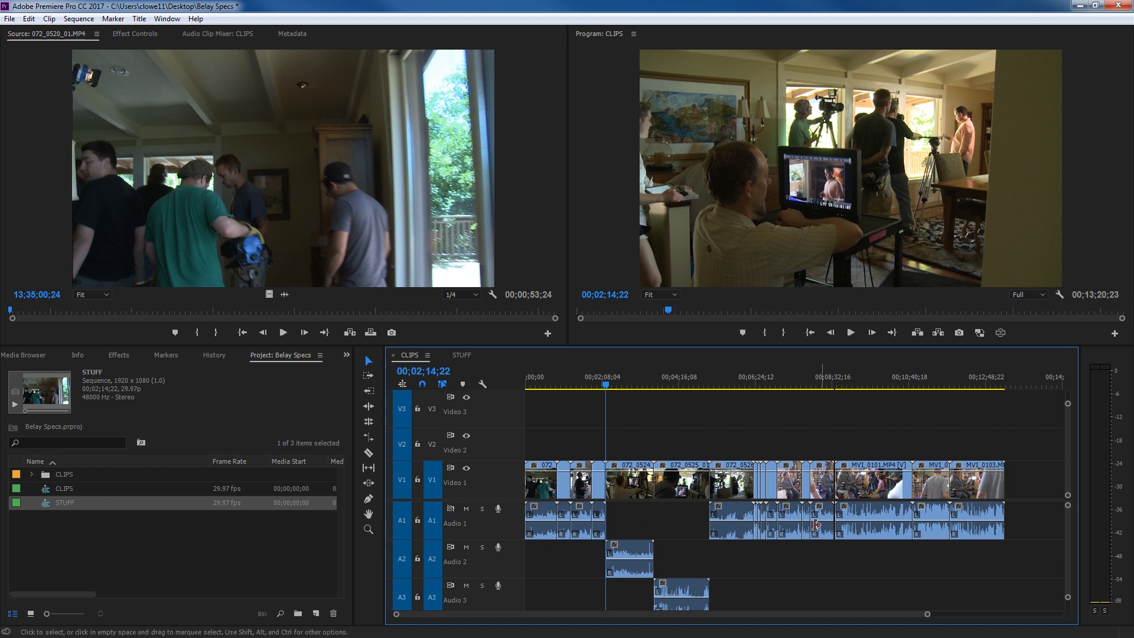
left_click(637, 485)
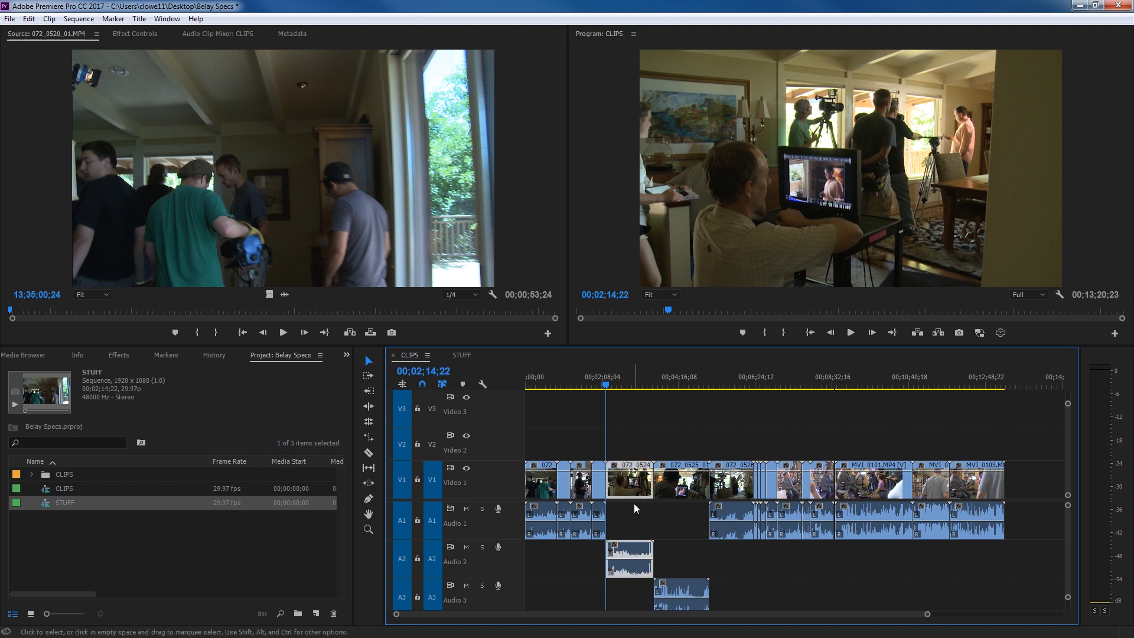
key("shift+Delete")
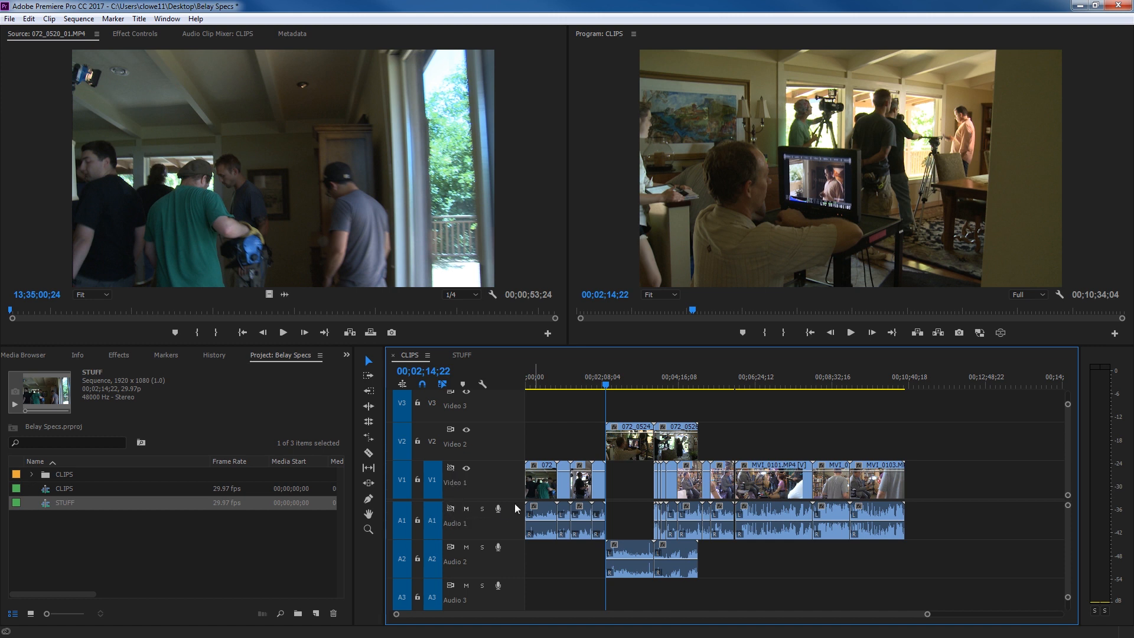
Ripple delete clip 072_0524 on V2 with its audio on A2, and toggle the sync lock on V1 and A1.
left_click(631, 450)
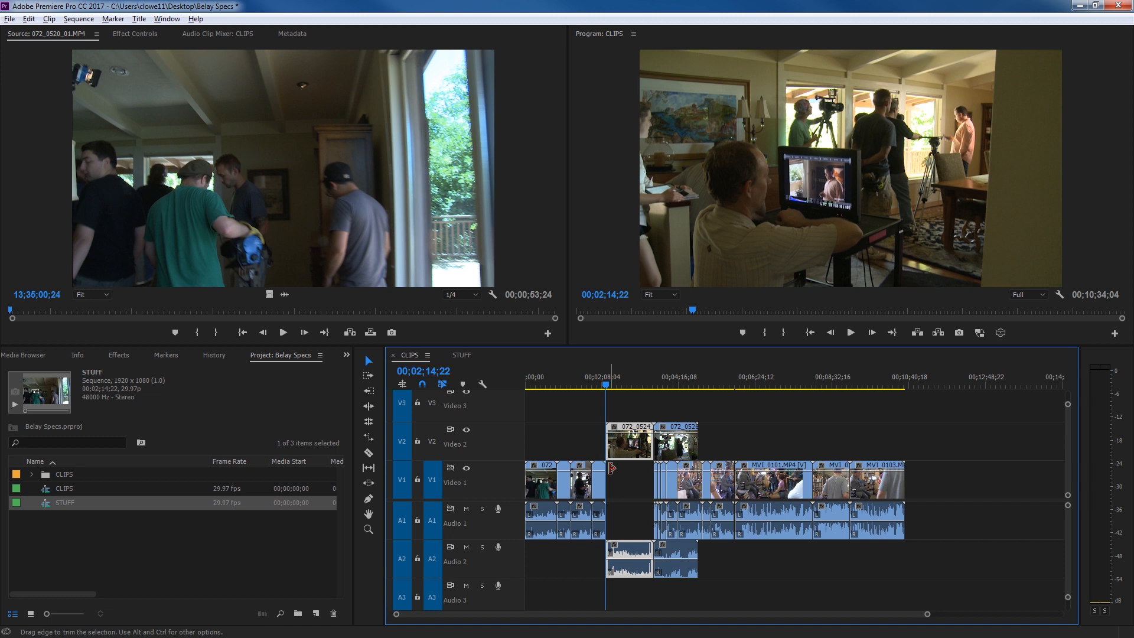
key("shift+Delete")
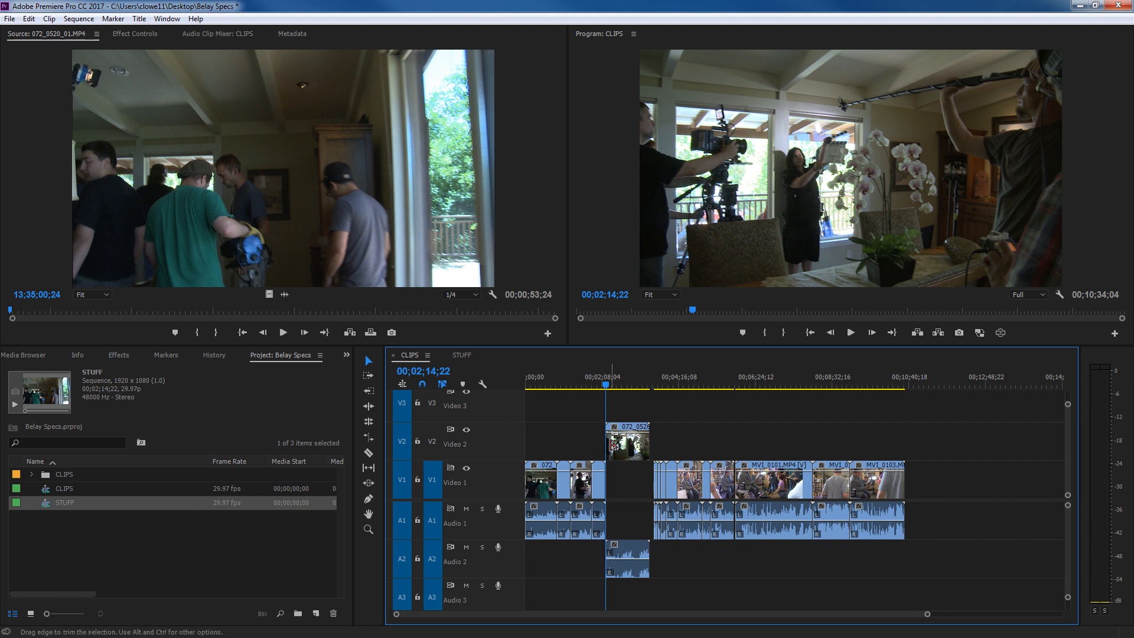
left_click(451, 468)
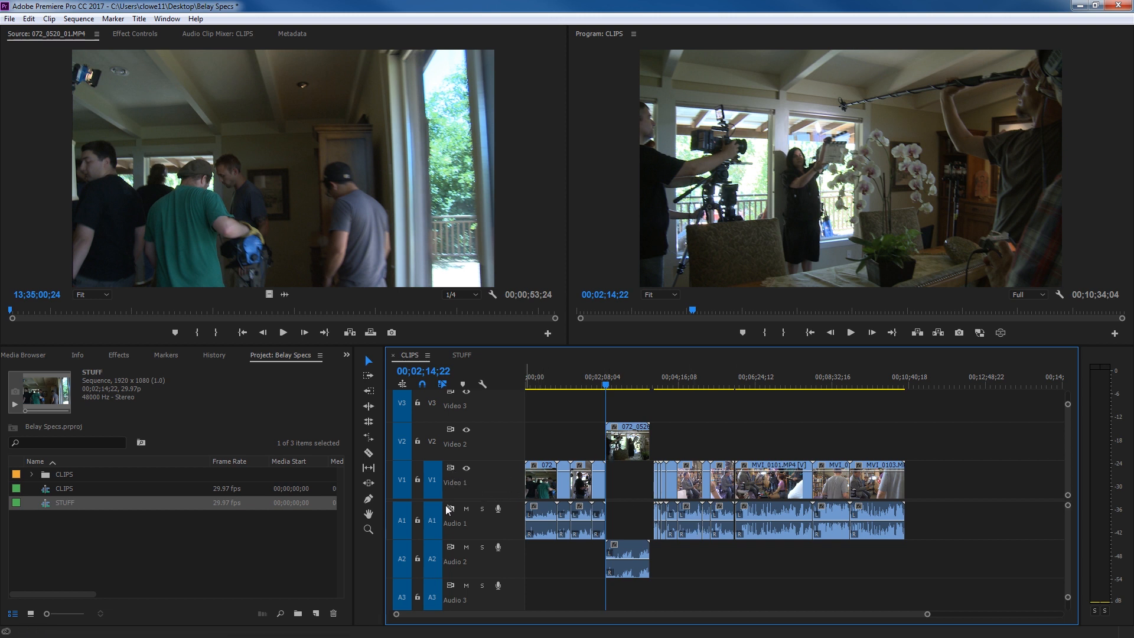
left_click(449, 507)
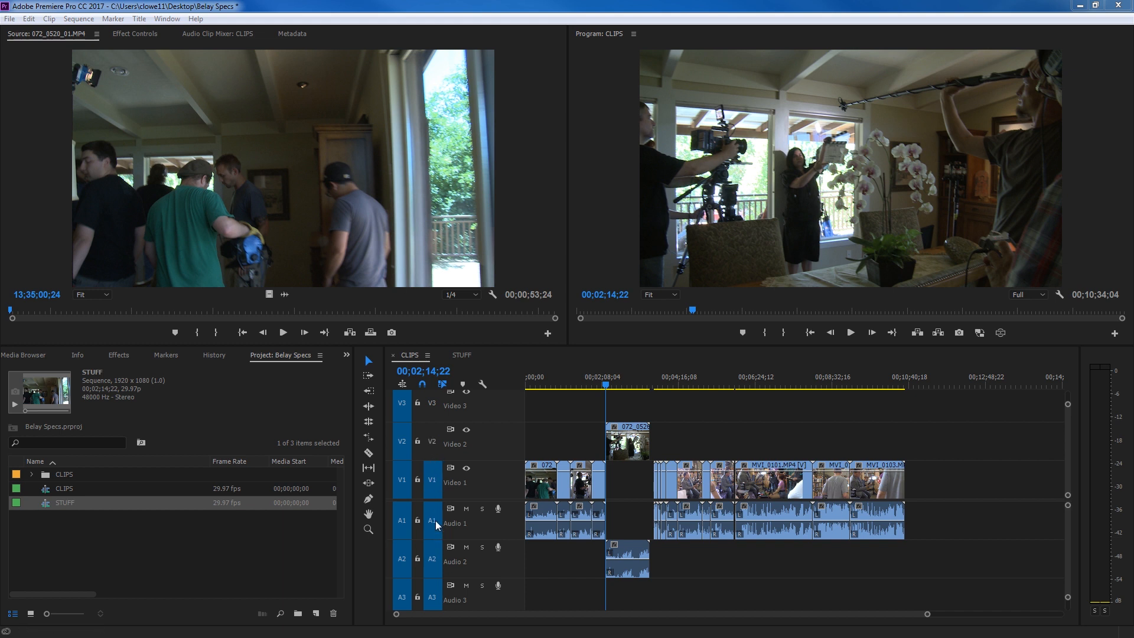
With the tracks targeted, paste a copy of the V2 clip and its audio at 00;11;08;19 onto V1 and A1, and undo it.
left_click(431, 444)
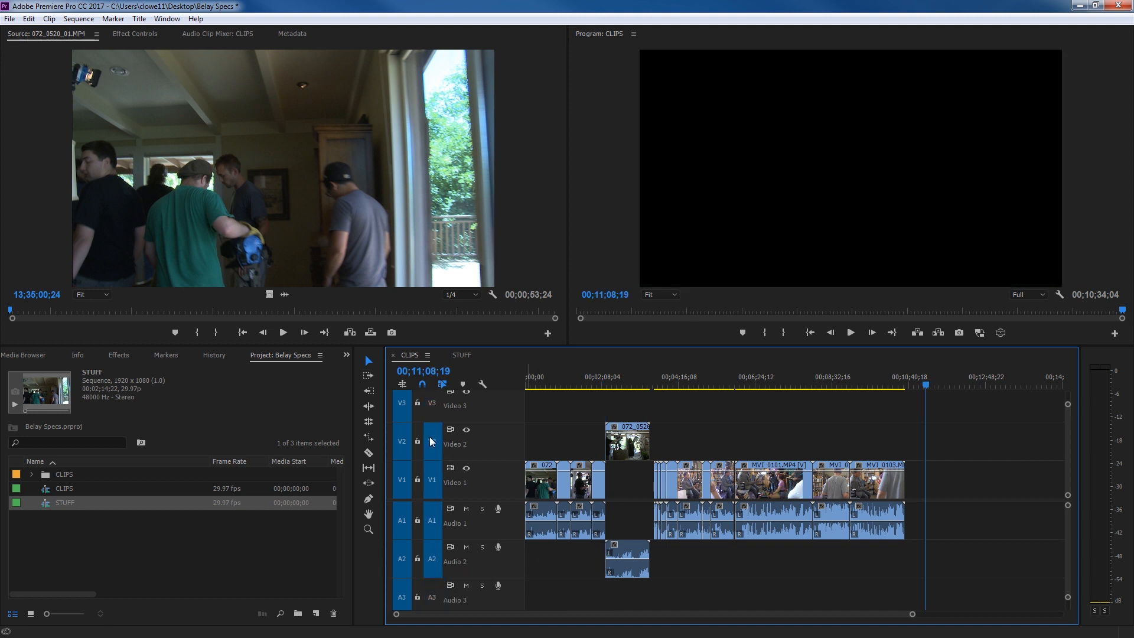
left_click(632, 451)
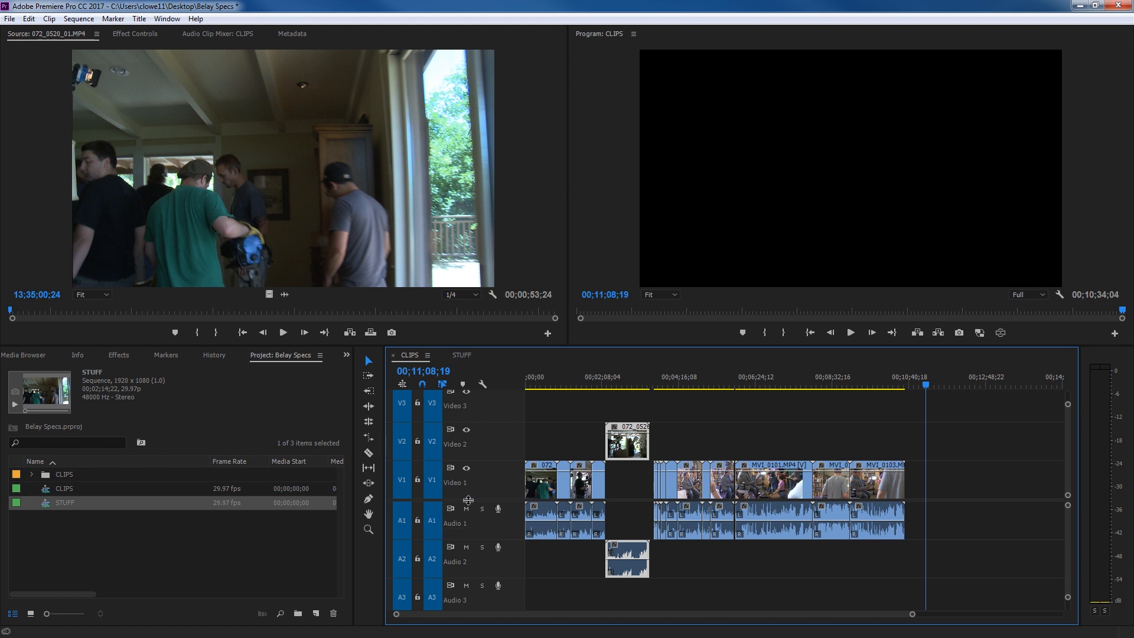
key("period")
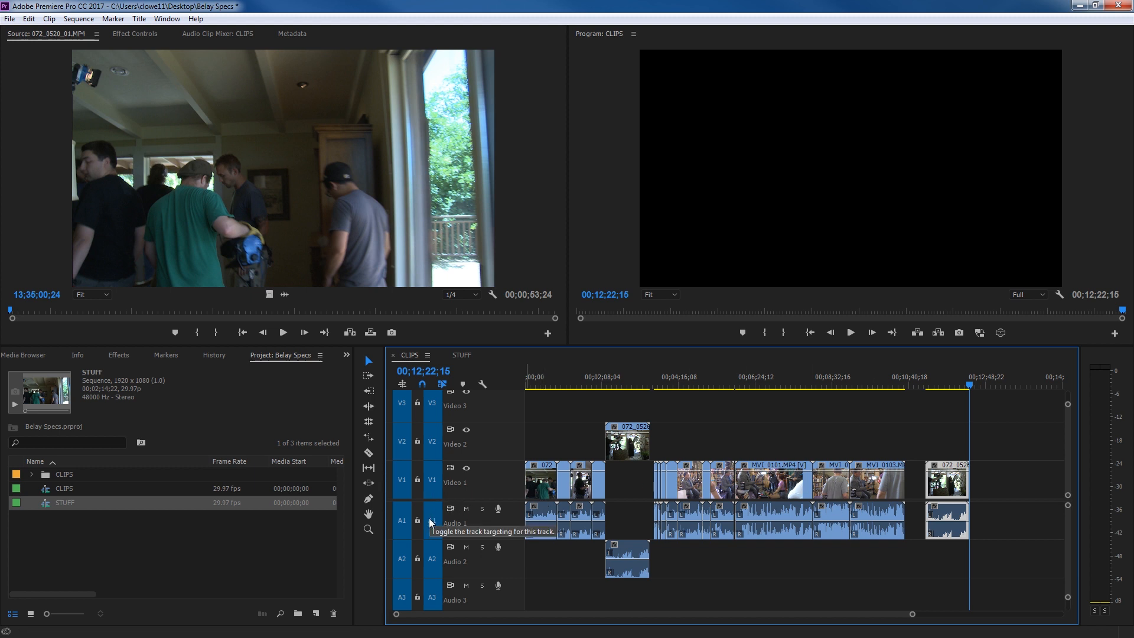
key("ctrl+z")
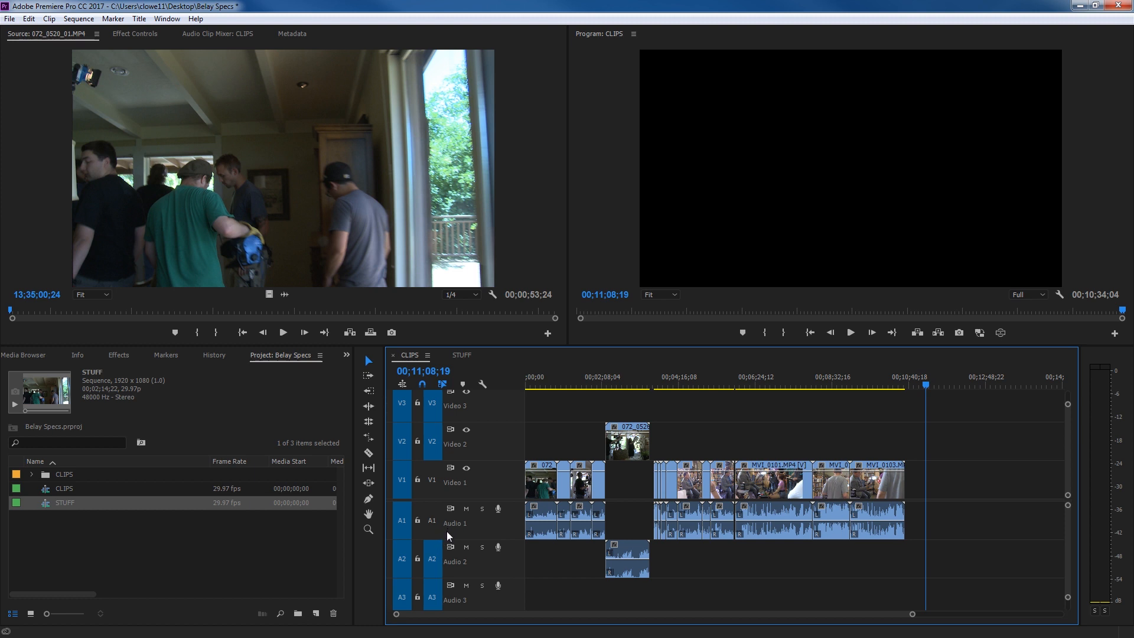
Change the track targeting to V3 and A3, paste the copied clip there at 00;11;08;19, and undo the paste.
key("period")
left_click(432, 559)
key("period")
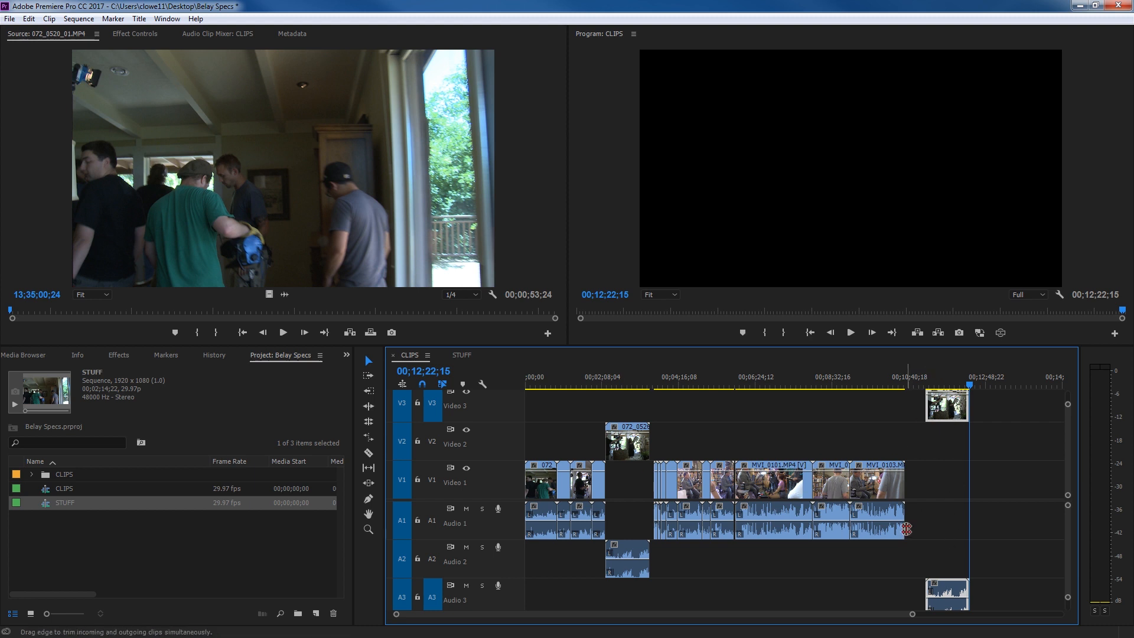
key("ctrl+z")
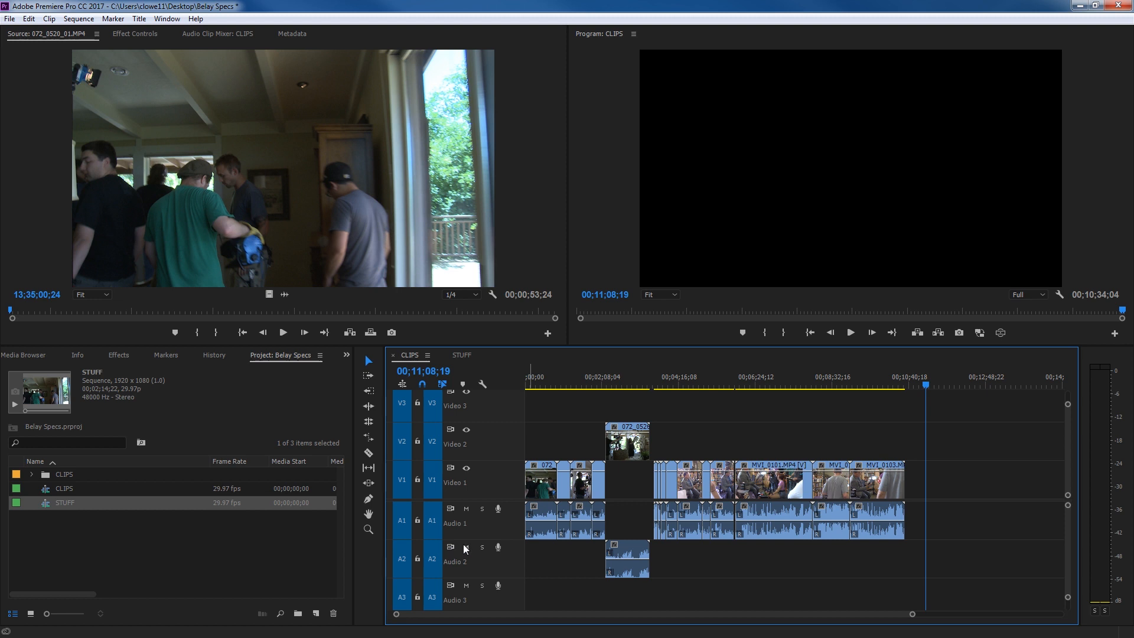
Open the sequence settings of CLIPS, keeping the Sony XDCAM EX 1080p (HQ) editing mode and the 29.97 frames/second timebase.
left_click(90, 497)
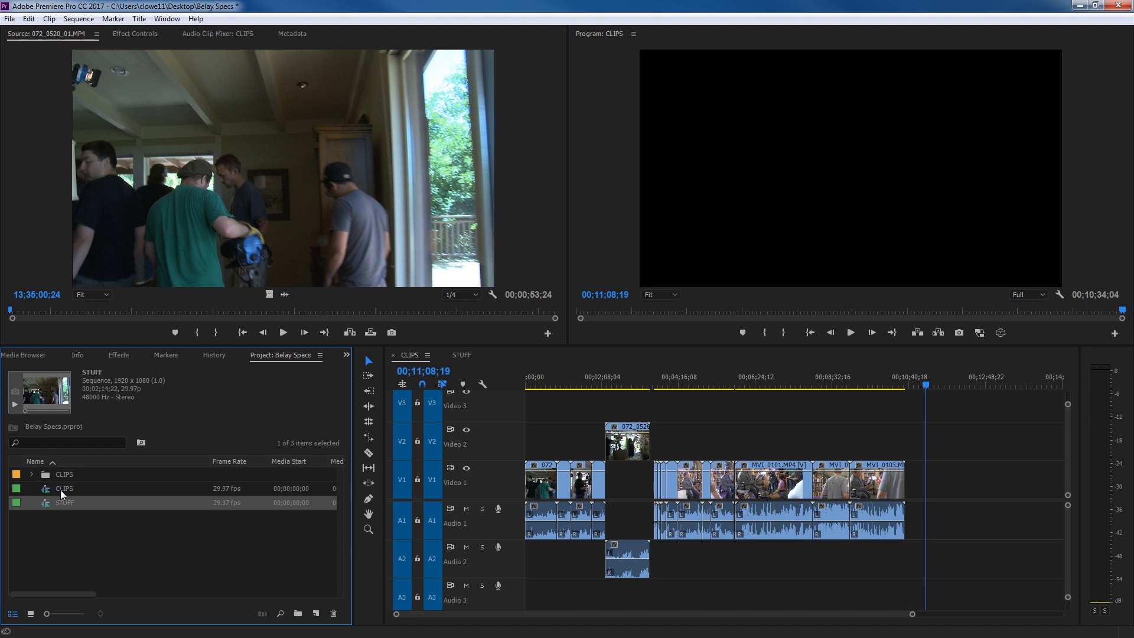
right_click(60, 490)
left_click(147, 248)
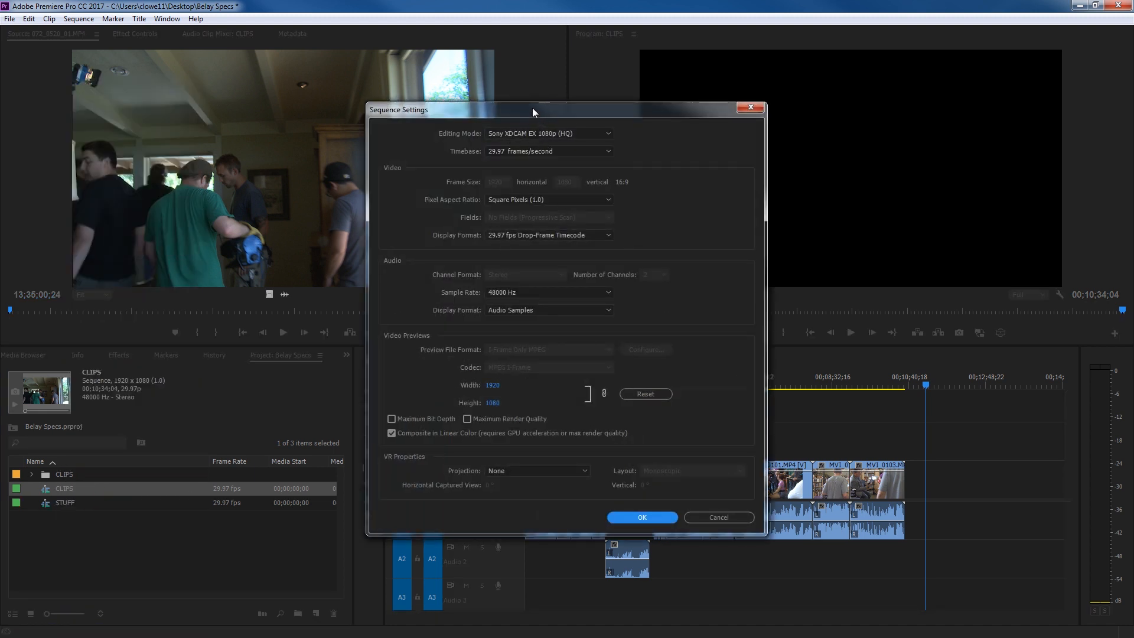
left_click_drag(532, 107, 410, 169)
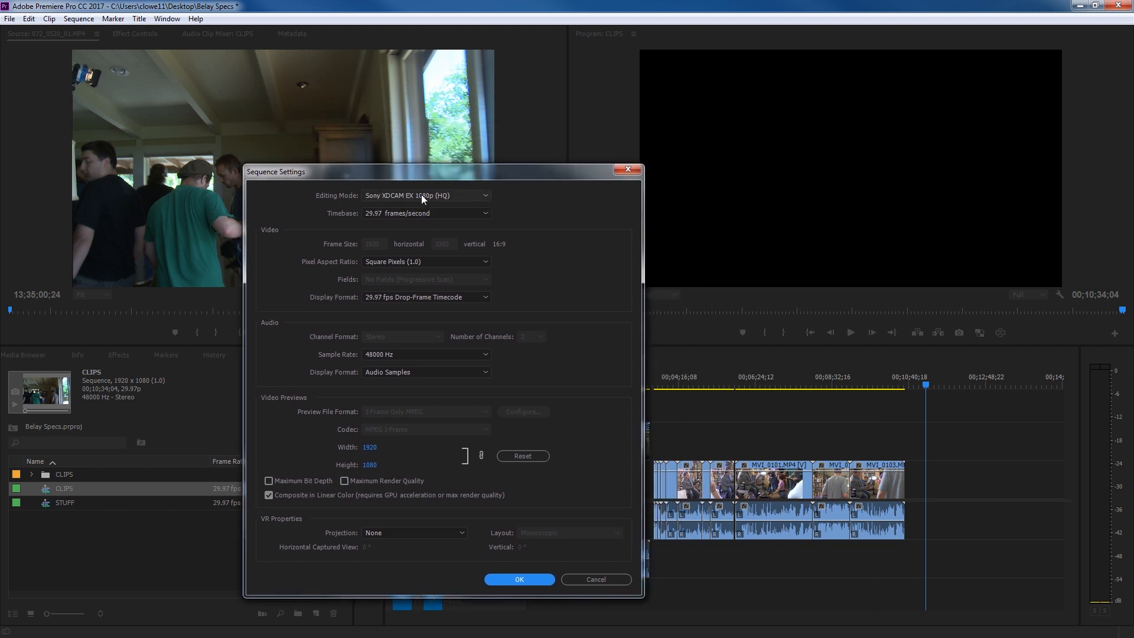
left_click(421, 196)
left_click(407, 194)
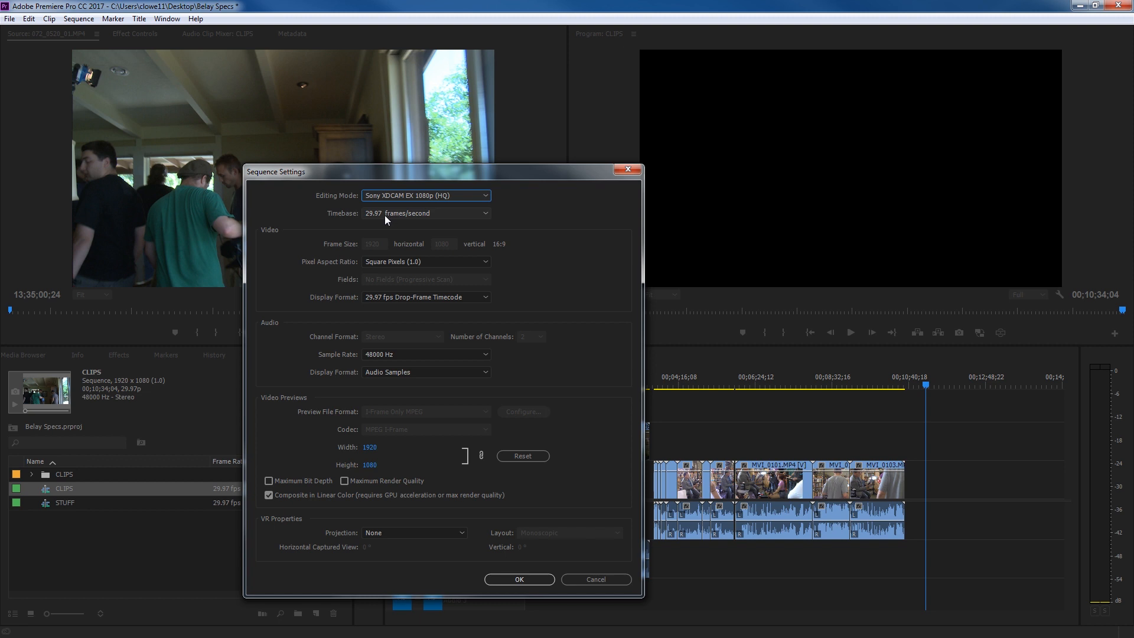
left_click(419, 215)
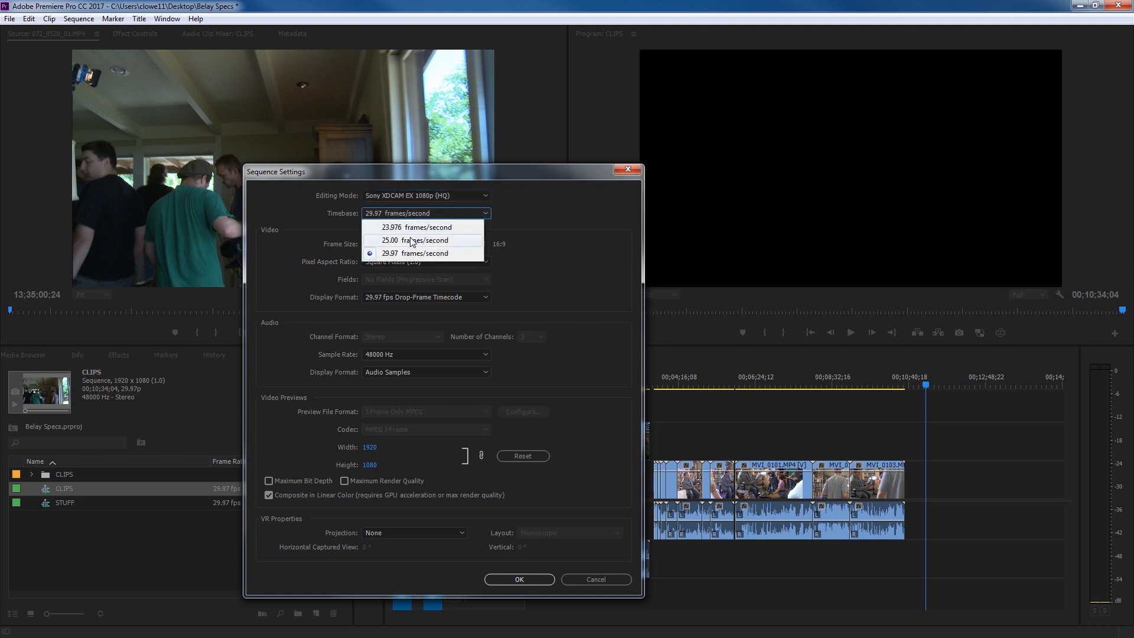
left_click(452, 254)
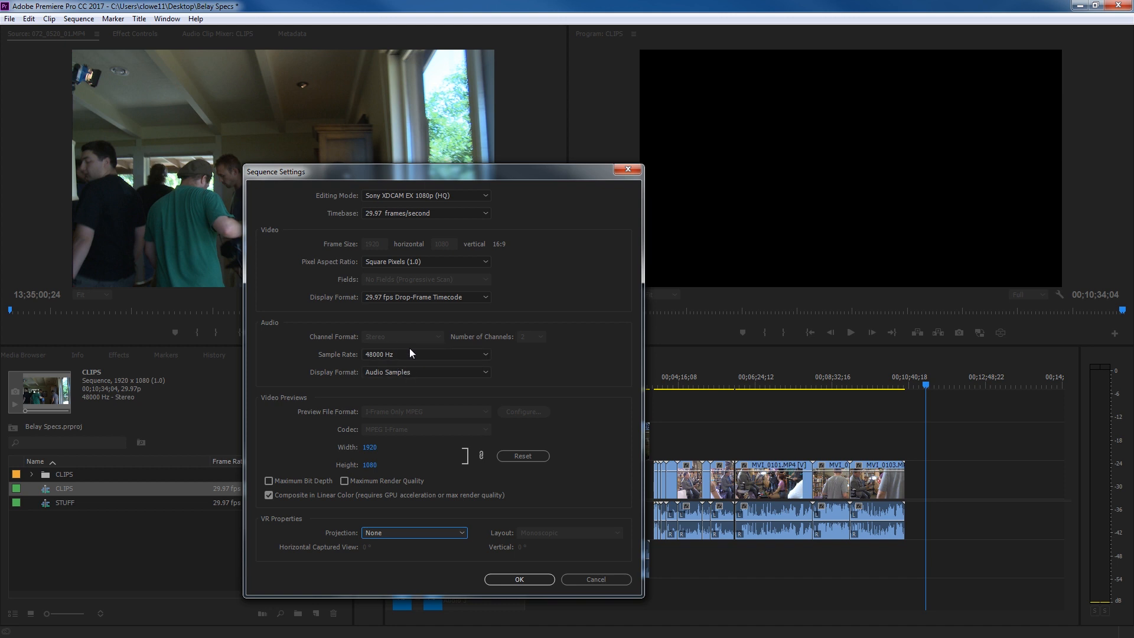
Set the CLIPS sequence's audio sample rate to 96000 Hz, keep the Audio Samples display format, and apply the settings.
left_click(410, 354)
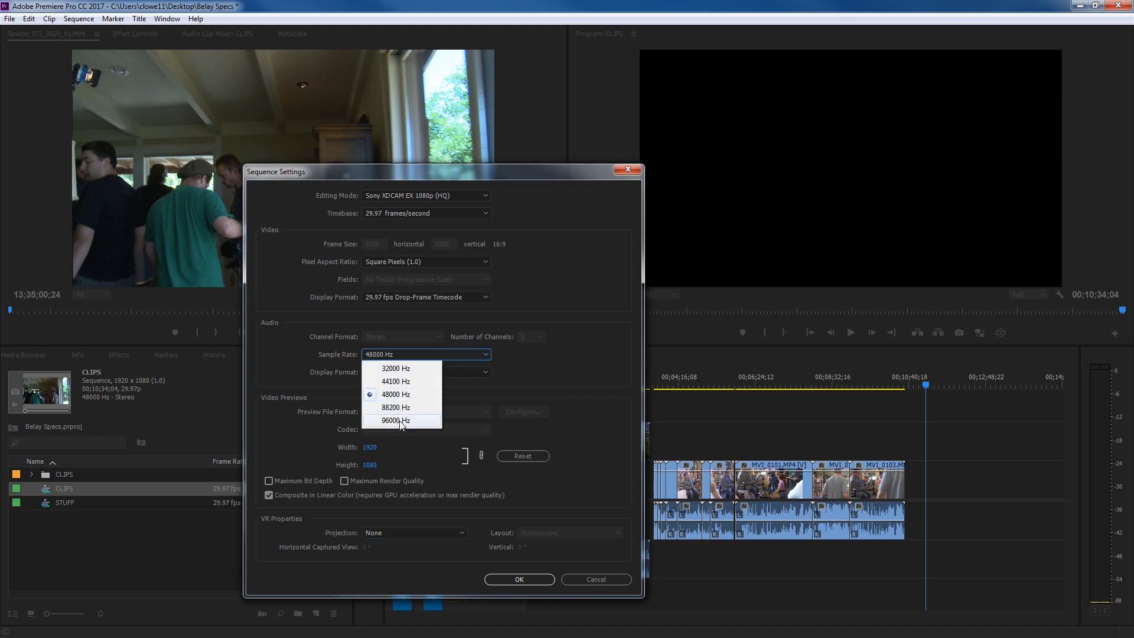
left_click(400, 420)
left_click(391, 370)
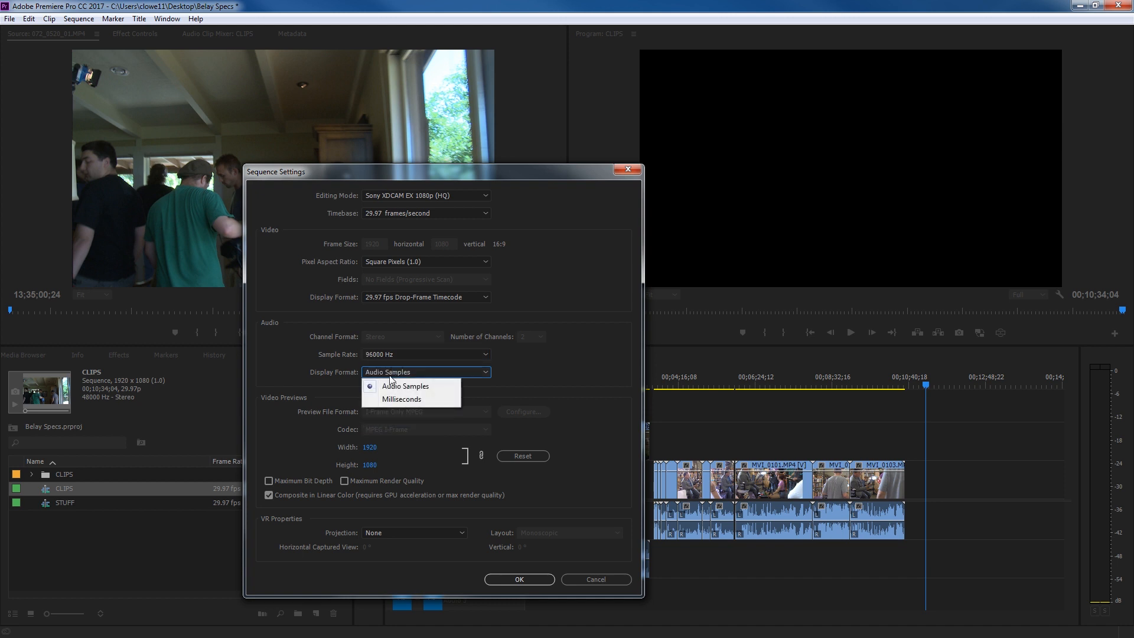
left_click(390, 386)
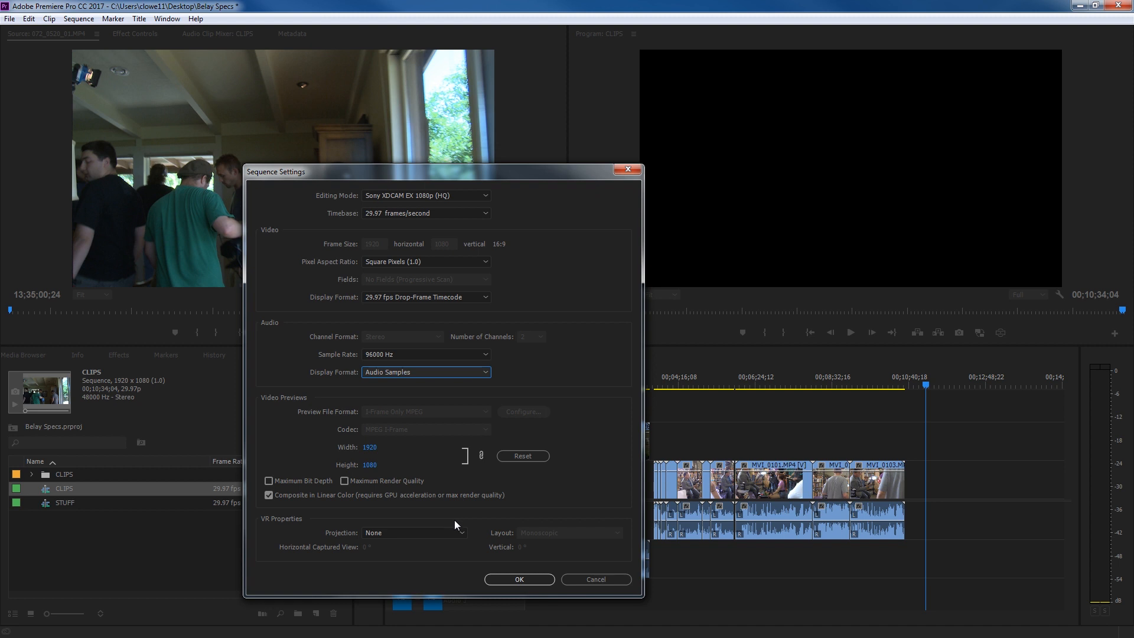
left_click(519, 579)
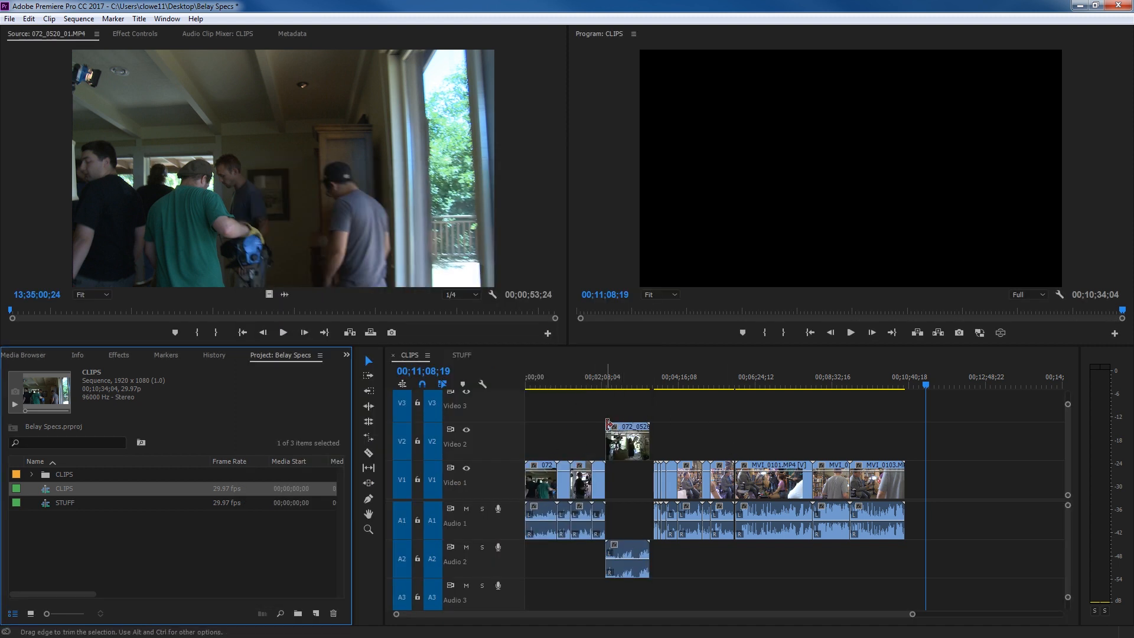